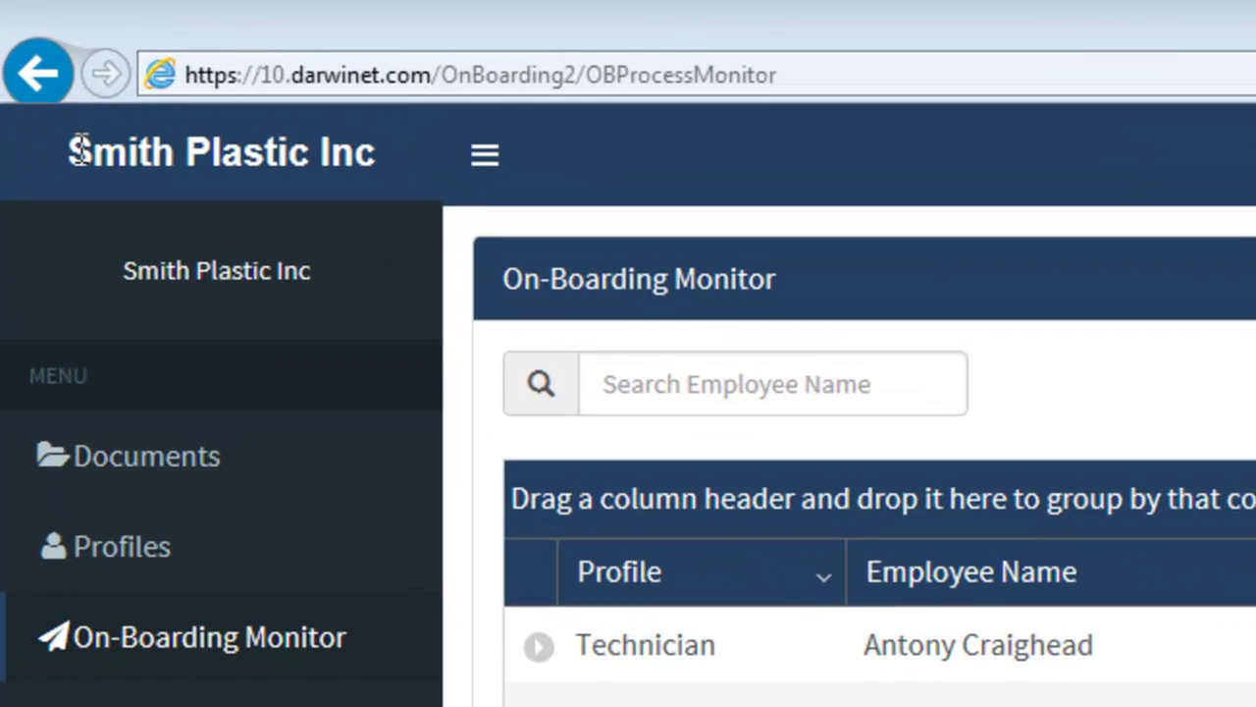
Open Profiles to list client 013's on-boarding profiles, such as Admin and Technician.
left_click_drag(32, 77, 172, 84)
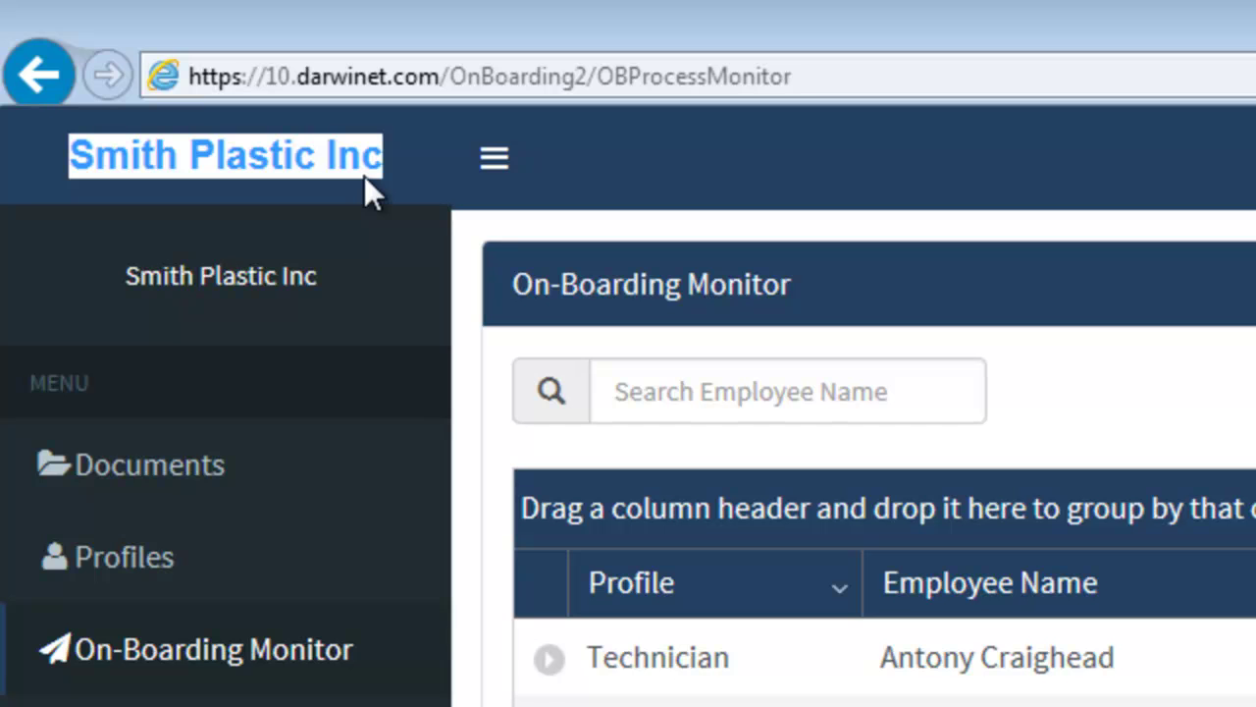
left_click(169, 564)
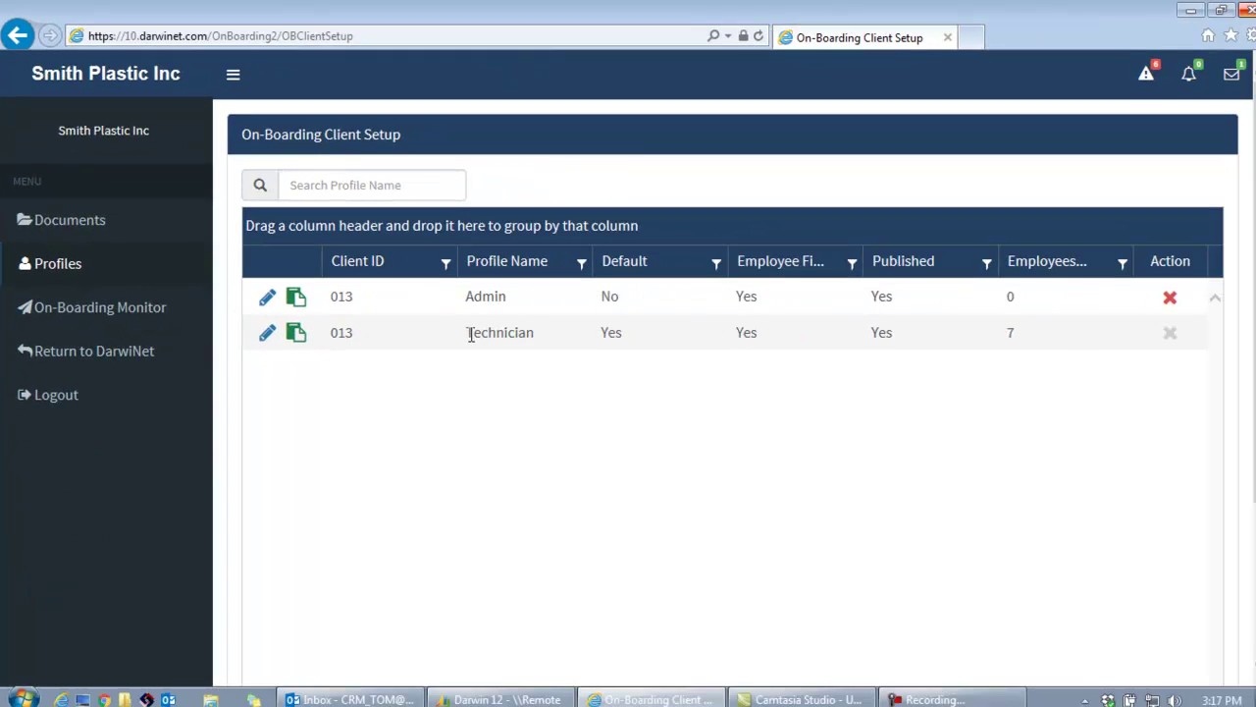
Edit the Technician profile to reach its Client Tasks page.
left_click_drag(991, 699, 1131, 706)
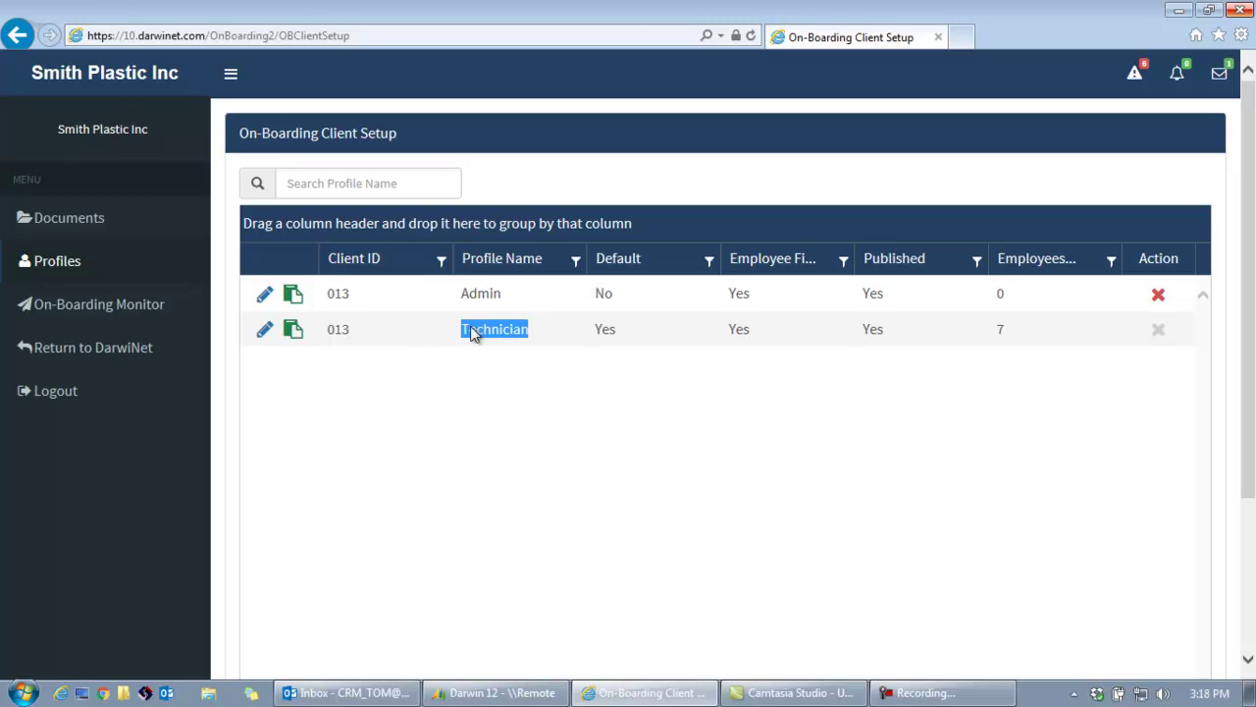
left_click(265, 331)
Review the Technician tasks, noting Sign On's assignment and Federal Tax as Employee Required.
left_click(326, 192)
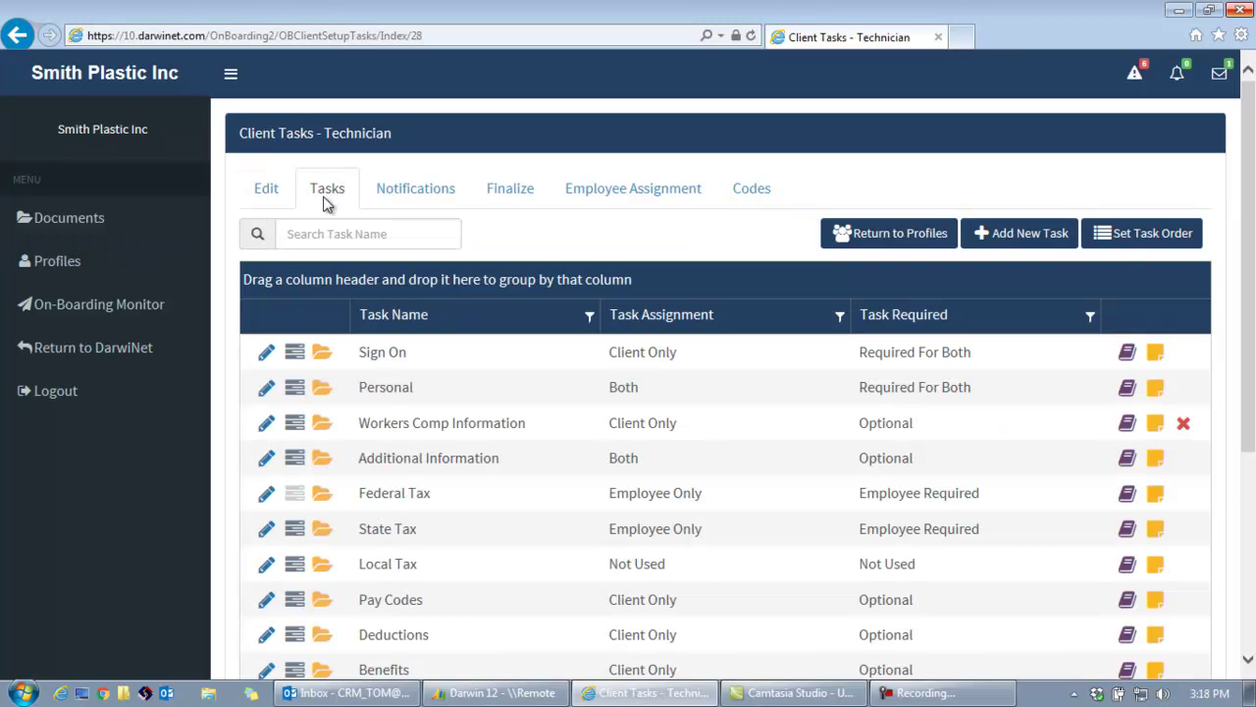
scroll(440, 514, "down", 1)
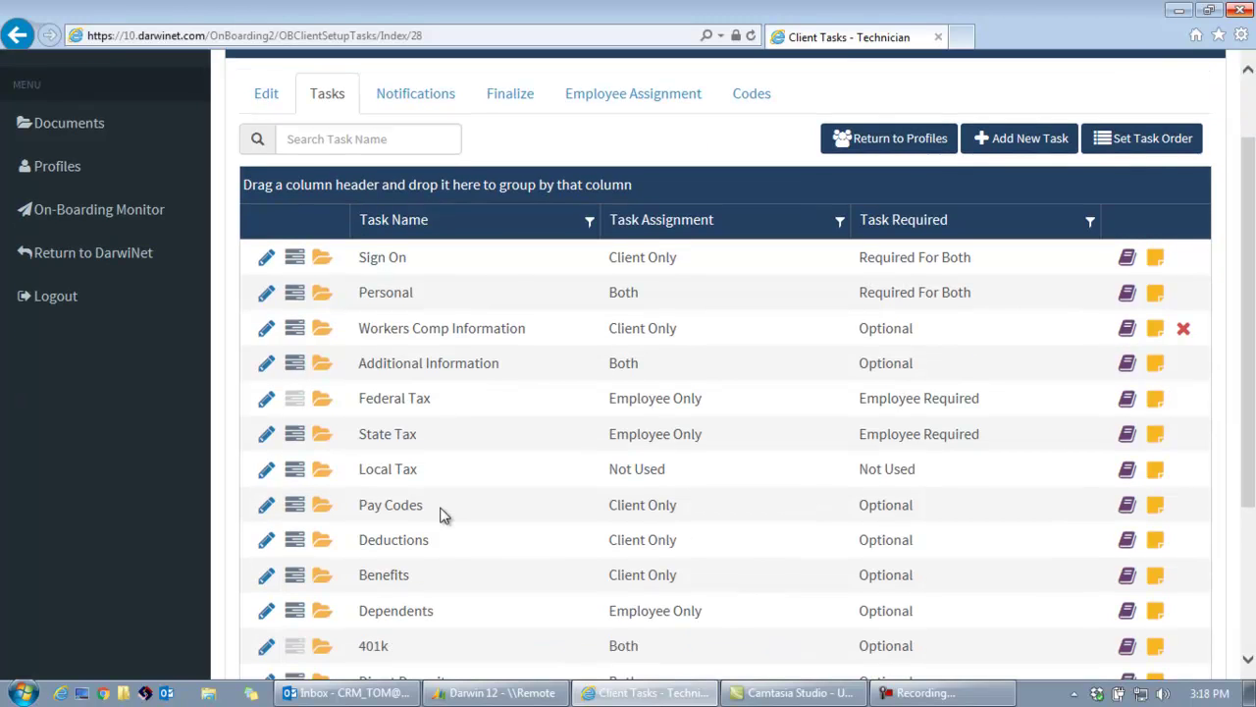
scroll(446, 516, "down", 1)
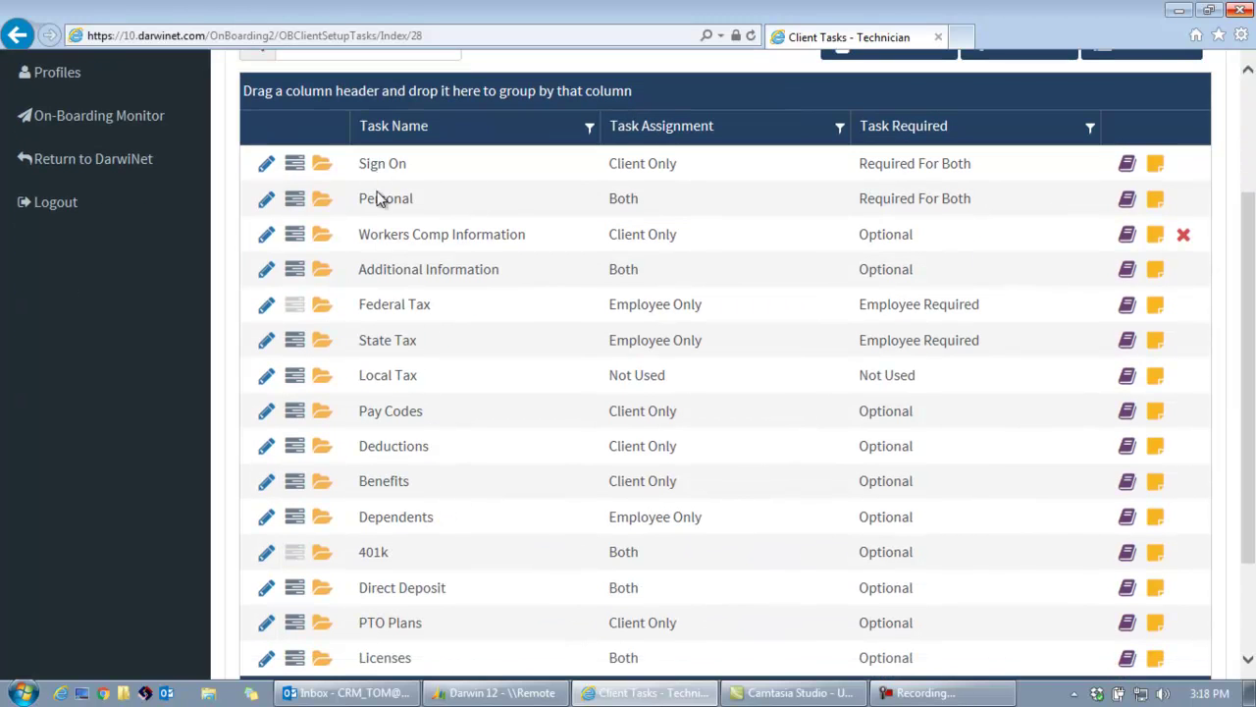
left_click_drag(610, 164, 677, 164)
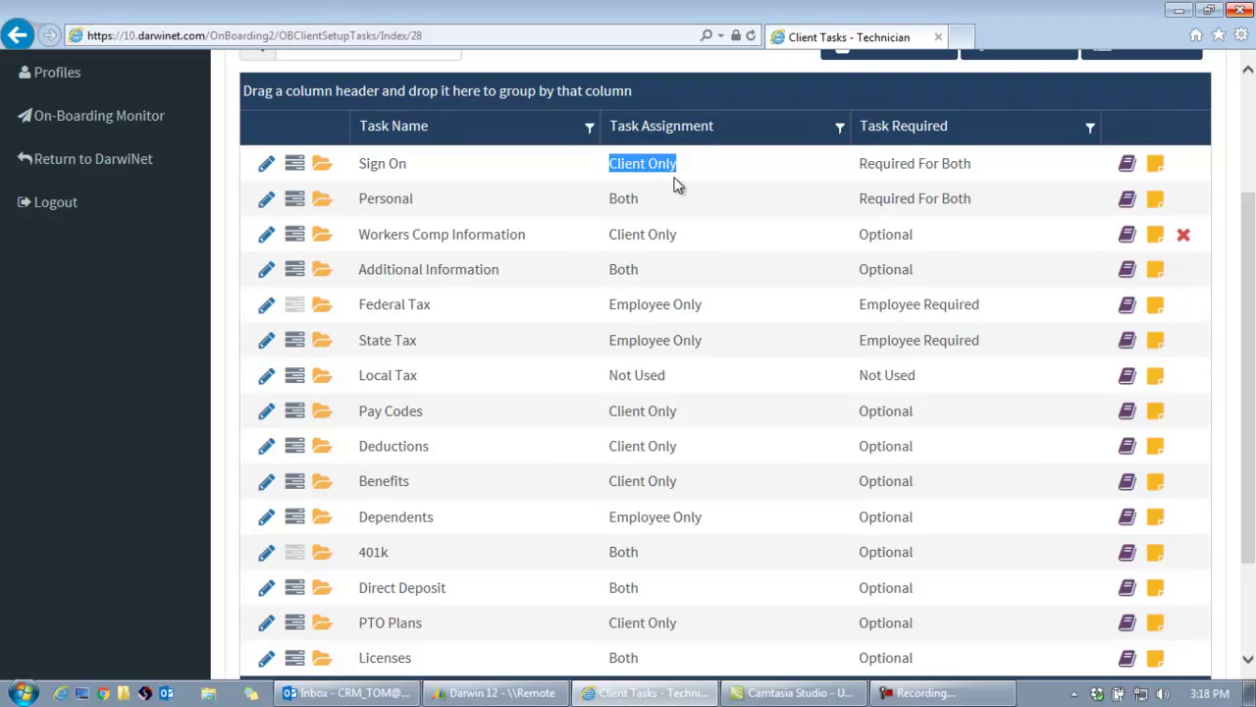
left_click_drag(860, 304, 979, 304)
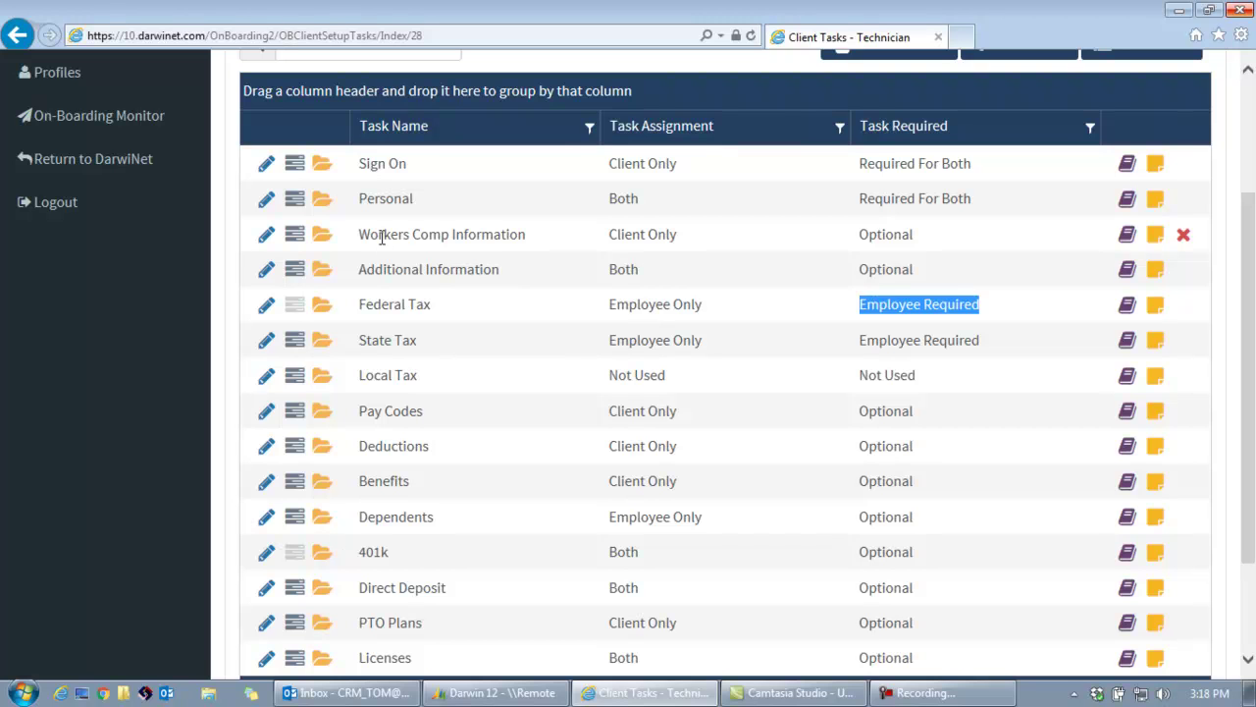
scroll(402, 304, "down", 1)
scroll(407, 322, "up", 1)
scroll(513, 339, "up", 1)
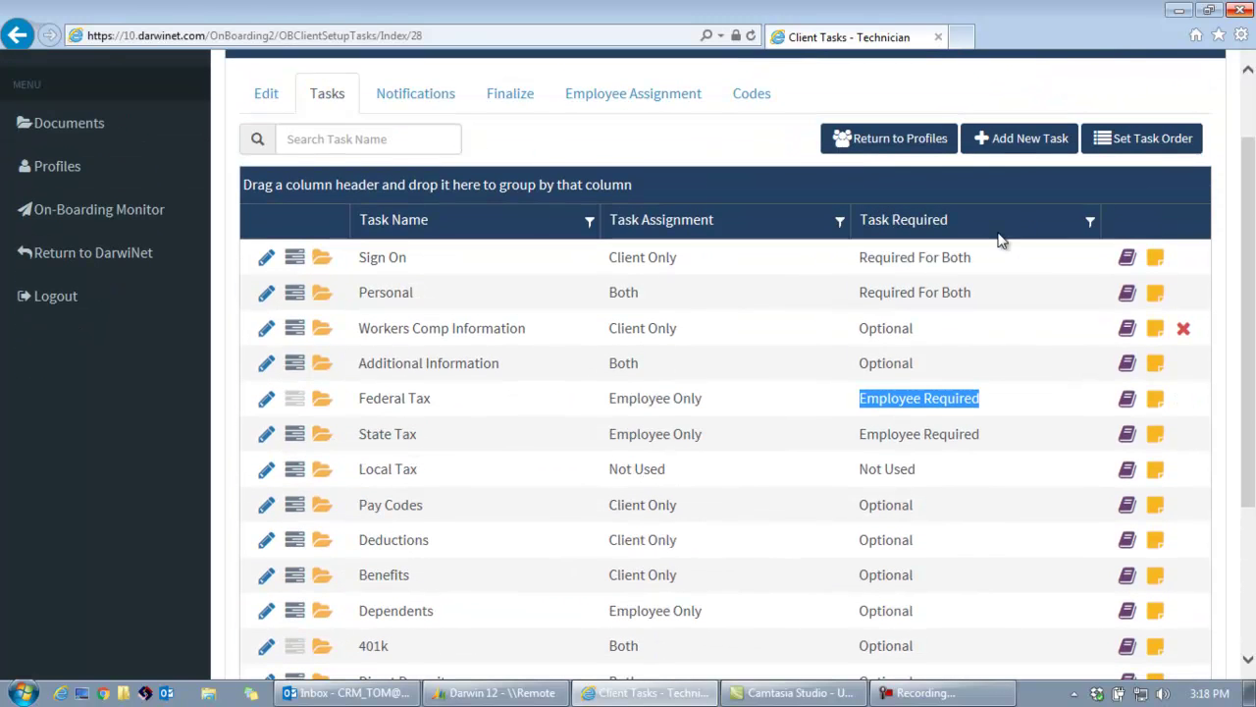
Review the Workers Comp Information task's four fields and its new-field form with TextBox type.
left_click(1019, 145)
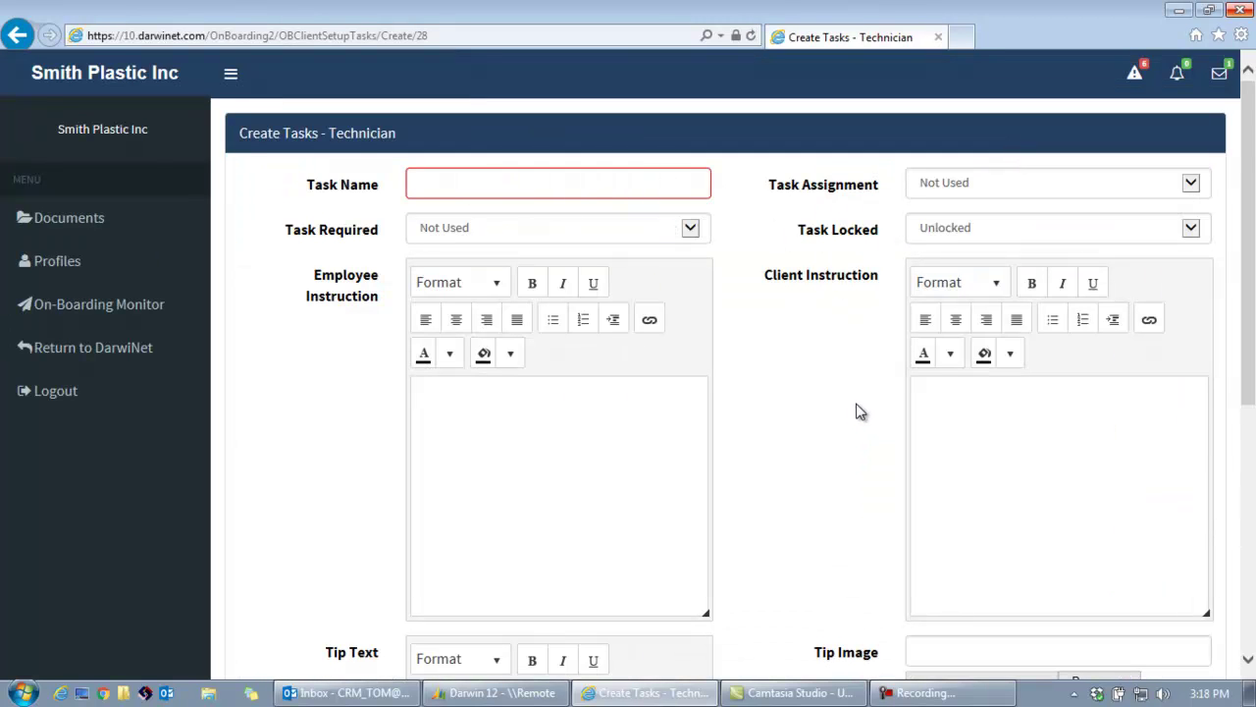
left_click(15, 34)
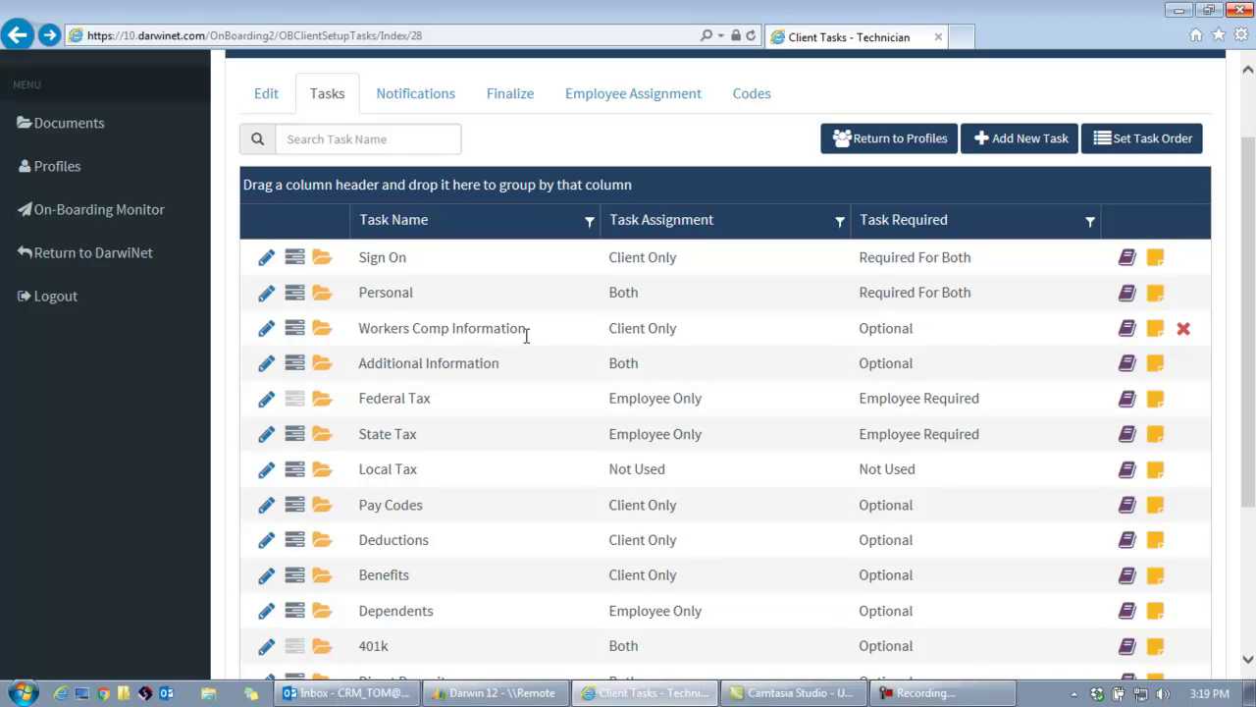
left_click(295, 329)
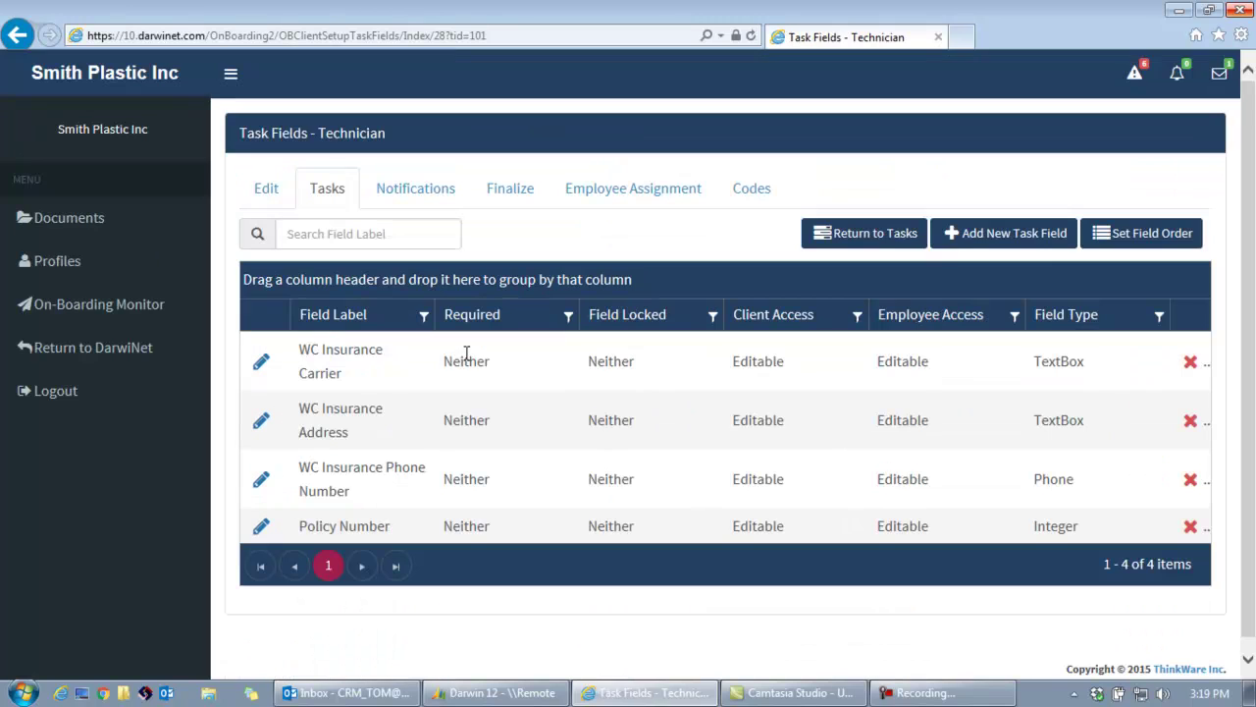
left_click(1034, 243)
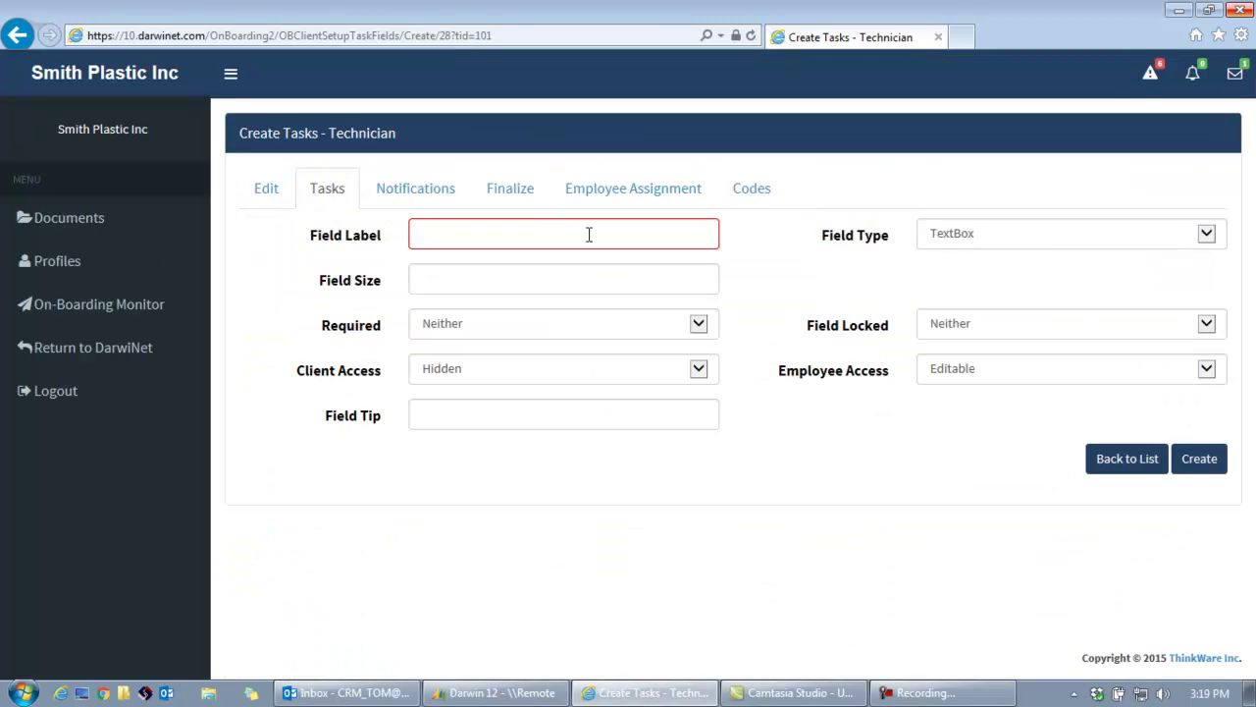
left_click(1205, 237)
left_click(1204, 238)
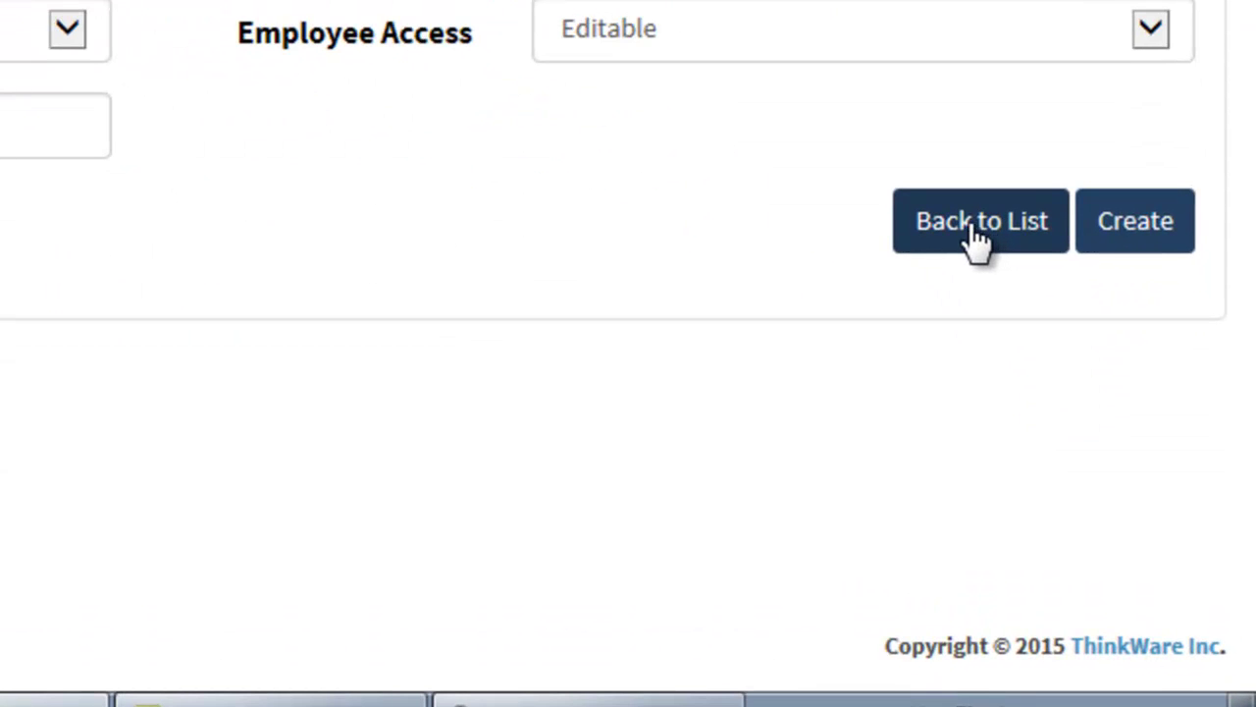
left_click(974, 228)
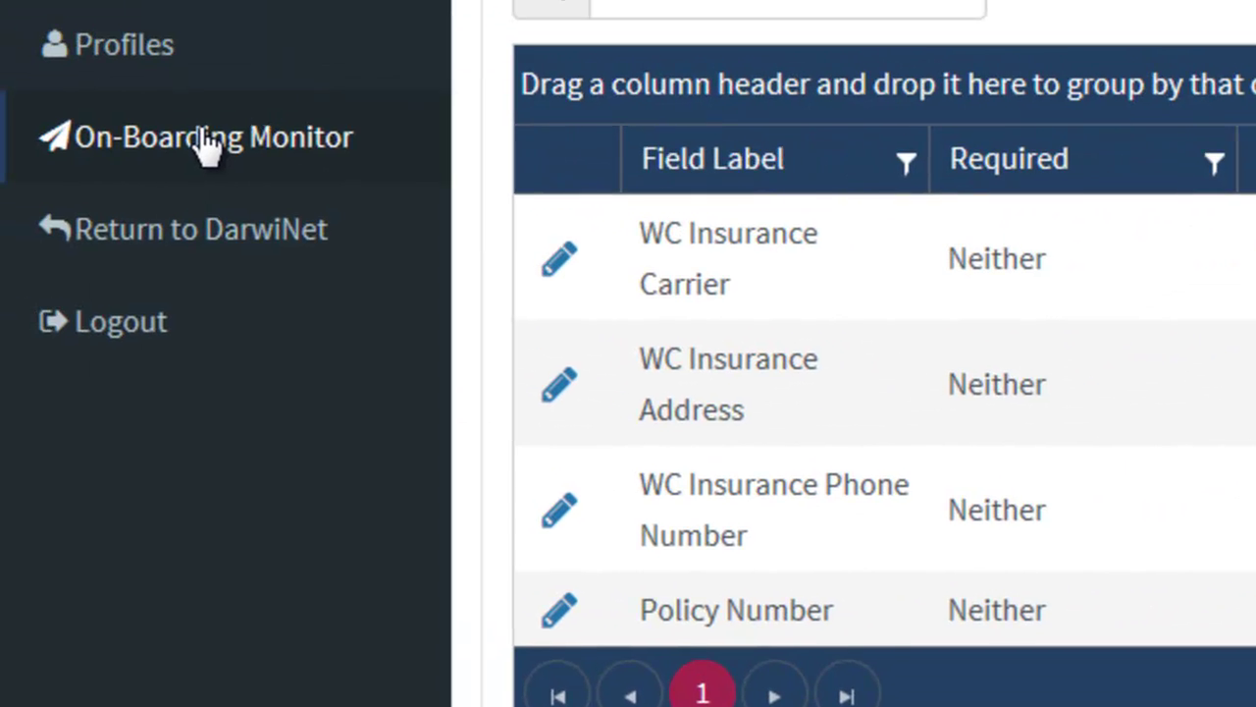
In the On-Boarding Monitor, point out an employee's current Personal task and pending Additional Information task.
left_click(208, 145)
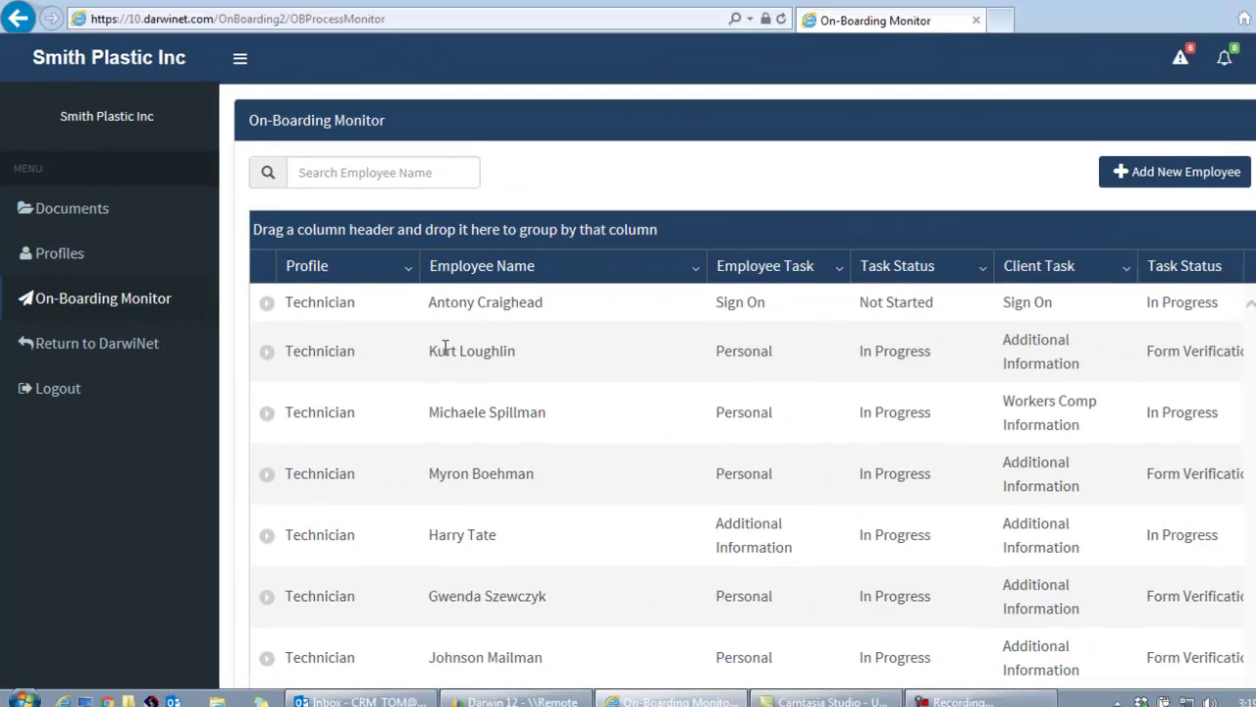
triple_click(1018, 244)
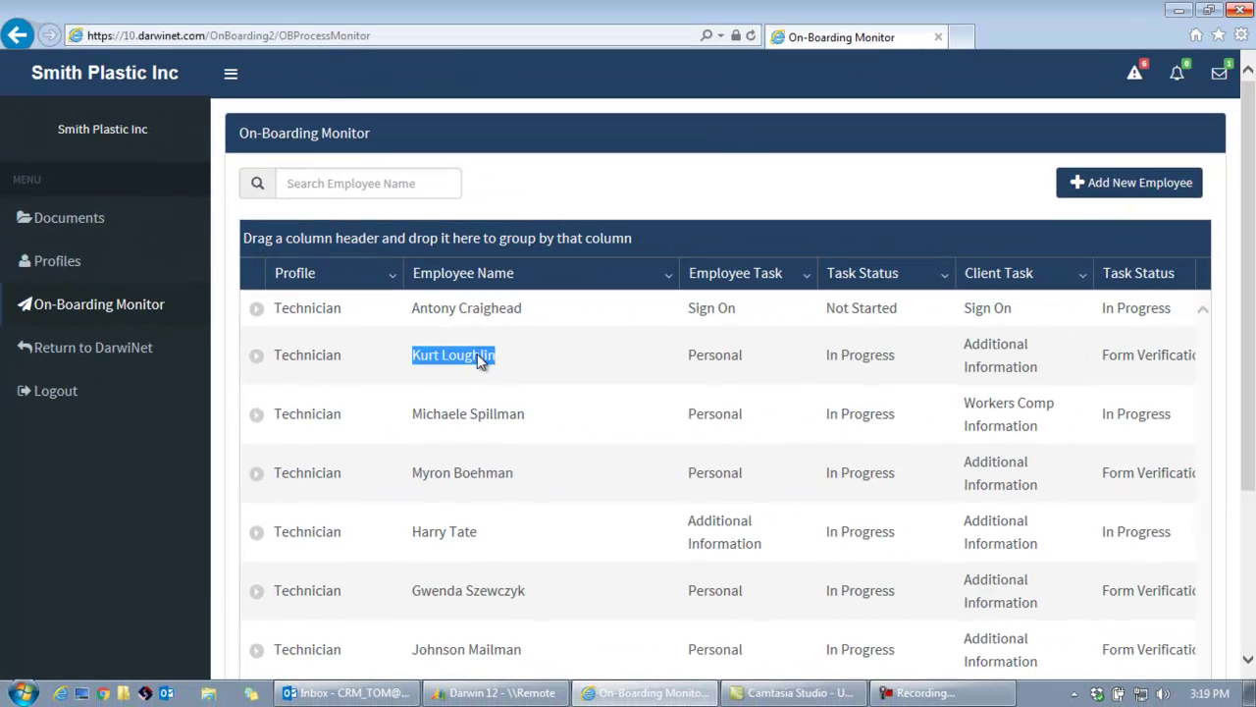
left_click_drag(688, 356, 745, 362)
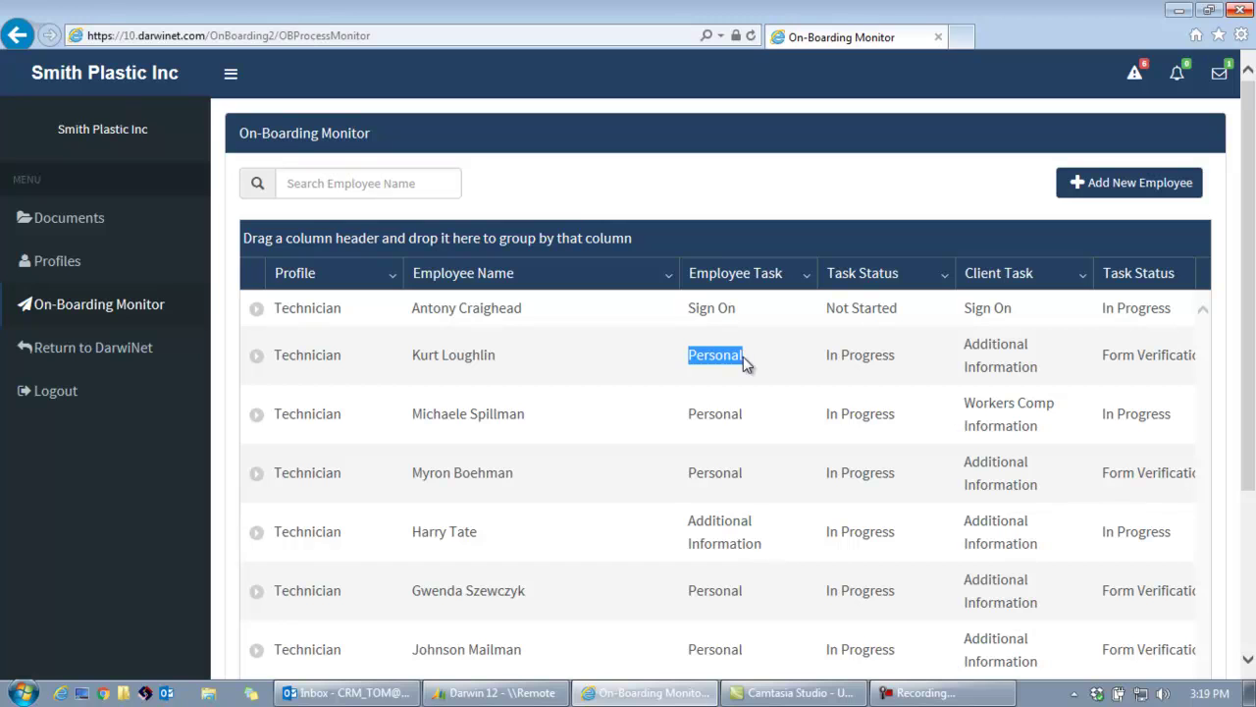
left_click_drag(965, 344, 1032, 366)
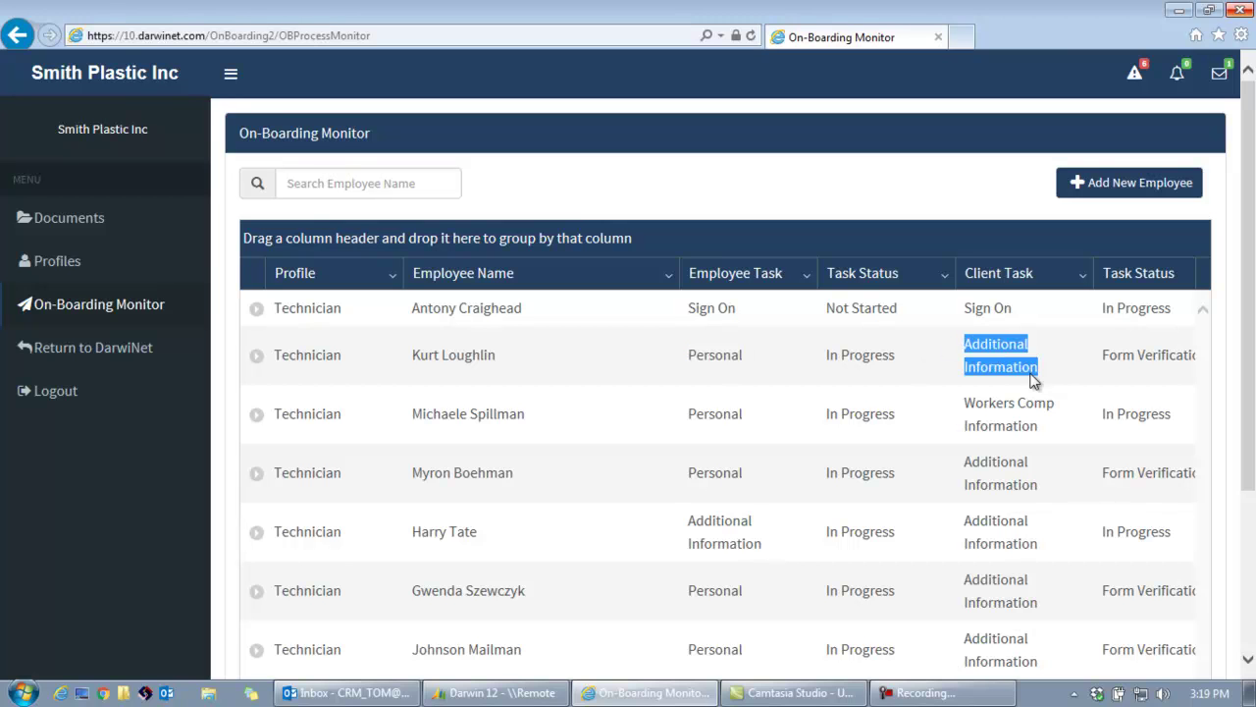
Expand that employee's row to review task details, then begin a new employee entry.
left_click(257, 356)
scroll(590, 389, "down", 1)
scroll(511, 393, "down", 1)
scroll(438, 422, "up", 1)
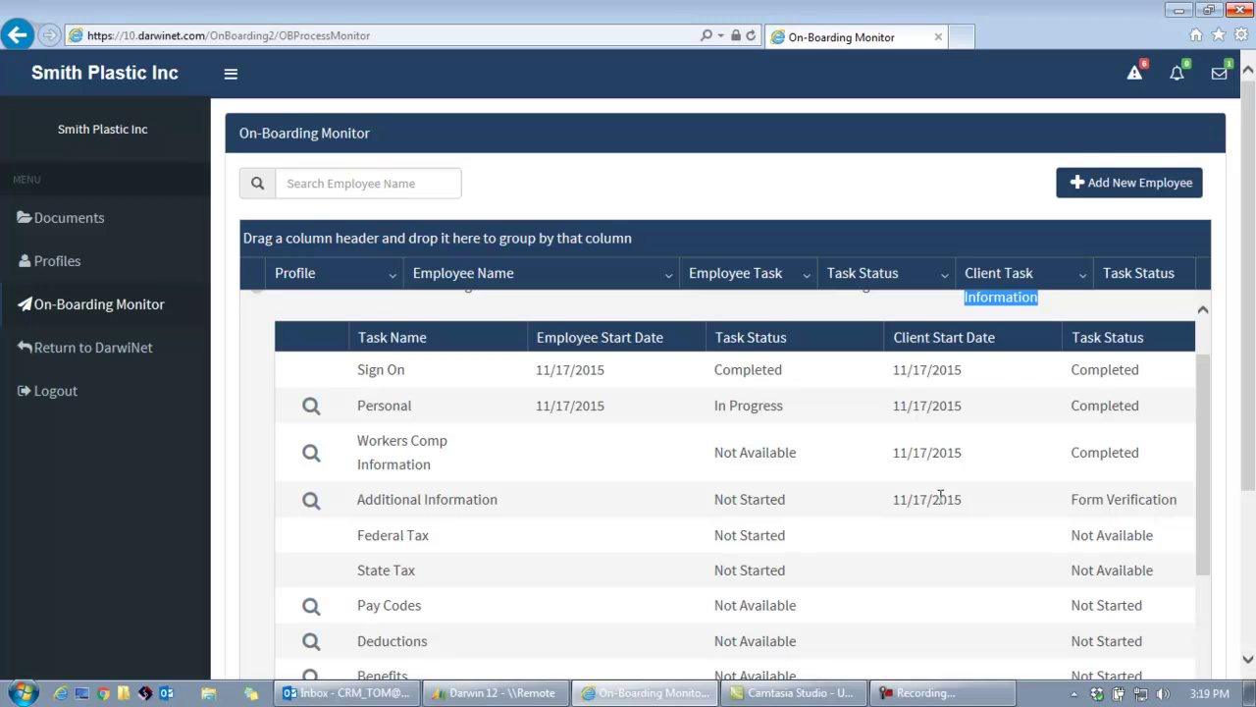
scroll(883, 496, "up", 1)
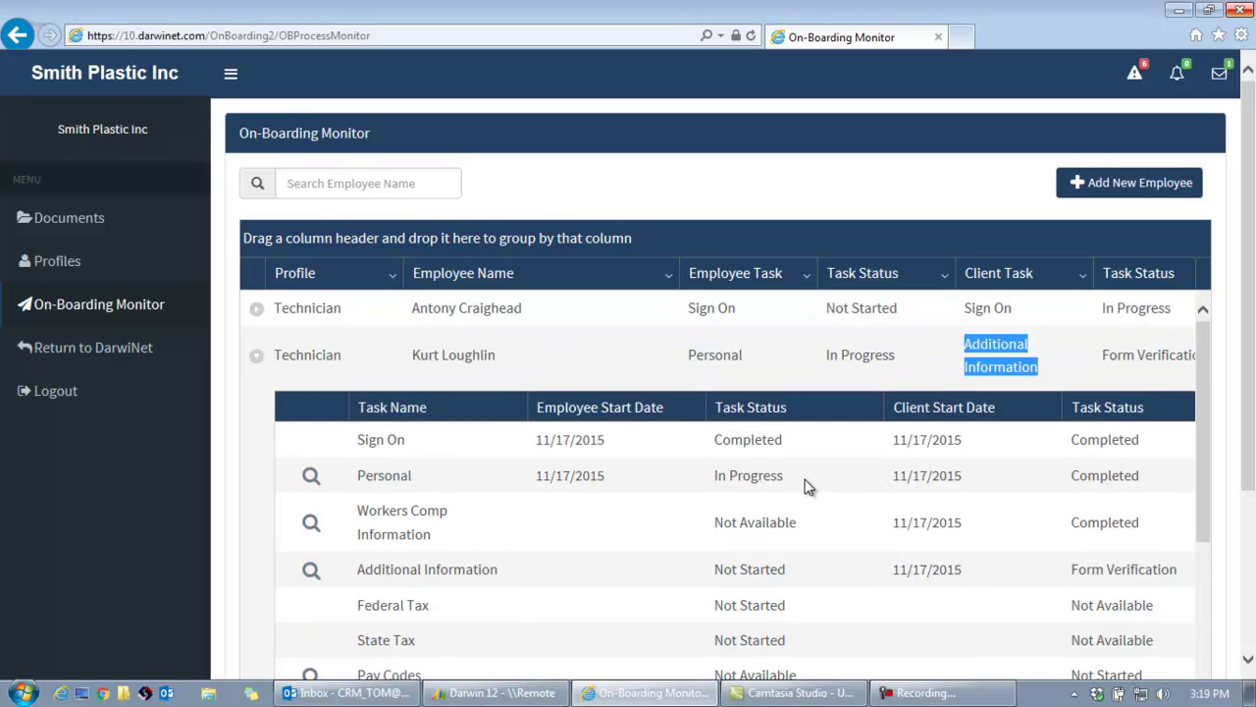
left_click(1139, 185)
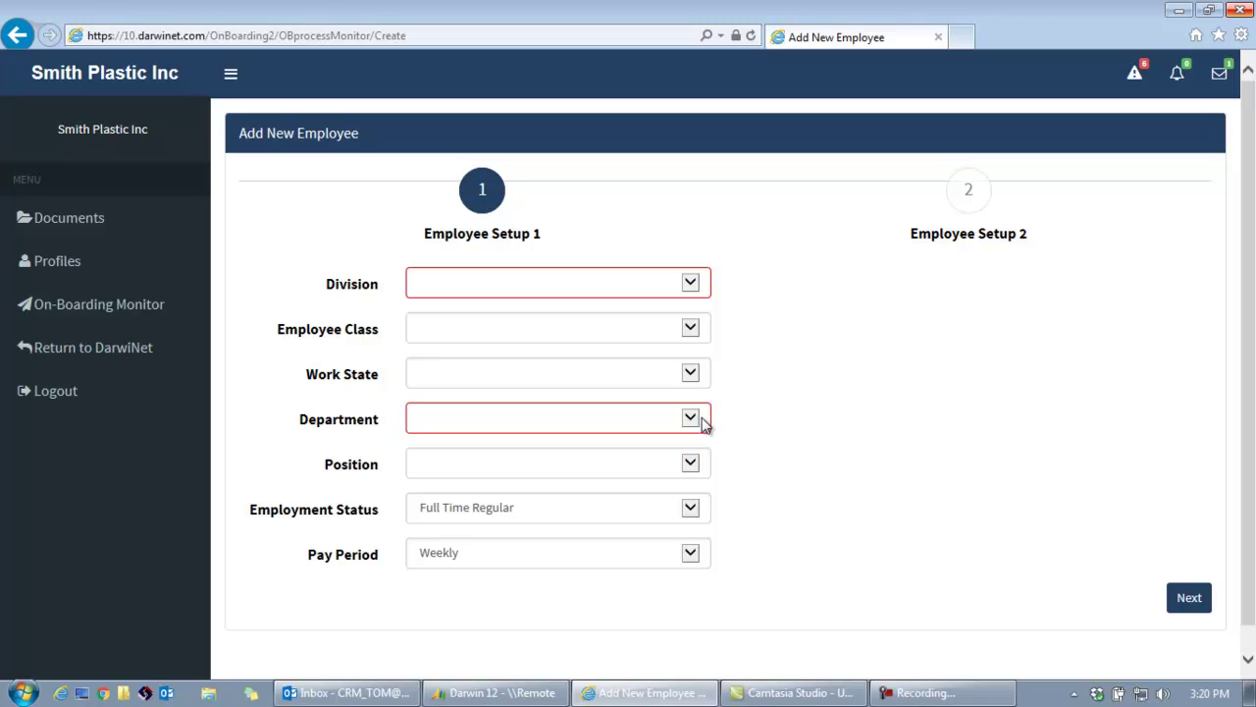
Set Division 013DEFAULT, class OH HOURLY, Department 013001 and Position ADMIN, then go to Employee Setup 2.
left_click(700, 286)
left_click(670, 296)
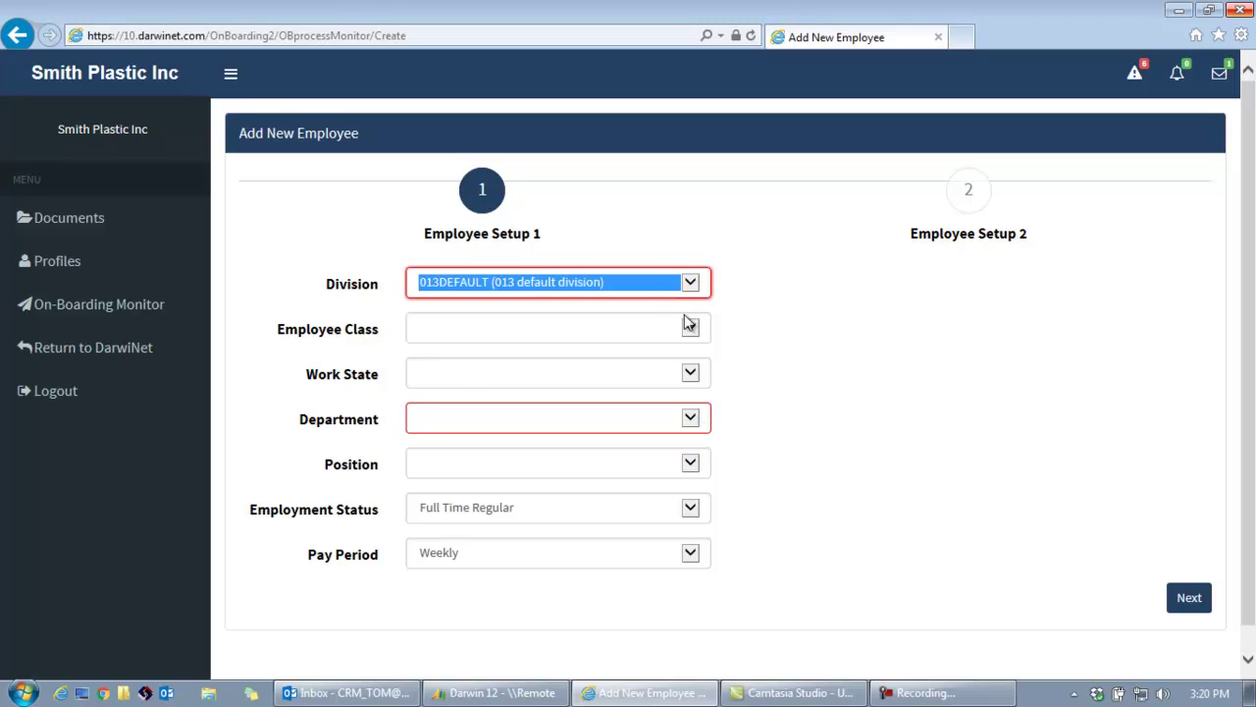
left_click(690, 328)
left_click(589, 363)
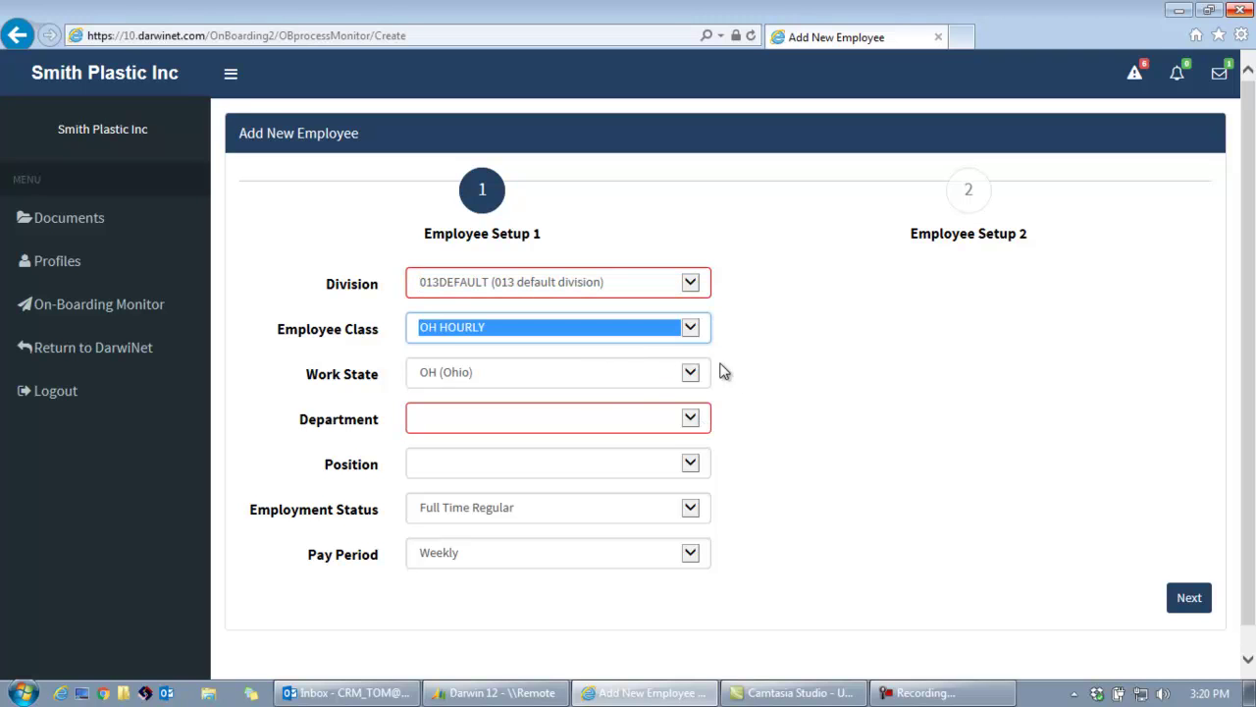
key("Tab")
key("Tab")
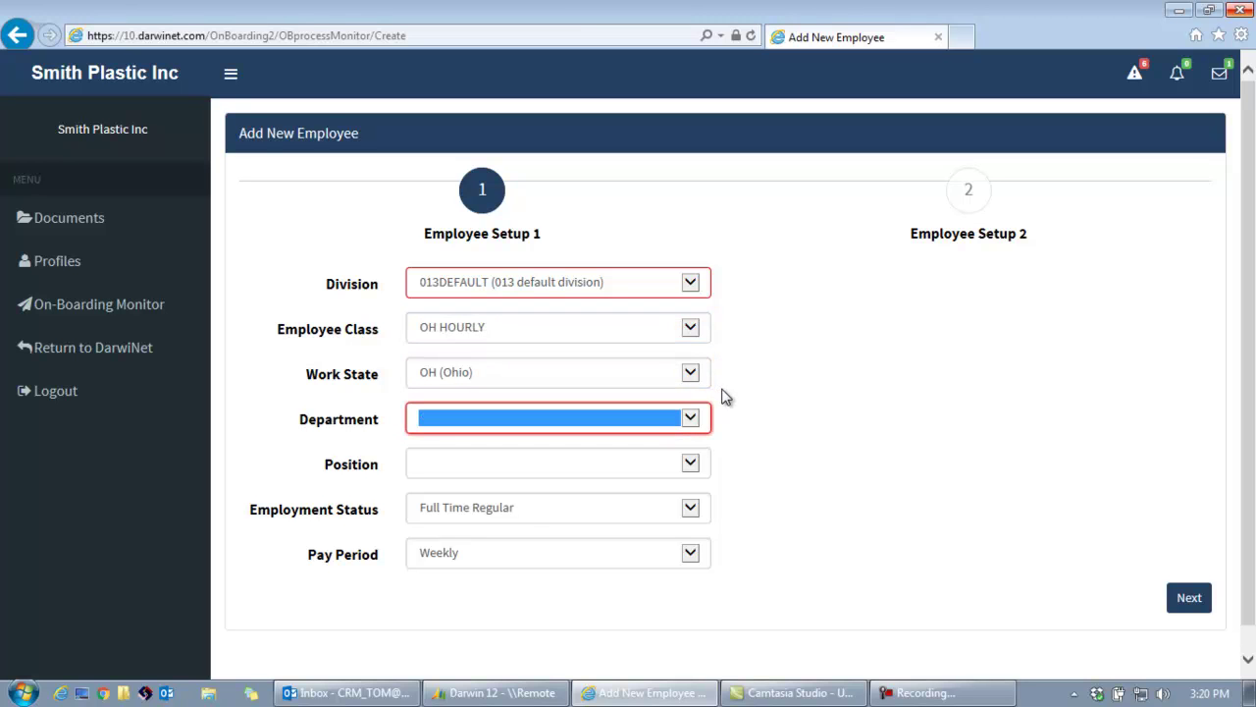
key("Down")
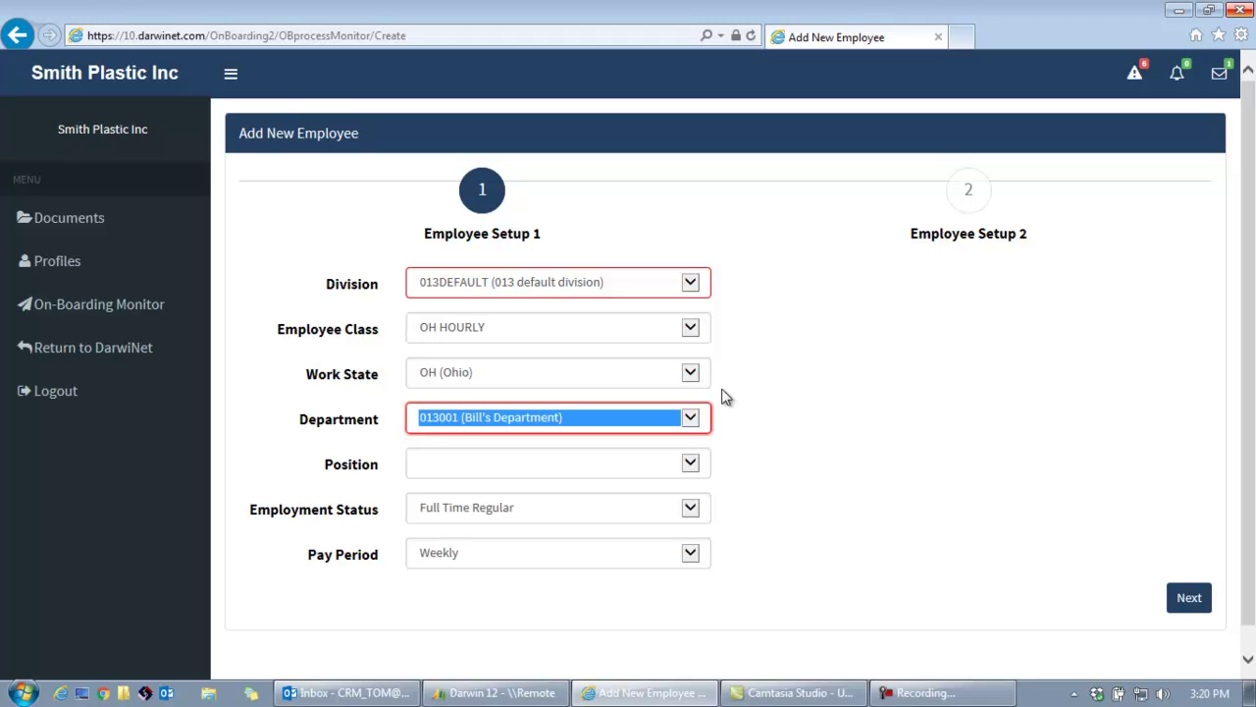
key("Tab")
key("Down")
key("Down")
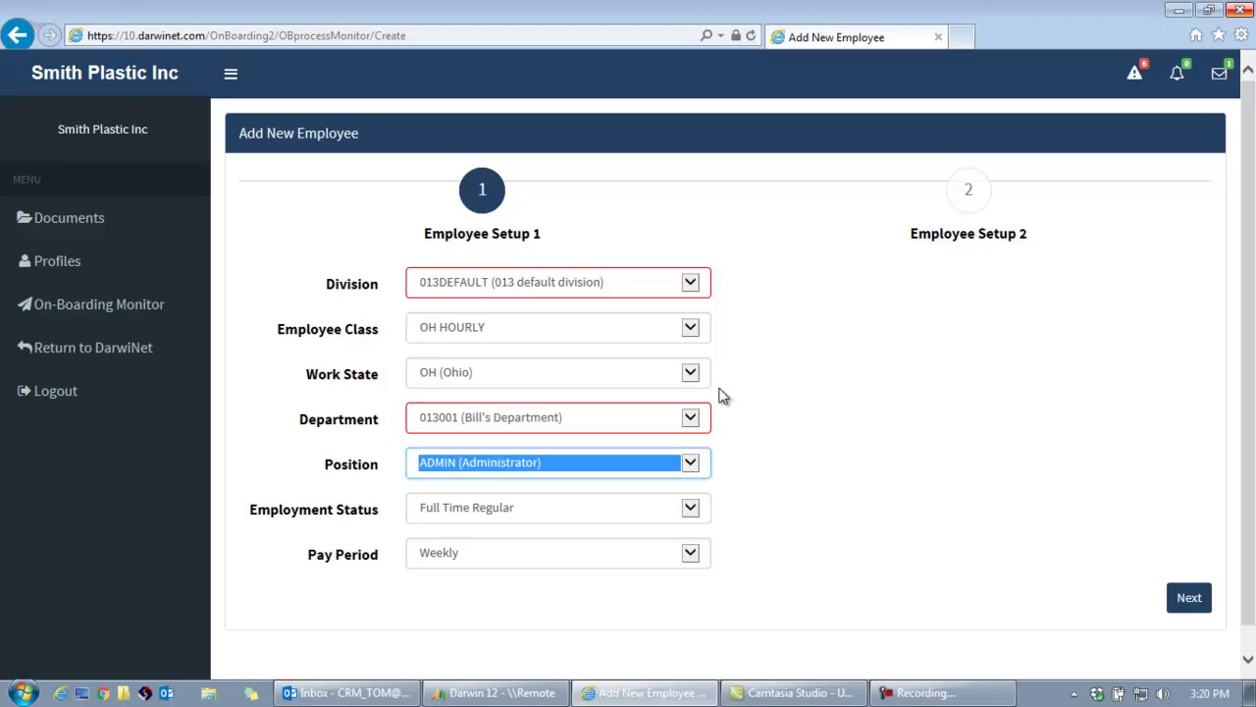
key("Tab")
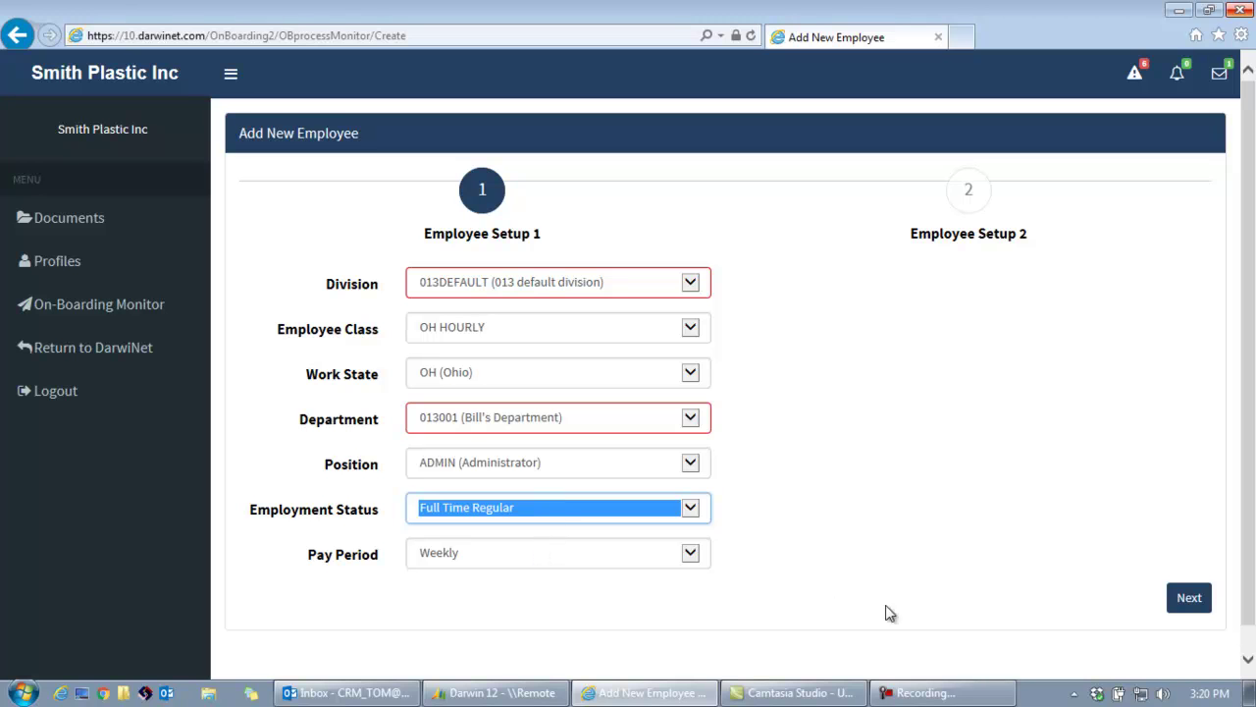
left_click(1209, 598)
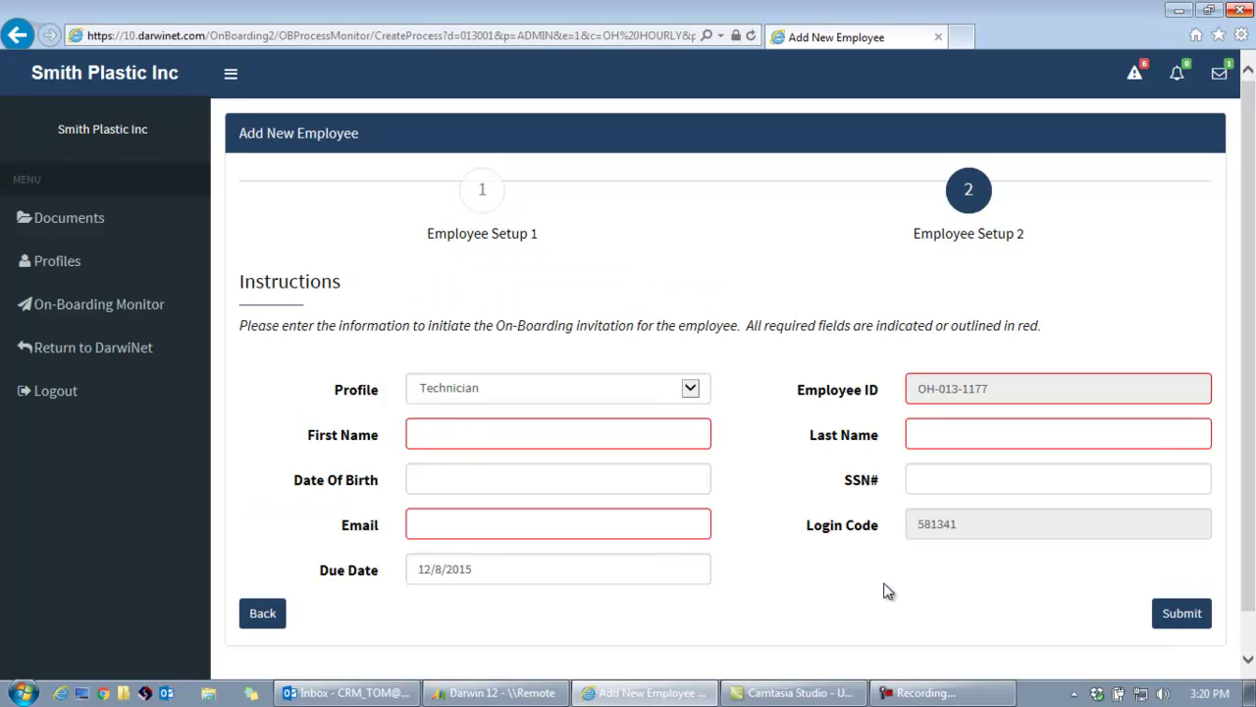
Choose the Technician profile and enter the employee's first name, last name and date of birth.
left_click(690, 392)
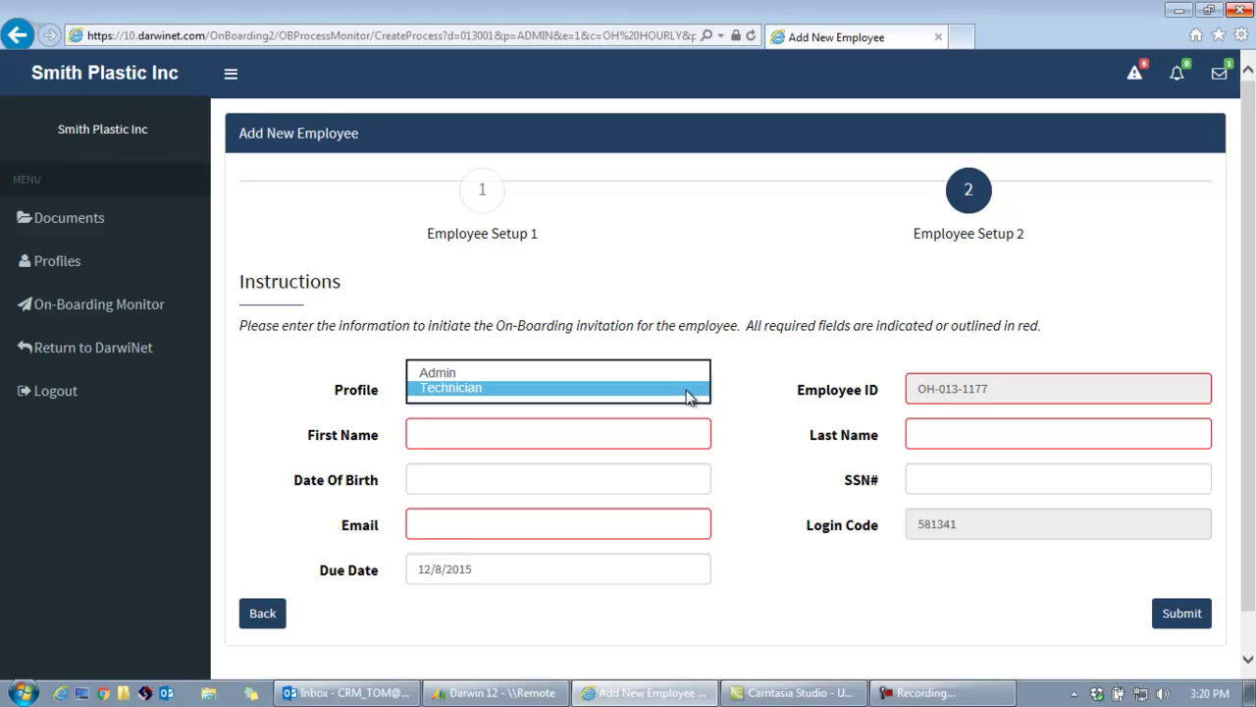
left_click(687, 391)
left_click(601, 432)
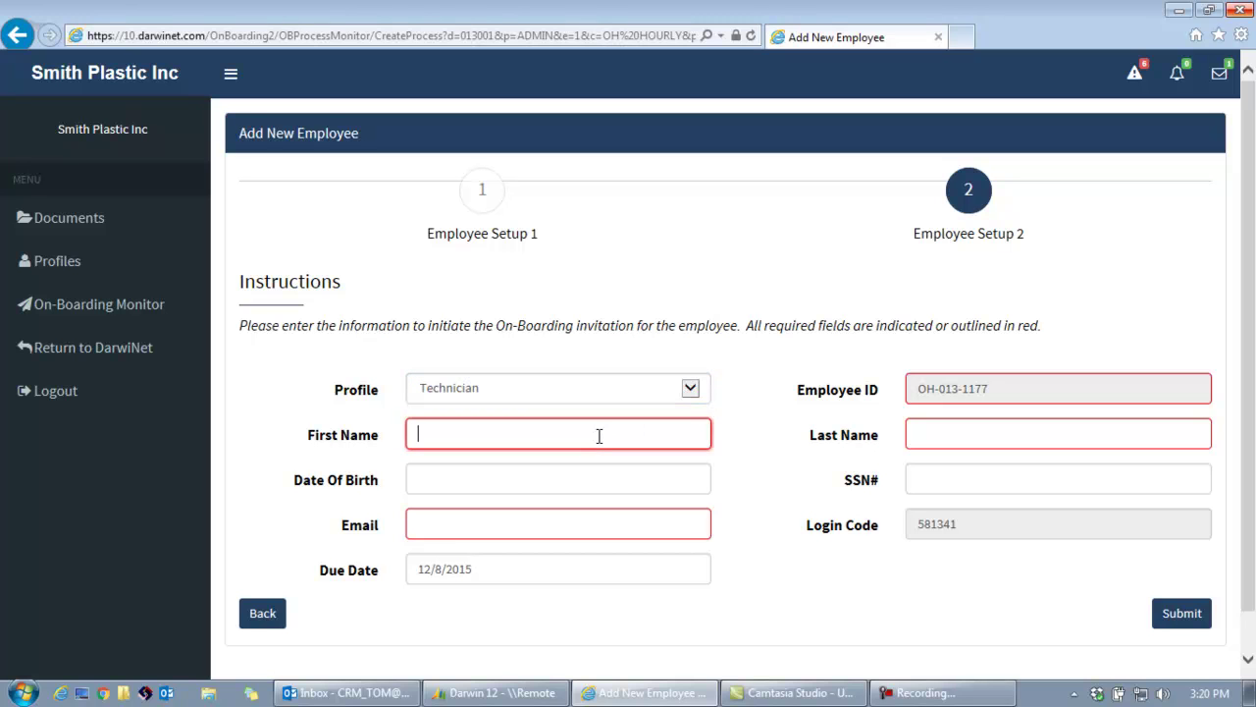
key("Tab")
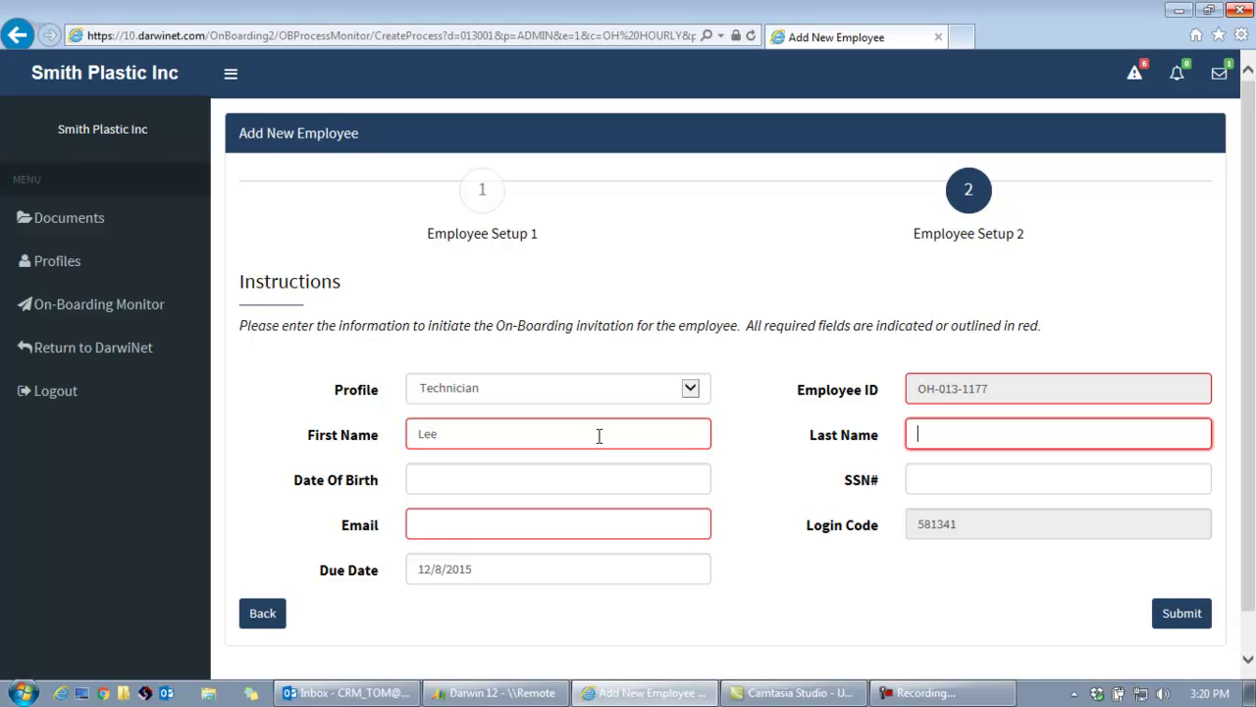
type("Nichols")
key("Tab")
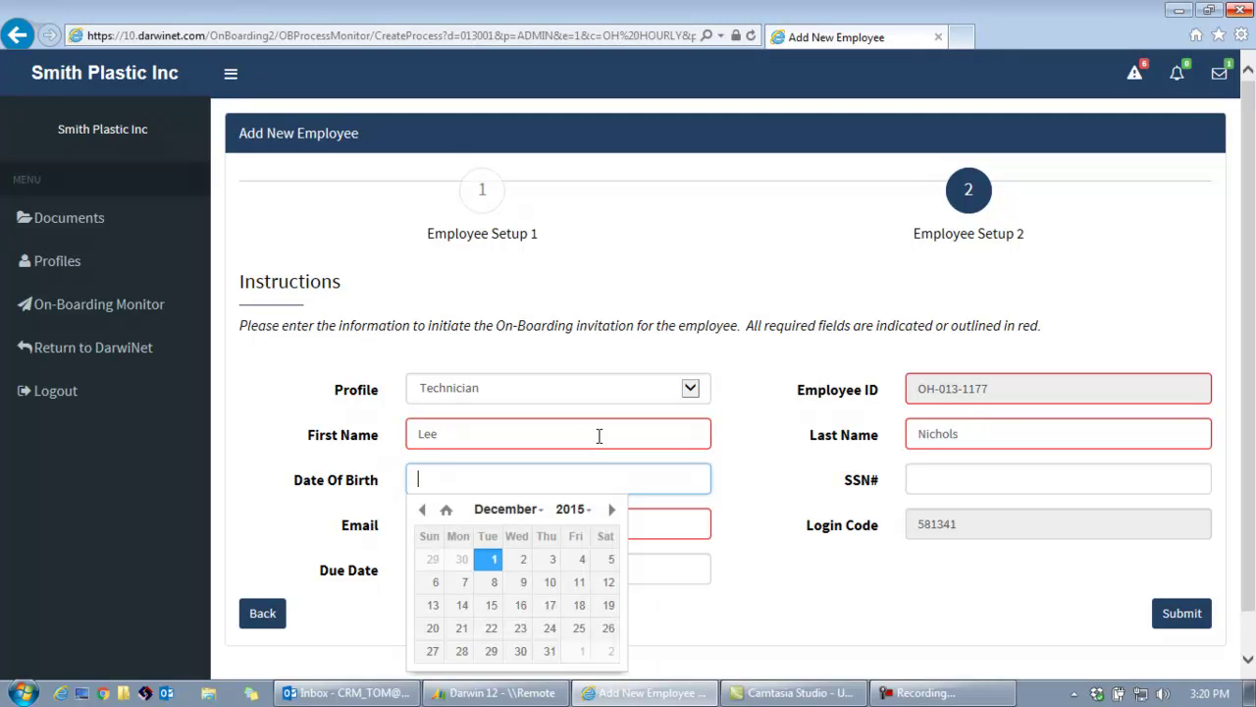
Enter the employee's SSN and fill in the e-mail address from the suggestion.
left_click(937, 479)
left_click_drag(1029, 491, 866, 490)
left_click(860, 488)
type("•••••••")
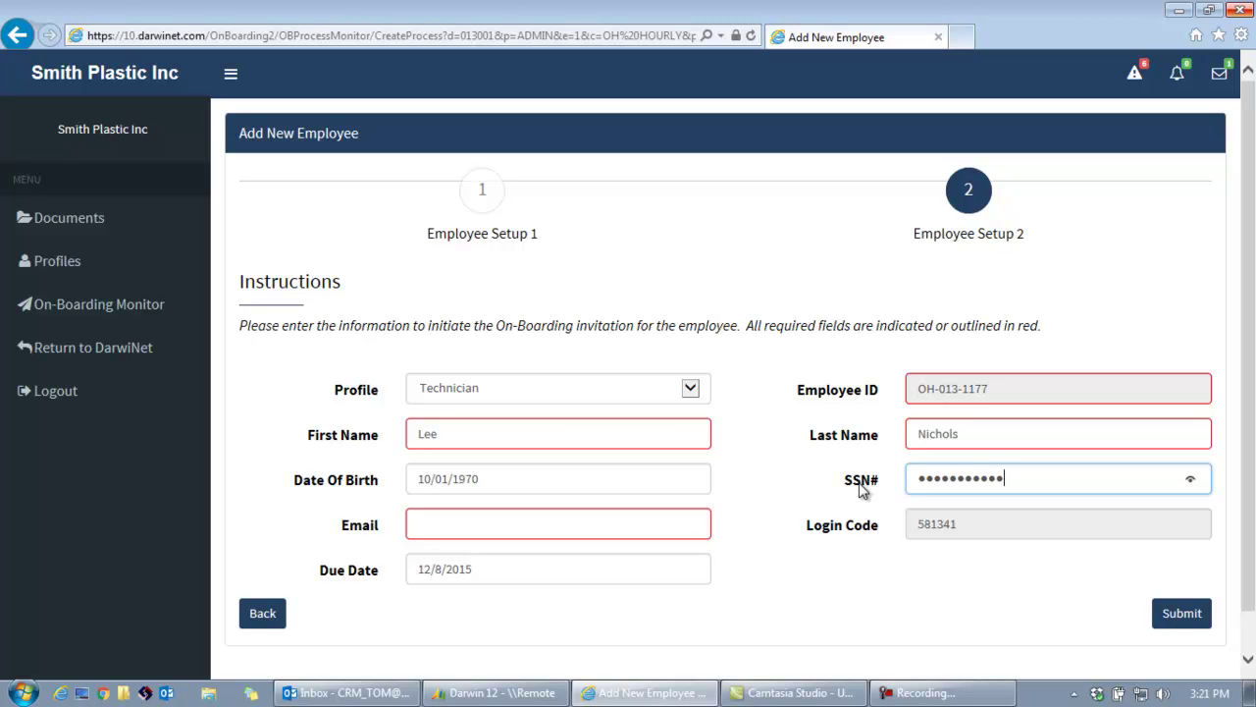
key("Tab")
type("c")
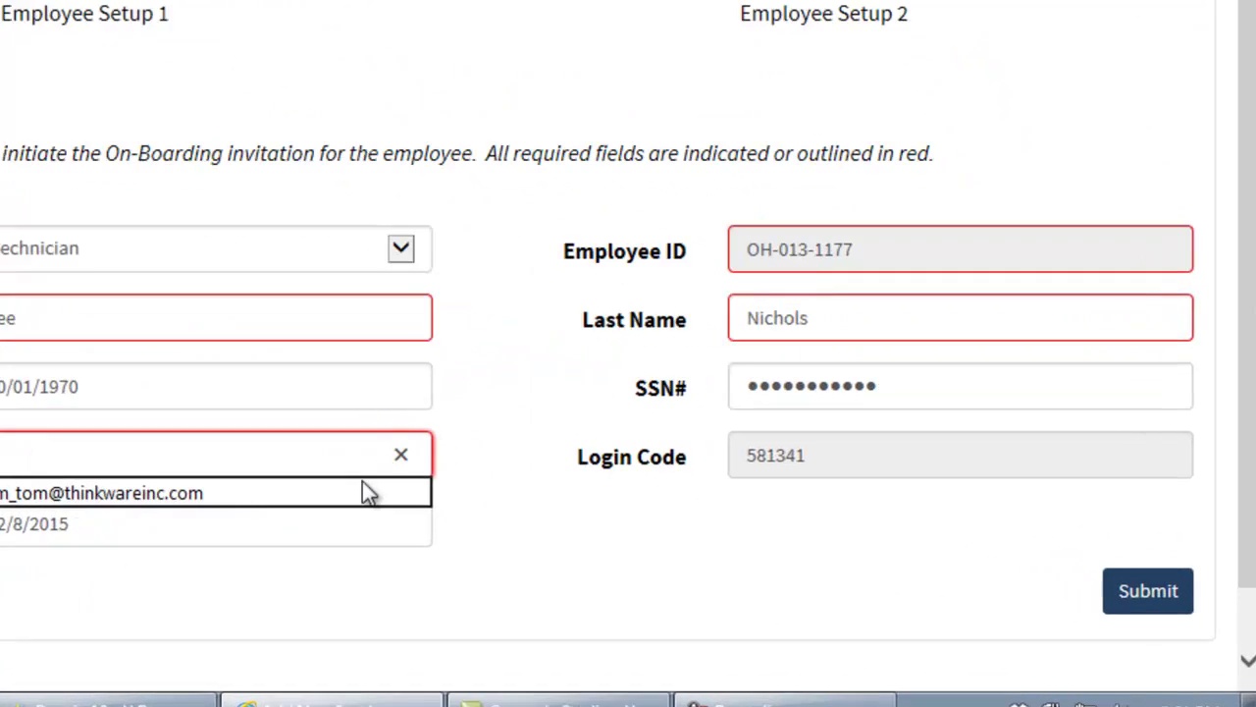
left_click(274, 470)
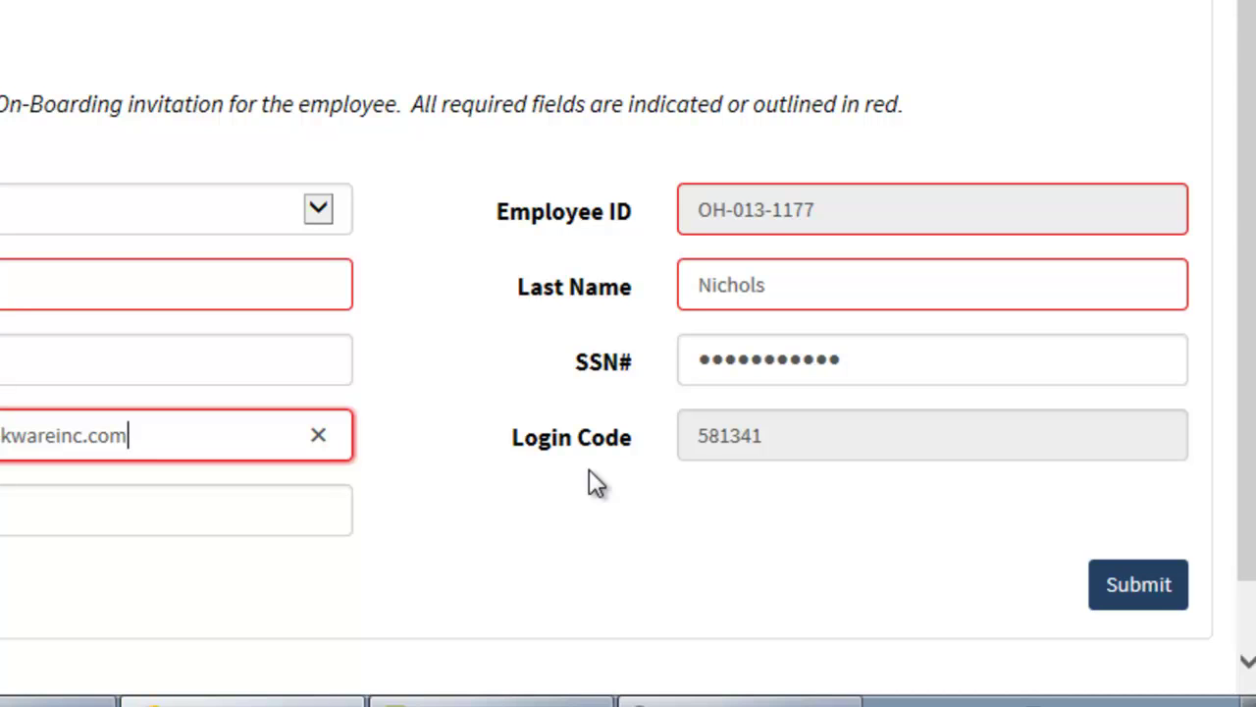
Leave the due date unchanged and submit the new employee invitation.
left_click(101, 508)
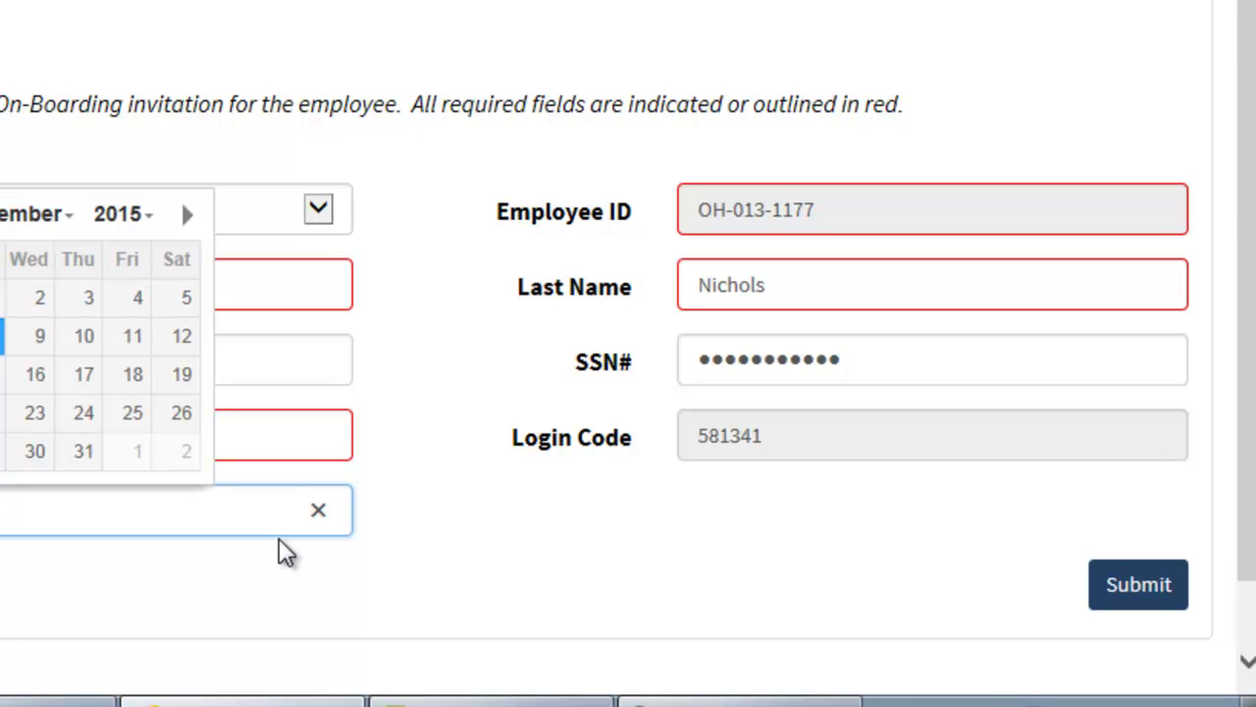
left_click(554, 546)
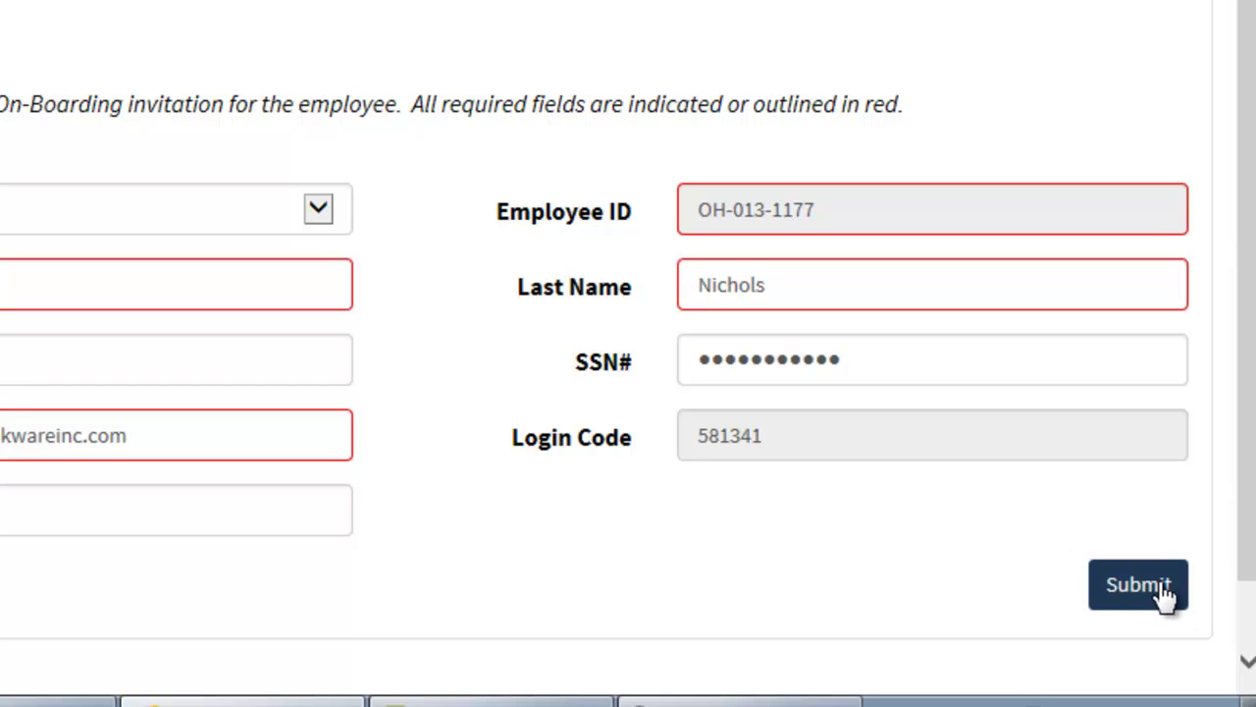
left_click(1092, 592)
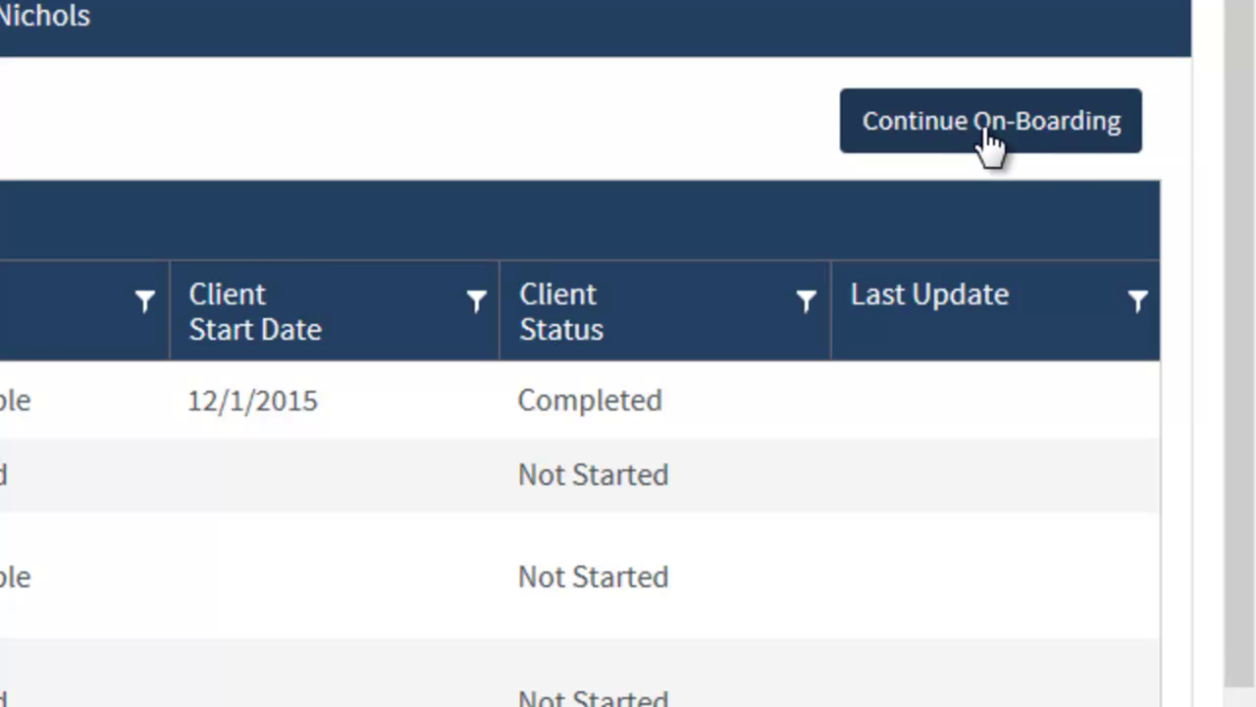
Continue On-Boarding to open the Personal form, due 12-08-2015 with EE Class OH HOURLY.
left_click(989, 145)
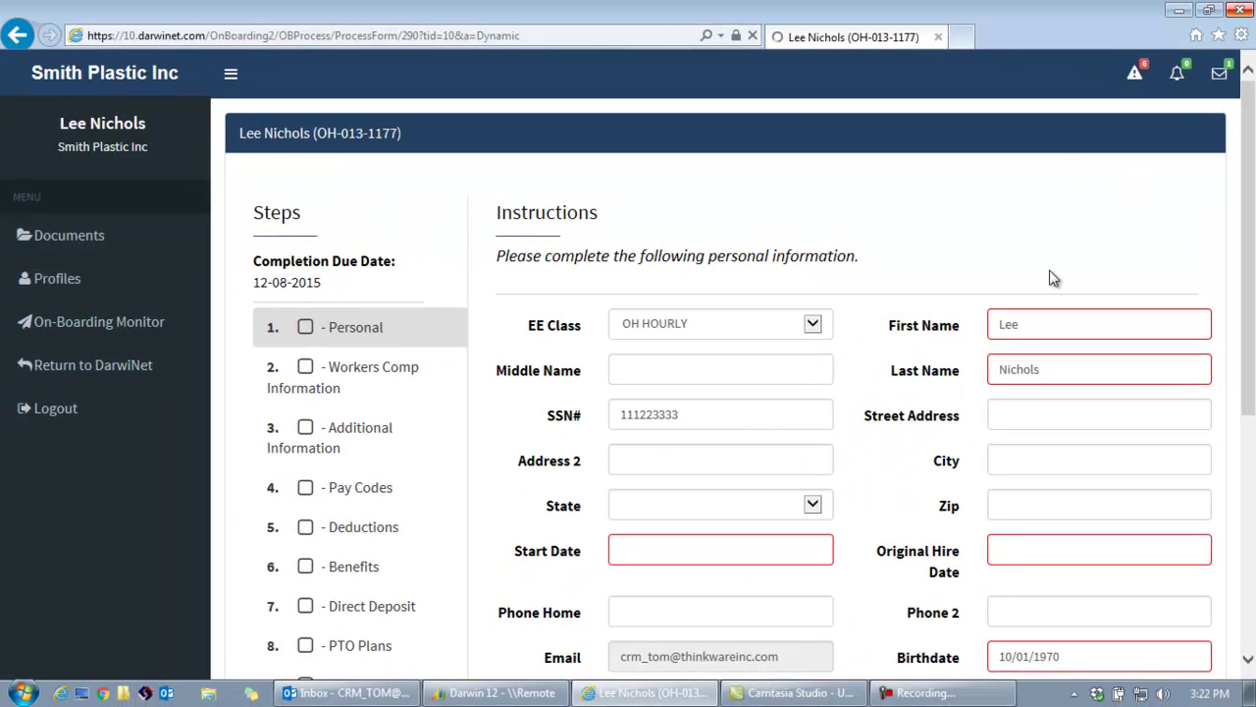
Set both Start Date and Original Hire Date to 12/01/2015.
scroll(1232, 320, "down", 3)
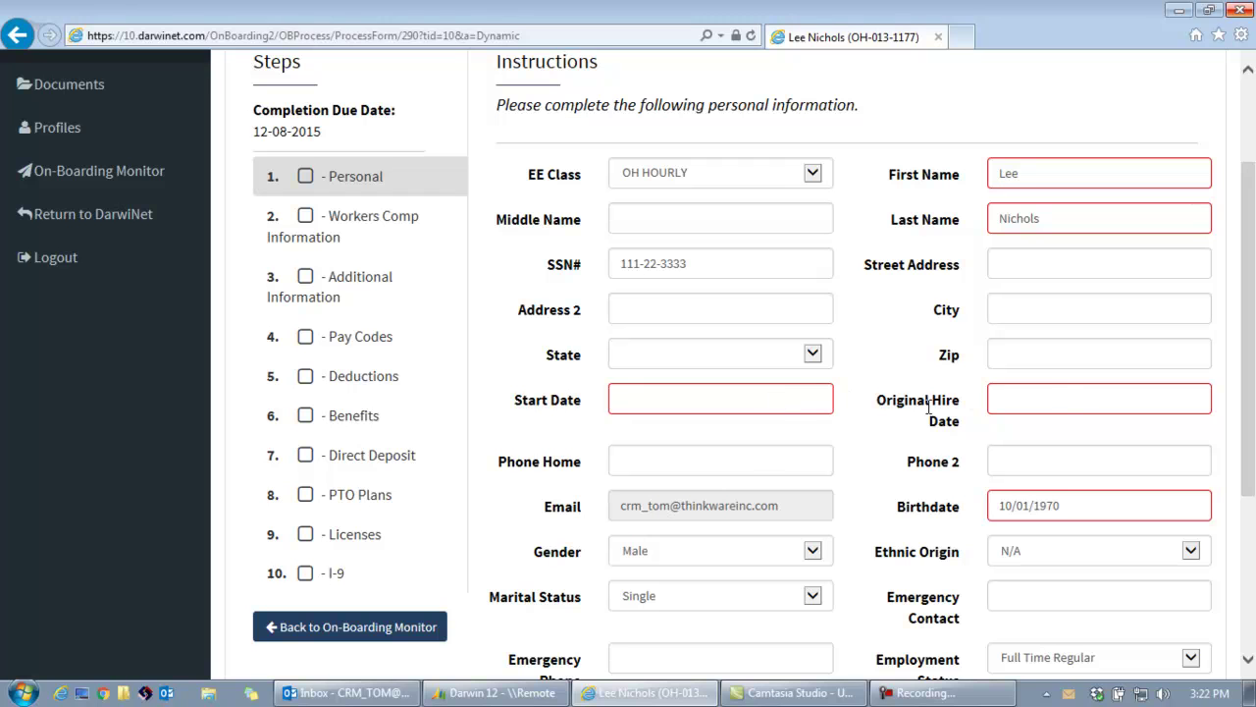
left_click(706, 403)
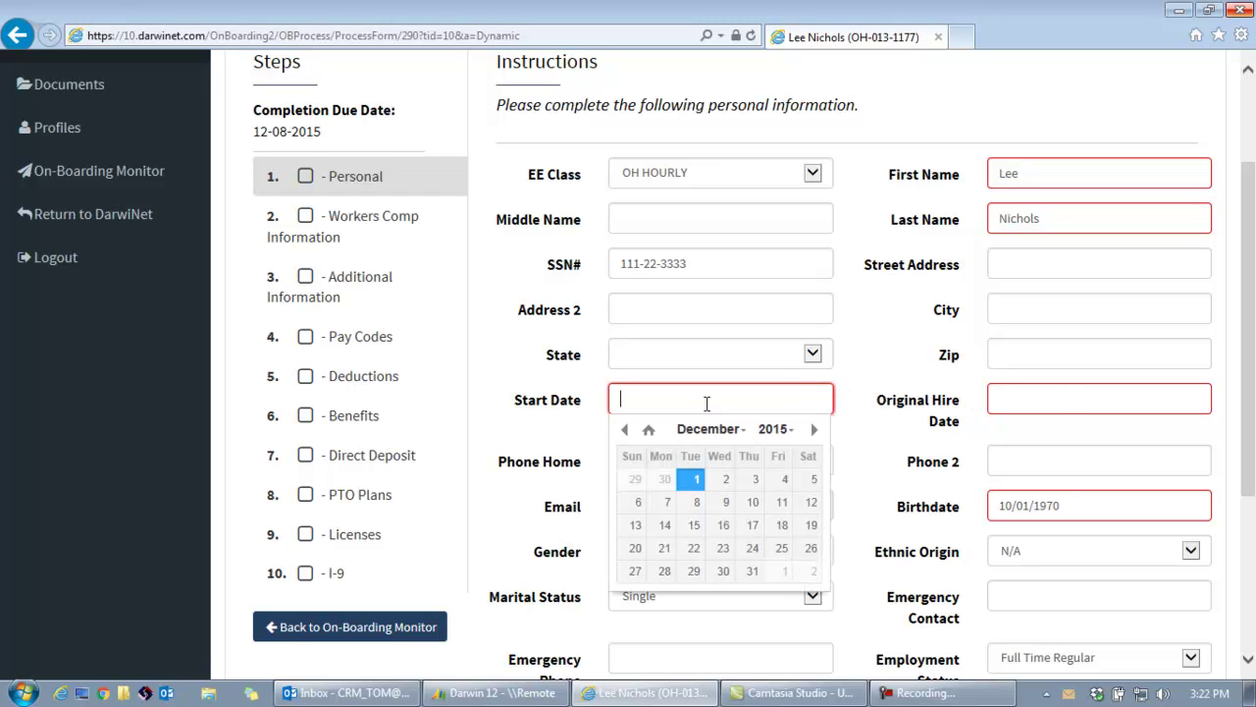
left_click(696, 479)
left_click(1040, 400)
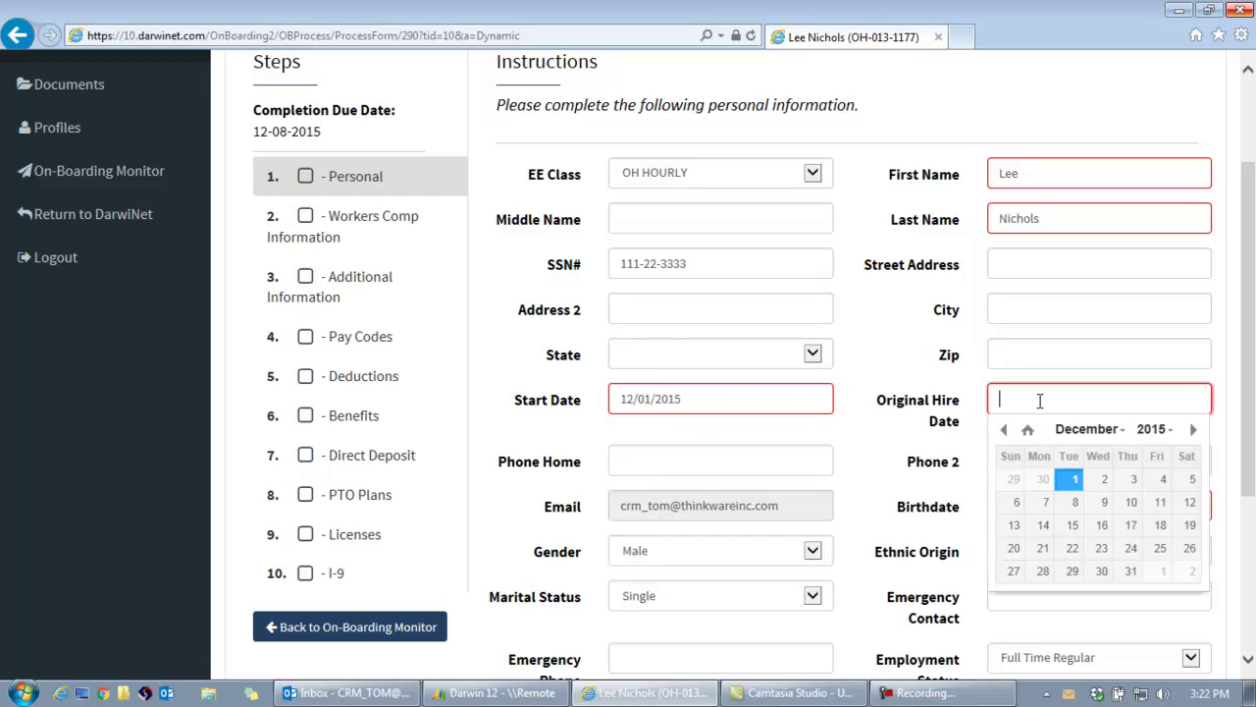
left_click(1075, 479)
left_click_drag(1251, 358, 1251, 459)
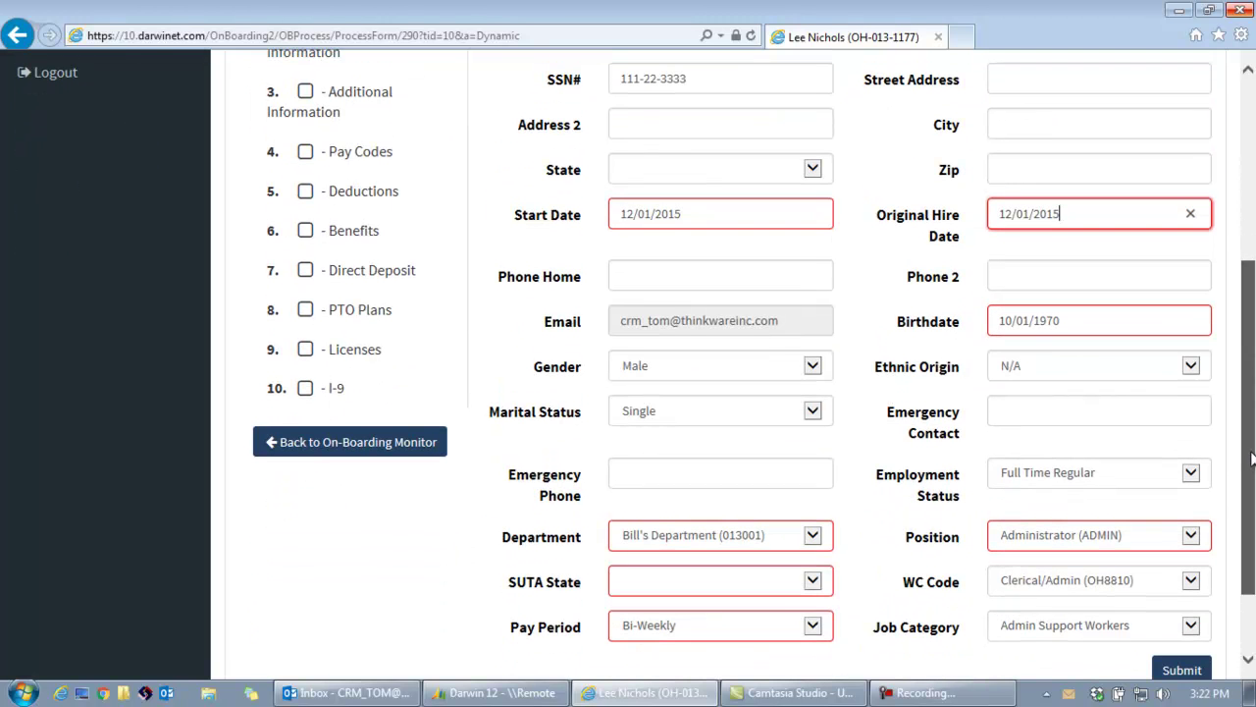
Choose Ohio(OH) as the SUTA State and submit the Personal step.
left_click(813, 580)
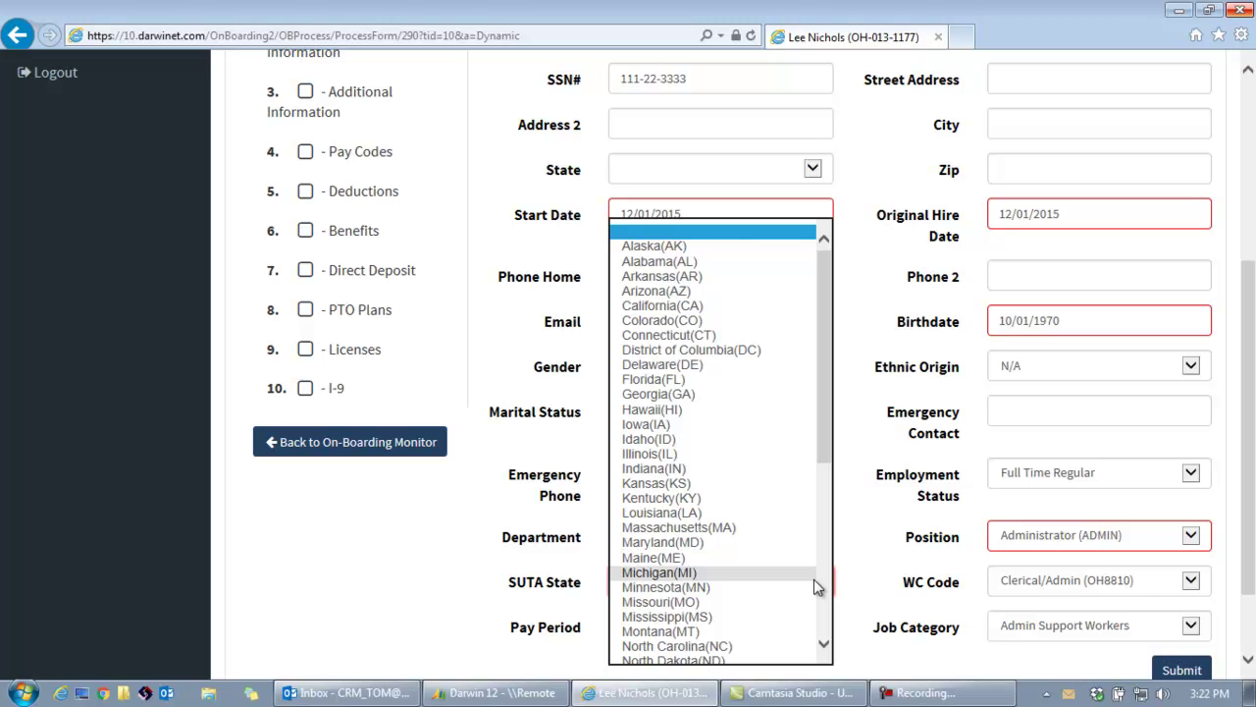
key("o")
key("Tab")
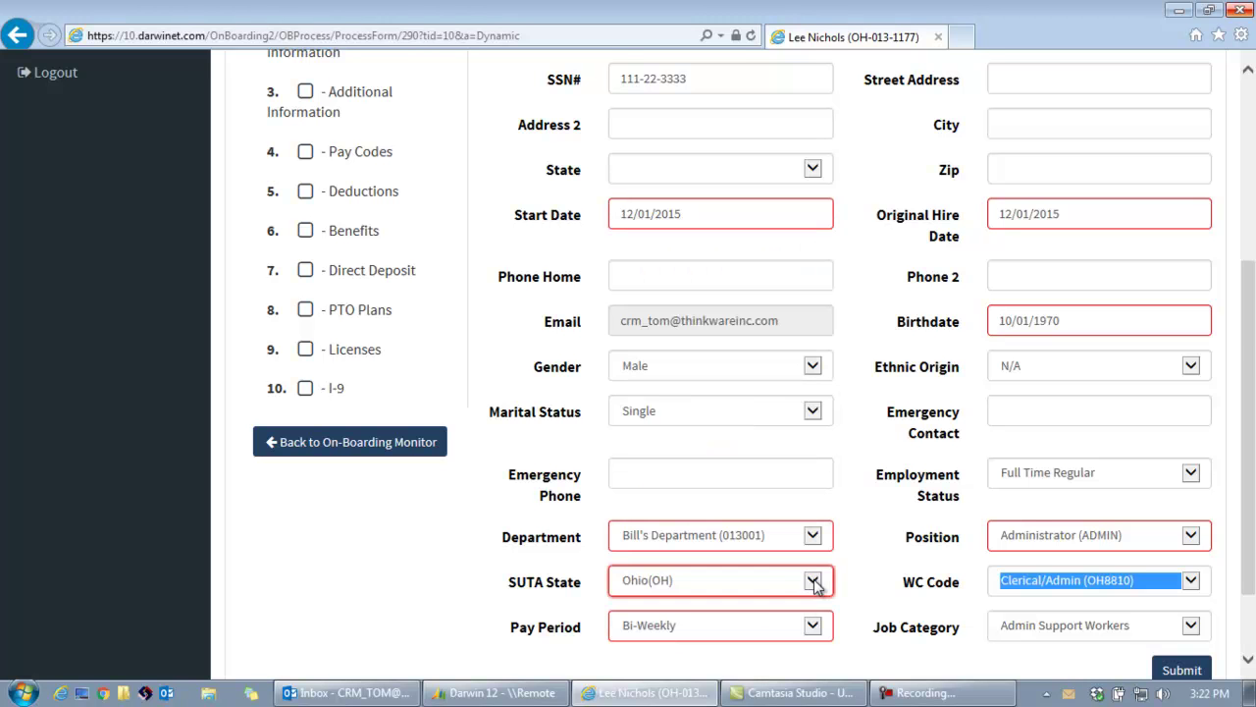
left_click_drag(1250, 348, 1244, 280)
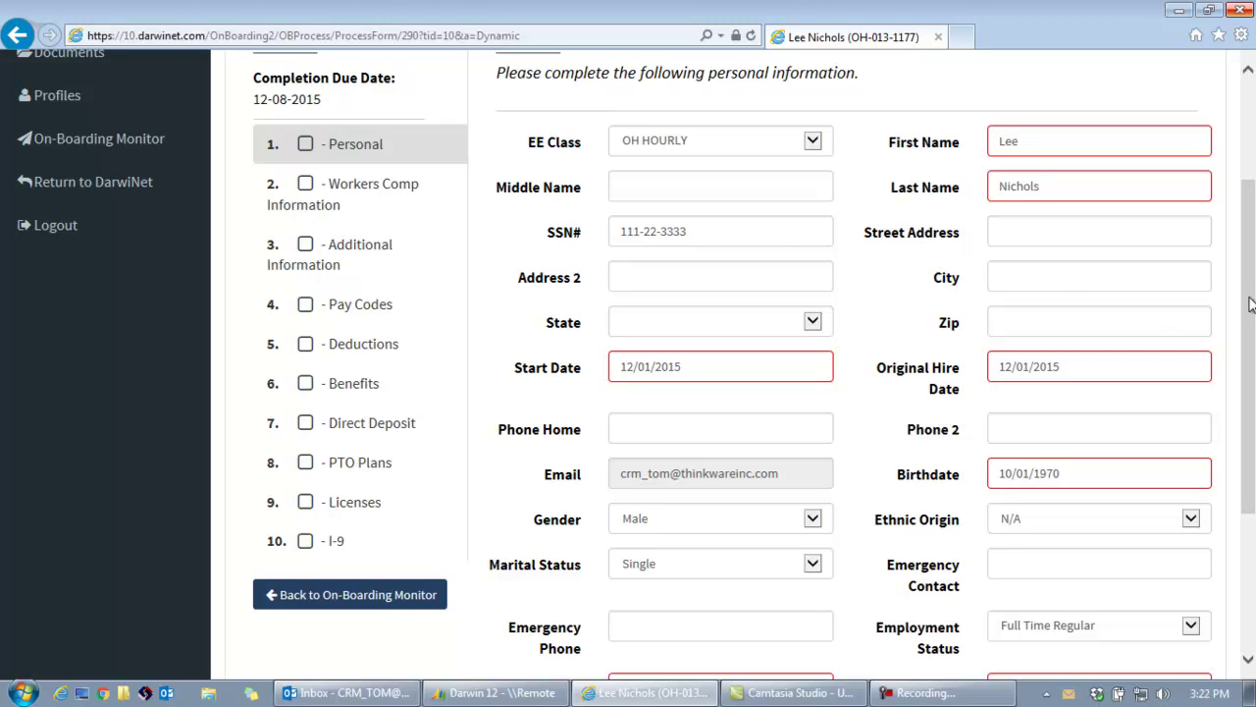
left_click_drag(1251, 267, 1239, 556)
left_click(1196, 572)
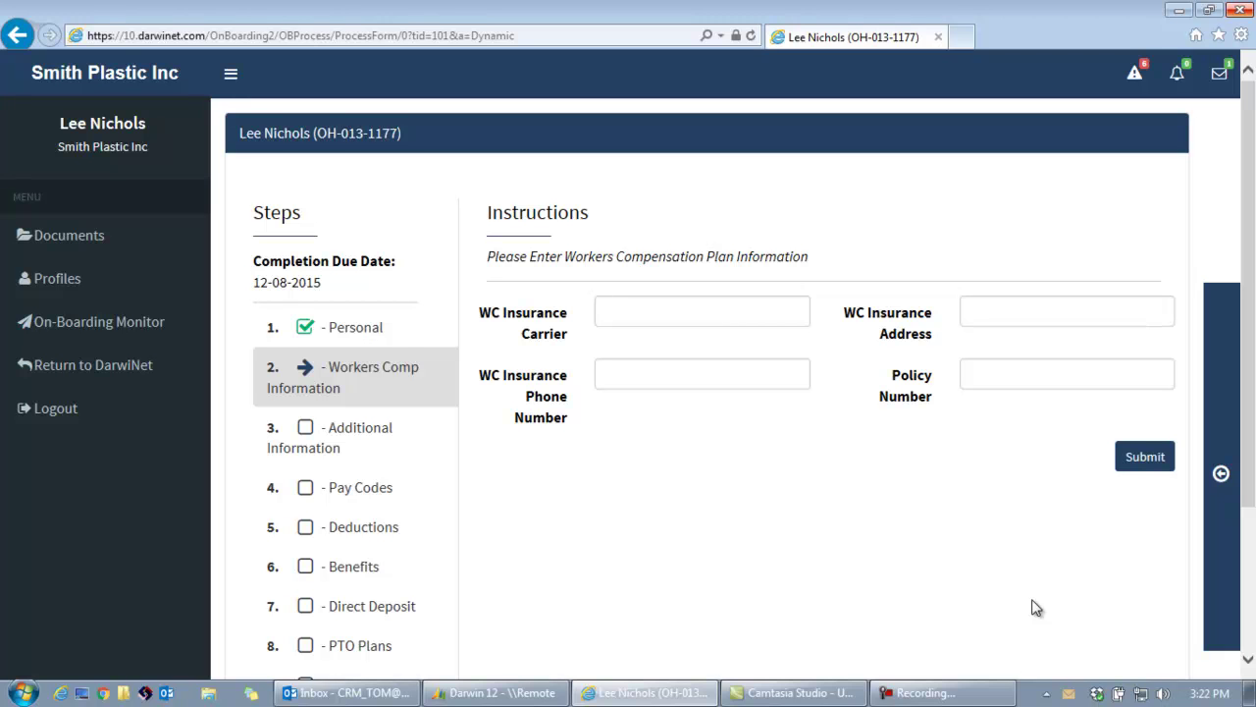
Choose Zurich as the insurance carrier and fill in its saved street address.
double_click(640, 310)
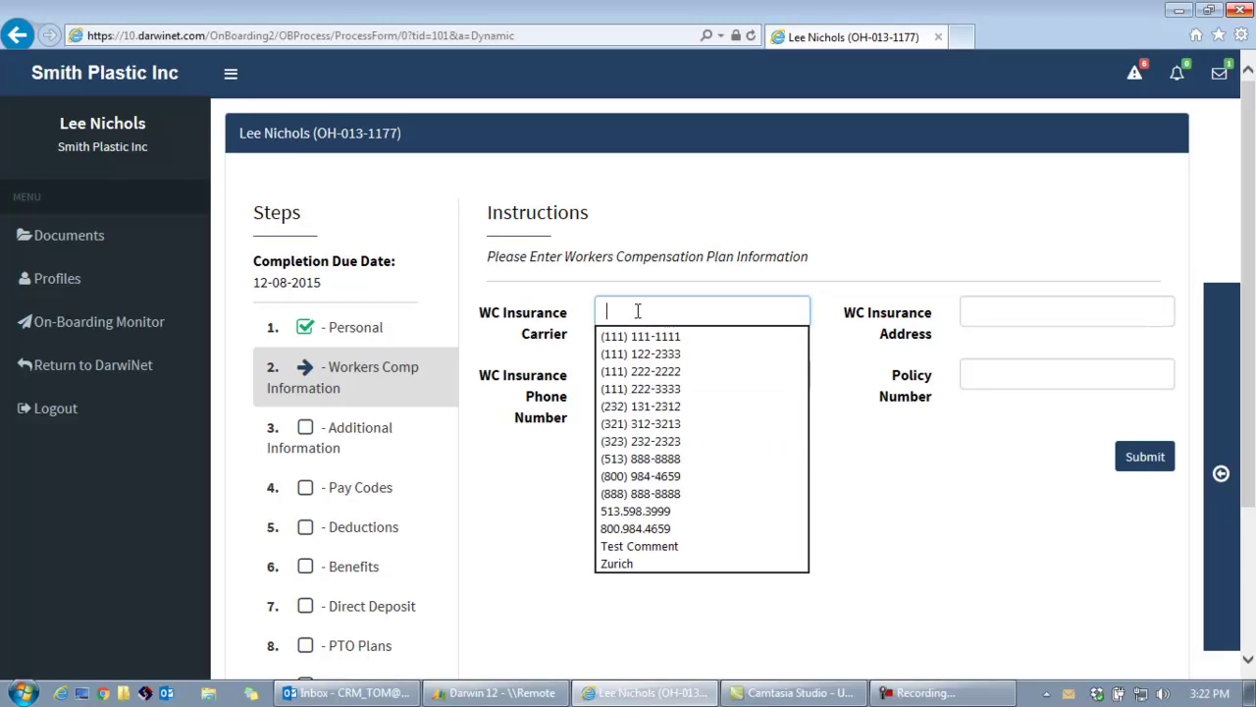
left_click(664, 563)
double_click(1049, 311)
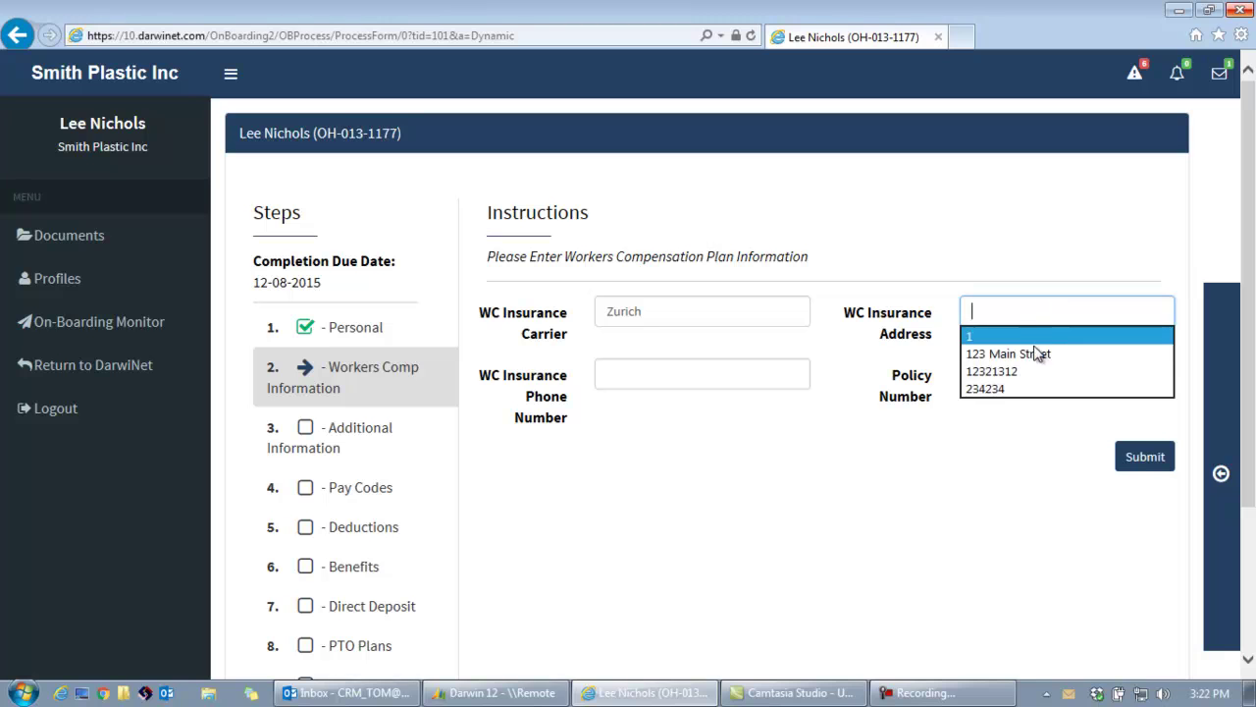
left_click(999, 351)
Enter the carrier's phone number and pick the saved policy number.
left_click(663, 365)
left_click(600, 365)
type("111-1")
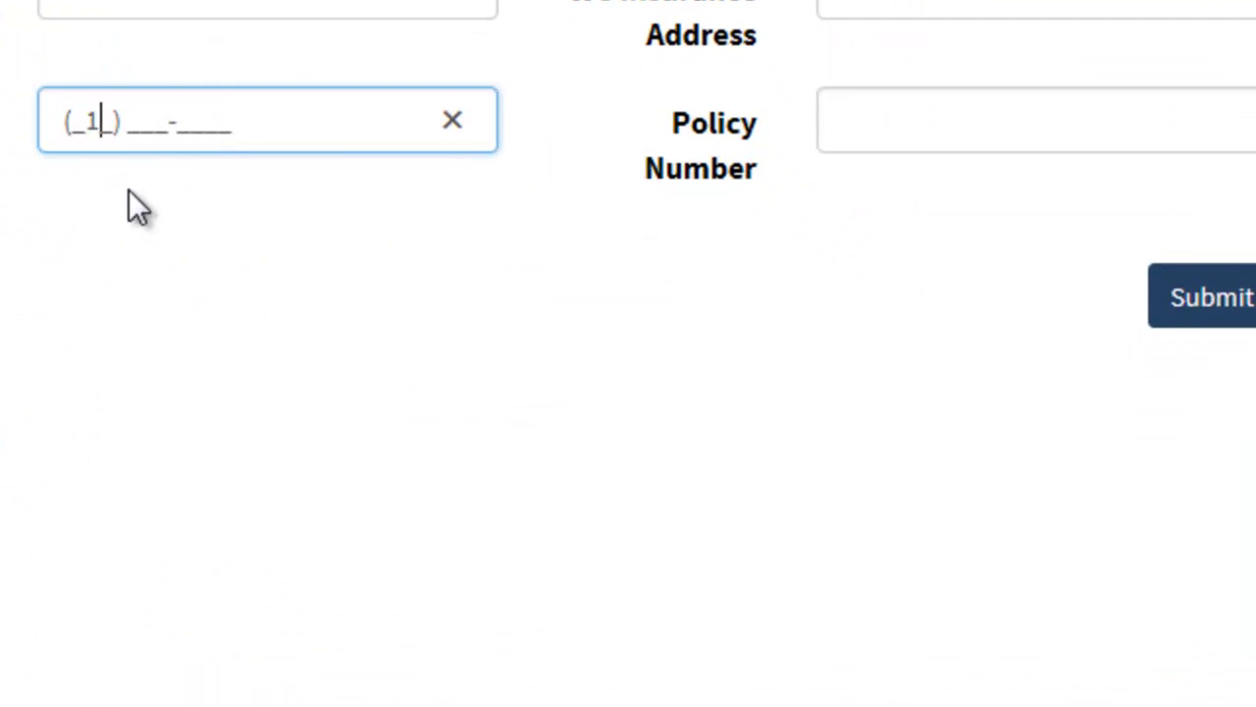
left_click(78, 126)
type("111-1")
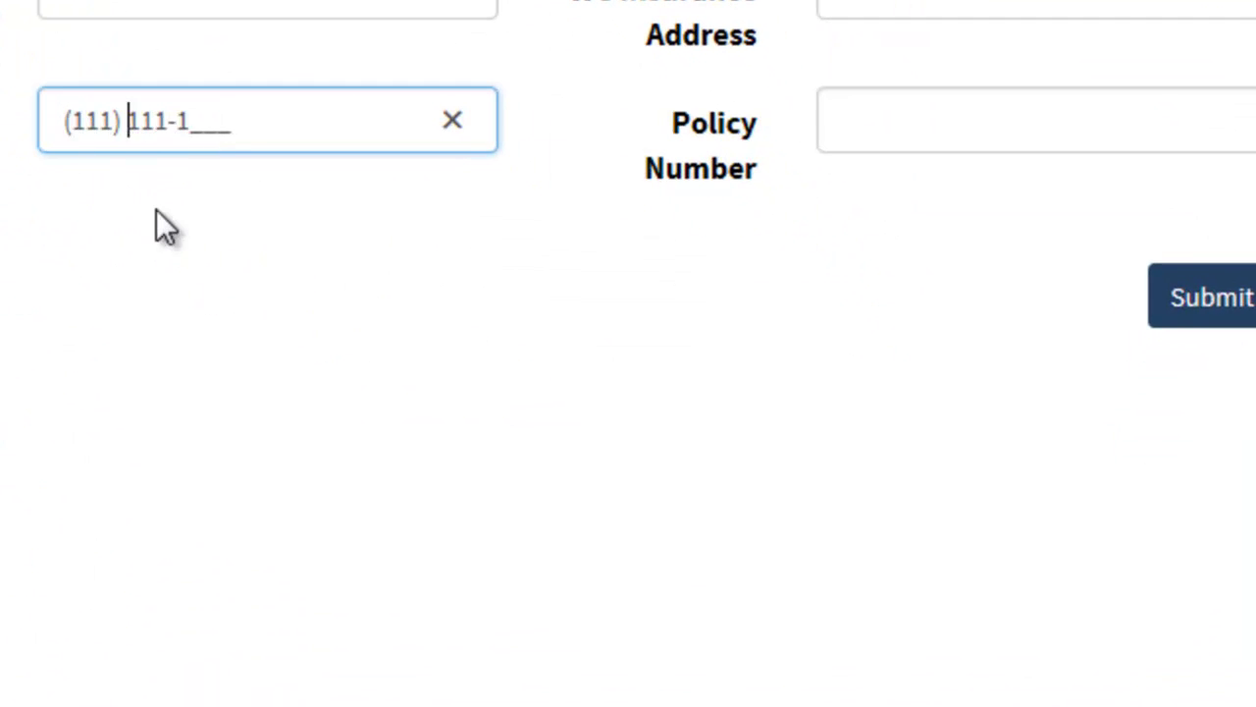
type("11")
left_click(850, 118)
left_click(861, 122)
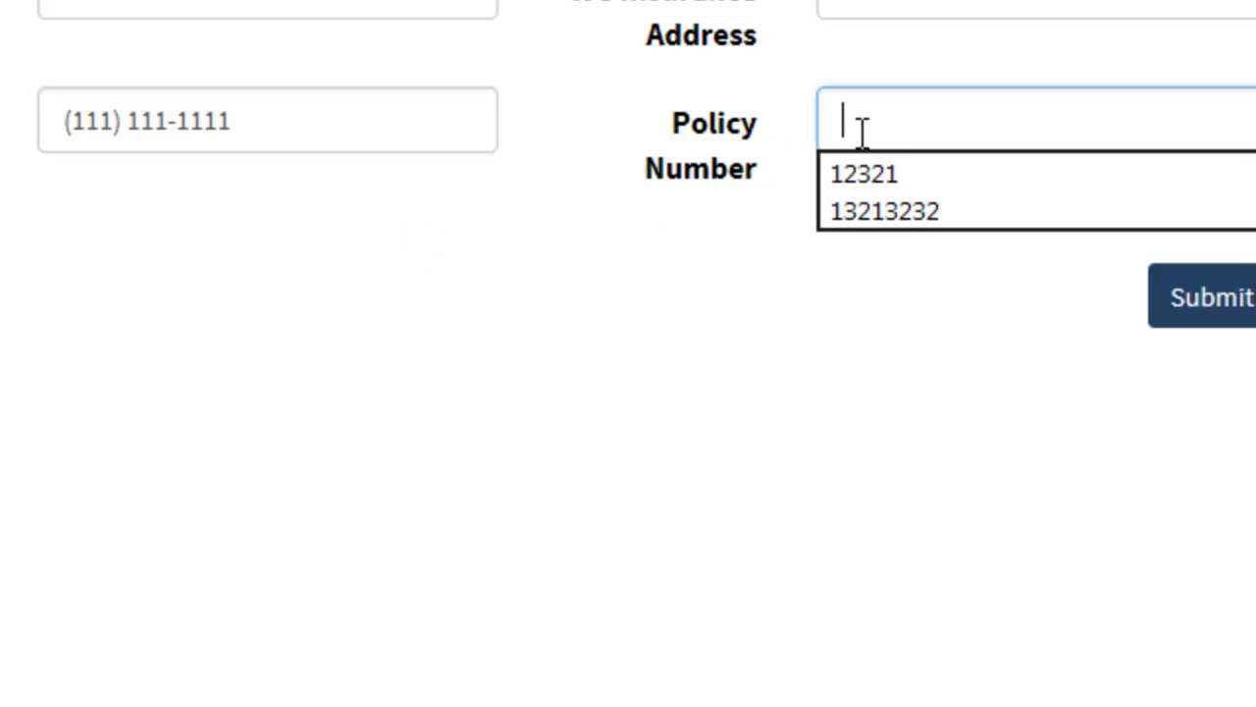
left_click(886, 172)
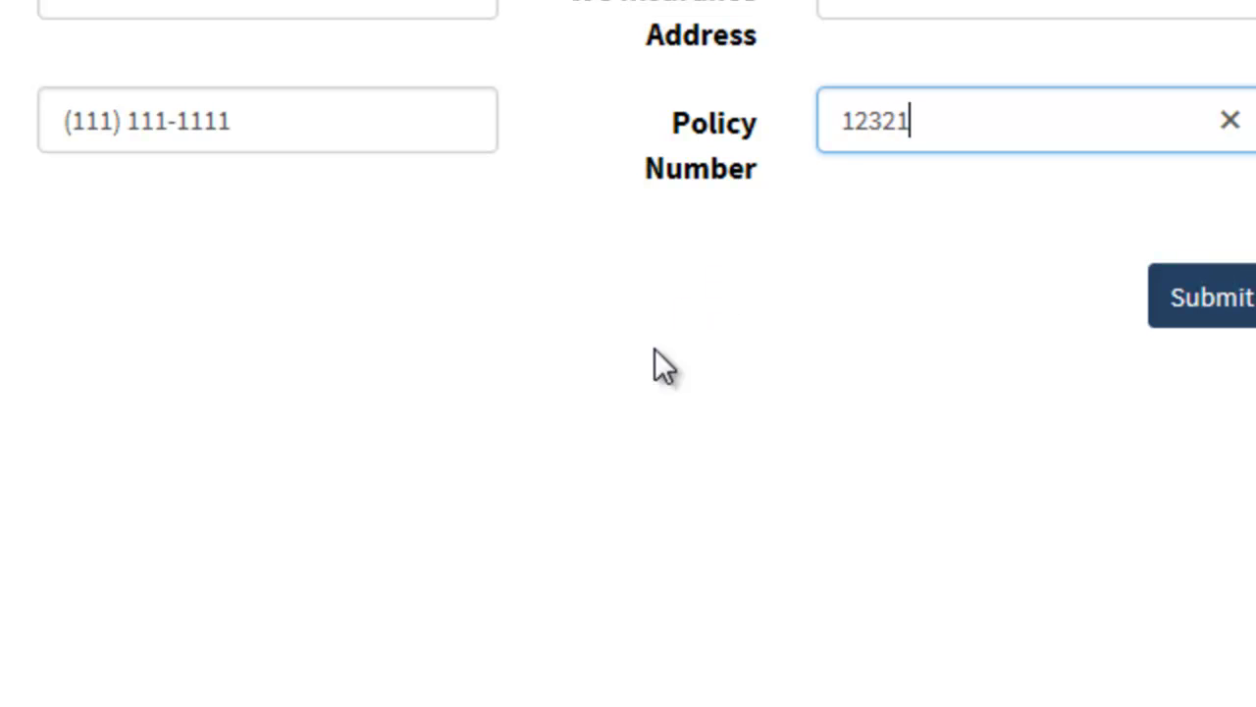
Review the instructions and carrier side panel, then submit the workers comp information.
left_click_drag(123, 127, 780, 129)
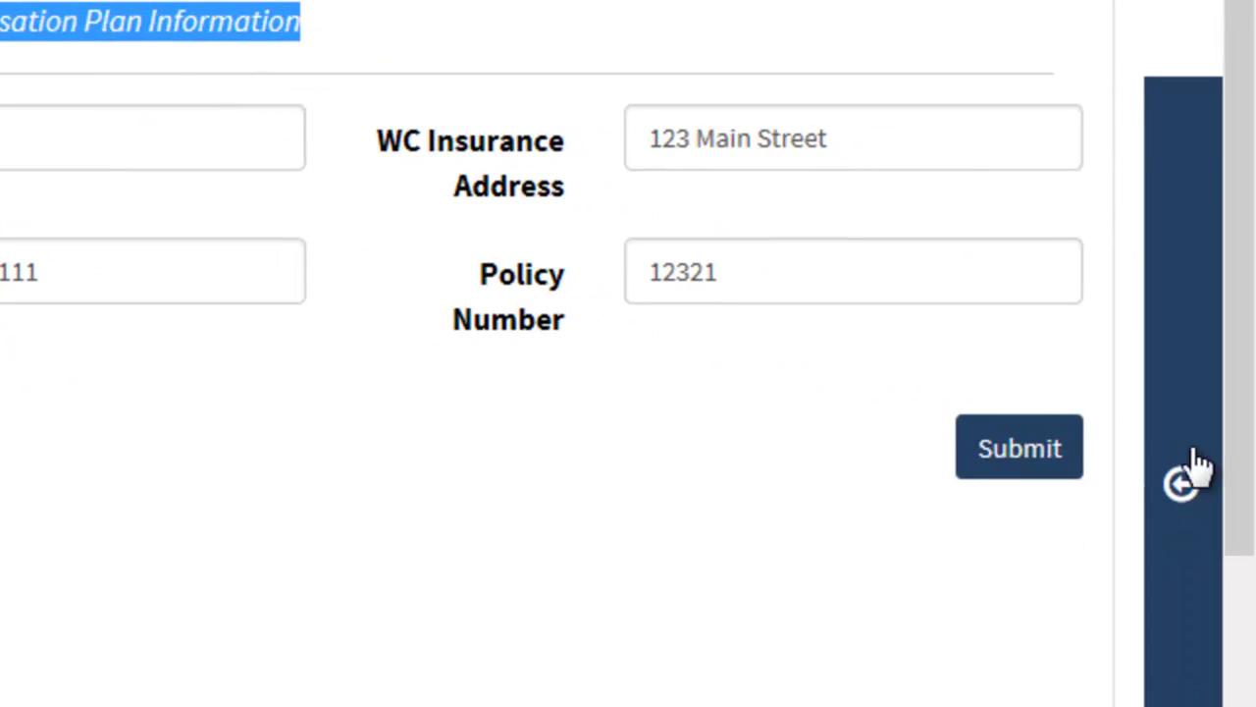
left_click(1184, 481)
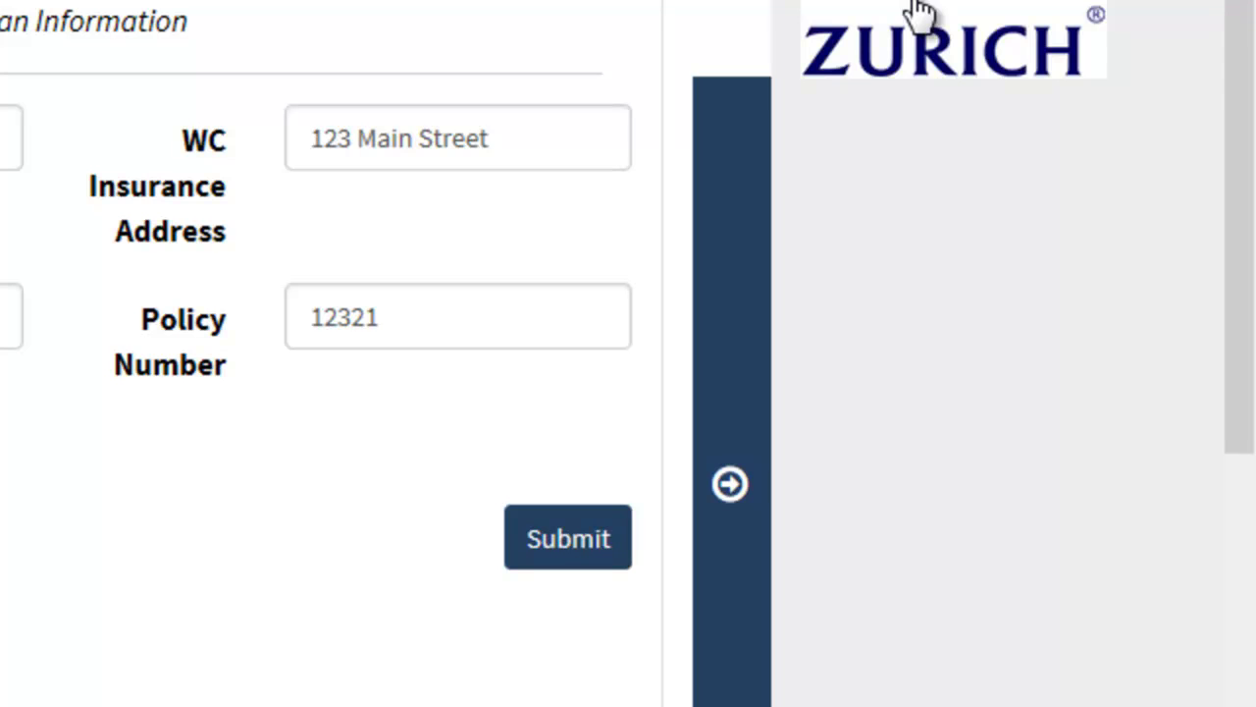
left_click(729, 483)
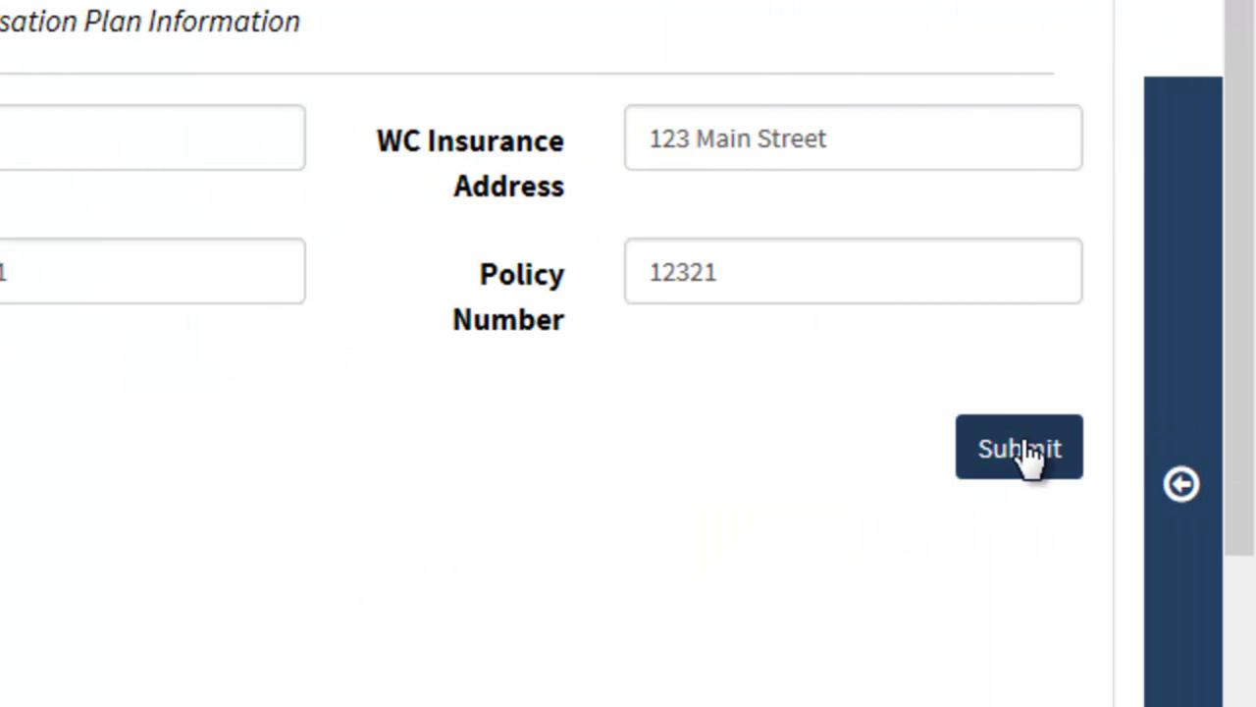
left_click(1022, 451)
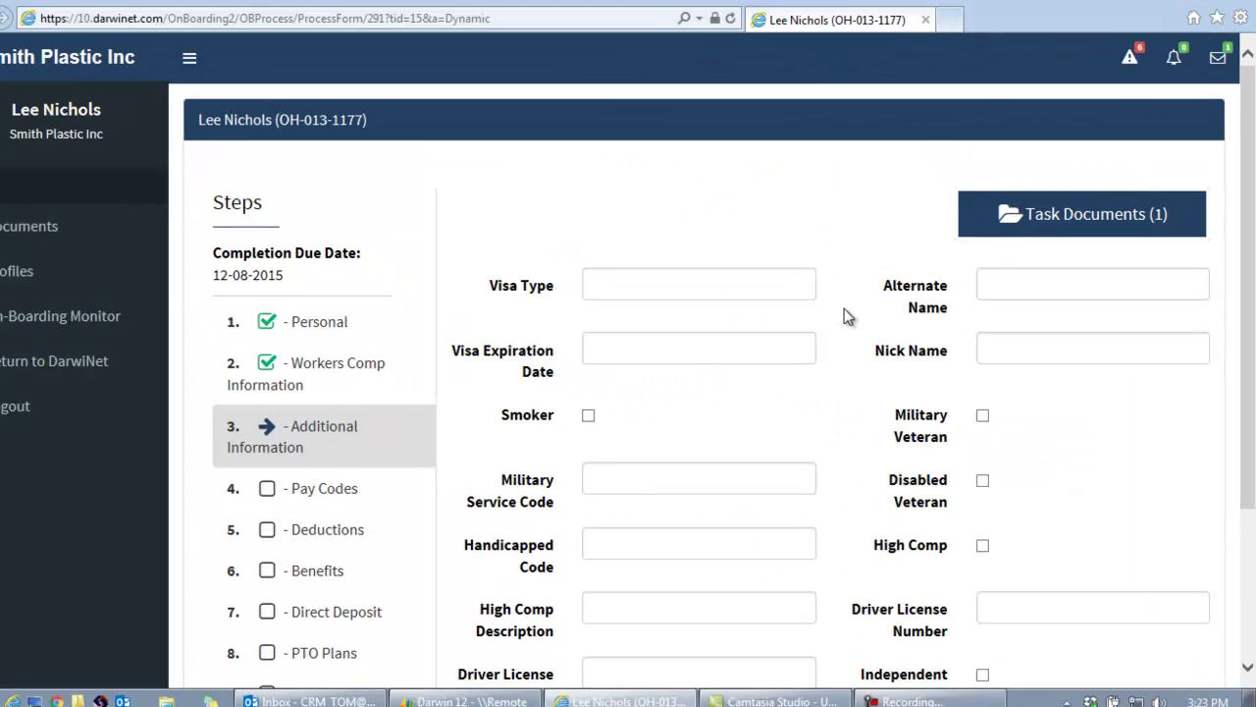
Log out using the sidebar Logout link and close the browser window.
scroll(402, 154, "down", 3)
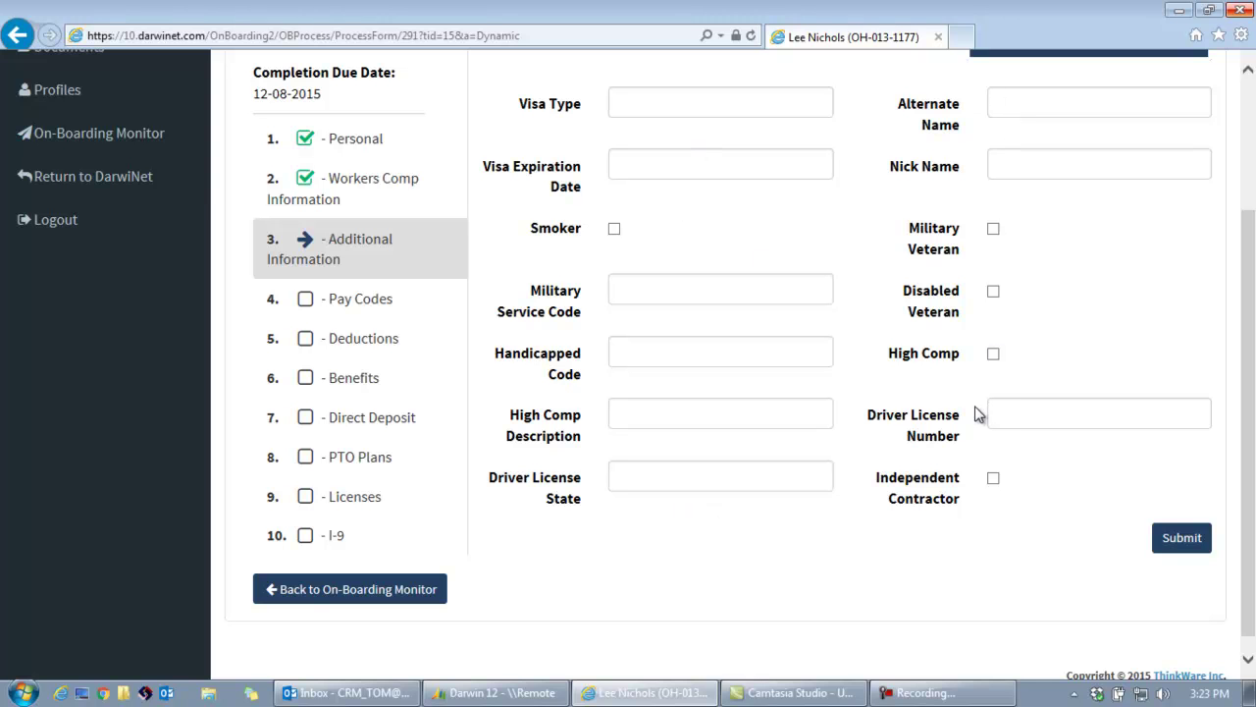
scroll(928, 422, "up", 1)
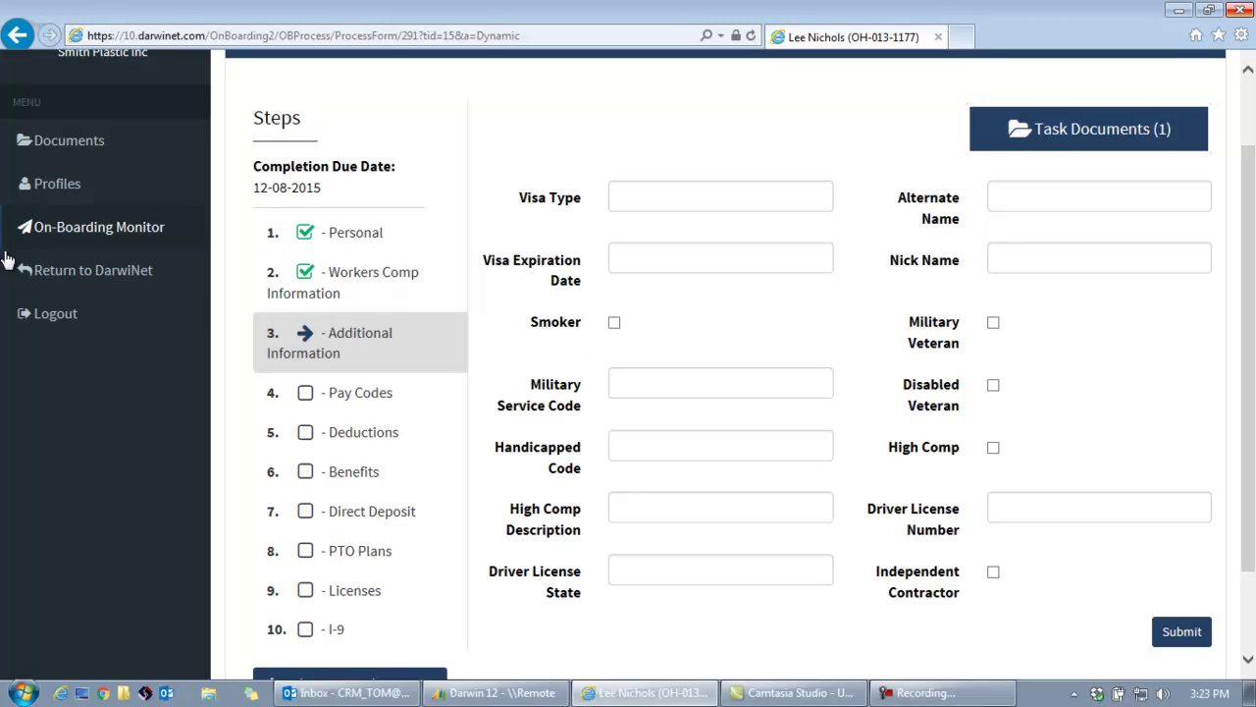
left_click(54, 319)
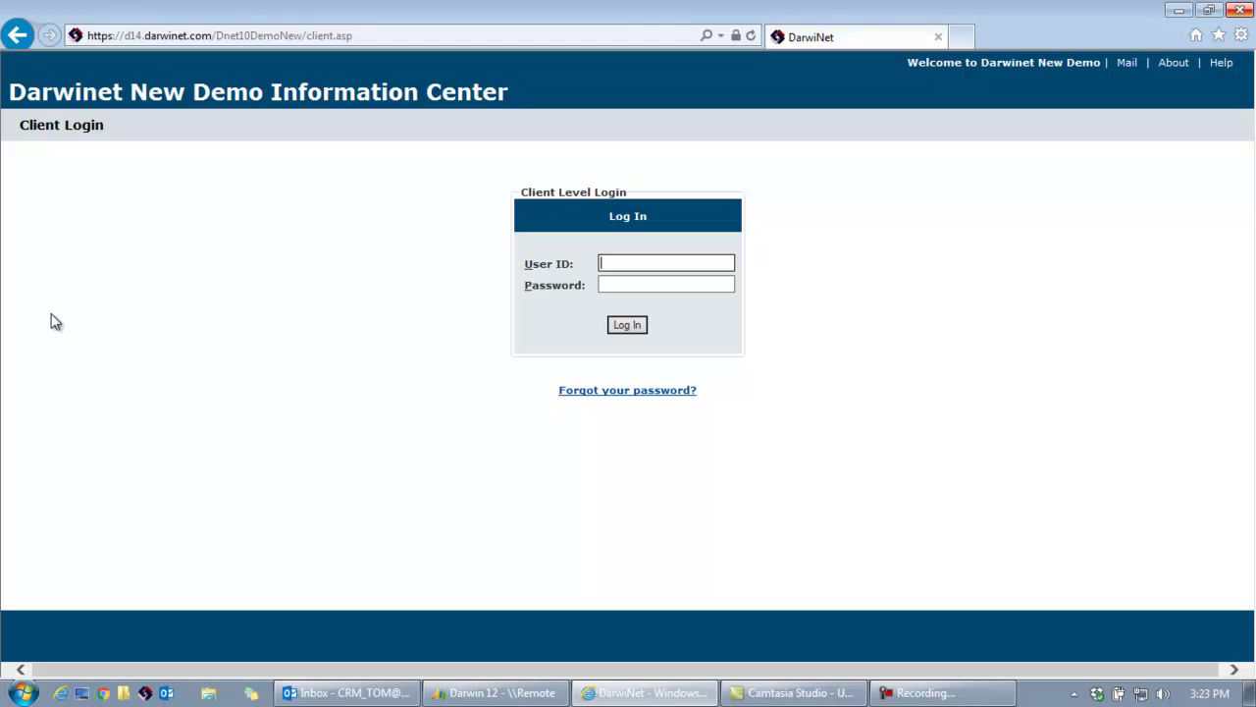
left_click(1240, 9)
Open the 'Welcome to Smith Plastic Inc' email and follow its 'Link To Initial On-Boarding Setup'.
left_click(337, 687)
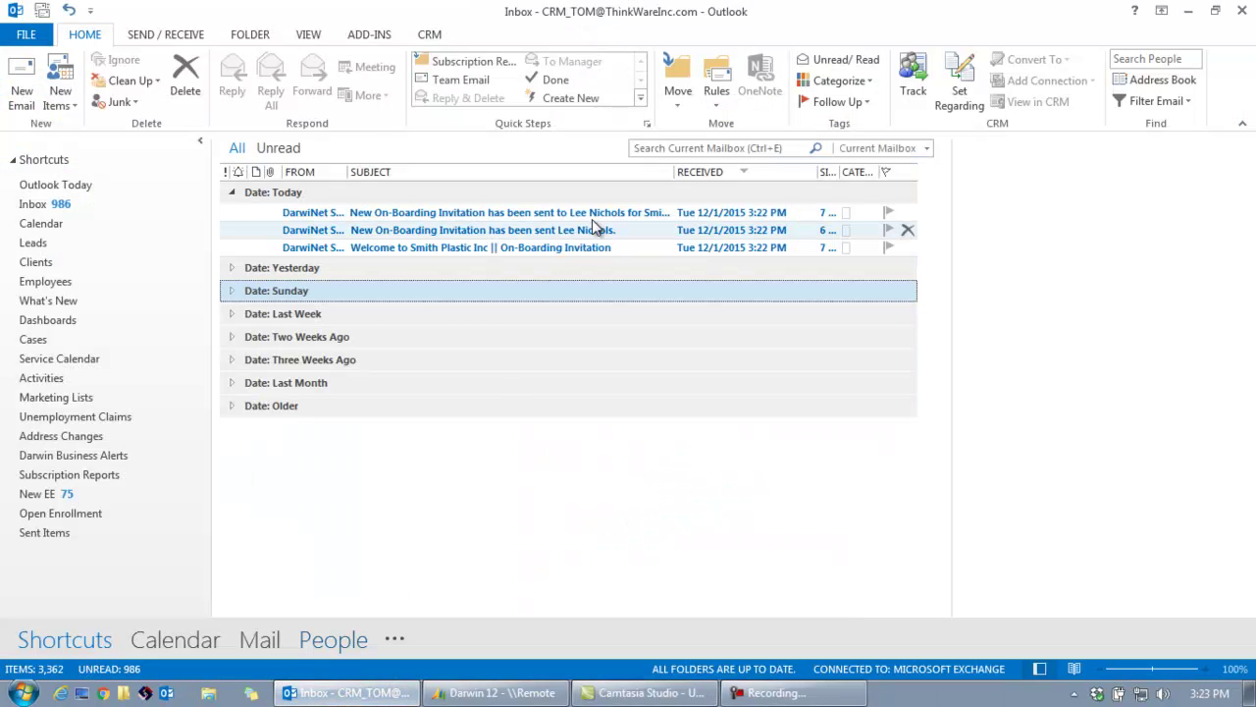
double_click(533, 246)
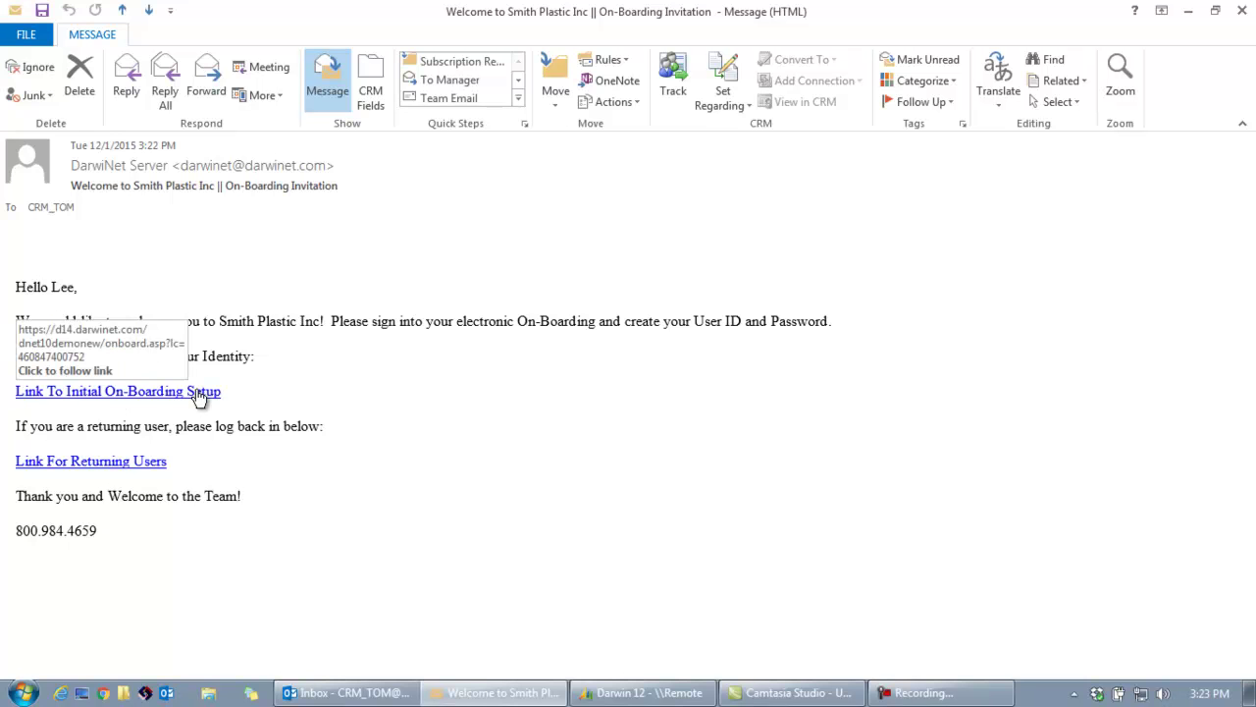
left_click_drag(230, 391, 39, 389)
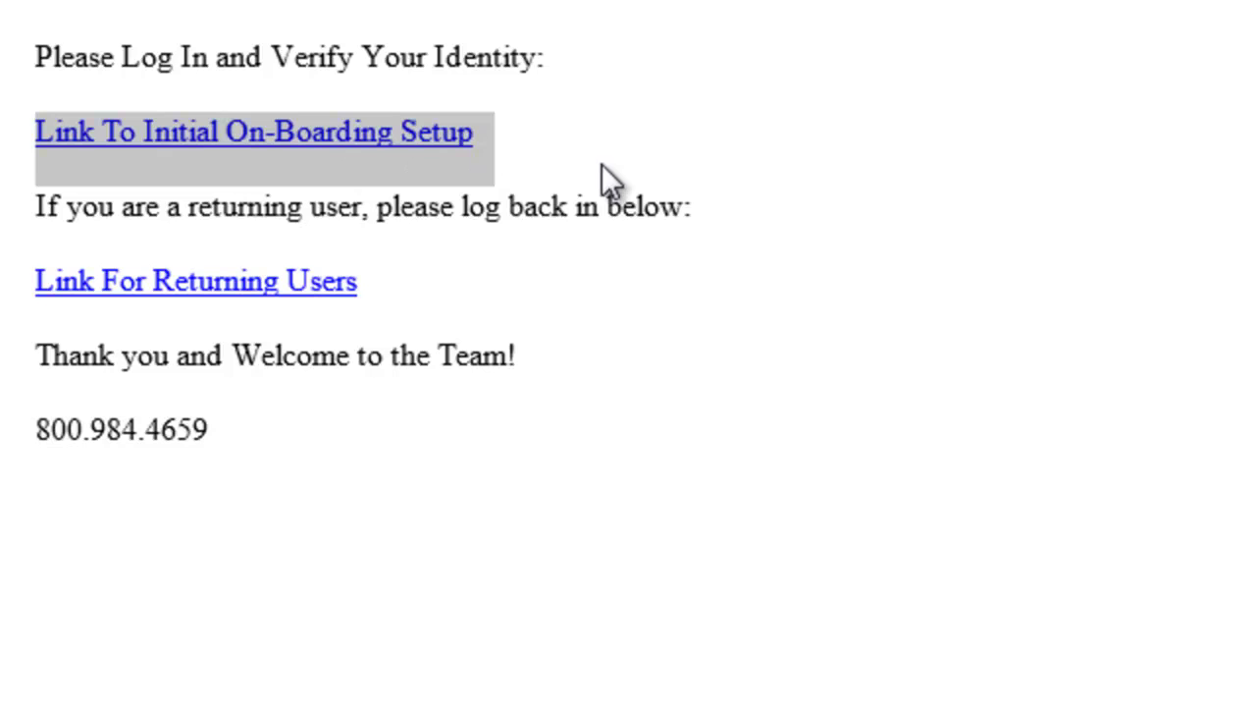
left_click(441, 127)
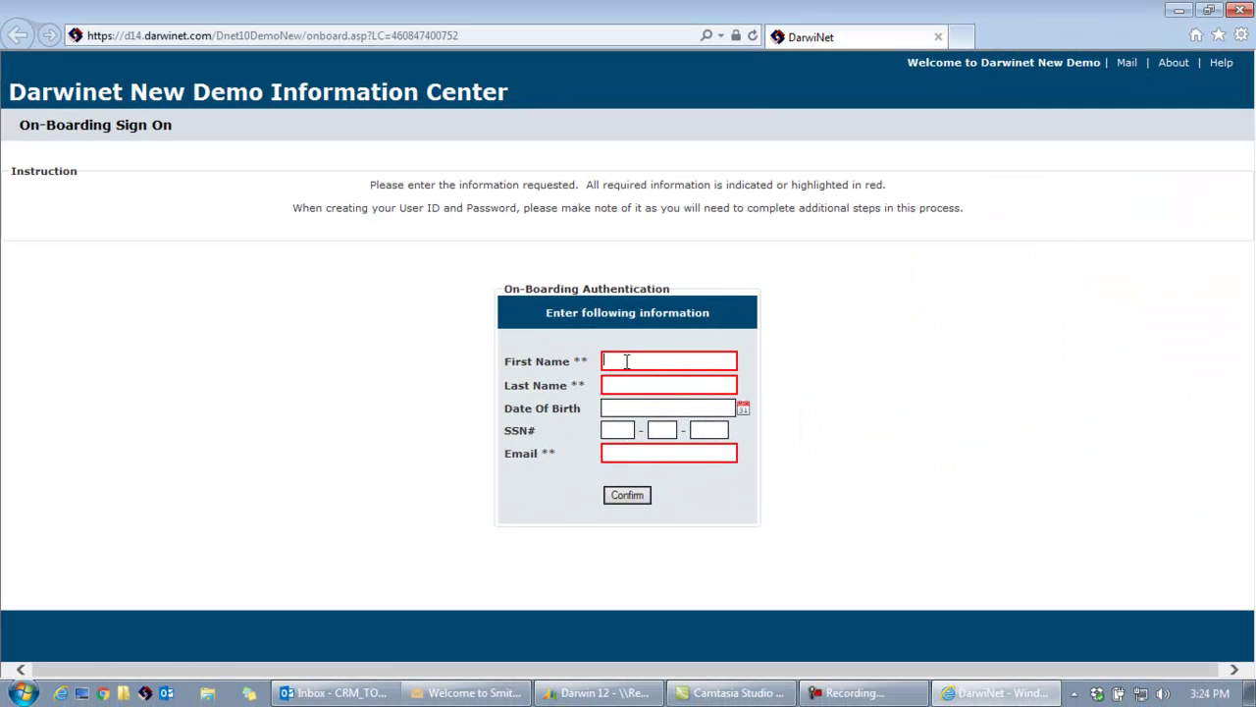
Confirm the new hire's identity using their first name, last name and suggested e-mail.
left_click(626, 361)
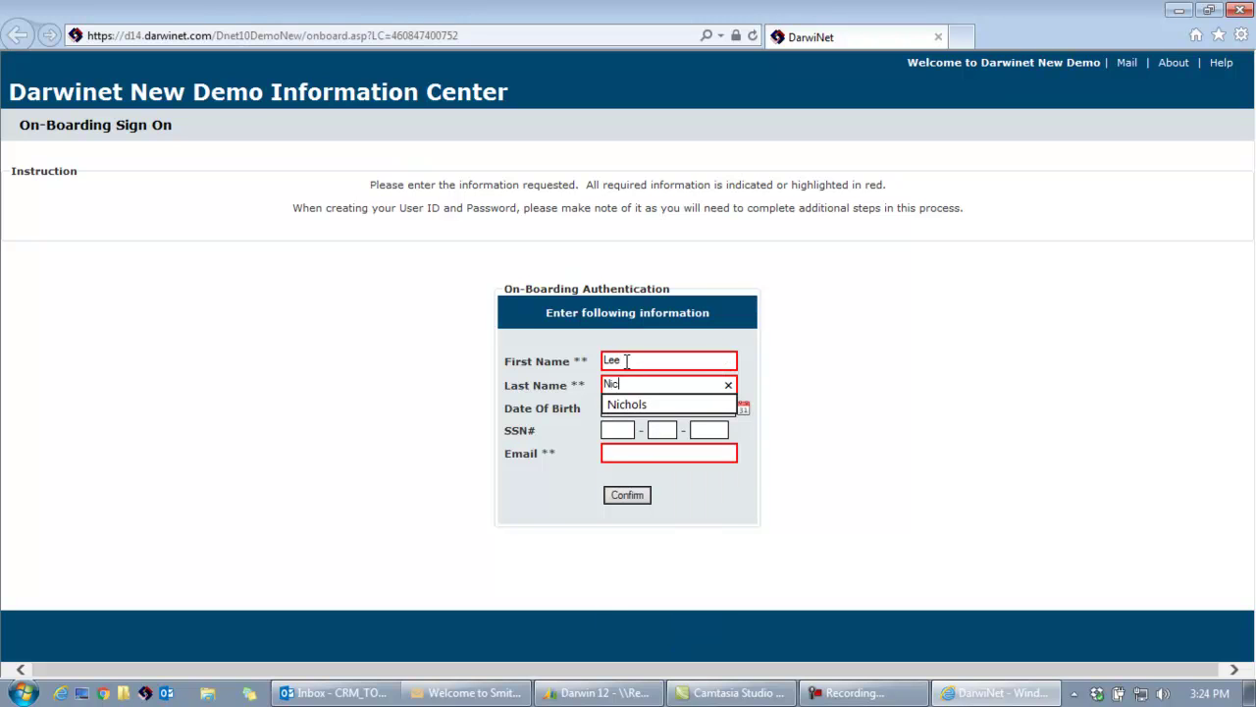
key("Down")
key("Tab")
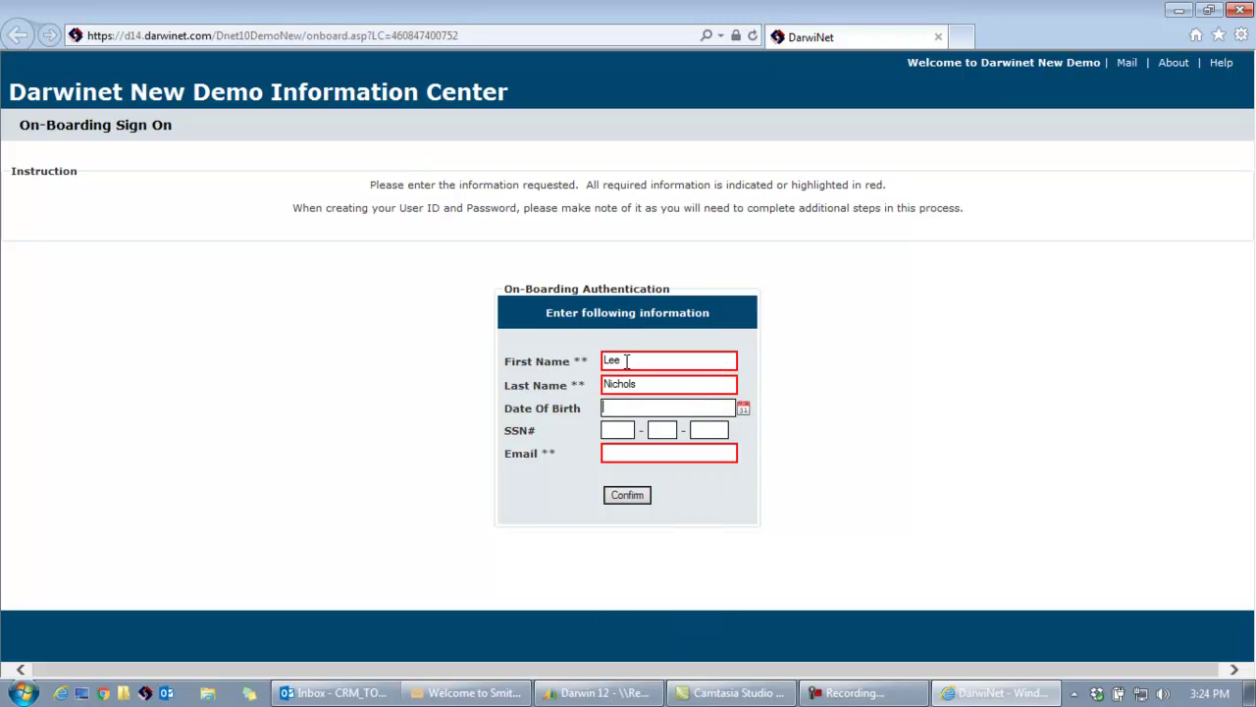
type("c")
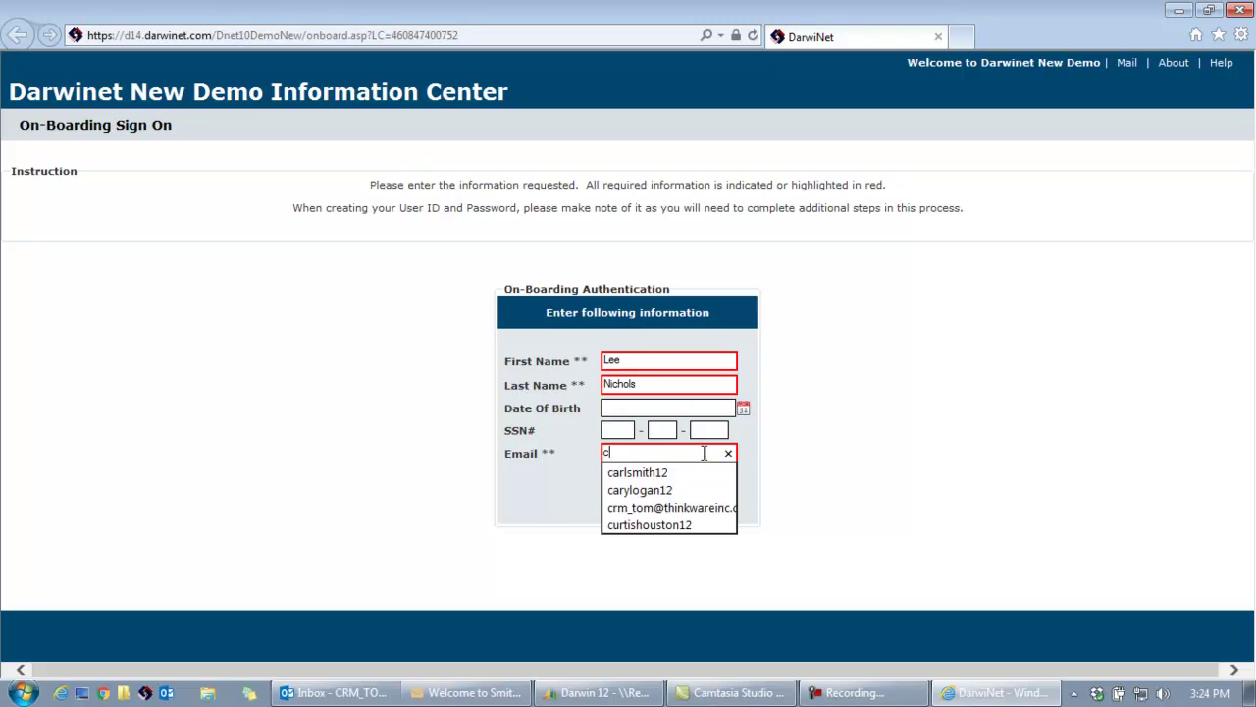
left_click(712, 503)
left_click(640, 503)
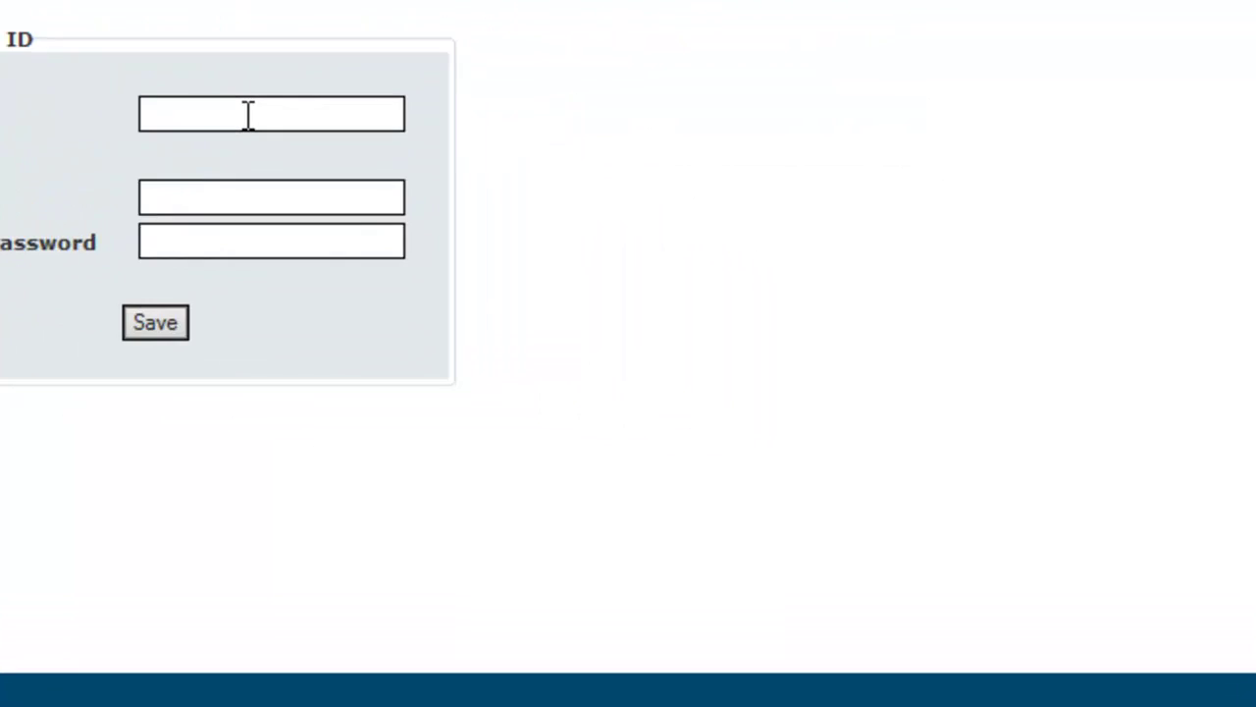
Create and save the new hire's user ID and password, skipping challenge questions.
key("Tab")
type("********")
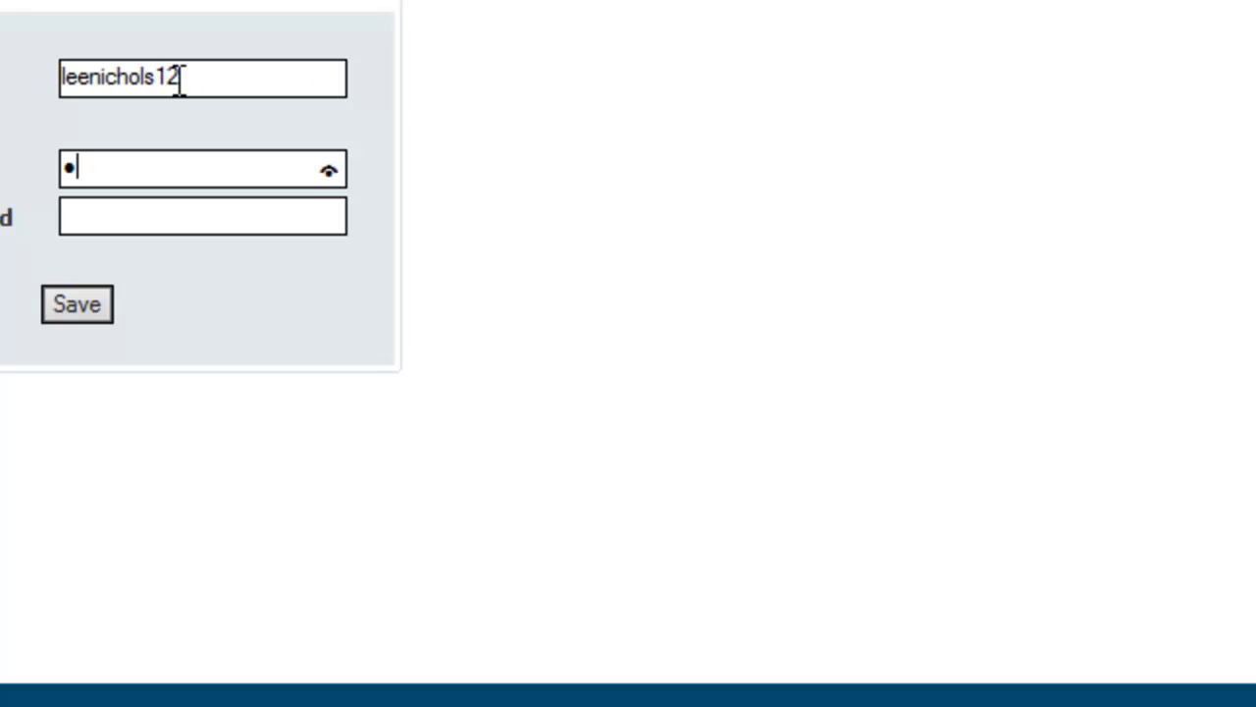
key("Tab")
type("********")
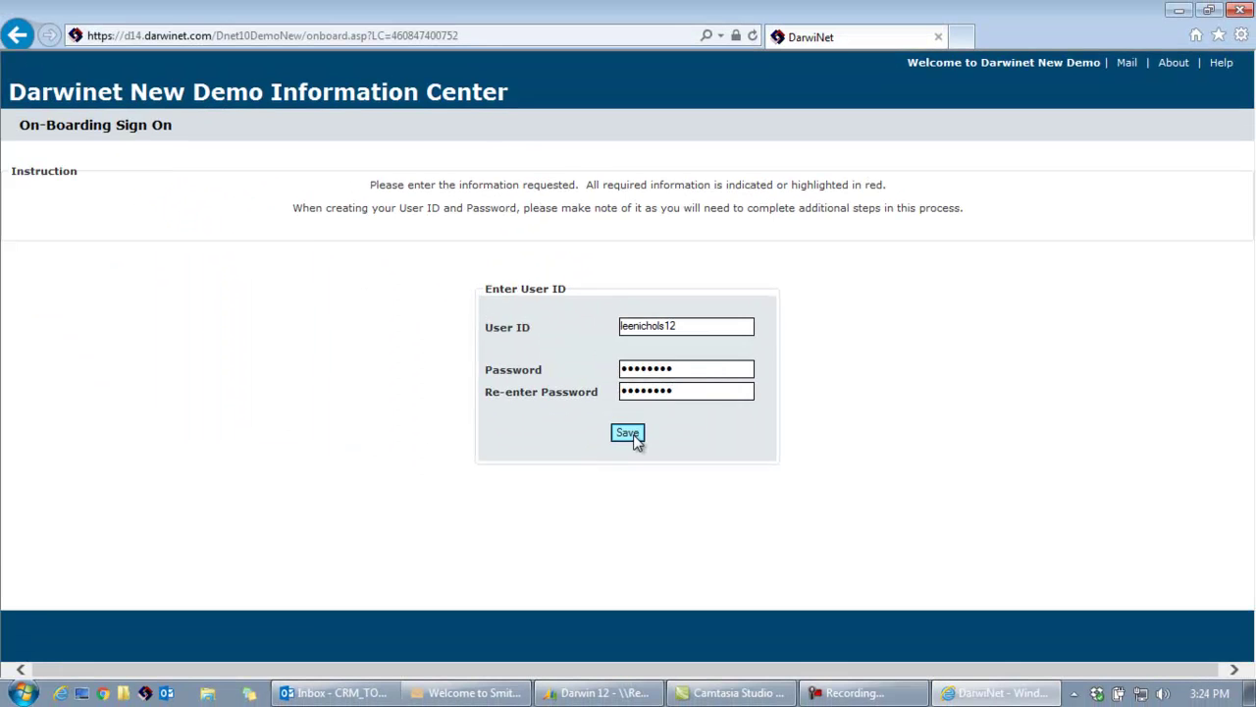
left_click(628, 433)
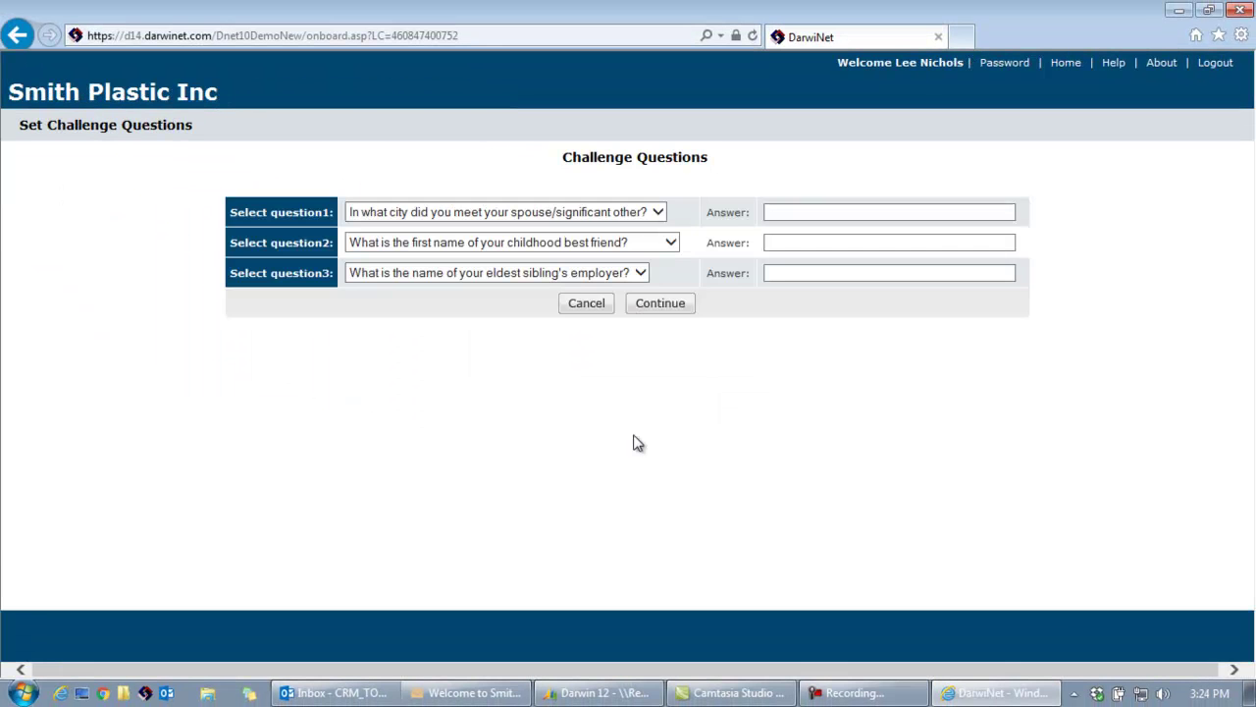
left_click(599, 307)
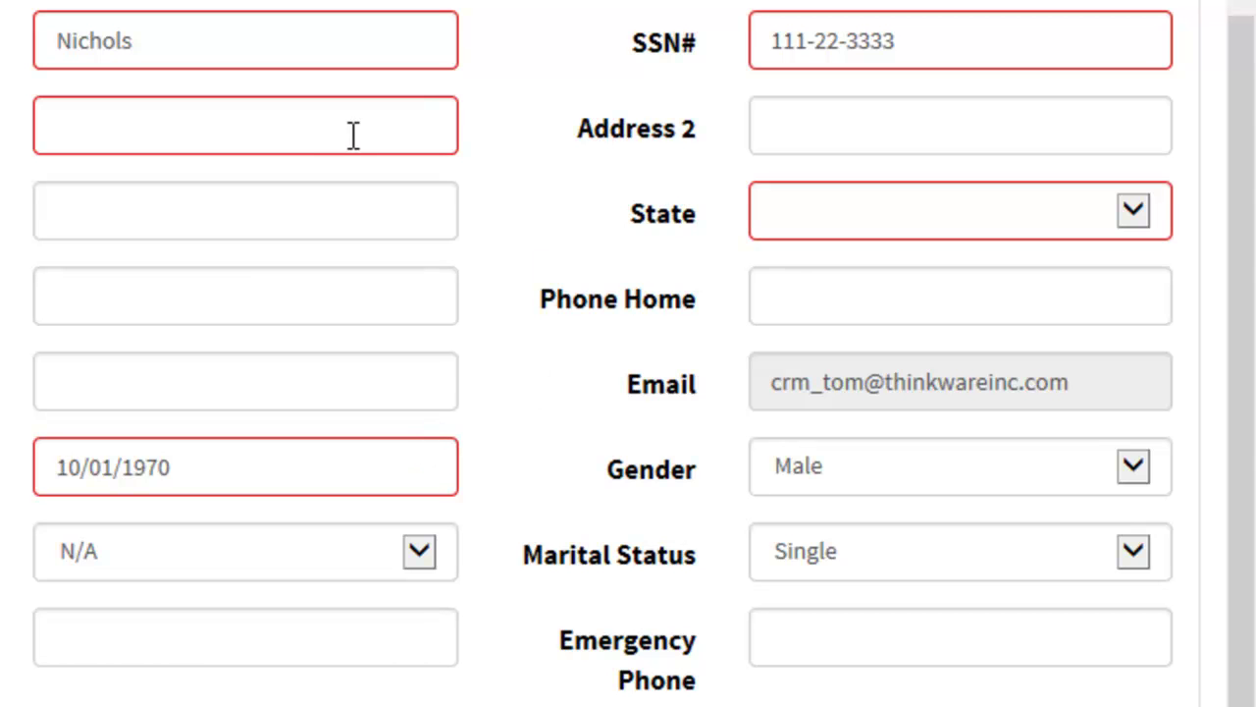
Fill the home street address, city, state and zip from the autocomplete suggestions.
left_click(308, 132)
type("2")
left_click(293, 166)
key("Tab")
left_click(281, 187)
type("c")
left_click(262, 270)
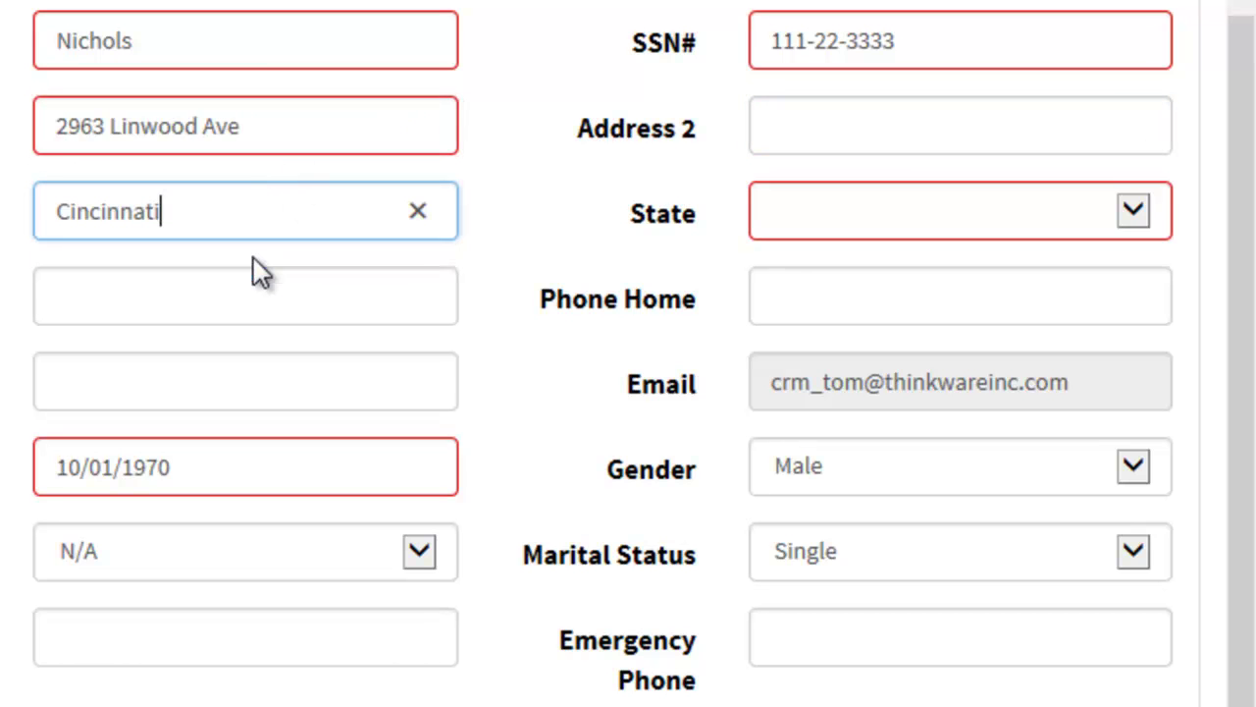
key("Tab")
key("o")
left_click(253, 270)
type("4")
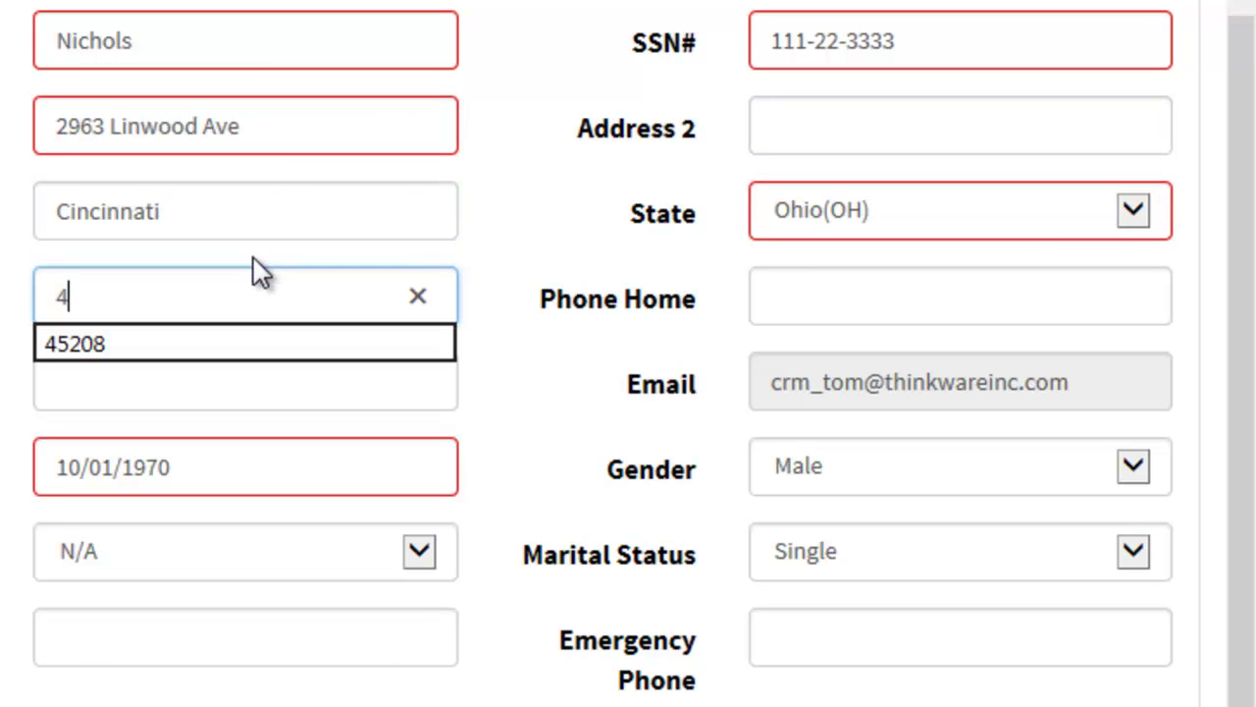
left_click(233, 345)
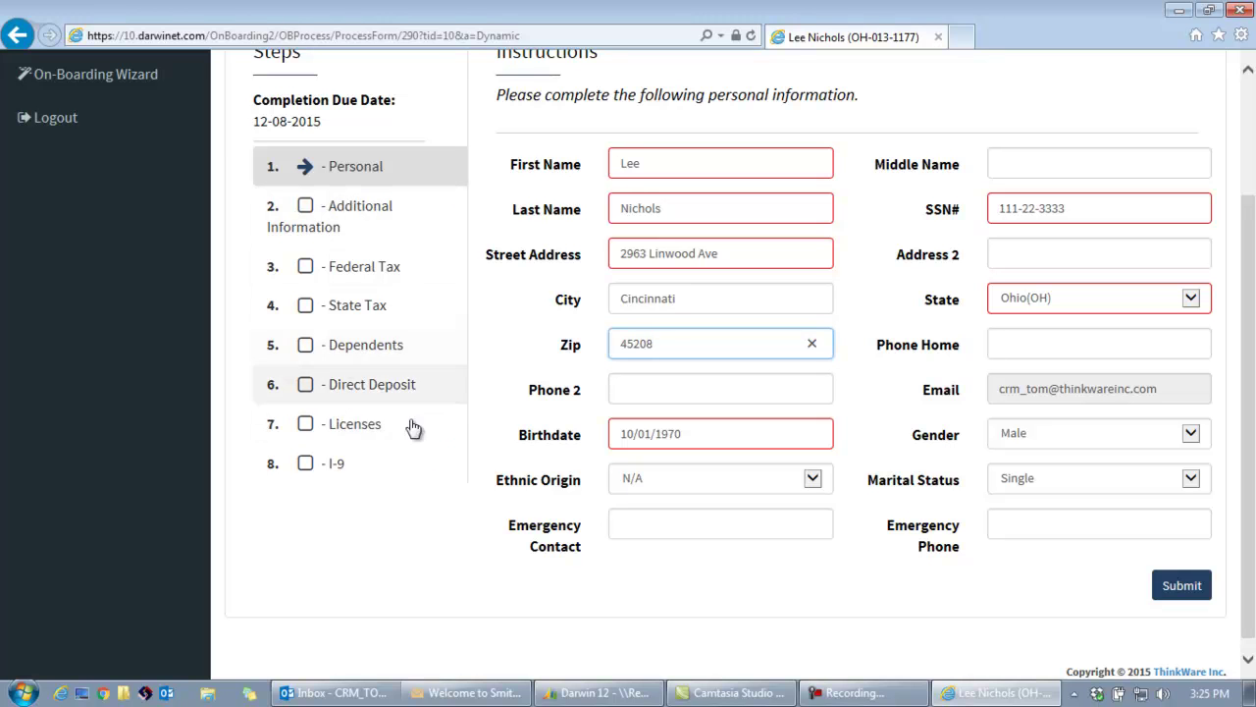
Submit the Personal step and then the Additional Information step.
left_click(1182, 586)
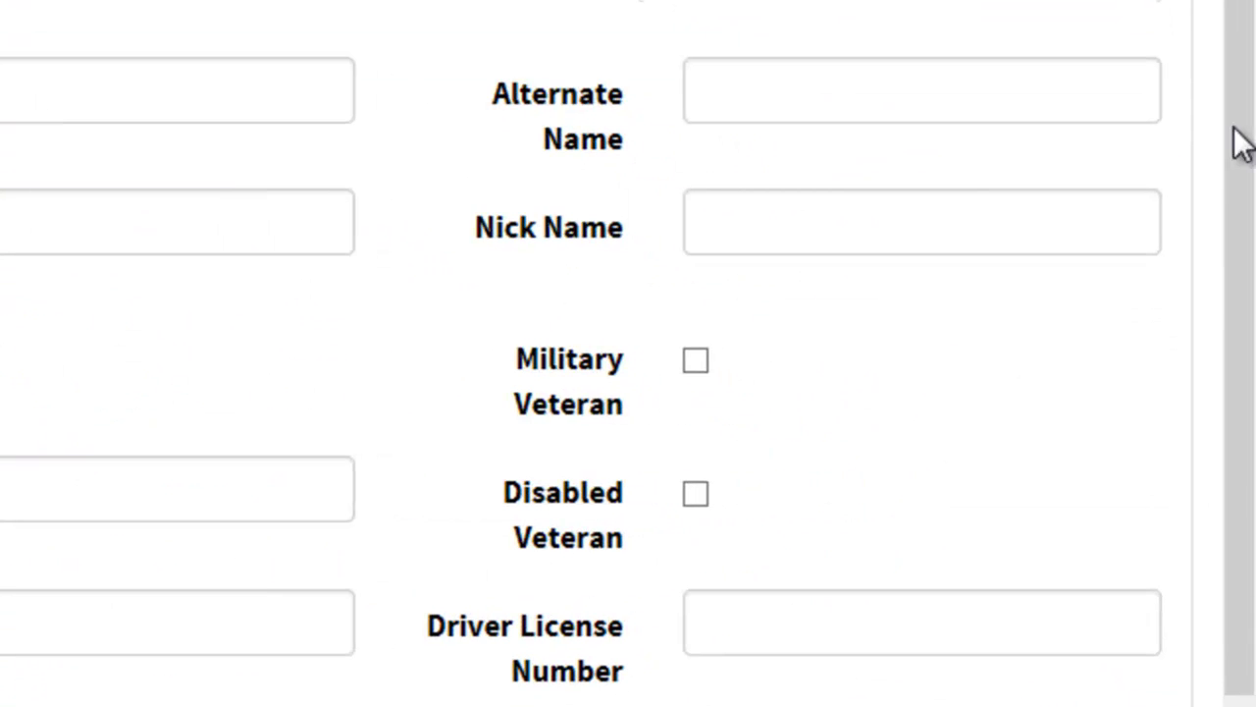
left_click_drag(1234, 128, 1234, 191)
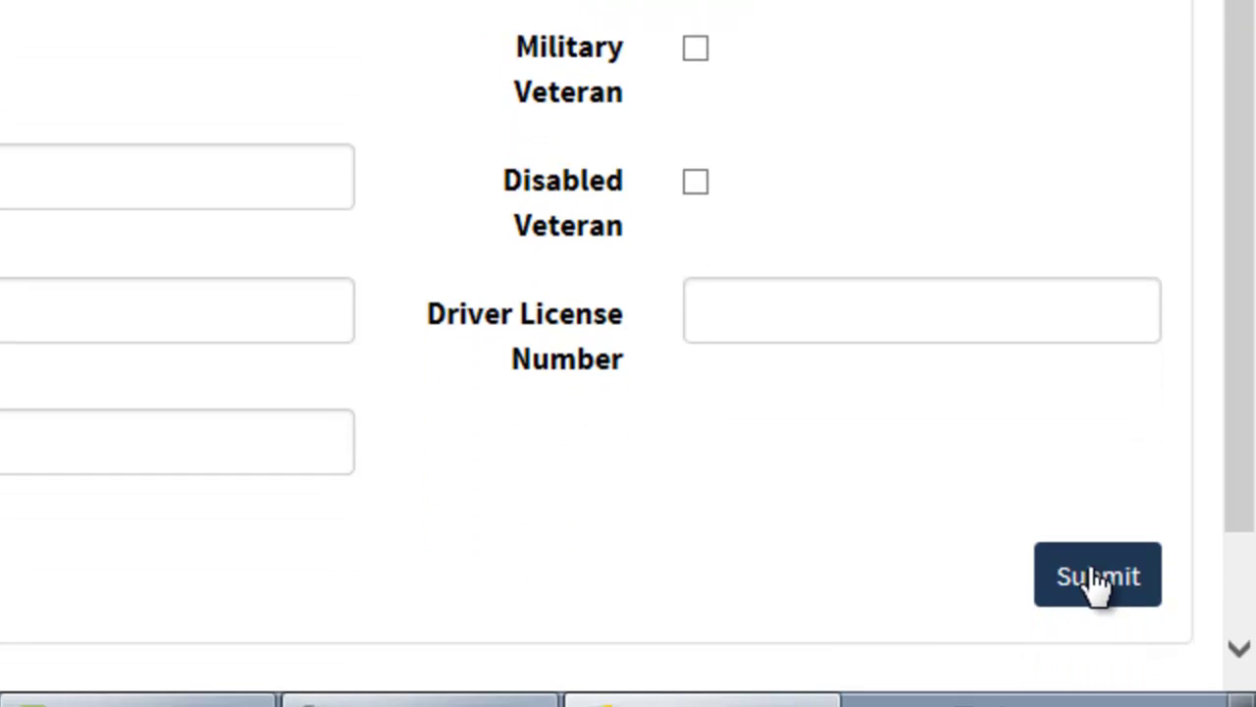
left_click(1097, 577)
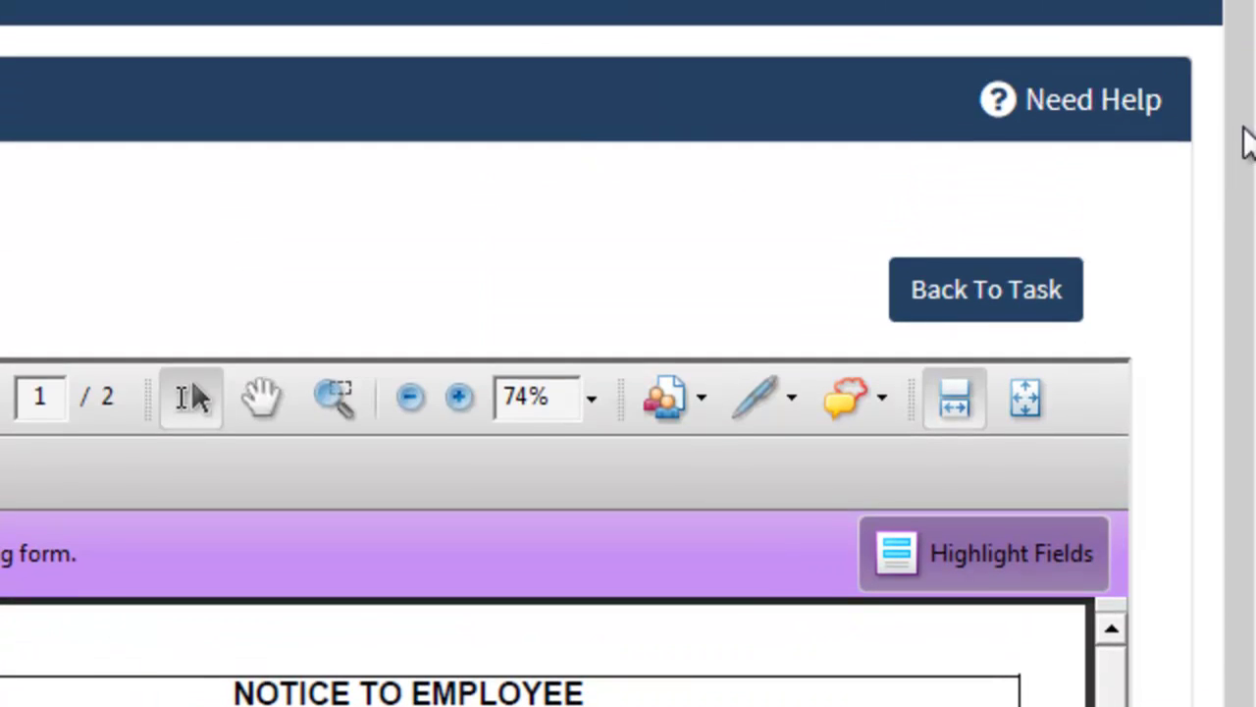
Scroll through the Notice to Employee PDF to page 2 and open its signing verification.
left_click_drag(1244, 127, 1244, 319)
mouse_move(1111, 375)
left_mouse_down()
mouse_move(1106, 455)
mouse_move(1106, 374)
left_mouse_up()
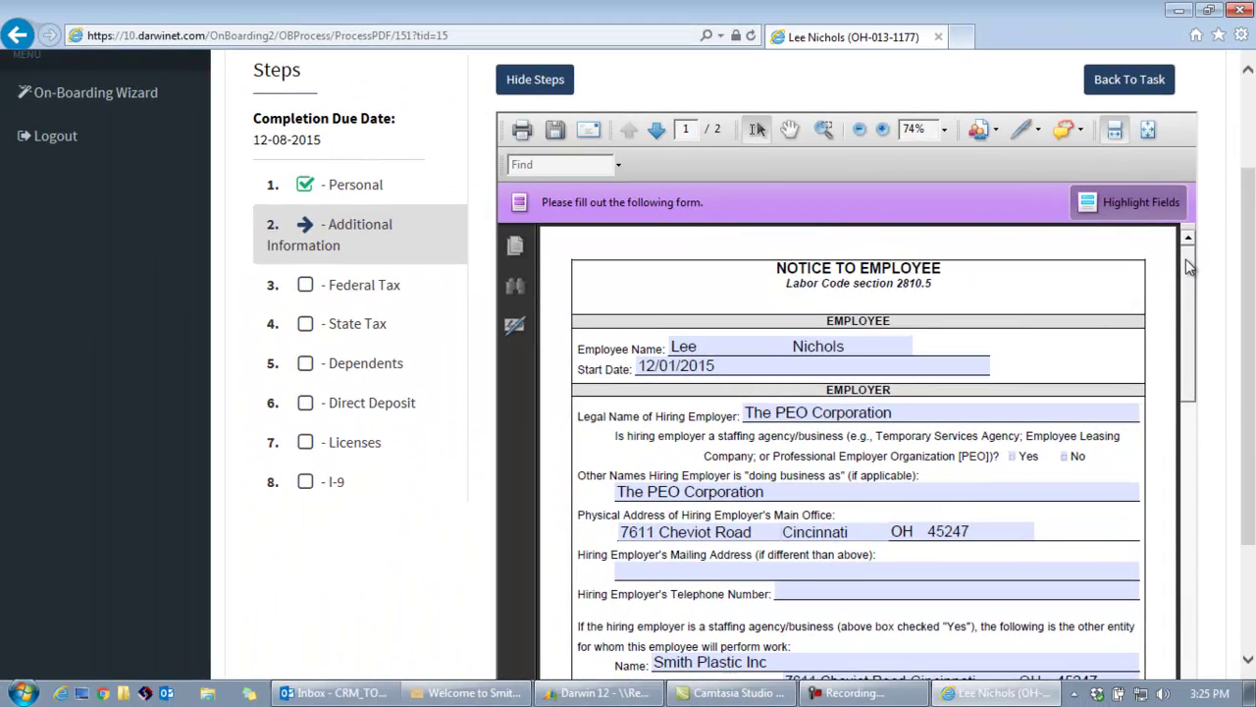
scroll(1114, 450, "down", 3)
left_click_drag(1189, 299, 1190, 609)
scroll(1189, 608, "down", 3)
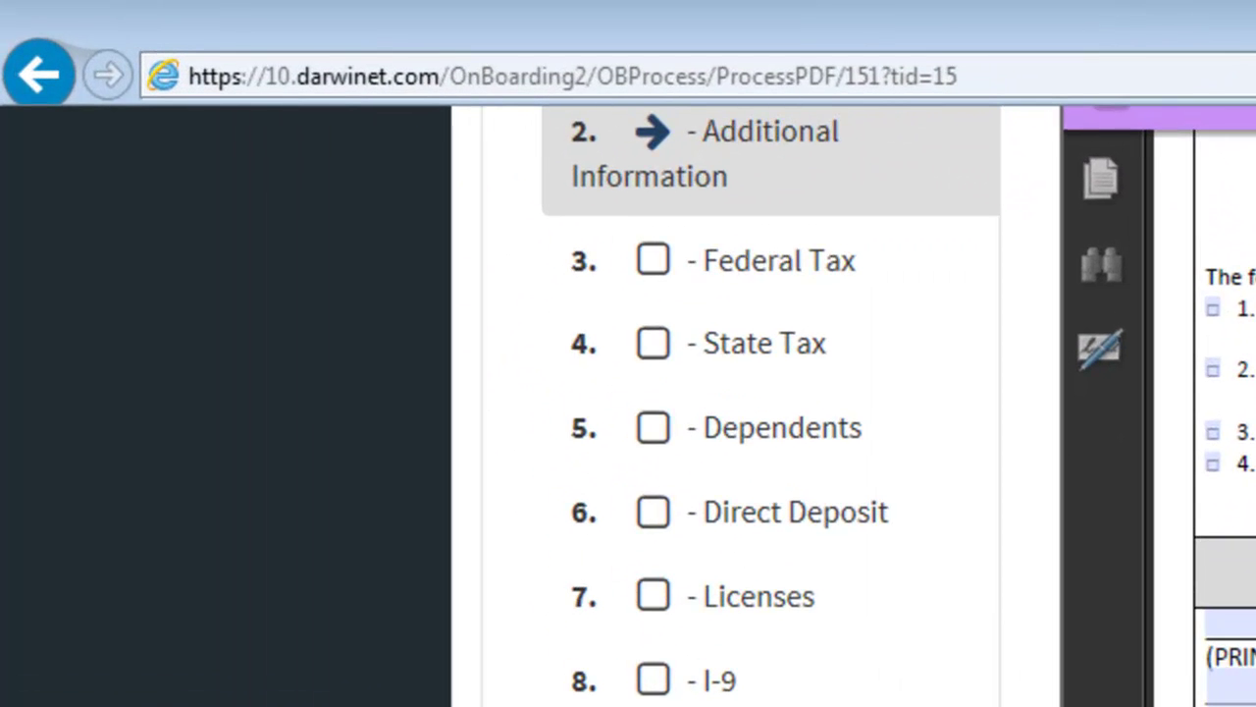
left_click_drag(1252, 380, 1252, 274)
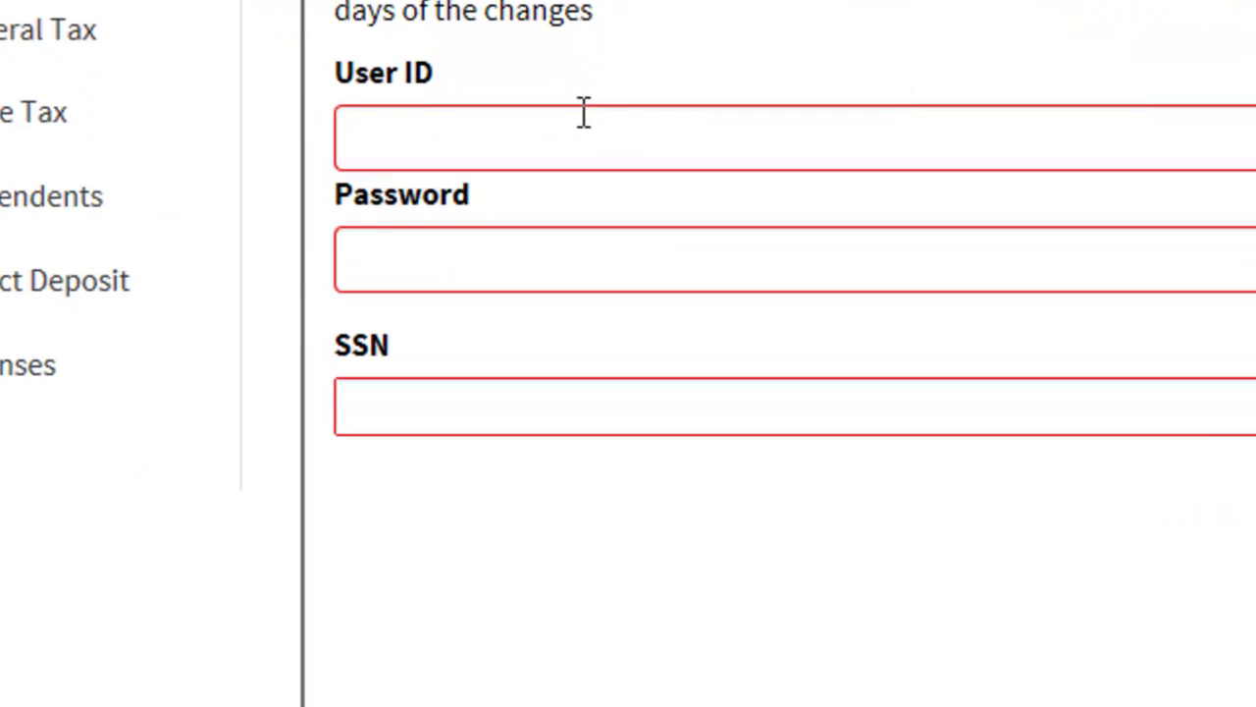
Sign the Notice to Employee by verifying with the user ID, password and SSN.
left_click(624, 337)
type("https://darwinasp2.thinkwarein")
key("ctrl+a")
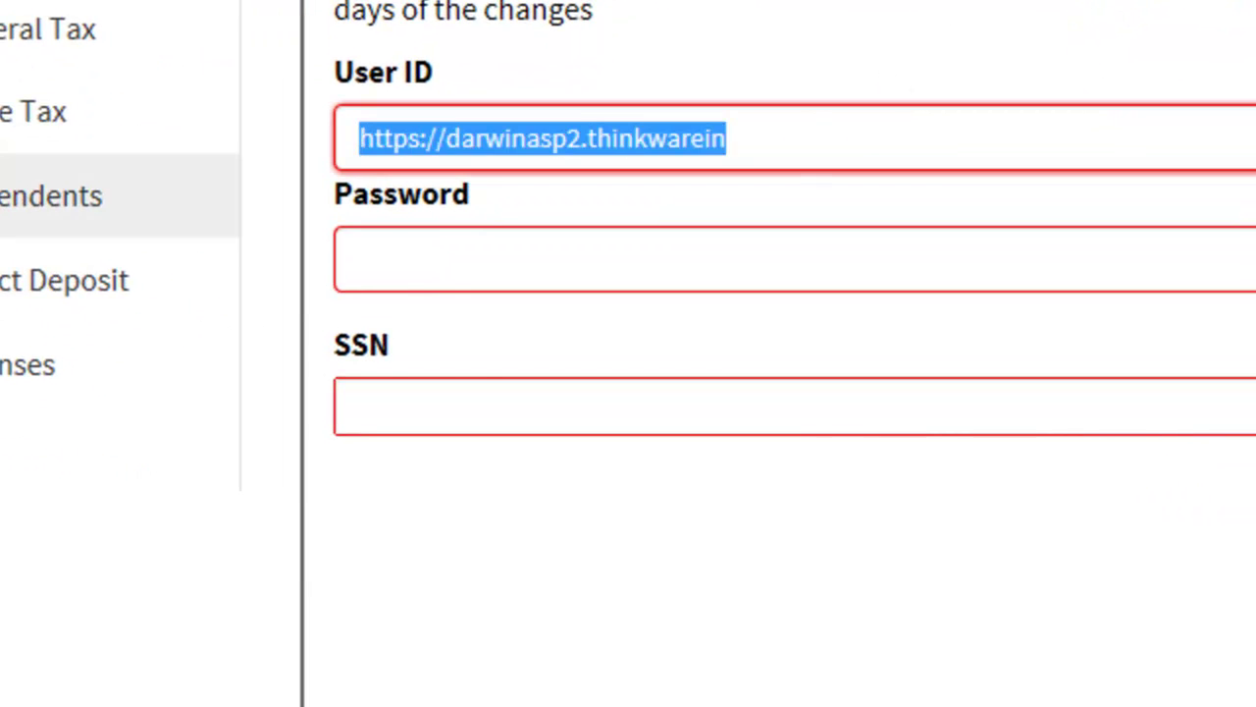
type("lee")
left_click(490, 189)
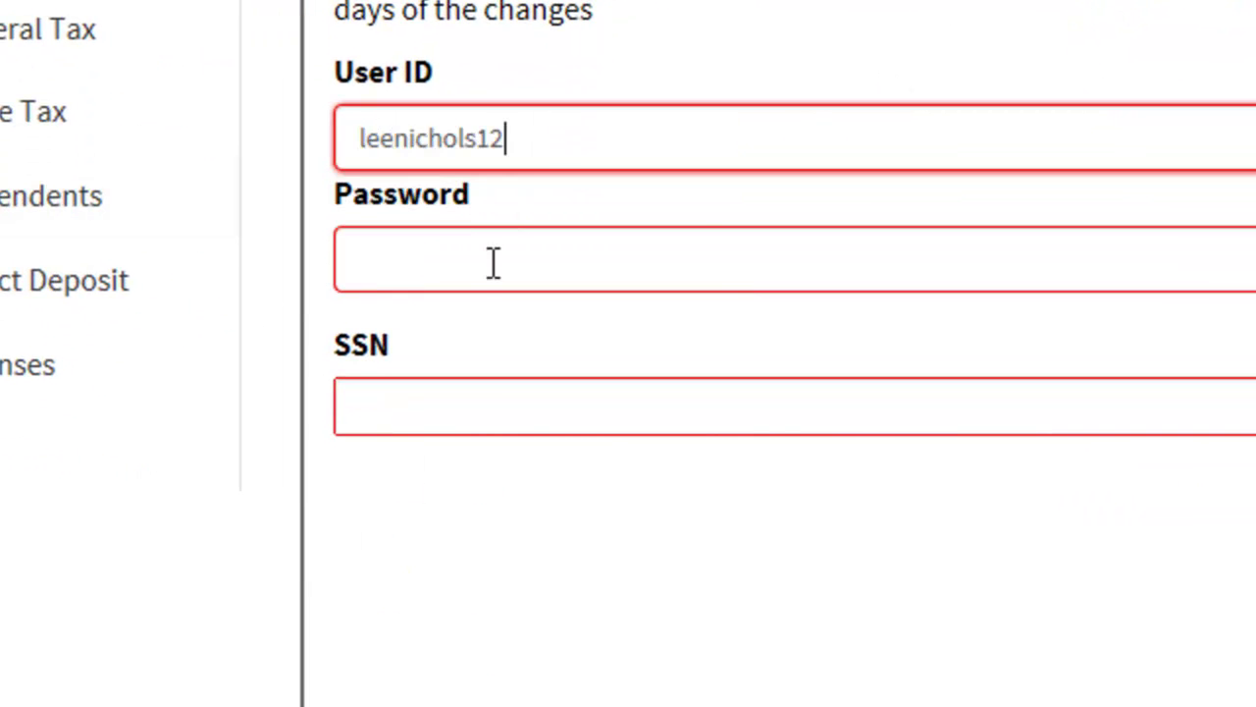
double_click(497, 138)
key("ctrl+c")
left_click(457, 257)
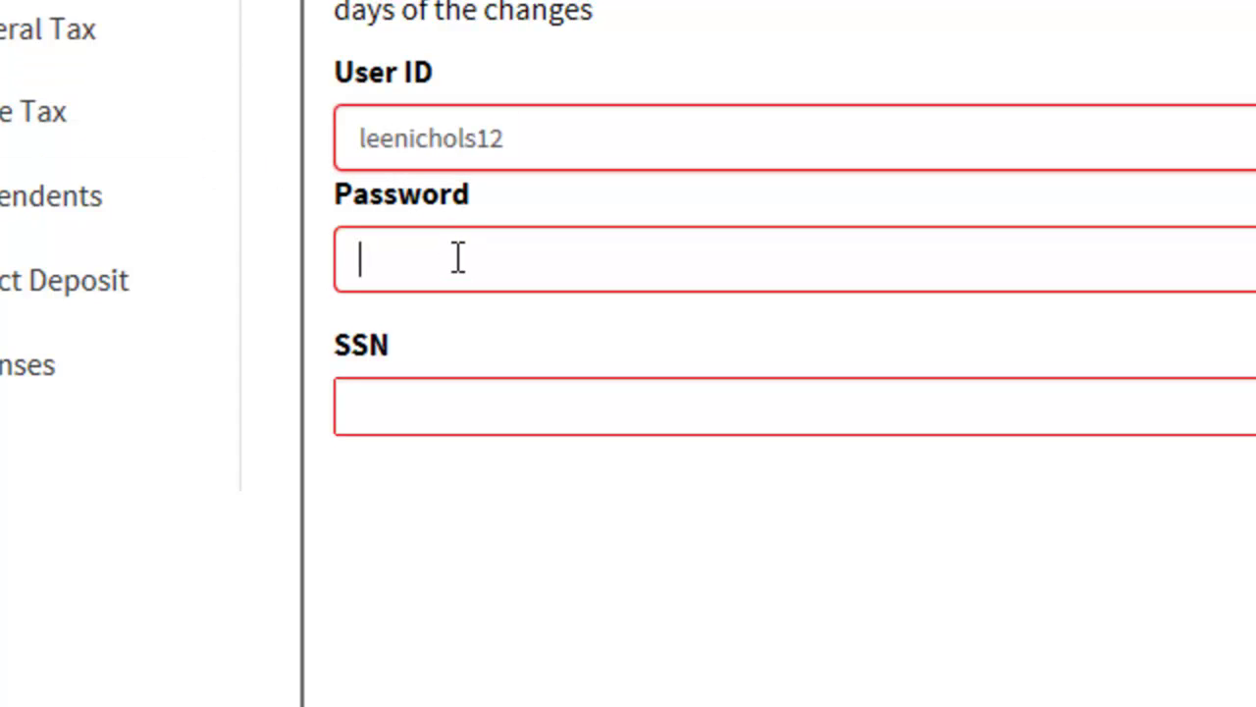
type("••••••••")
left_click(501, 417)
type("111-22-")
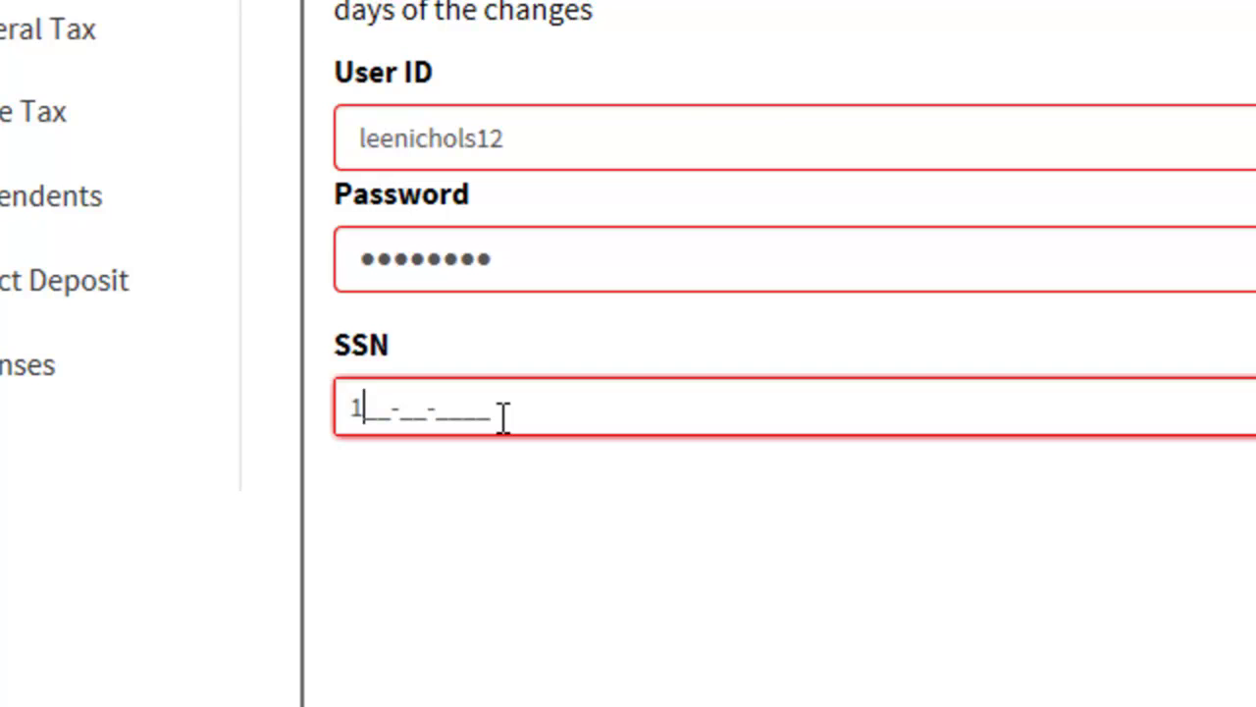
type("3333")
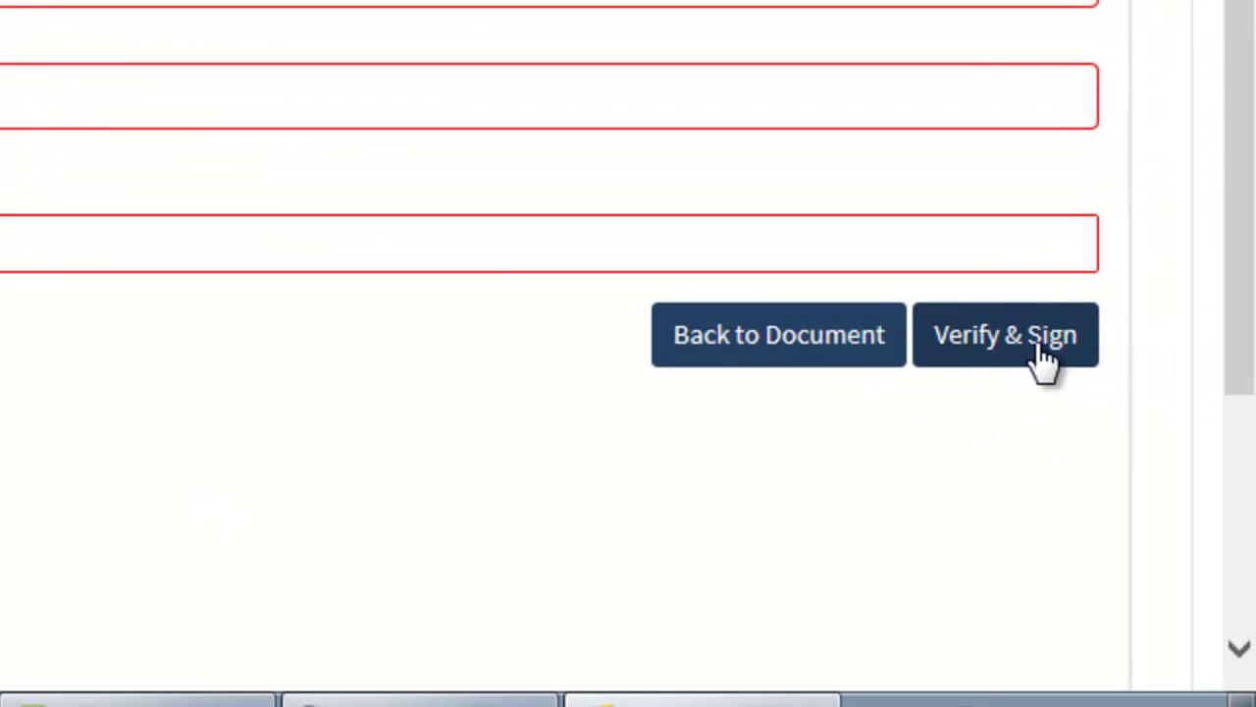
left_click(1038, 346)
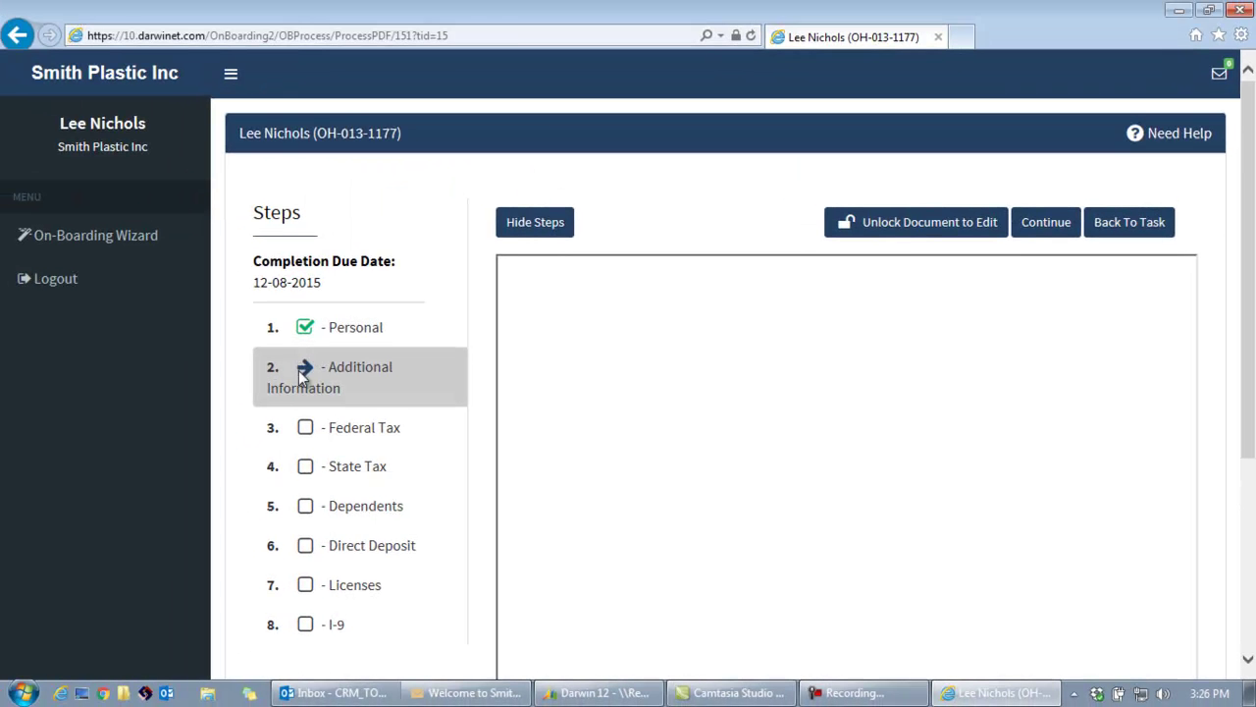
Advance to Additional Information and open the PEO Notice to Employees from Task Documents.
left_click(325, 371)
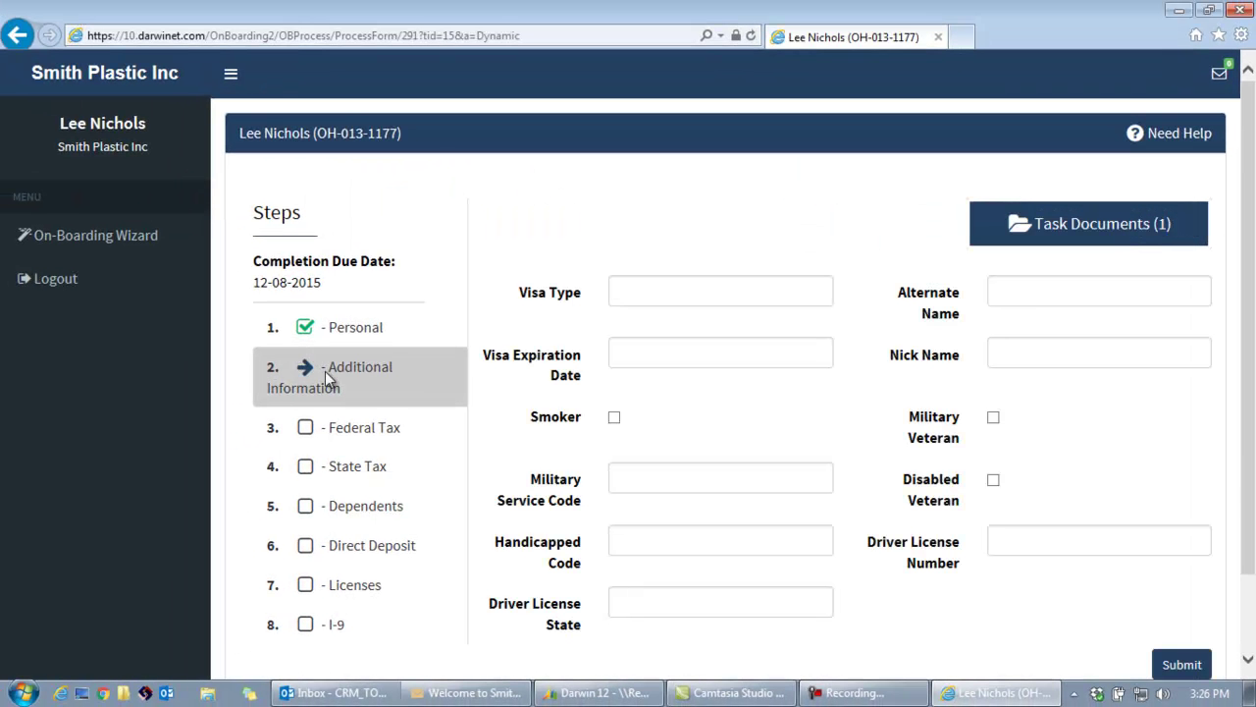
left_click(1080, 234)
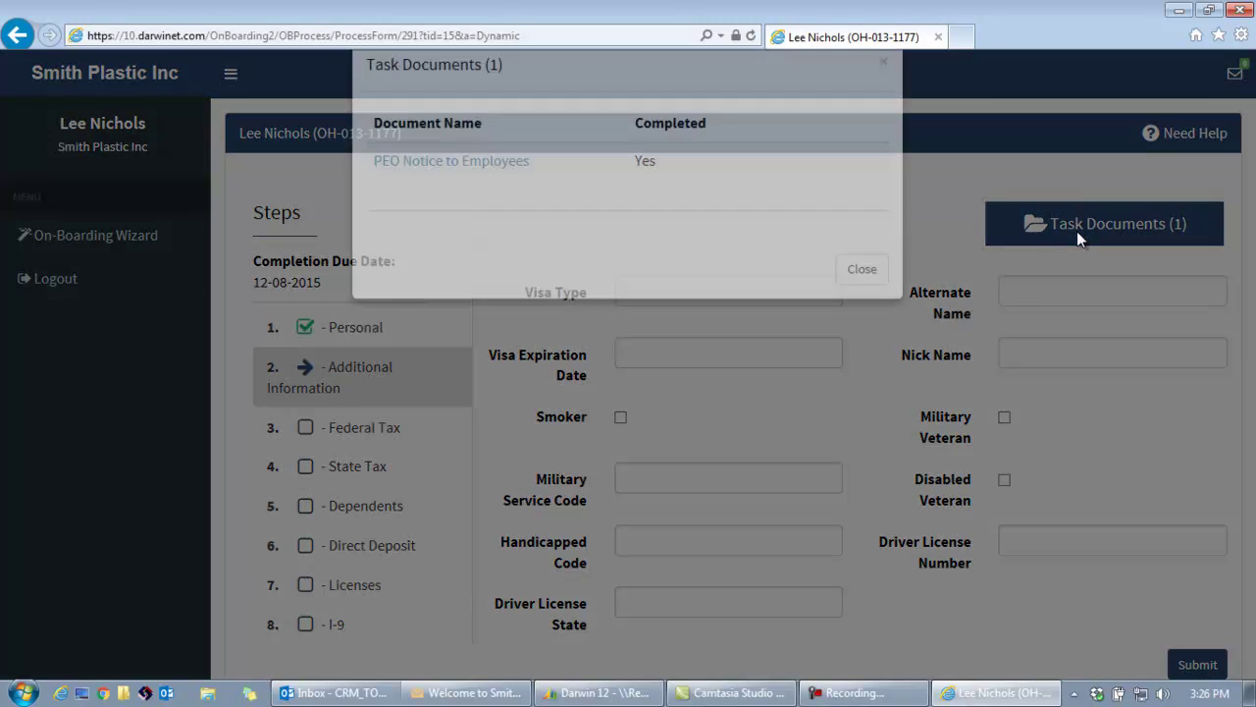
left_click(510, 205)
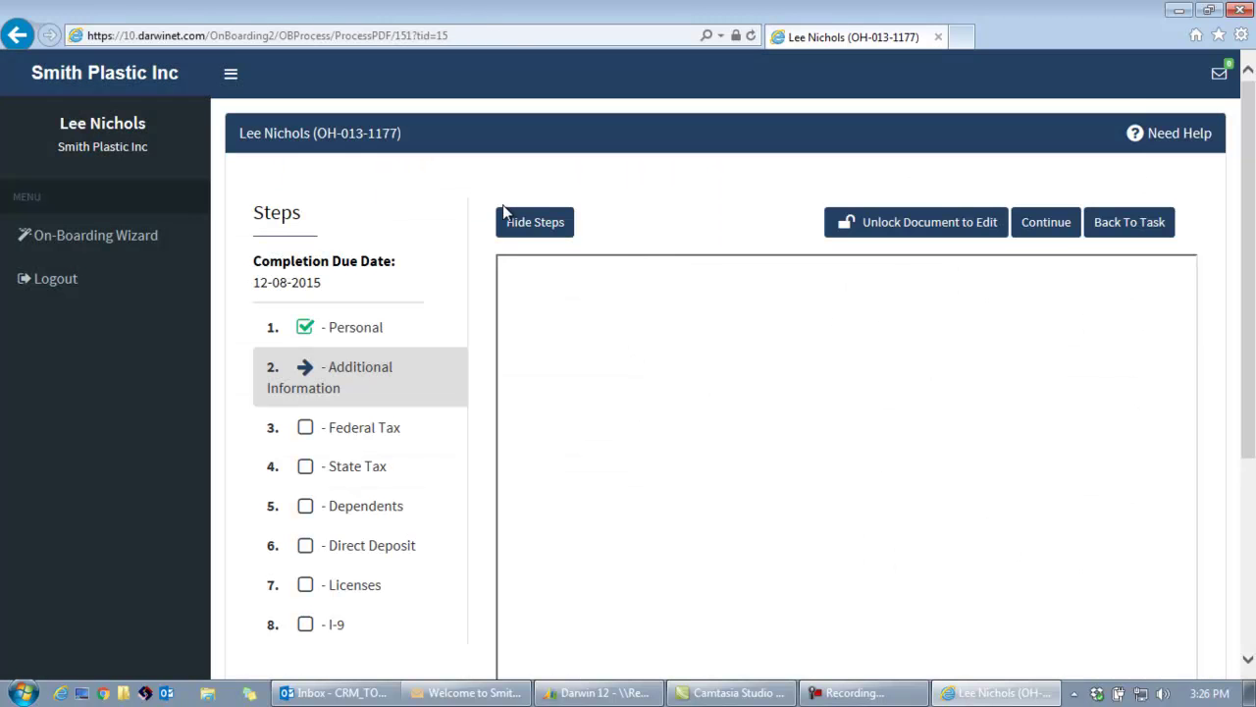
Scroll through the completed PEO Notice to Employees, then continue to the Federal Tax W-4.
scroll(1238, 489, "down", 2)
scroll(1239, 489, "down", 2)
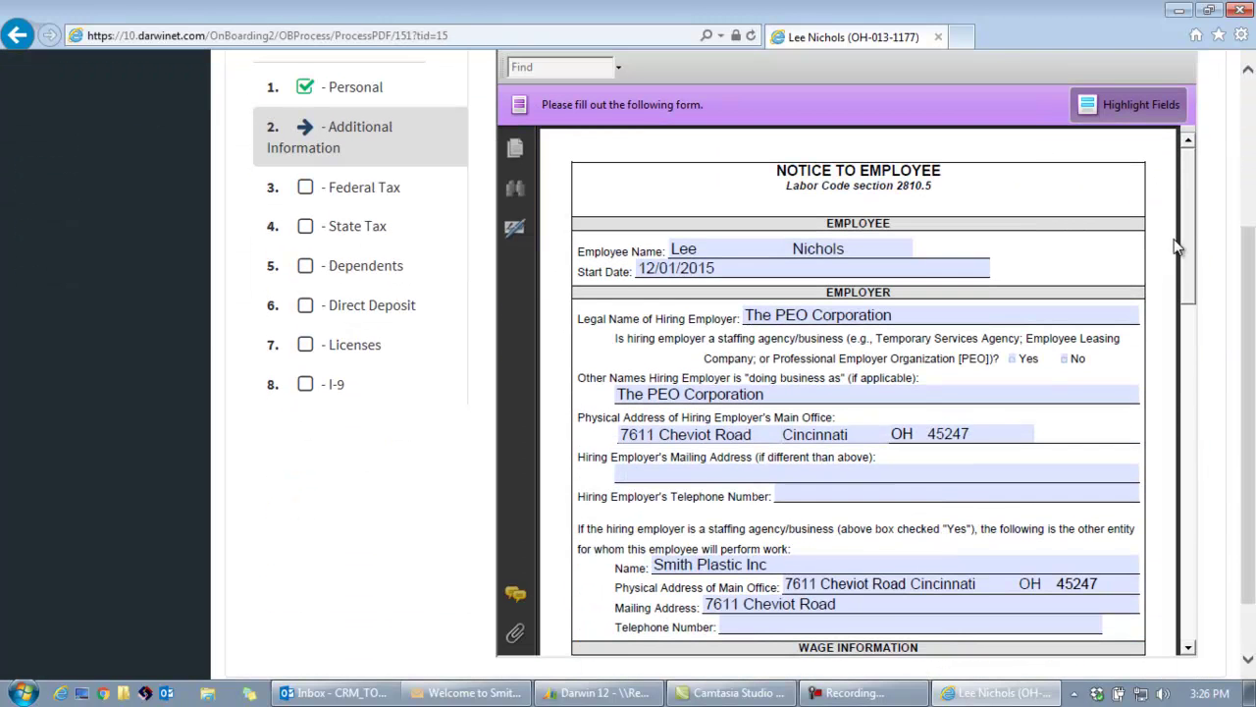
left_click_drag(1183, 240, 1199, 160)
left_click_drag(1250, 279, 1251, 132)
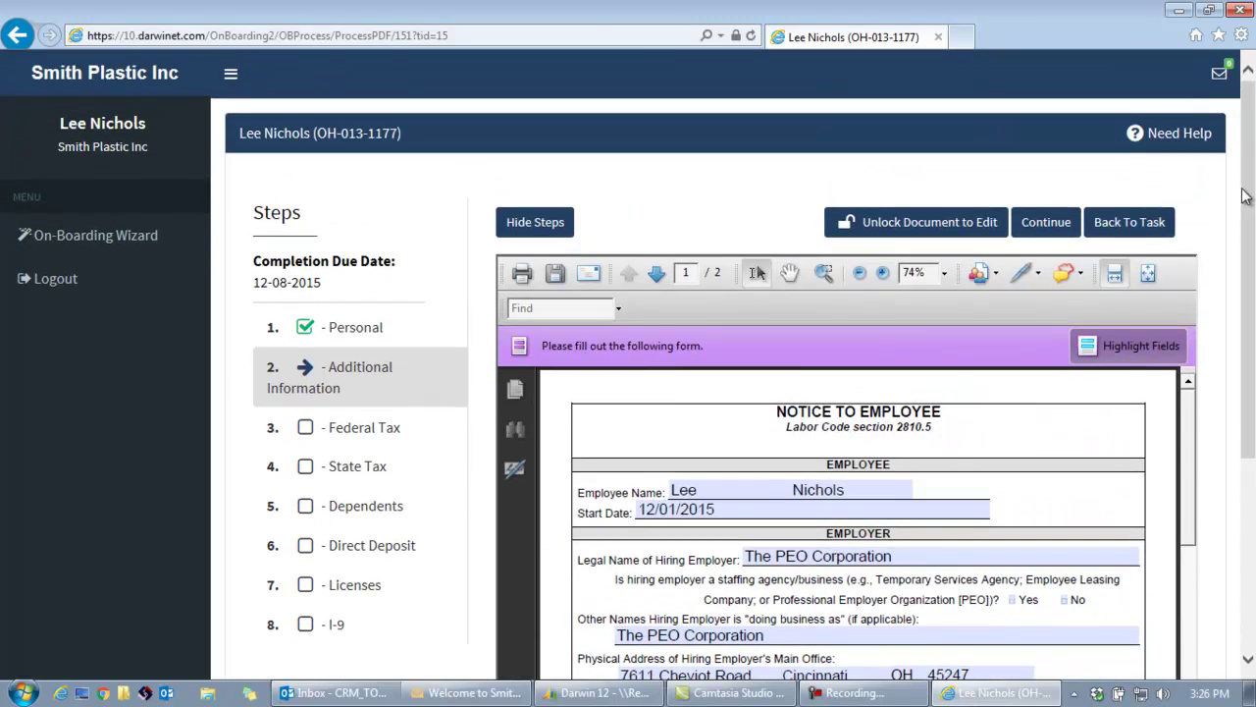
left_click(1046, 223)
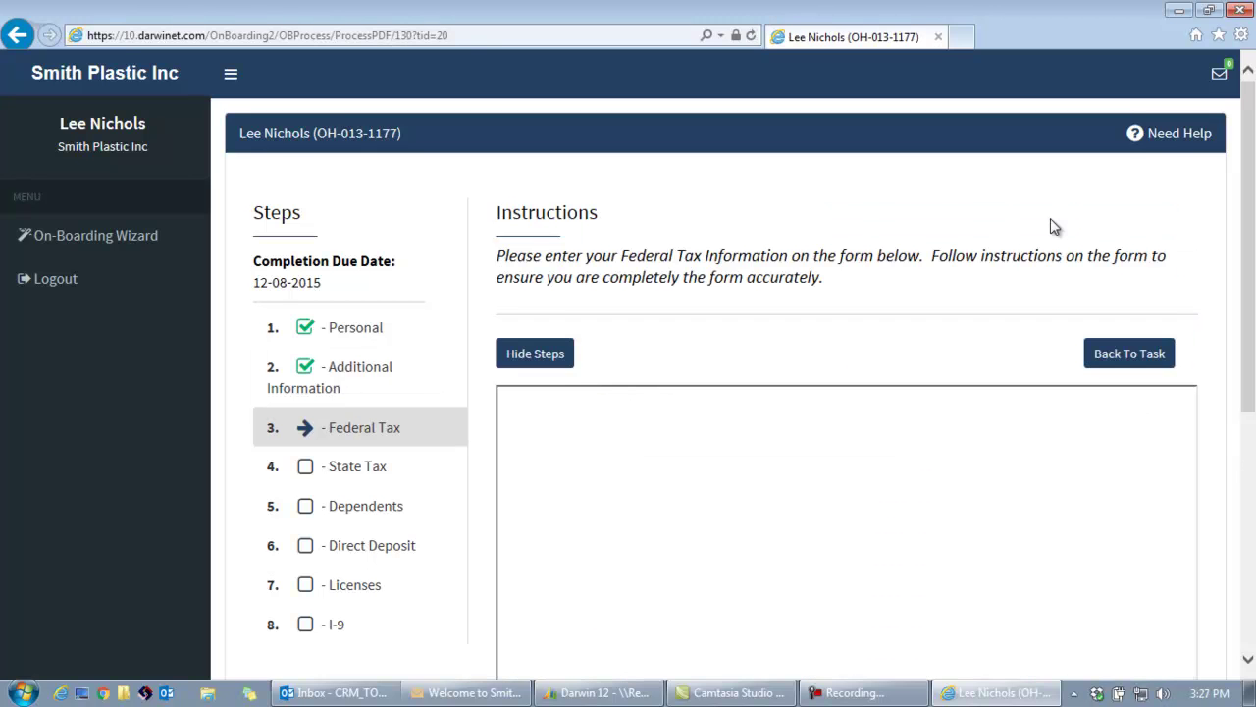
Hide the steps panel and fill the W-4 with 2 allowances on line 5 and Married status.
left_click(520, 352)
left_click(230, 74)
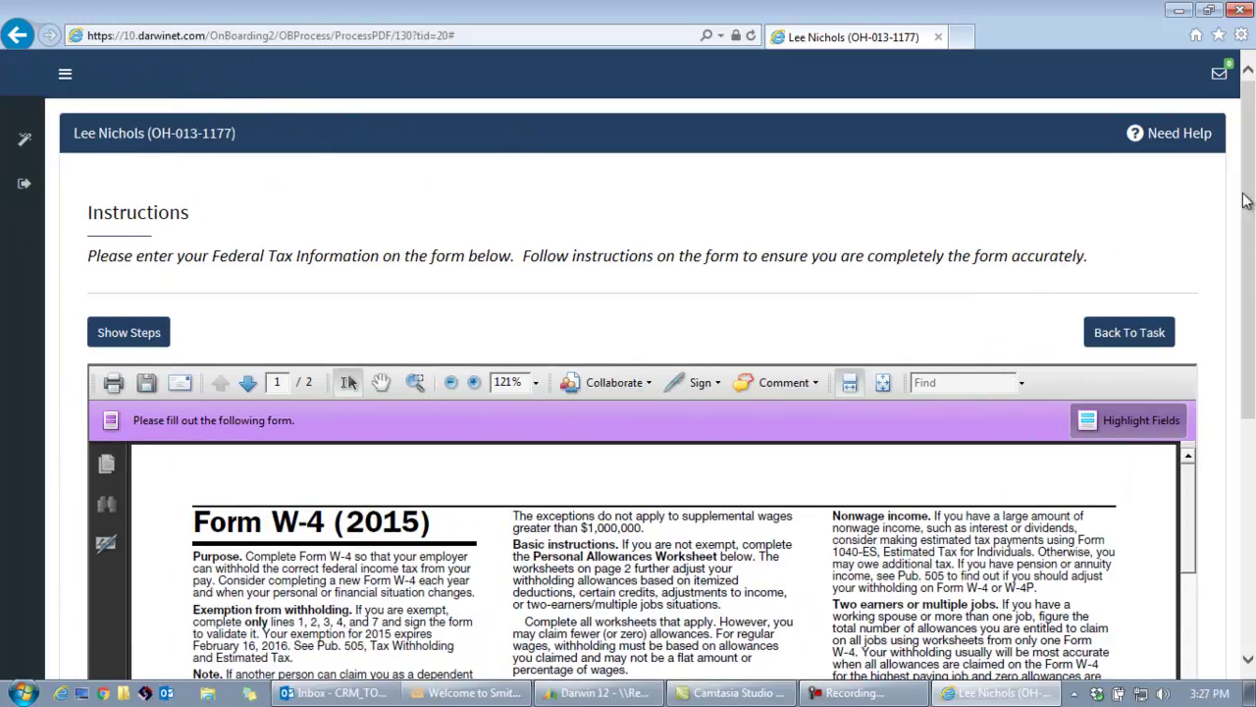
left_click_drag(1250, 164, 1250, 334)
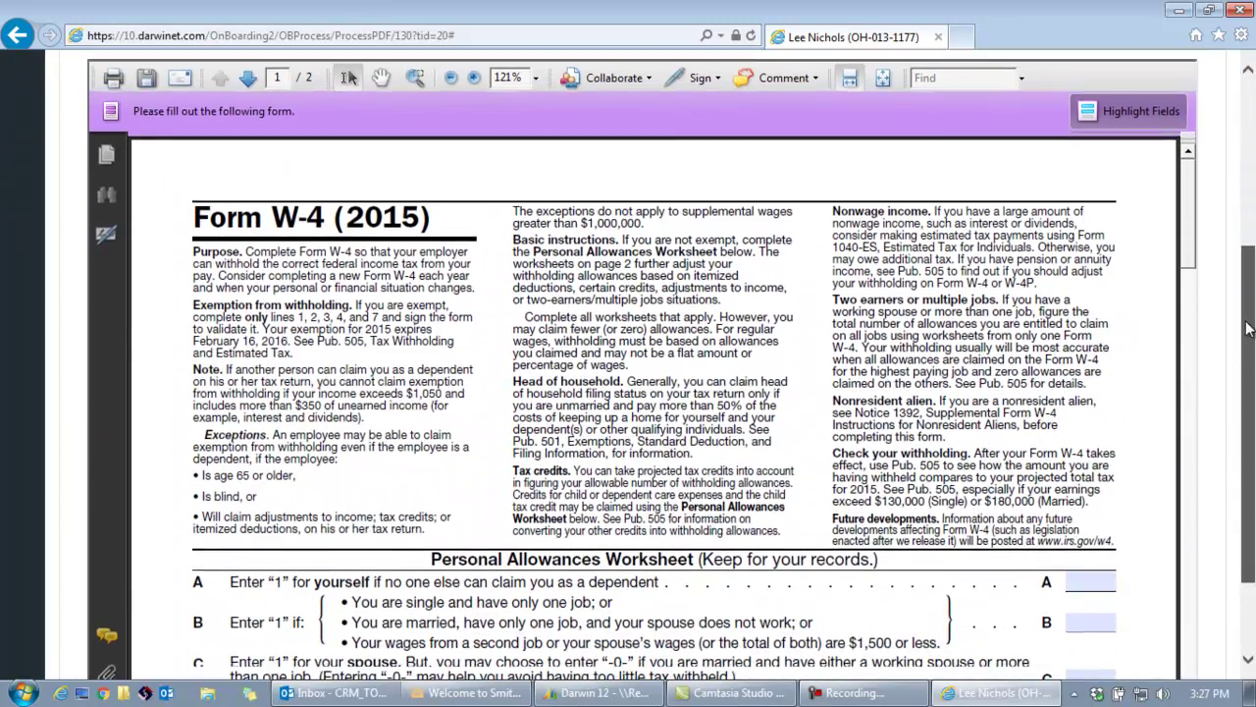
left_click_drag(1189, 170, 1189, 338)
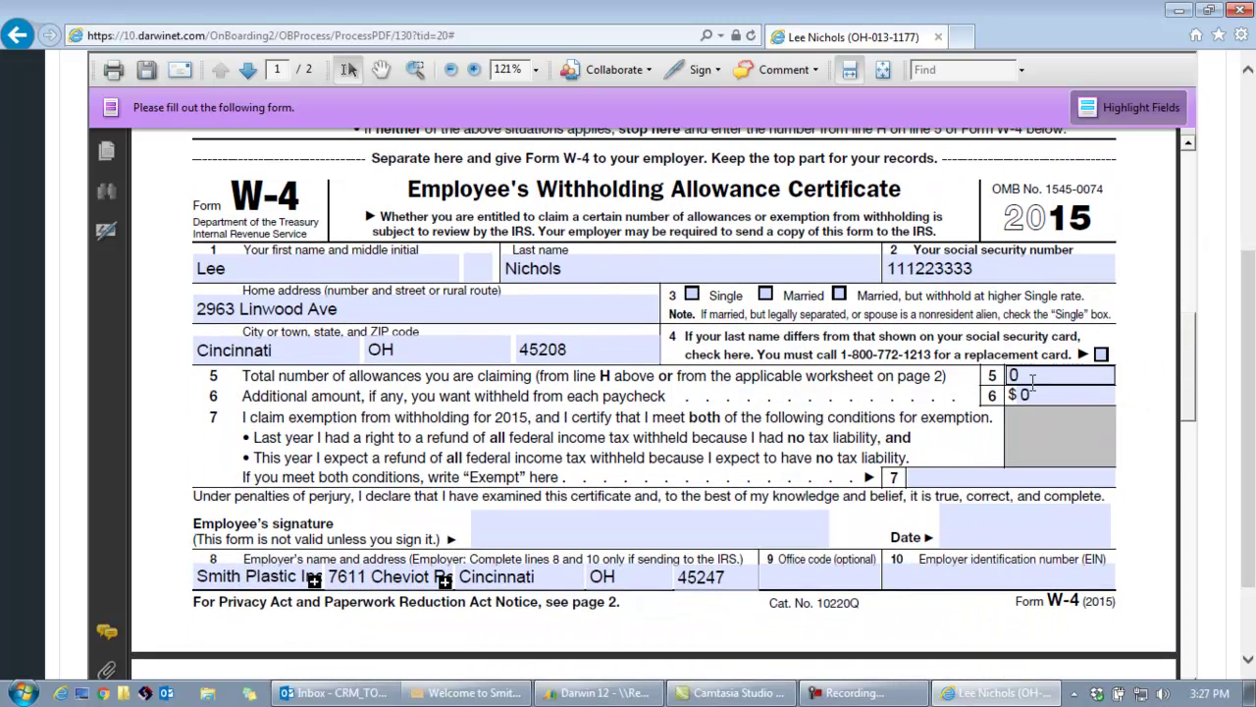
left_click(1045, 396)
key("shift+Tab")
type("2")
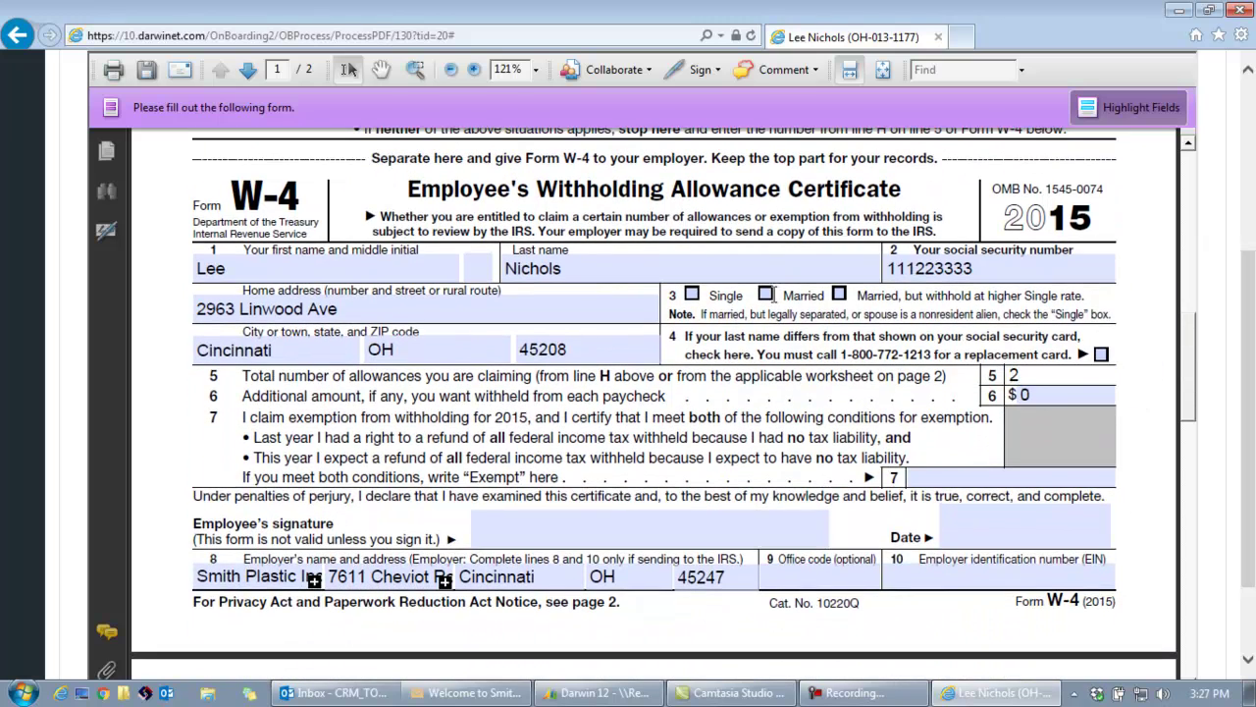
left_click(766, 295)
left_click_drag(1188, 353, 1192, 610)
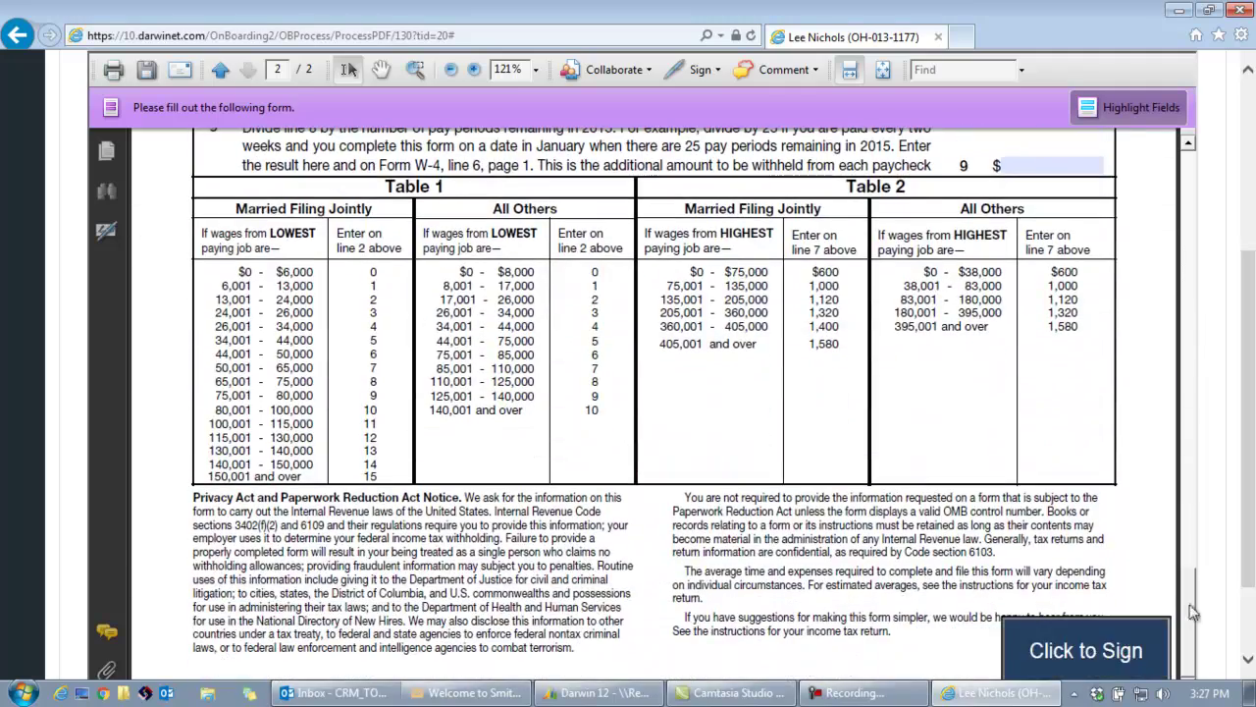
E-sign the W-4 with the user ID, password and SSN, then continue to State Tax.
left_click(1090, 652)
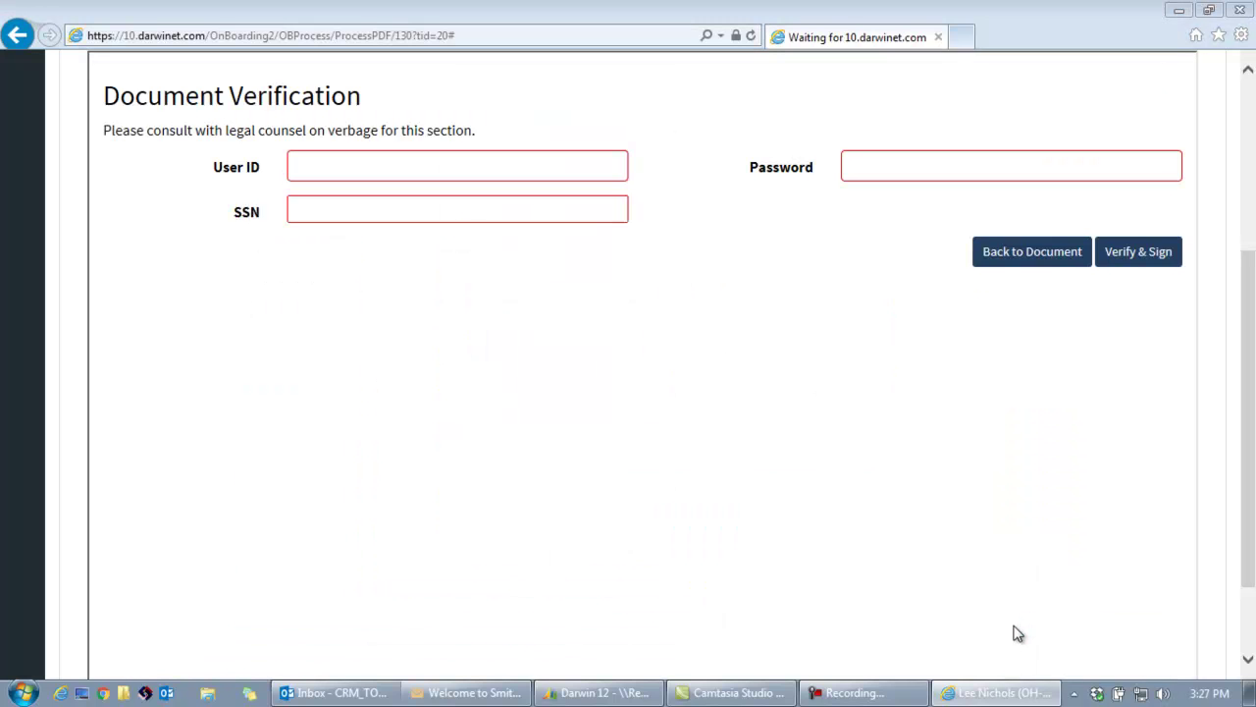
left_click(410, 169)
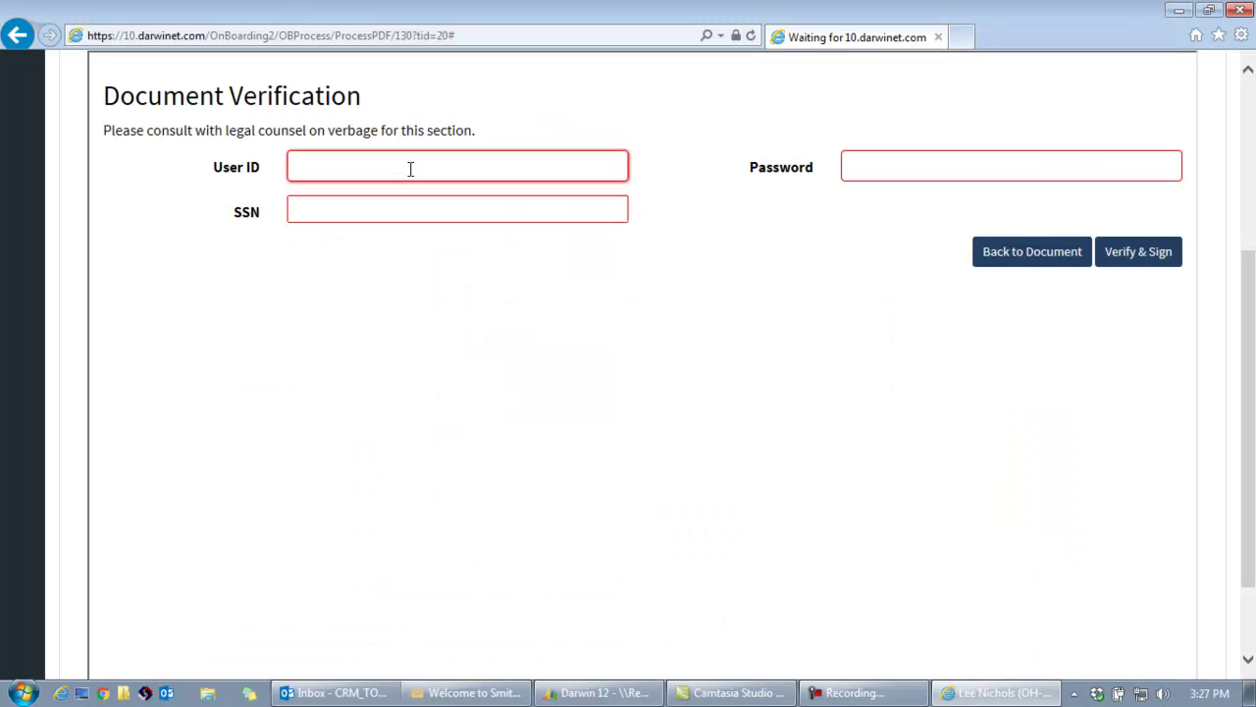
key("ctrl+v")
left_click(909, 165)
type("********")
left_click(497, 204)
type("11122")
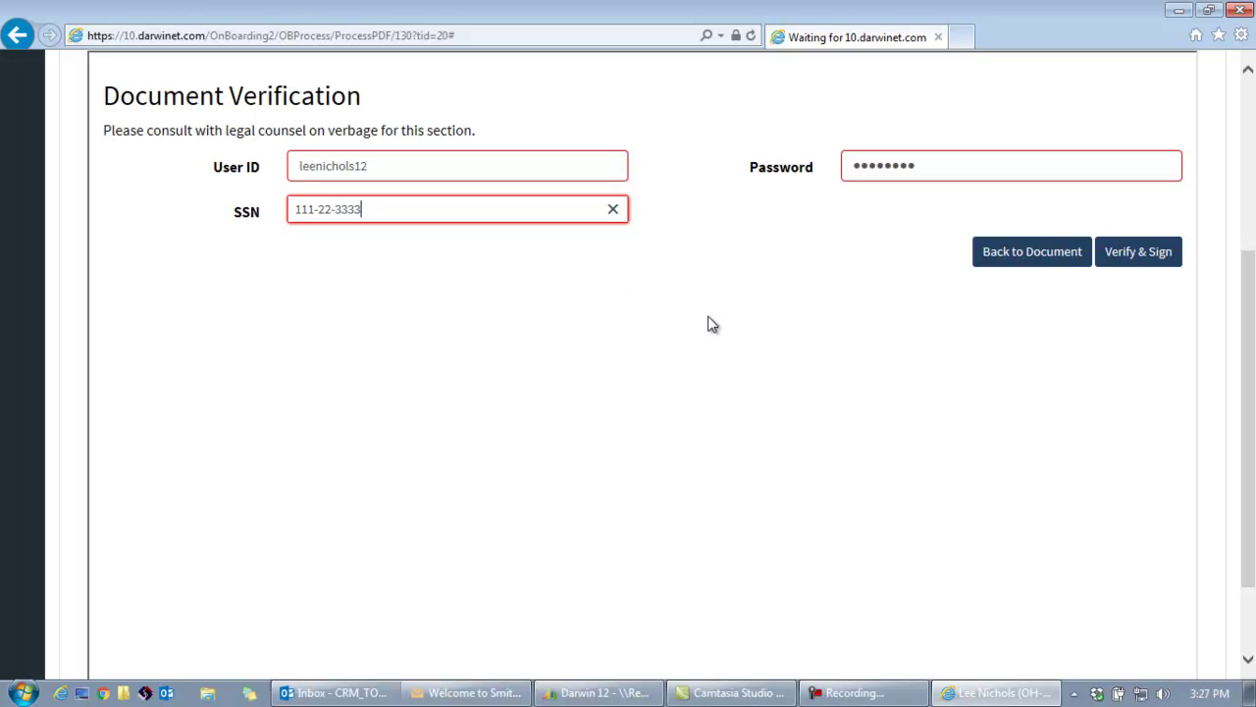
left_click(1138, 258)
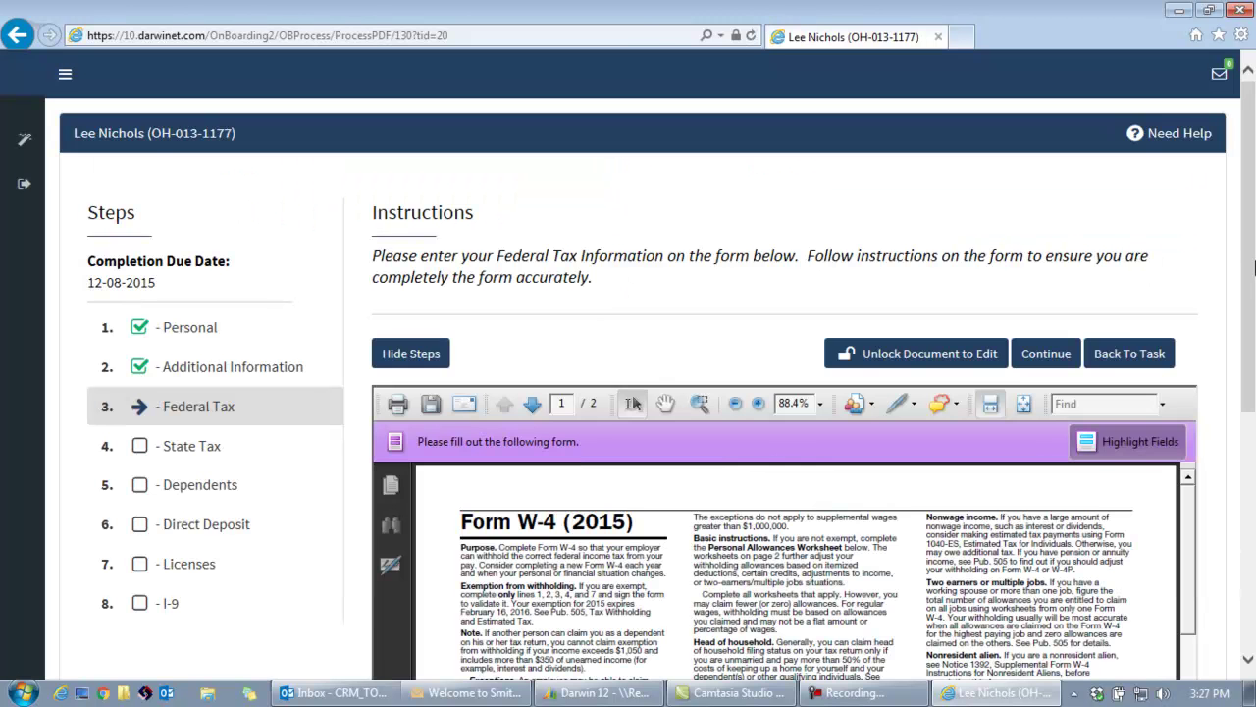
left_click_drag(1252, 248, 1253, 321)
left_click_drag(1194, 371, 1181, 512)
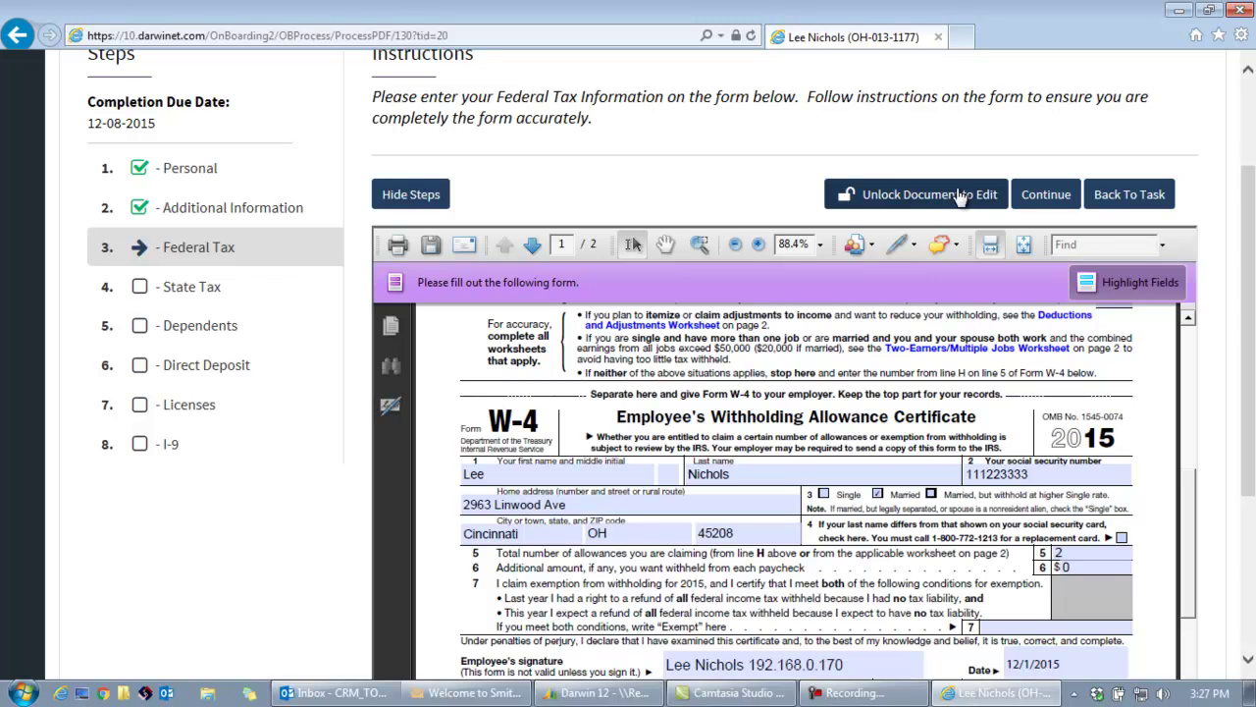
left_click(1049, 196)
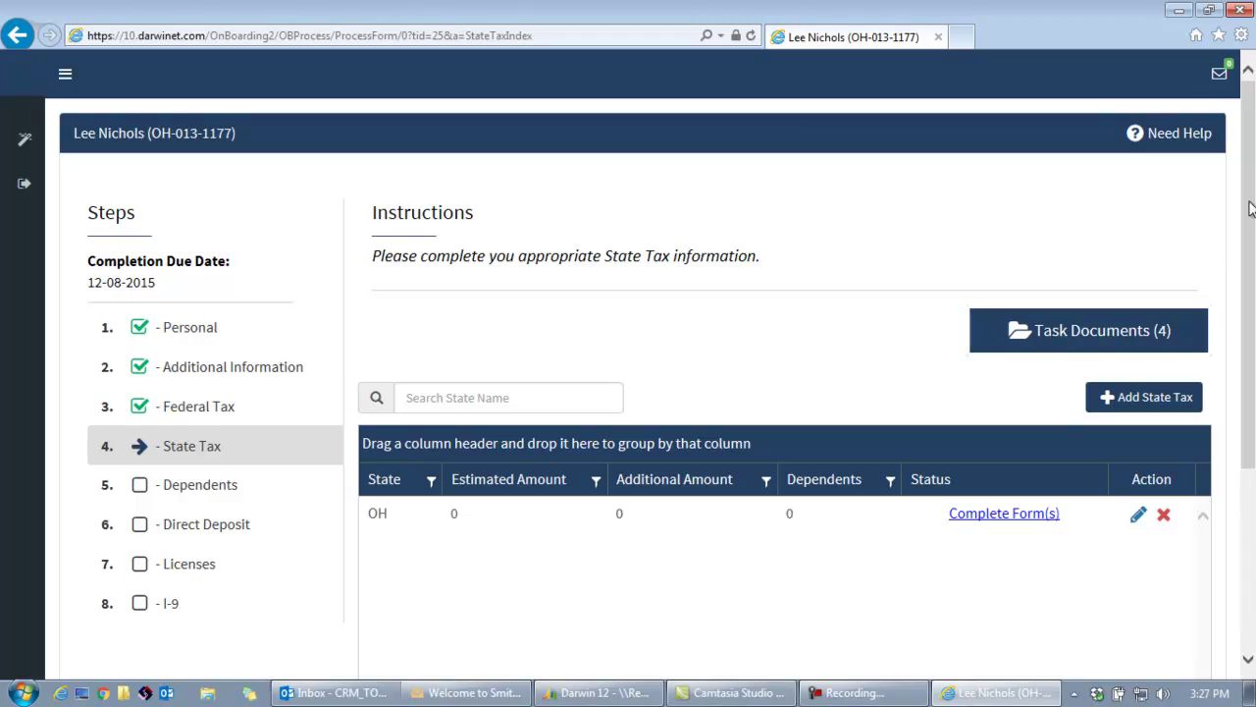
Open the Ohio IT-4 form and enter 2 total exemptions on line 4.
left_click_drag(1252, 208, 1251, 299)
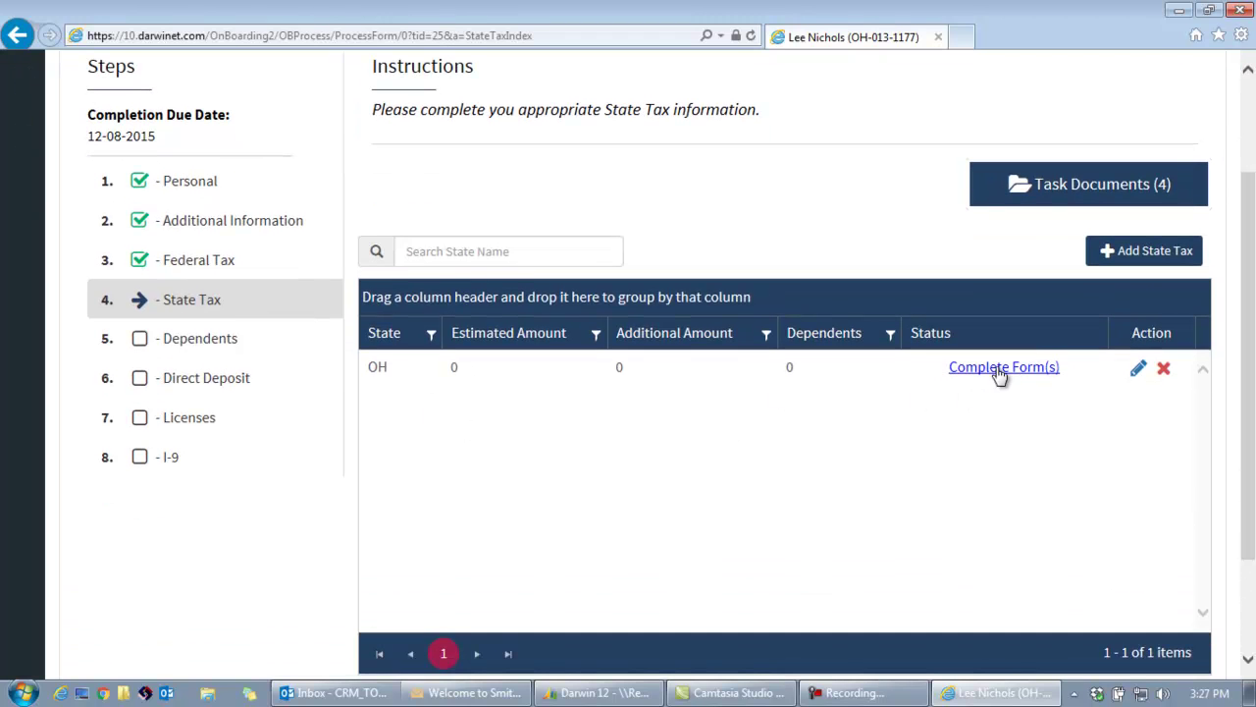
left_click(998, 371)
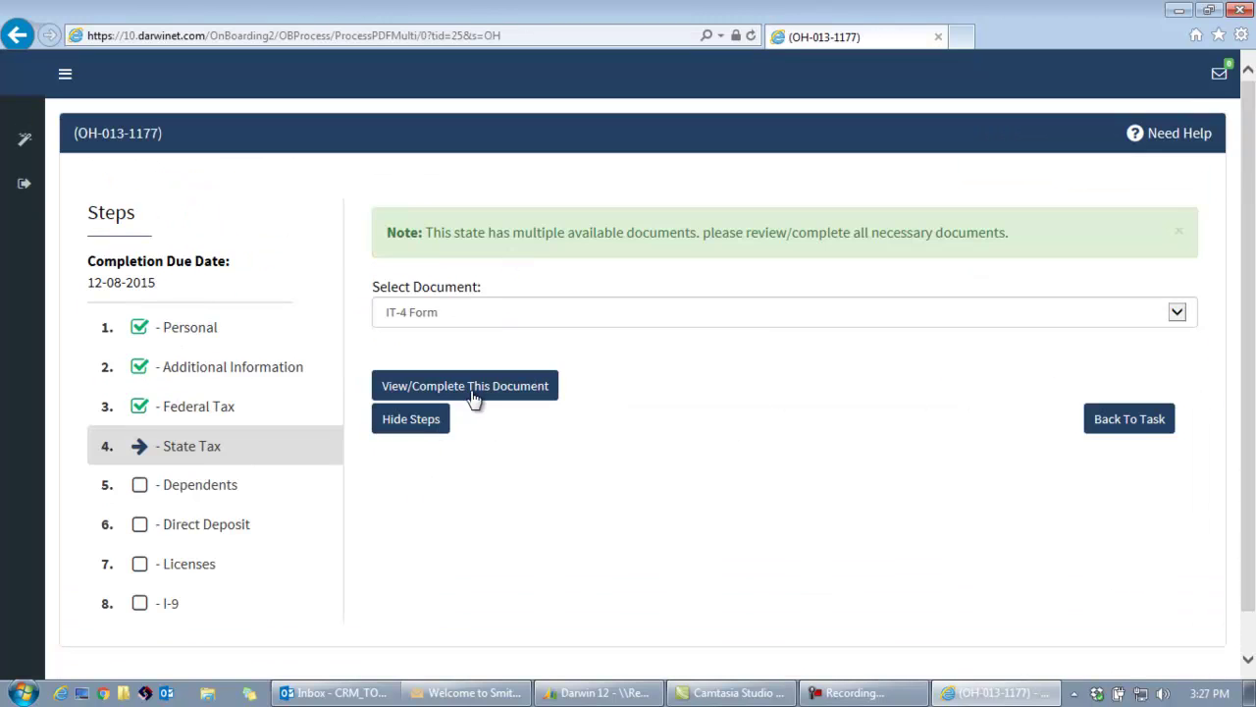
left_click(475, 394)
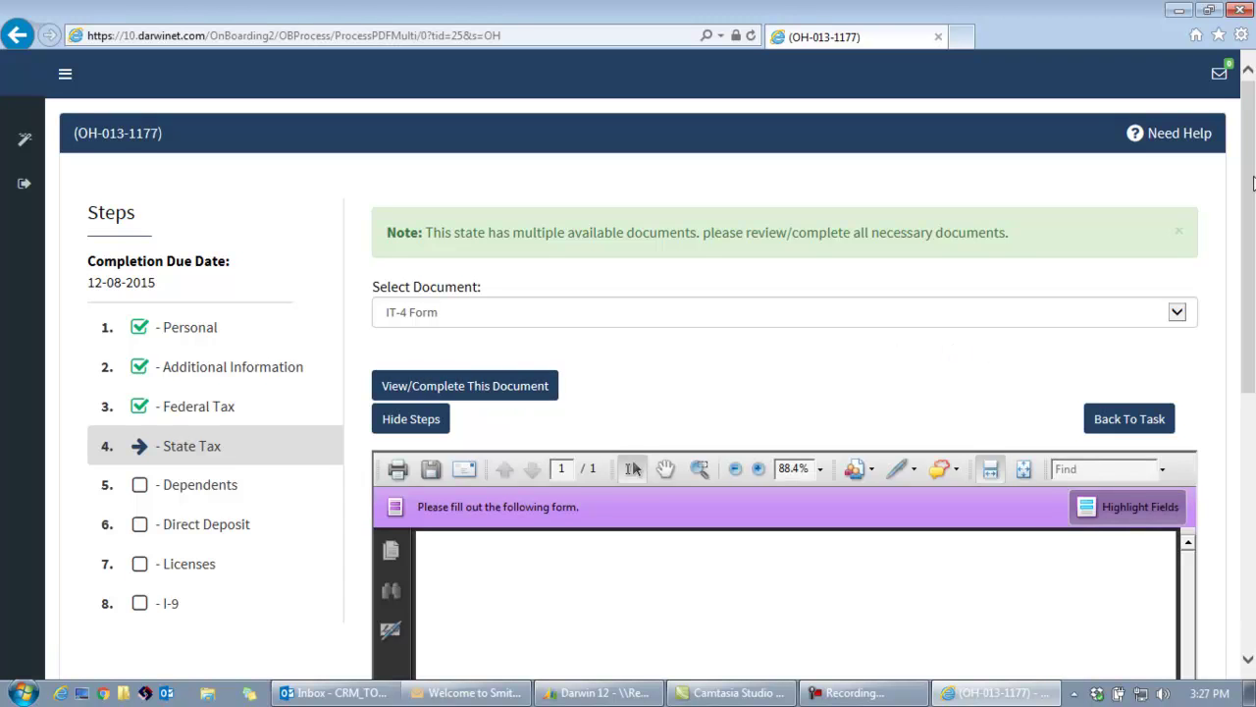
scroll(1253, 184, "down", 4)
left_click_drag(1187, 211, 1203, 481)
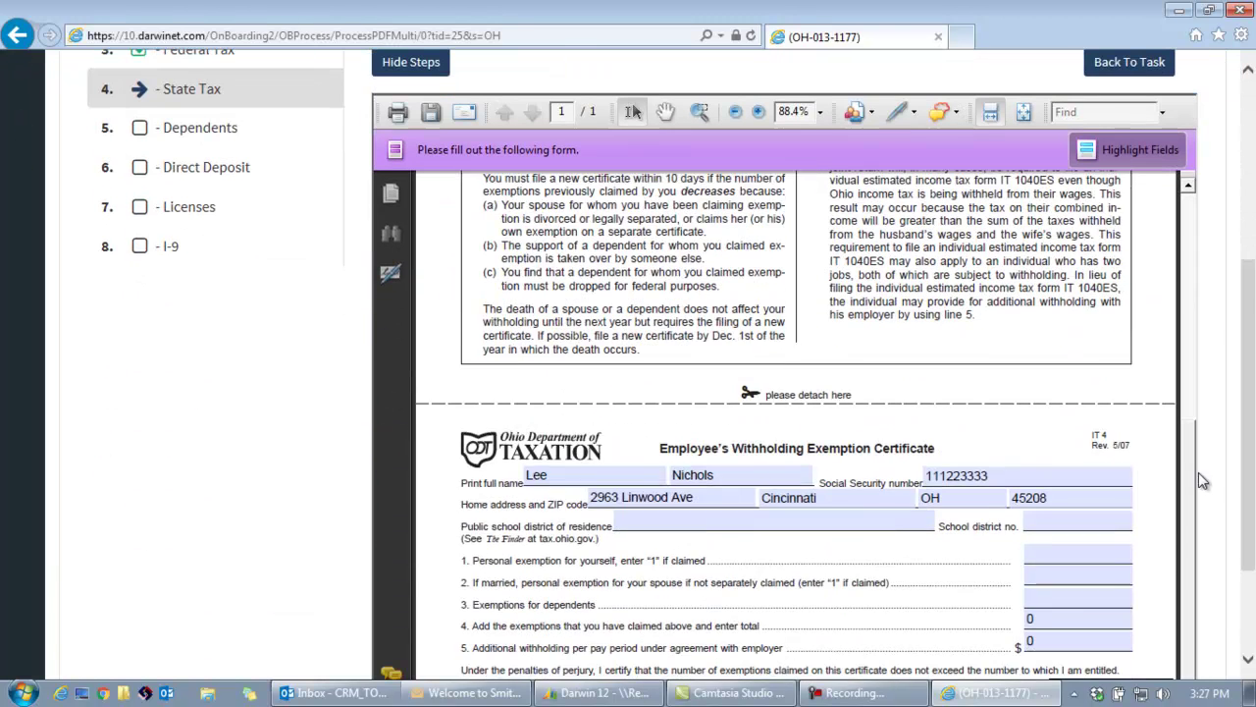
left_click(1078, 619)
type("2")
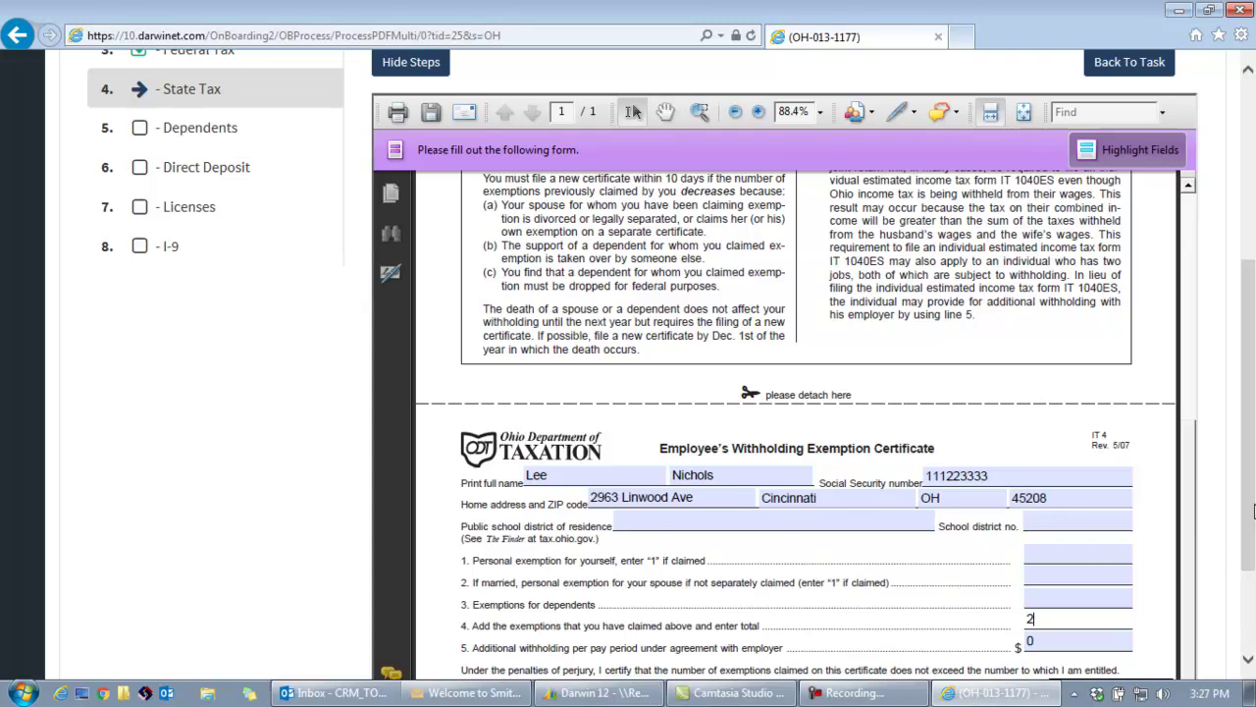
scroll(1253, 510, "down", 3)
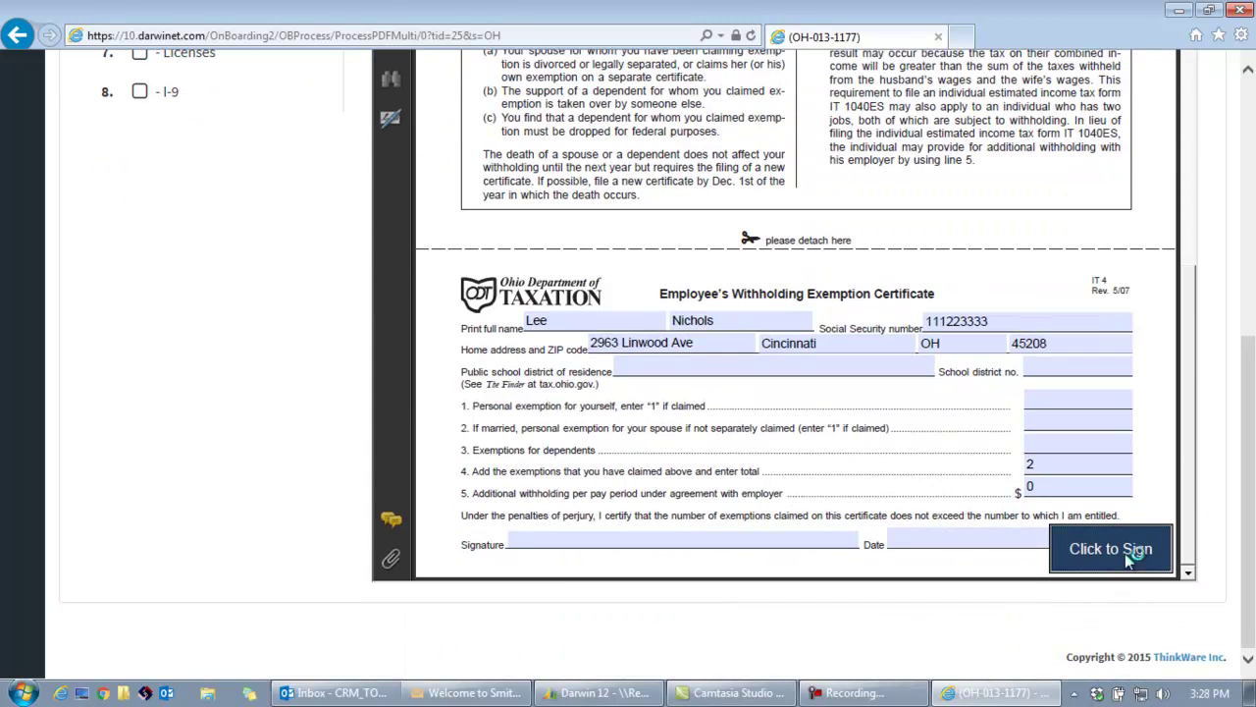
E-sign the IT-4 with the user ID, password and SSN, then continue and submit the OH details.
left_click(1110, 549)
left_click(581, 81)
left_click(557, 143)
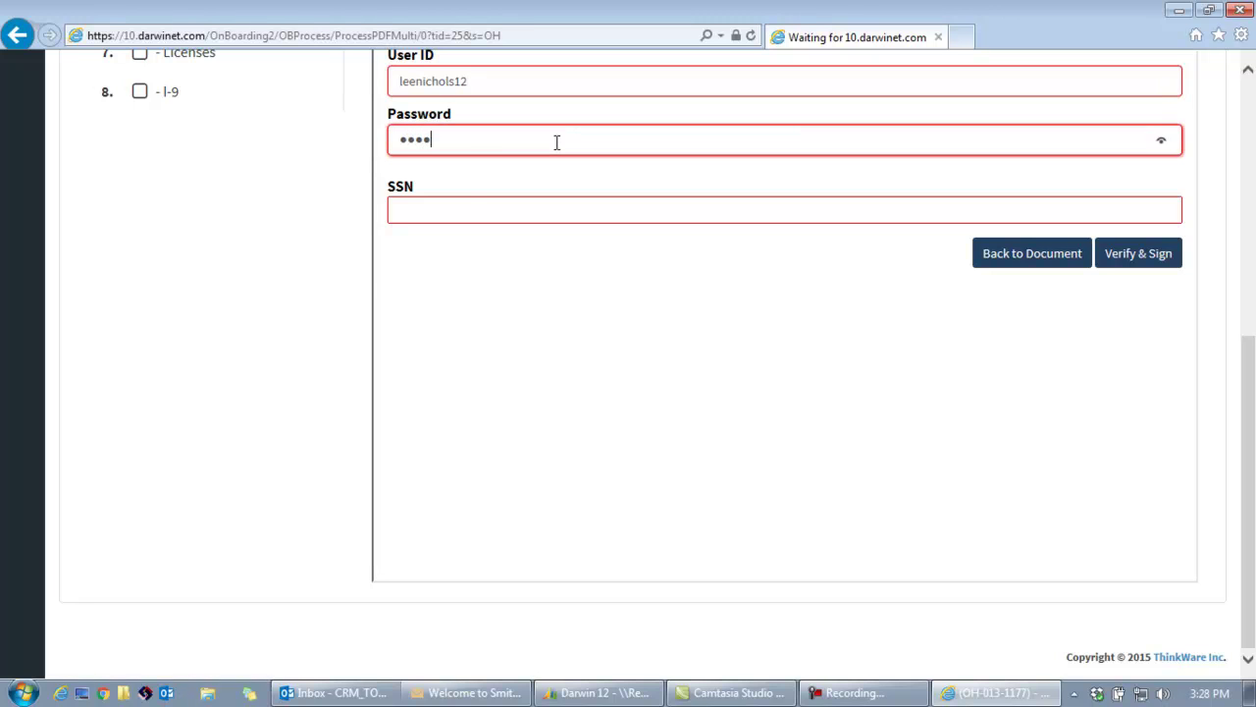
type("1")
left_click(473, 209)
type("111223")
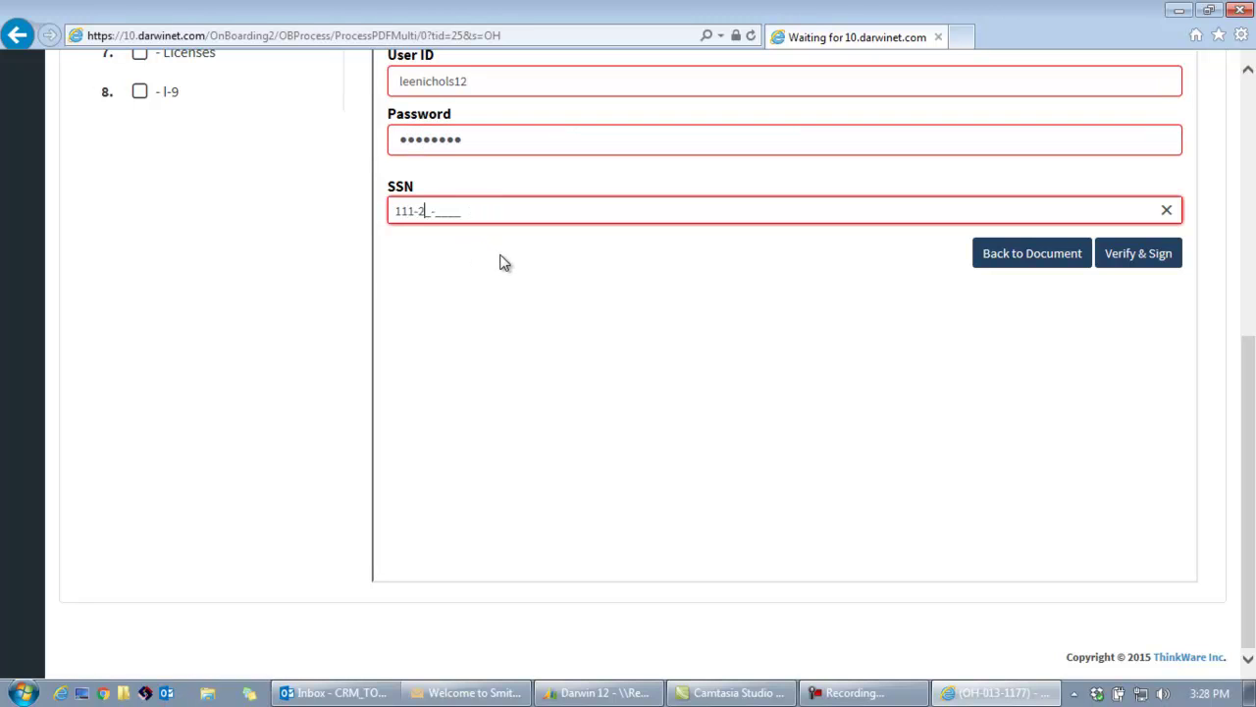
type("3333")
left_click(1136, 264)
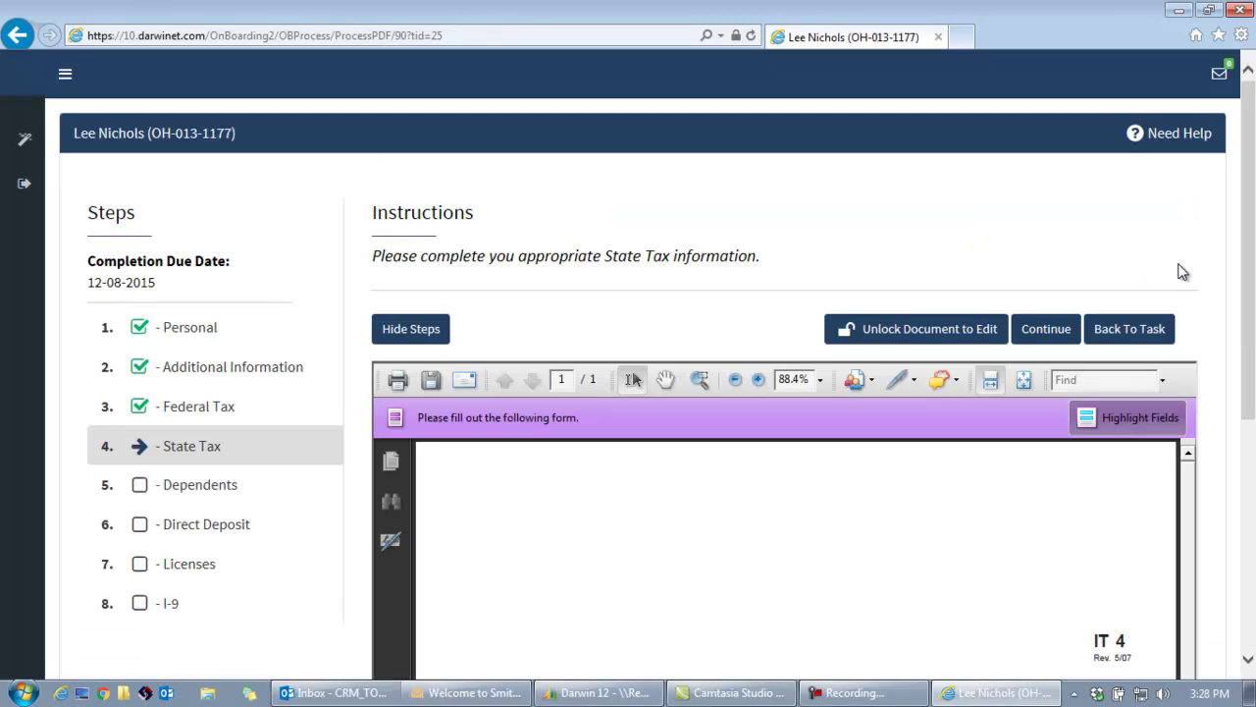
scroll(1252, 341, "down", 1)
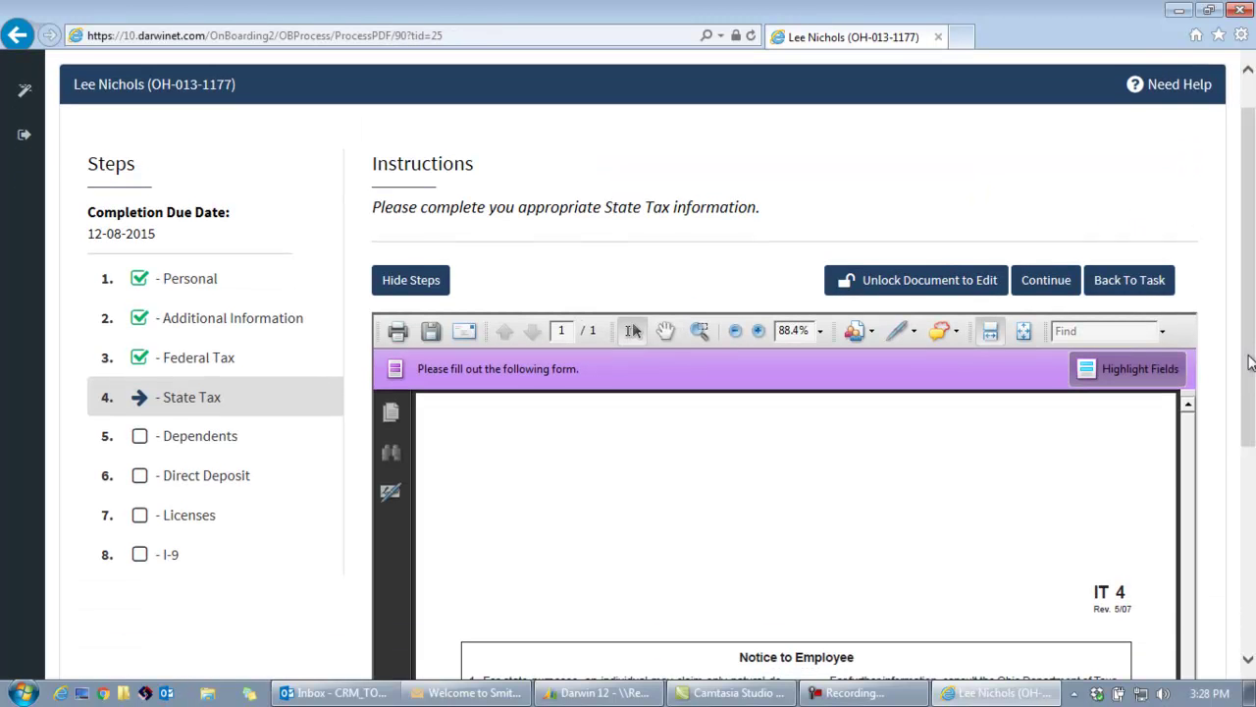
left_click(1065, 284)
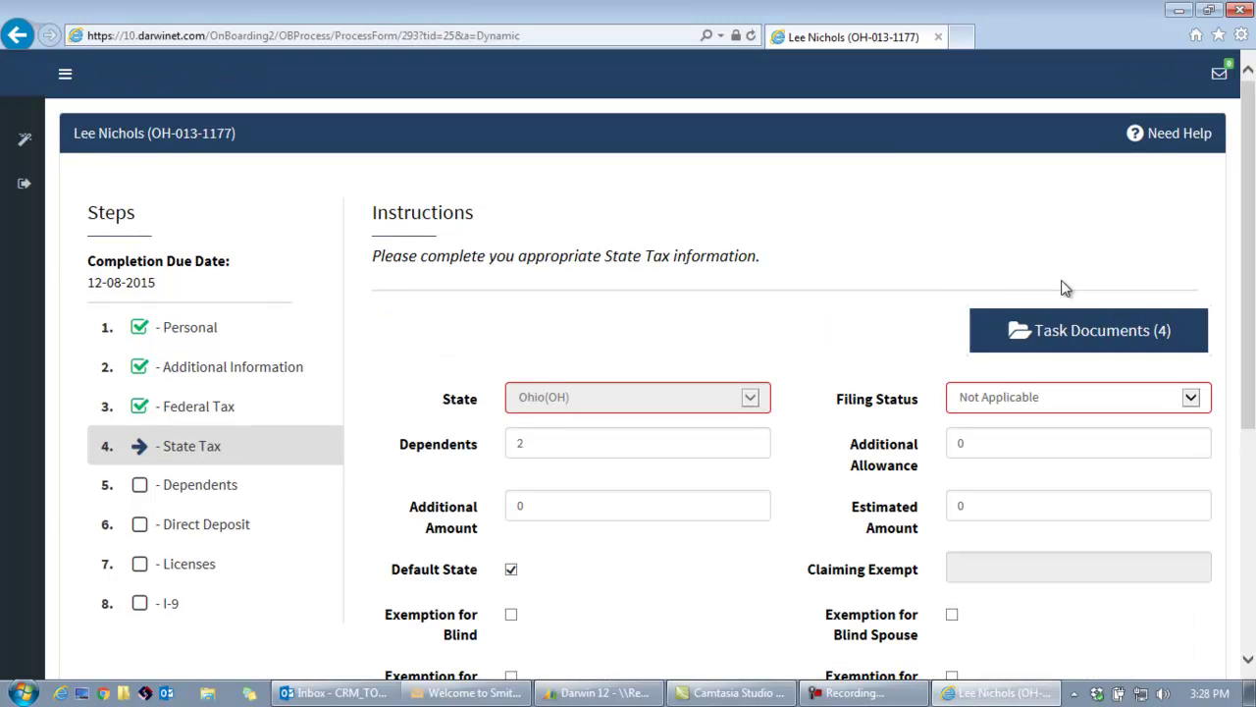
scroll(1254, 297, "down", 4)
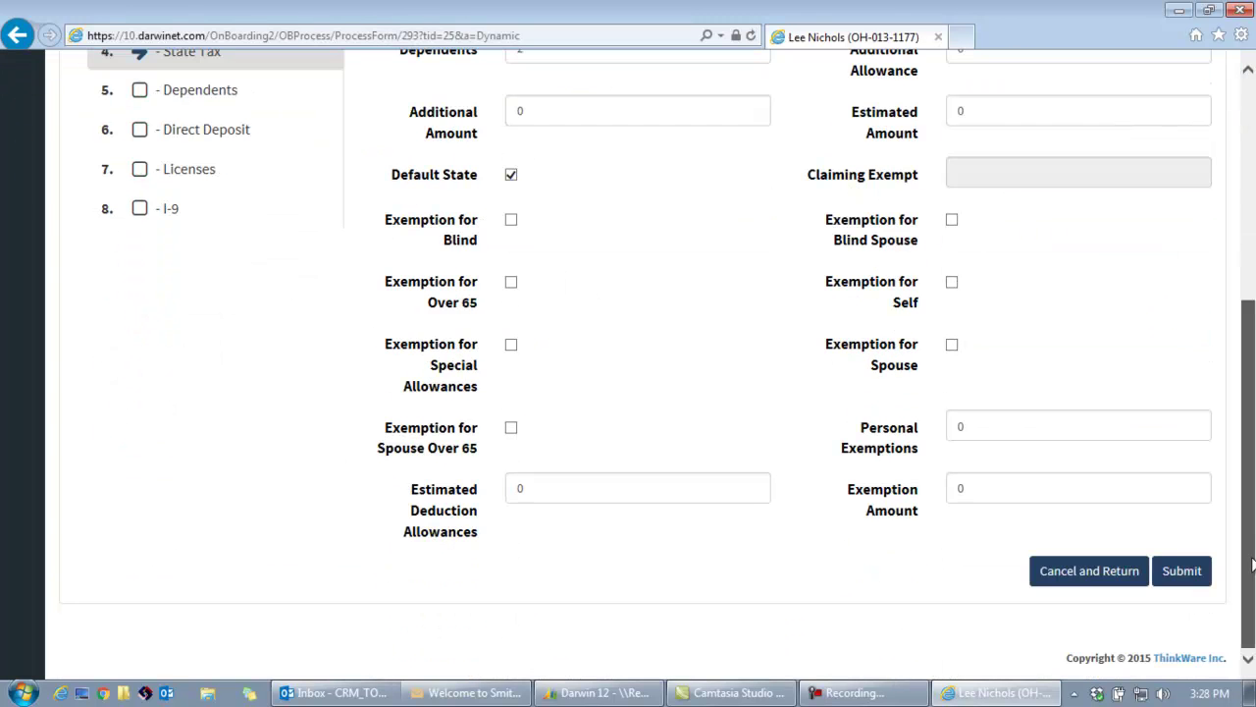
left_click(1186, 575)
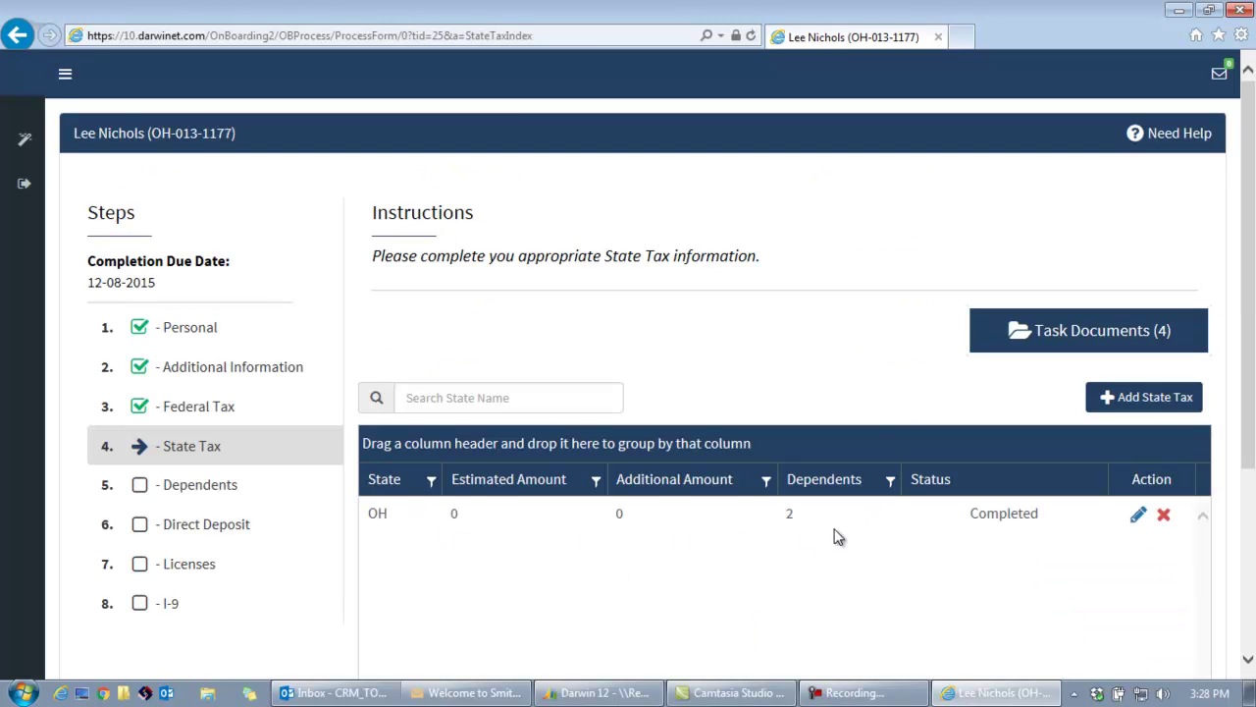
Continue past the completed State Tax step and the Dependents step with no dependents added.
left_click_drag(1251, 361, 1249, 459)
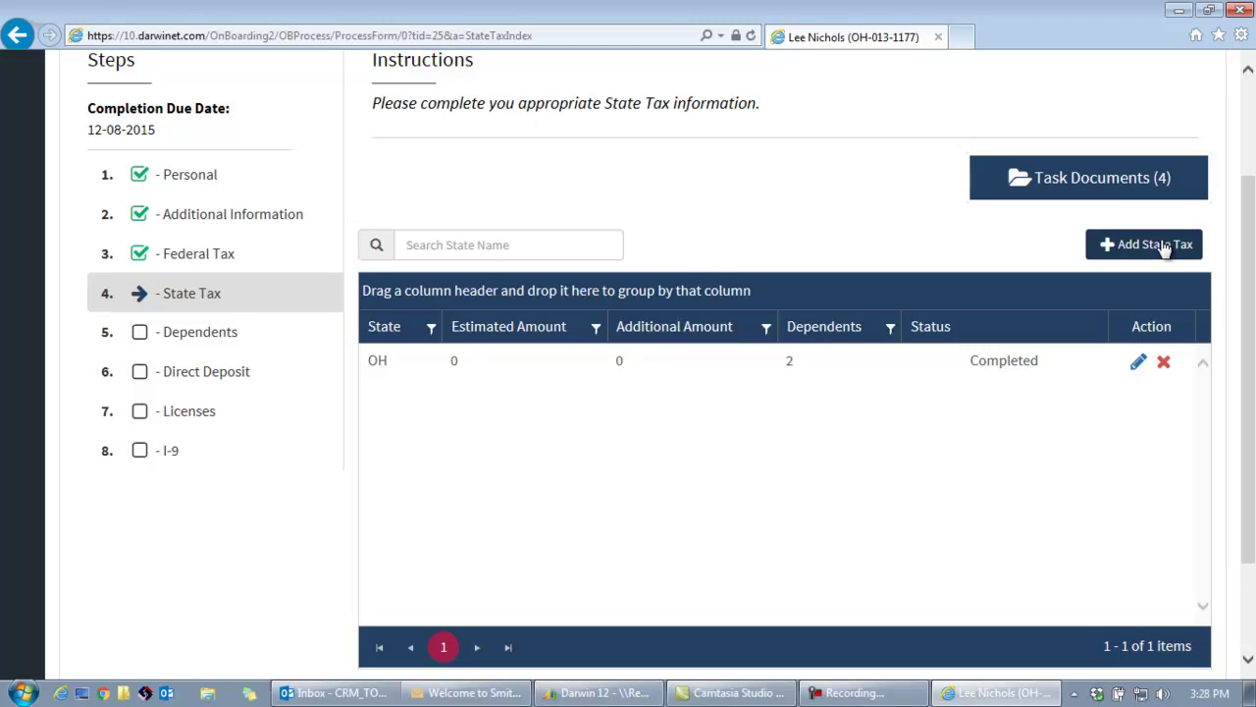
scroll(1255, 255, "down", 1)
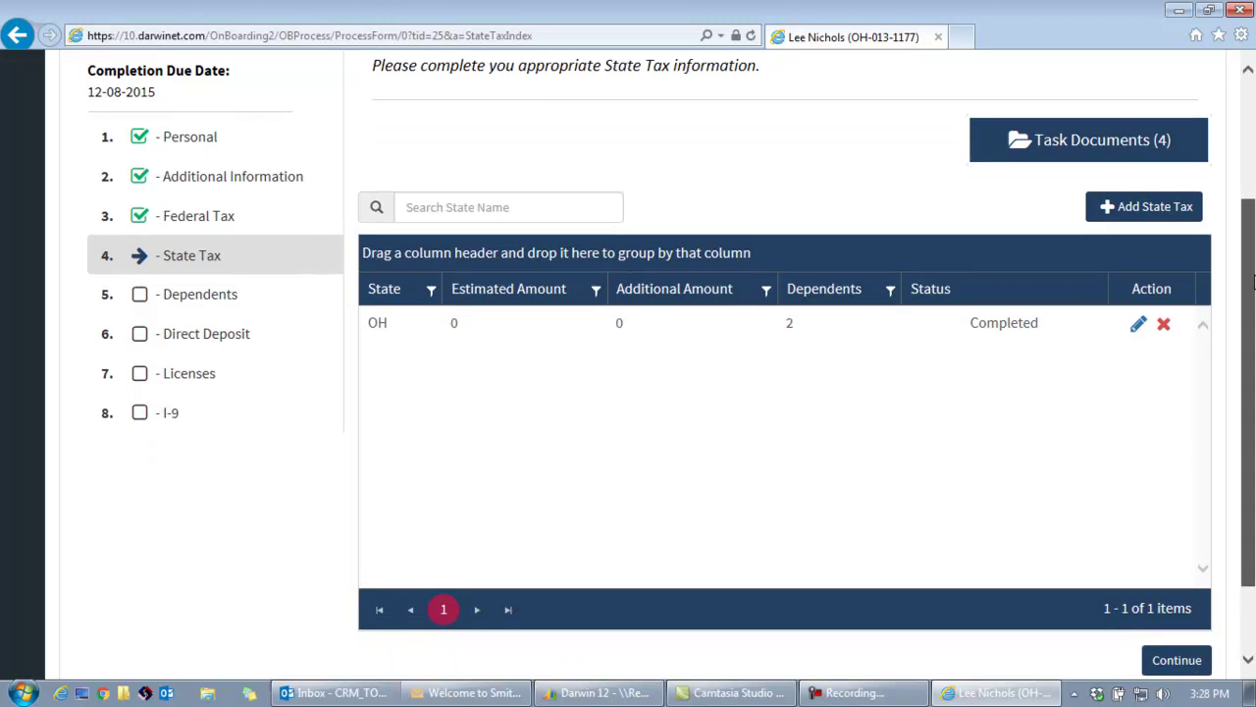
left_click(1173, 663)
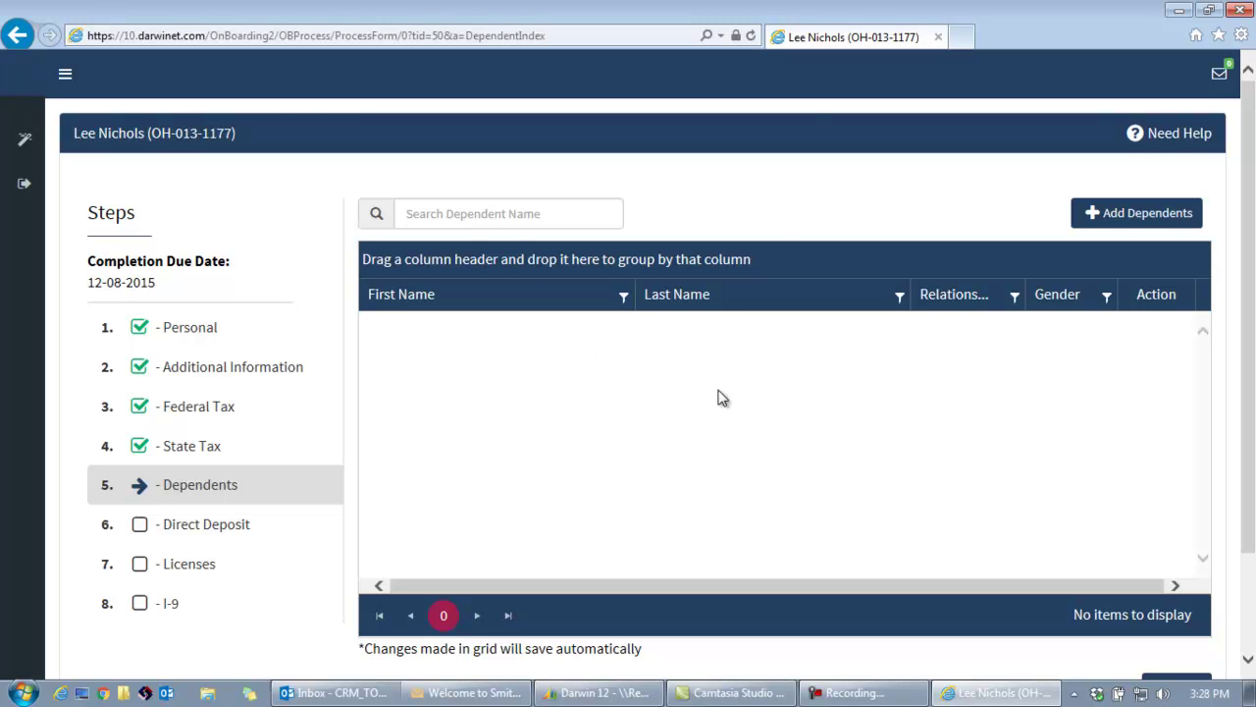
scroll(1250, 410, "down", 2)
left_click(1181, 609)
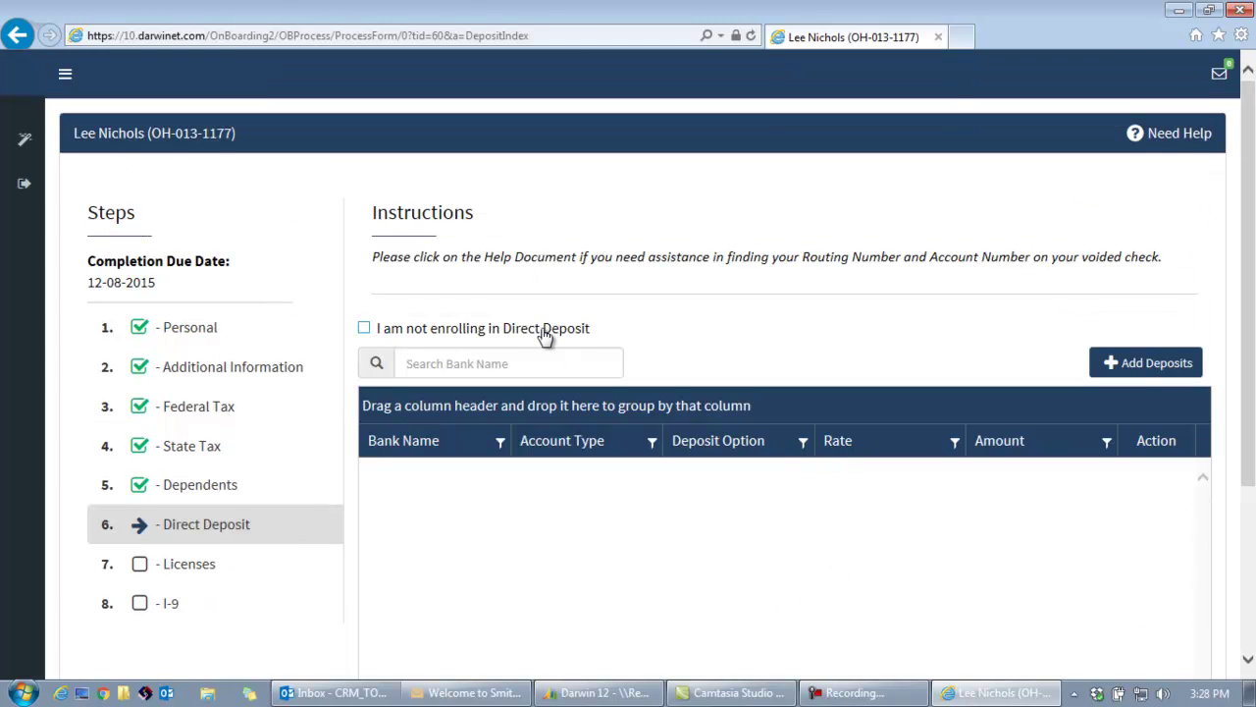
Start a new direct deposit and copy routing number 041000124 from the Sample Routing file.
left_click(1156, 363)
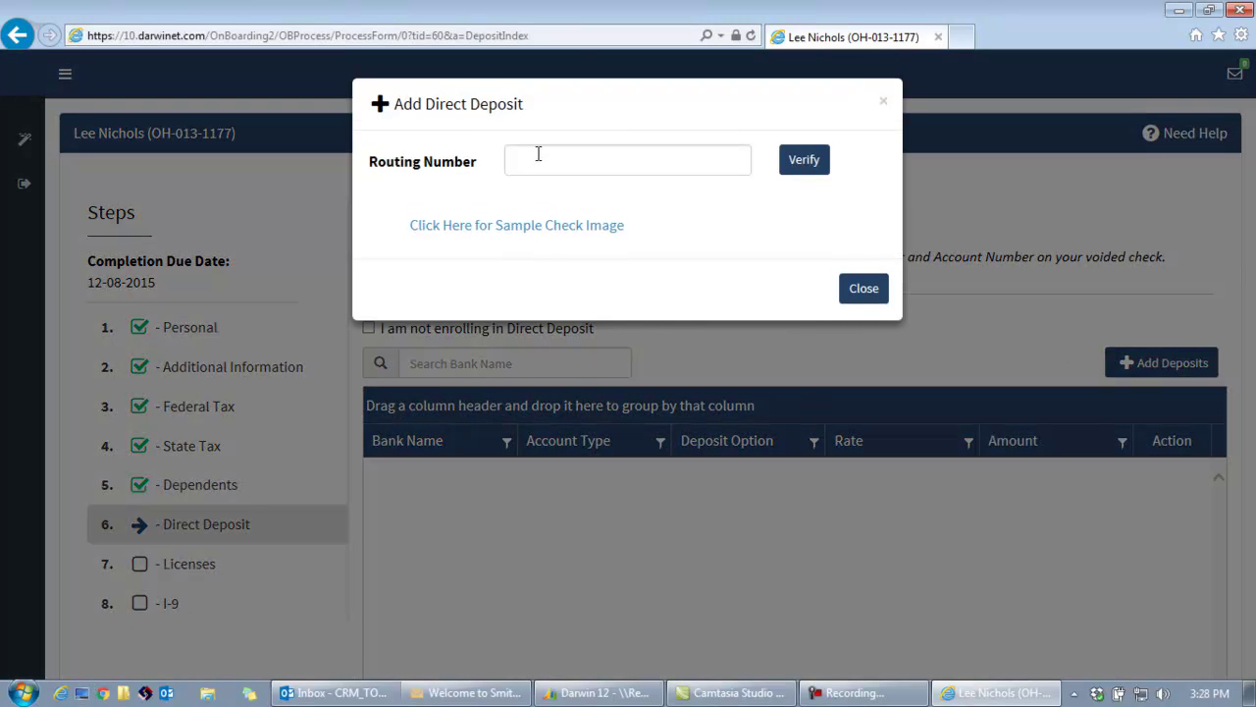
left_click(83, 693)
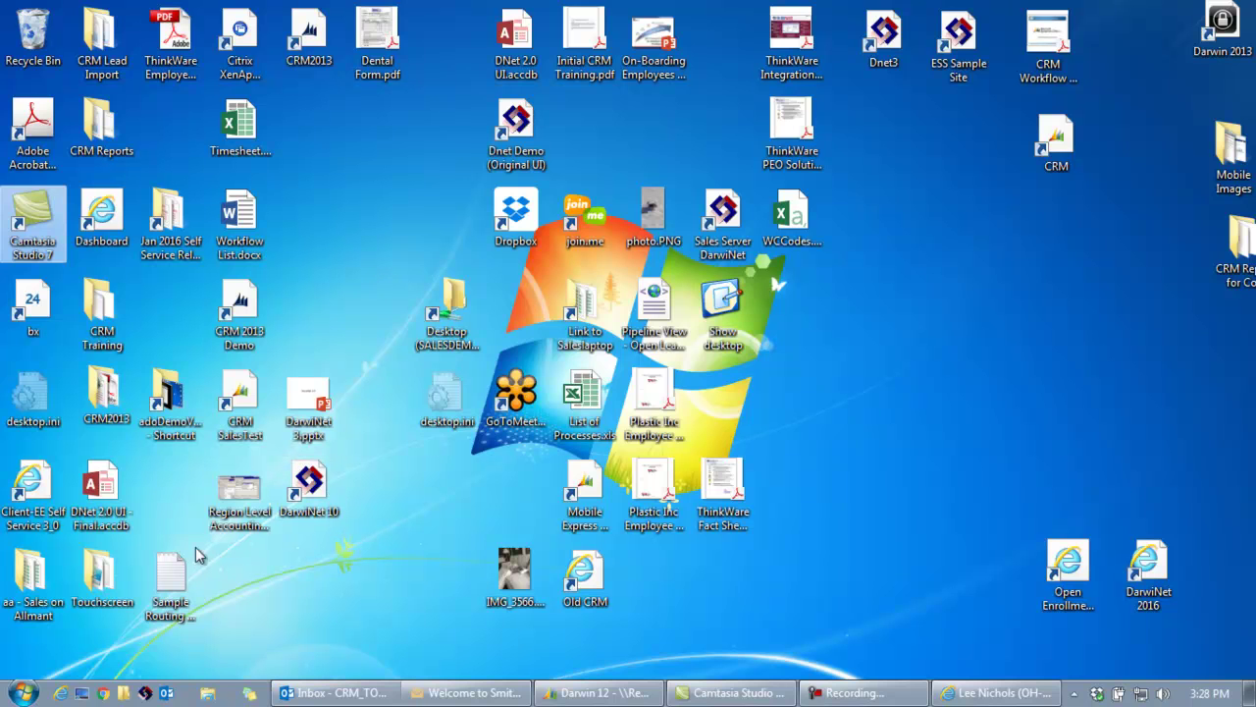
double_click(171, 577)
double_click(92, 67)
key("ctrl+c")
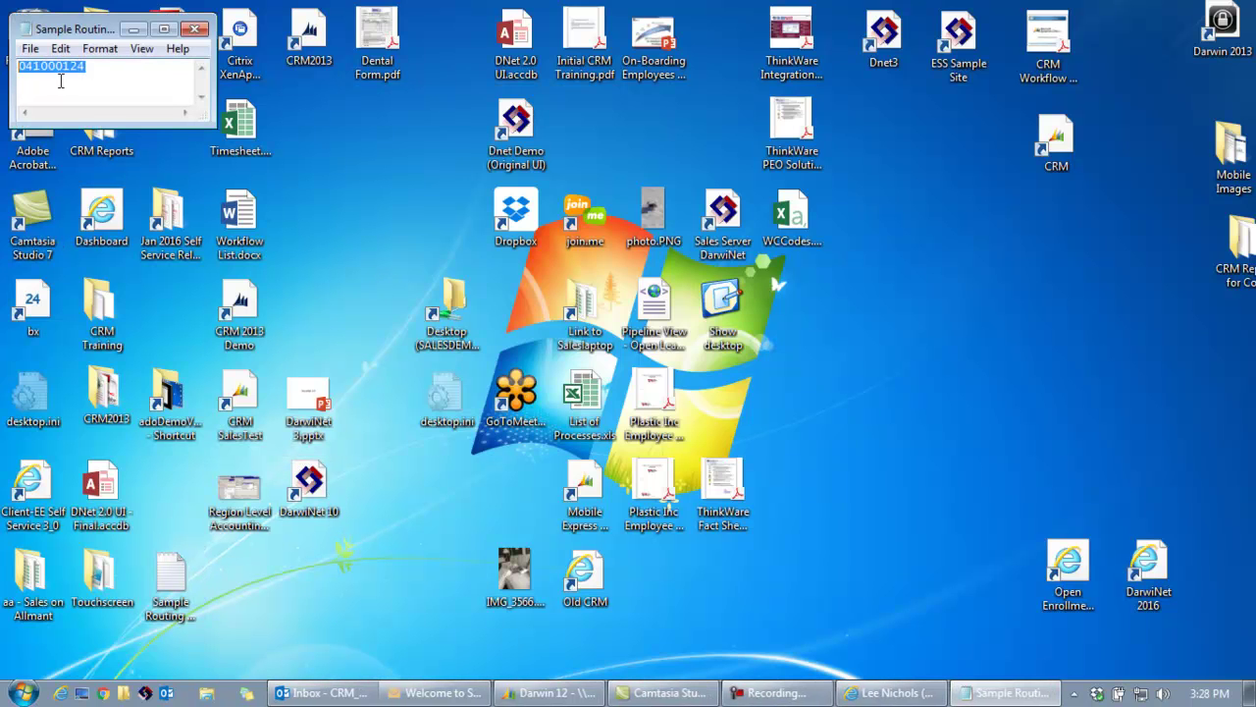
Paste 041000124 into Routing Number and verify it, which looks up National City Bank.
left_click(899, 693)
left_click(595, 163)
key("ctrl+v")
left_click(805, 162)
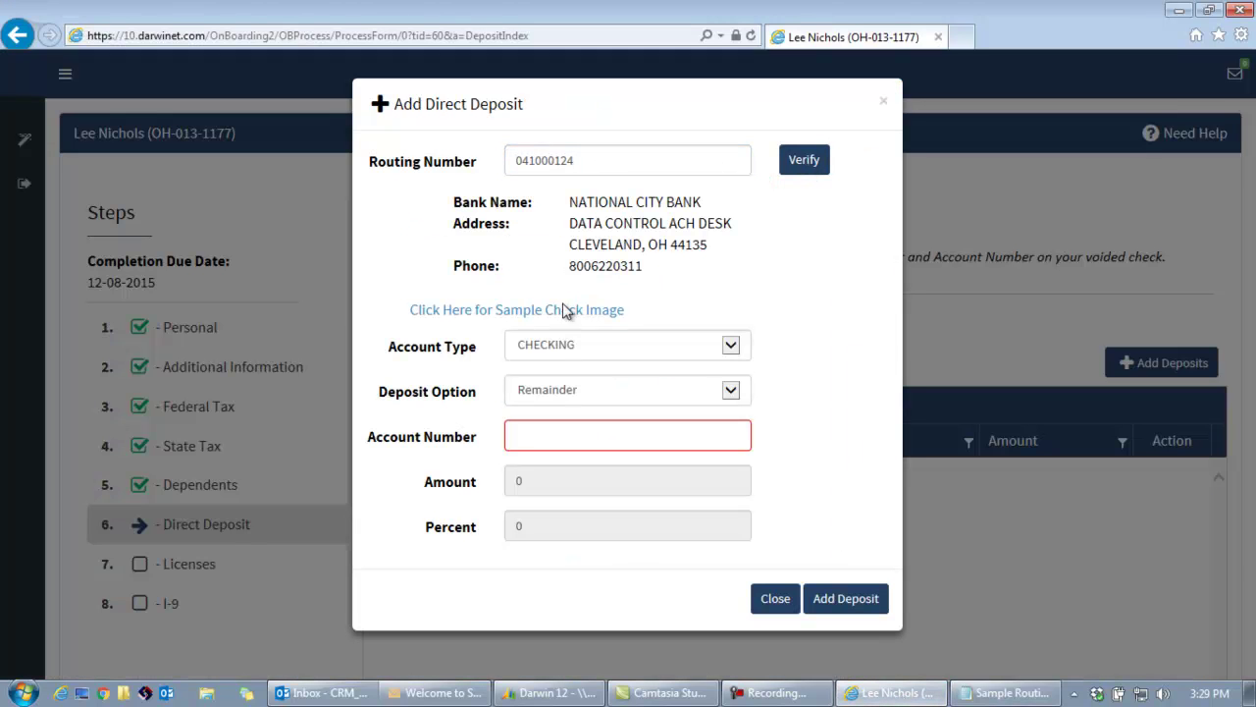
Enter the bank account number, save the National City Bank checking remainder deposit, and continue to Licenses.
left_click(559, 312)
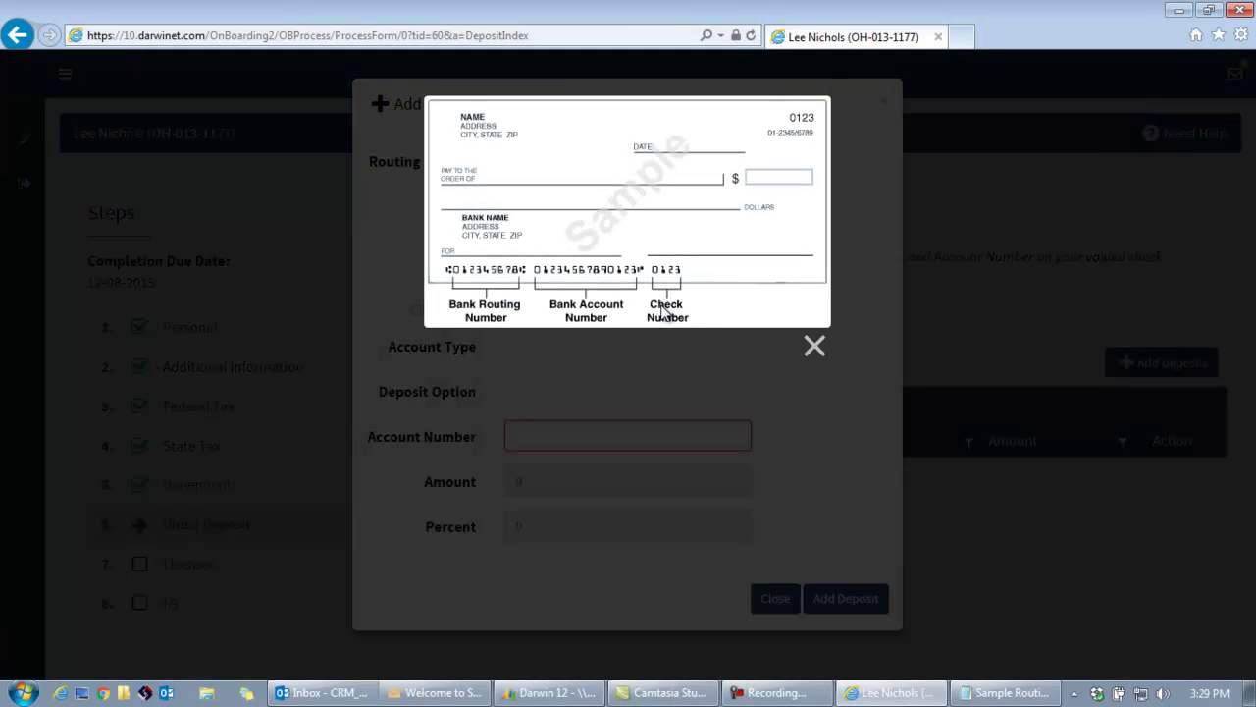
left_click(816, 350)
left_click(687, 442)
left_click(836, 604)
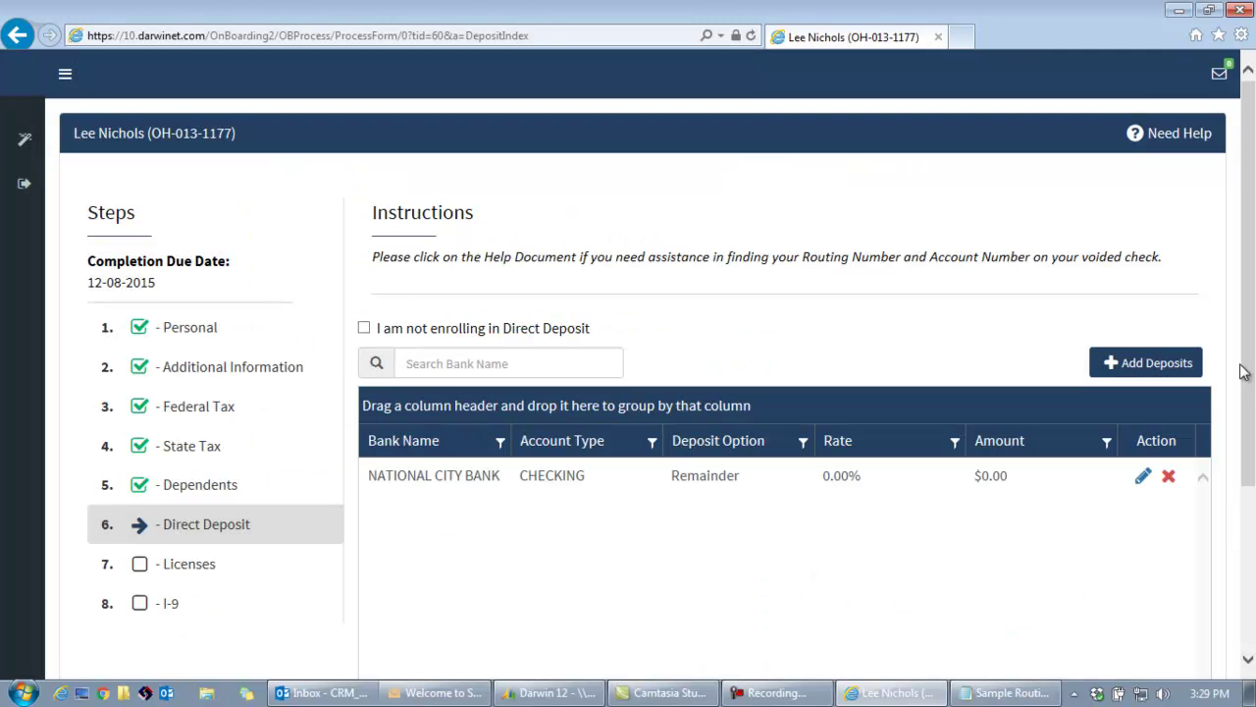
scroll(1254, 326, "down", 3)
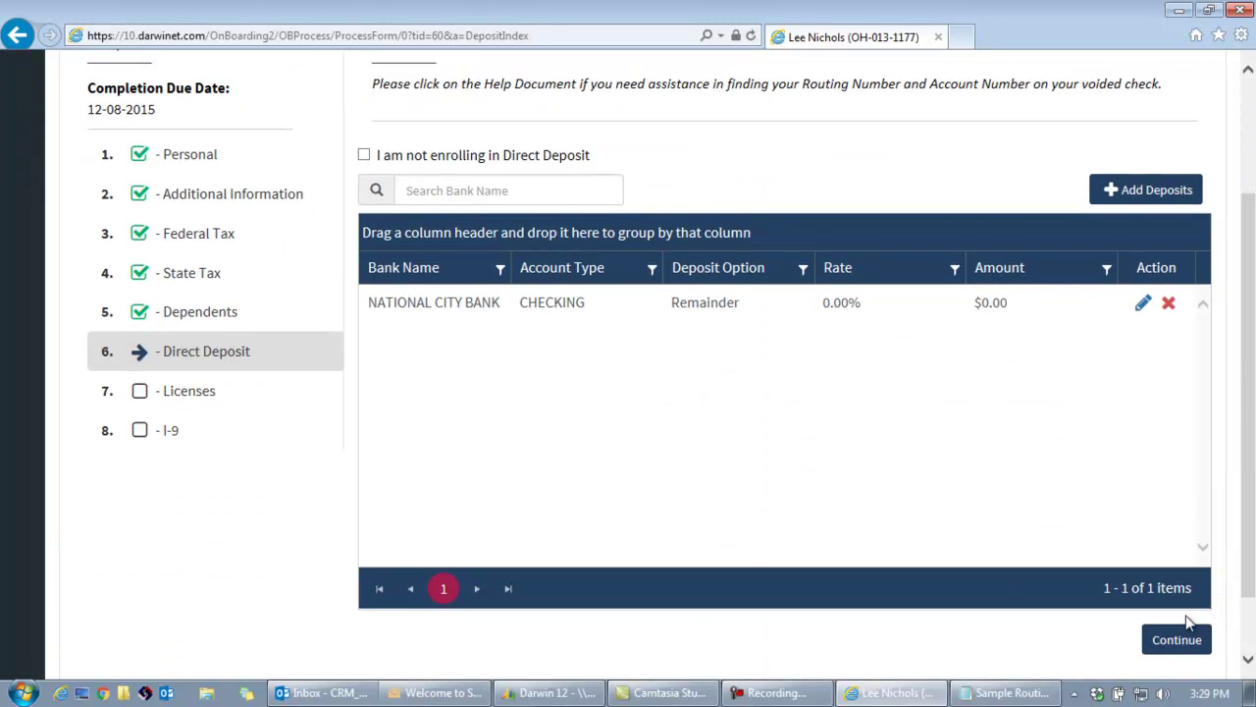
left_click(1183, 641)
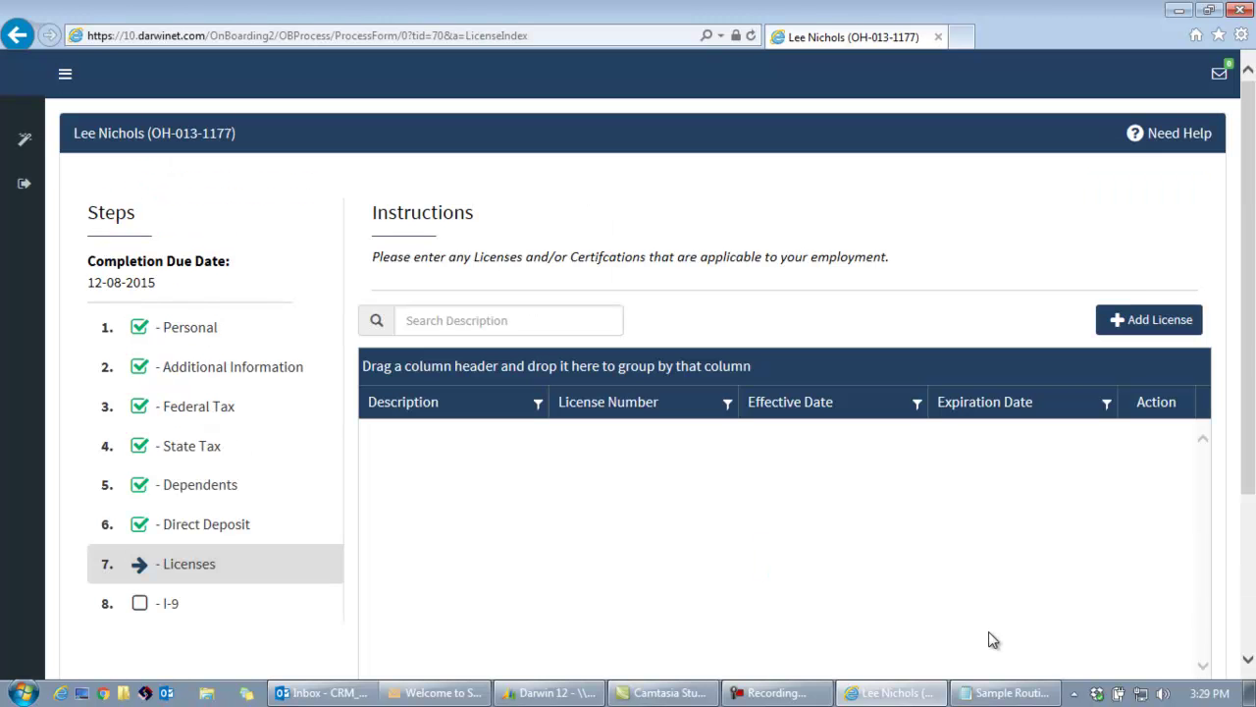
Add a new license of type CDL License.
scroll(1243, 364, "down", 1)
left_click(1153, 238)
left_click(645, 213)
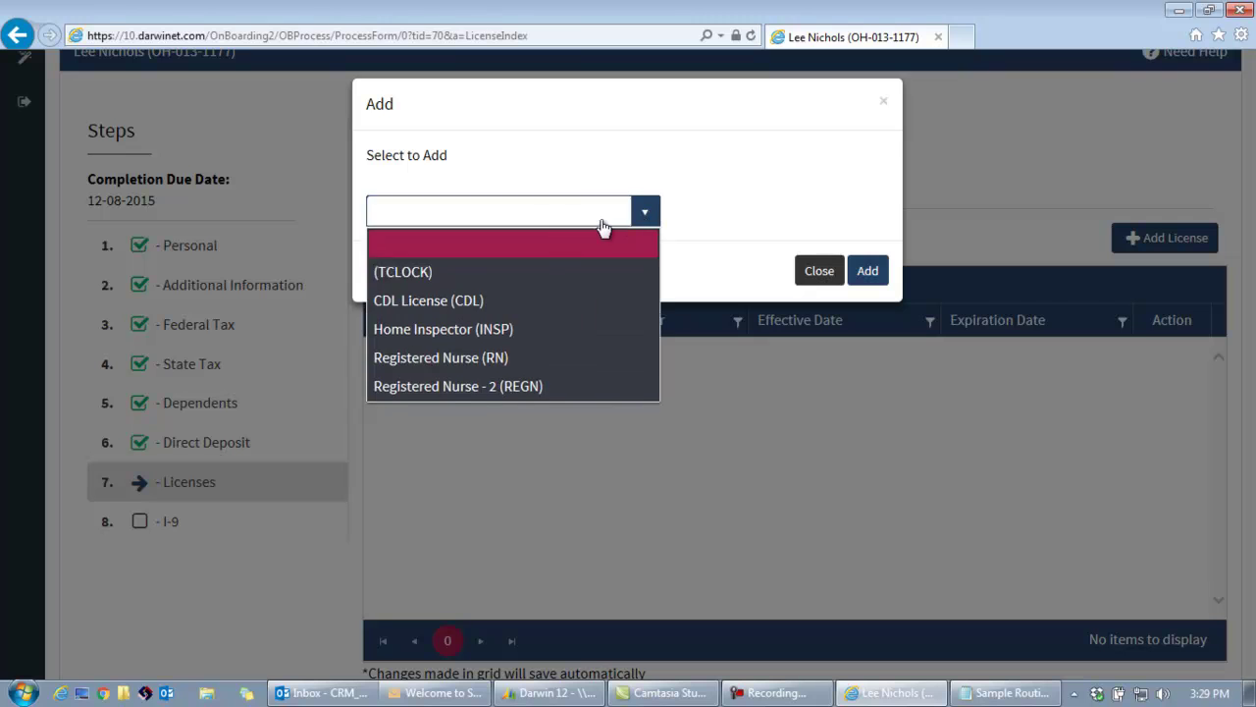
left_click(490, 295)
left_click(870, 279)
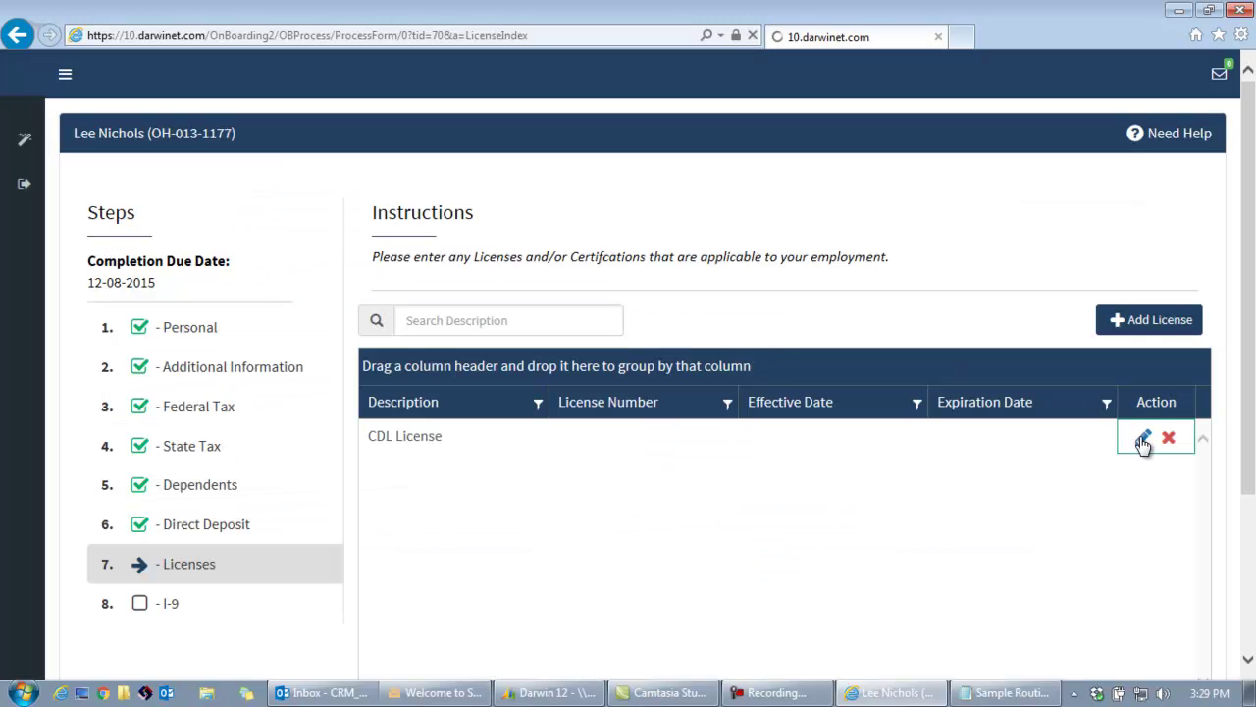
Give the CDL License its number, effective 12/01/2015 and expiring 12/23/2015, then continue to I-9.
left_click(1143, 439)
left_click(648, 375)
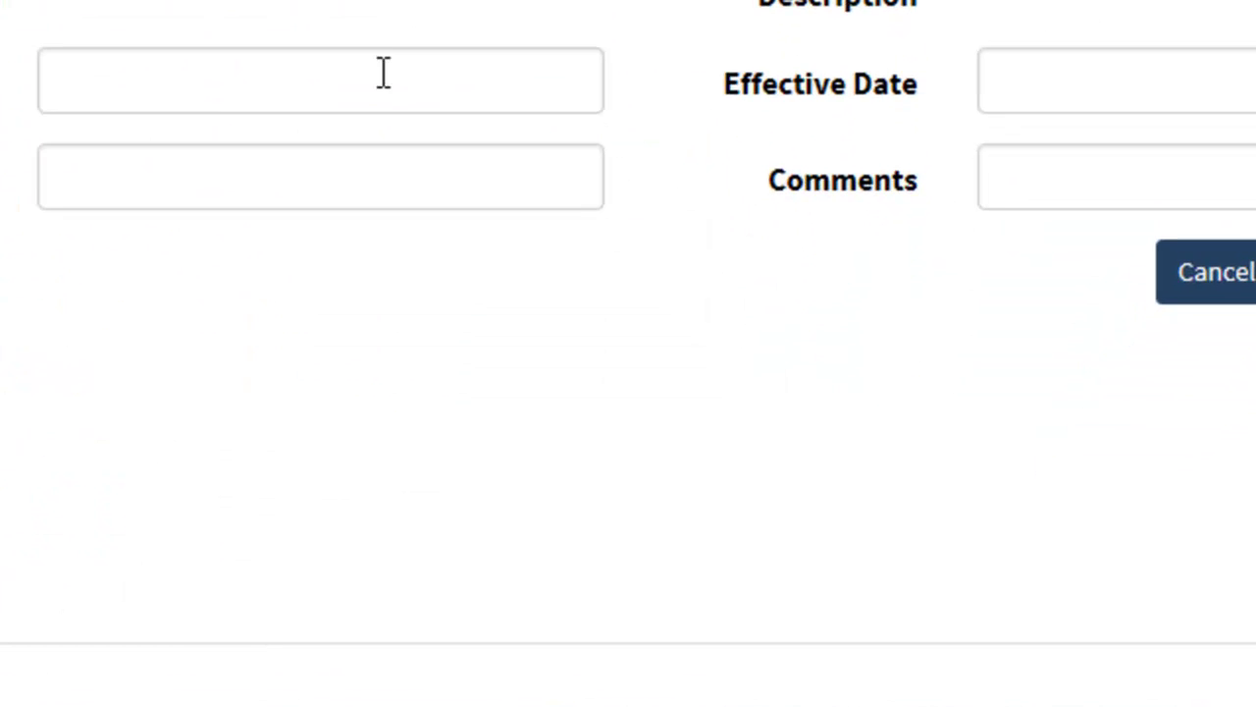
left_click(1041, 79)
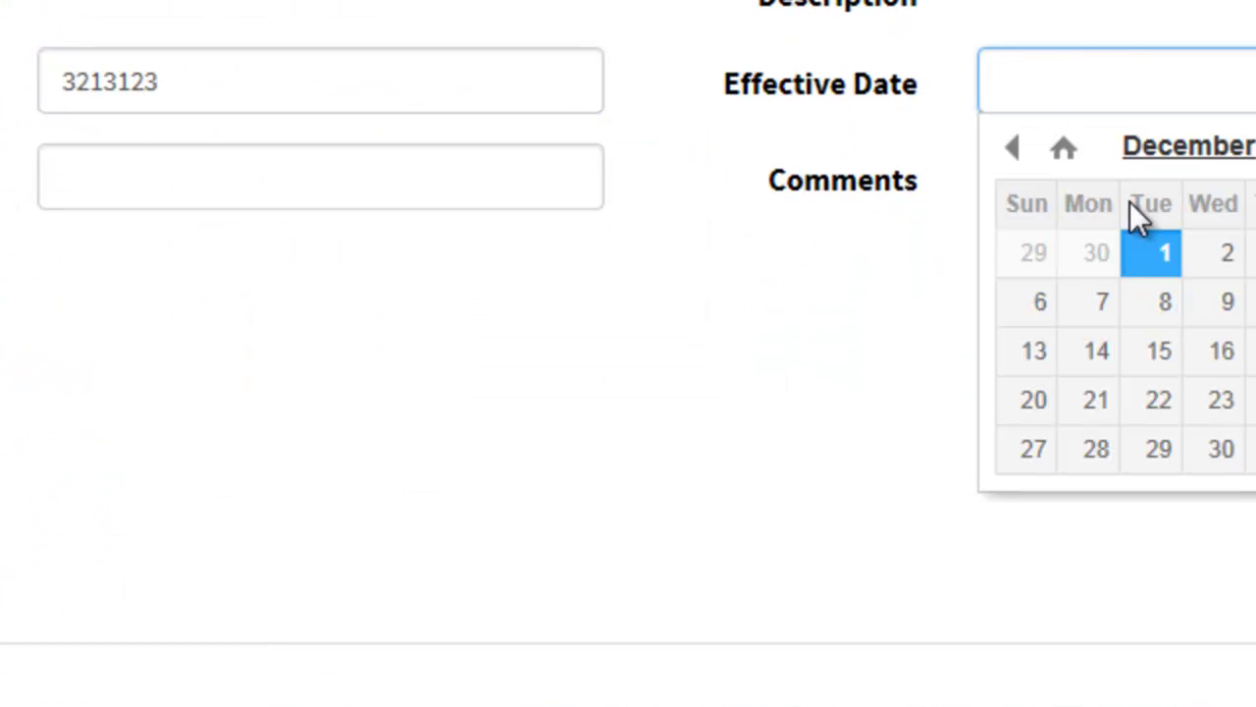
left_click(1158, 267)
left_click(499, 183)
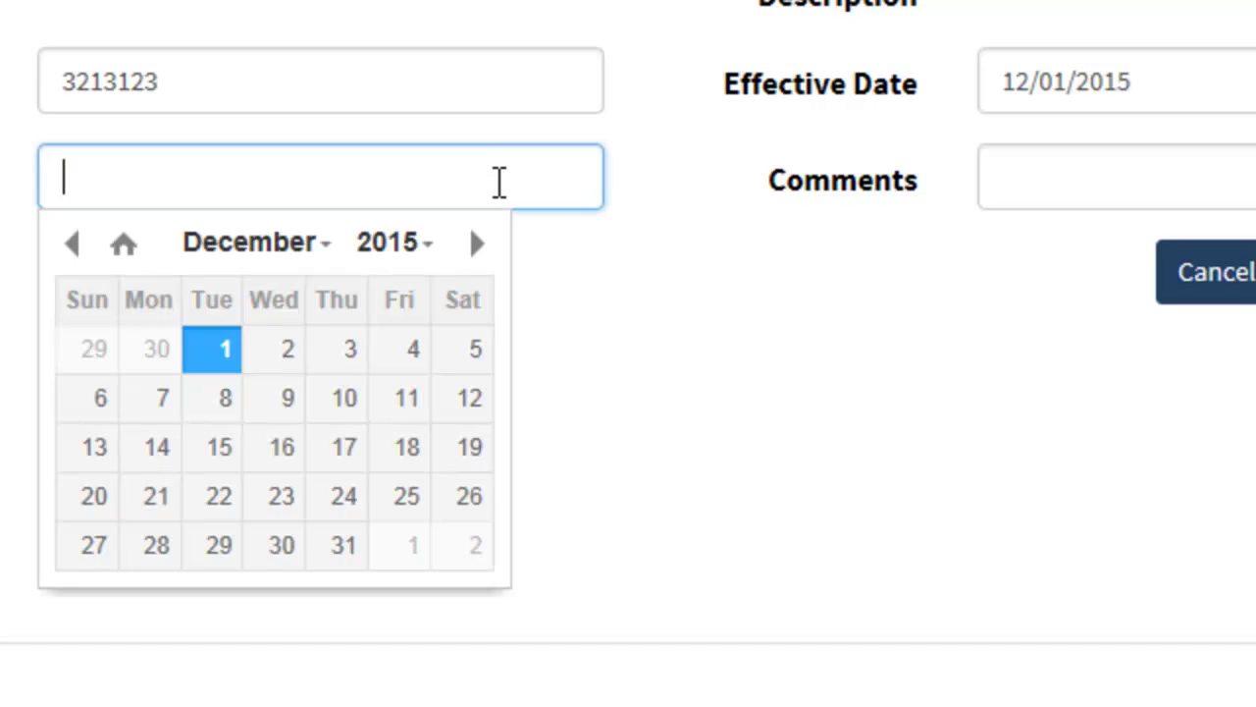
left_click(282, 496)
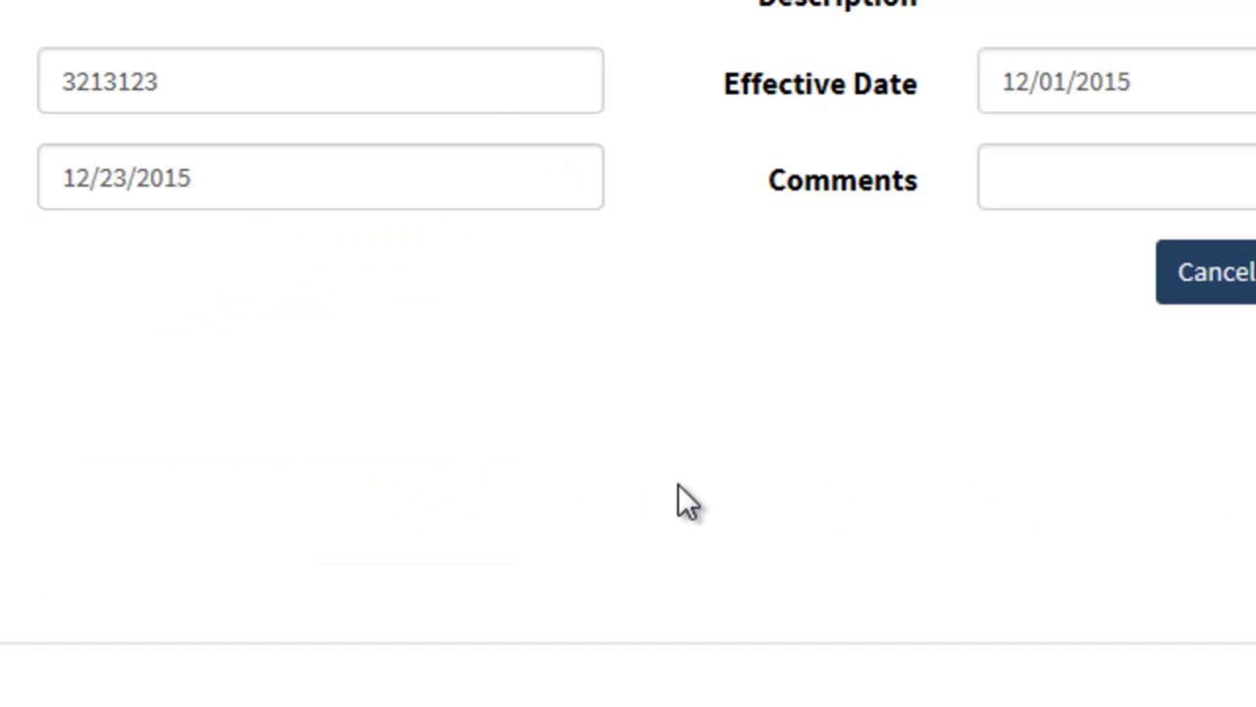
left_click_drag(1231, 154, 1209, 434)
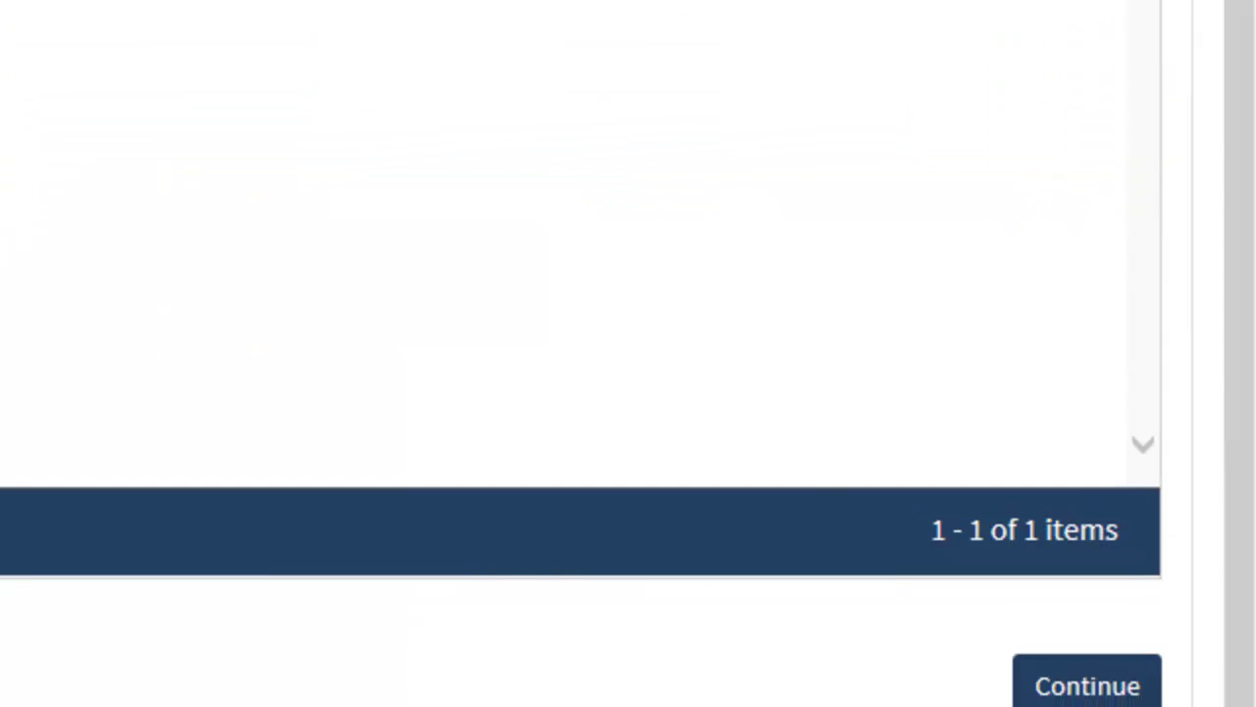
left_click(1087, 692)
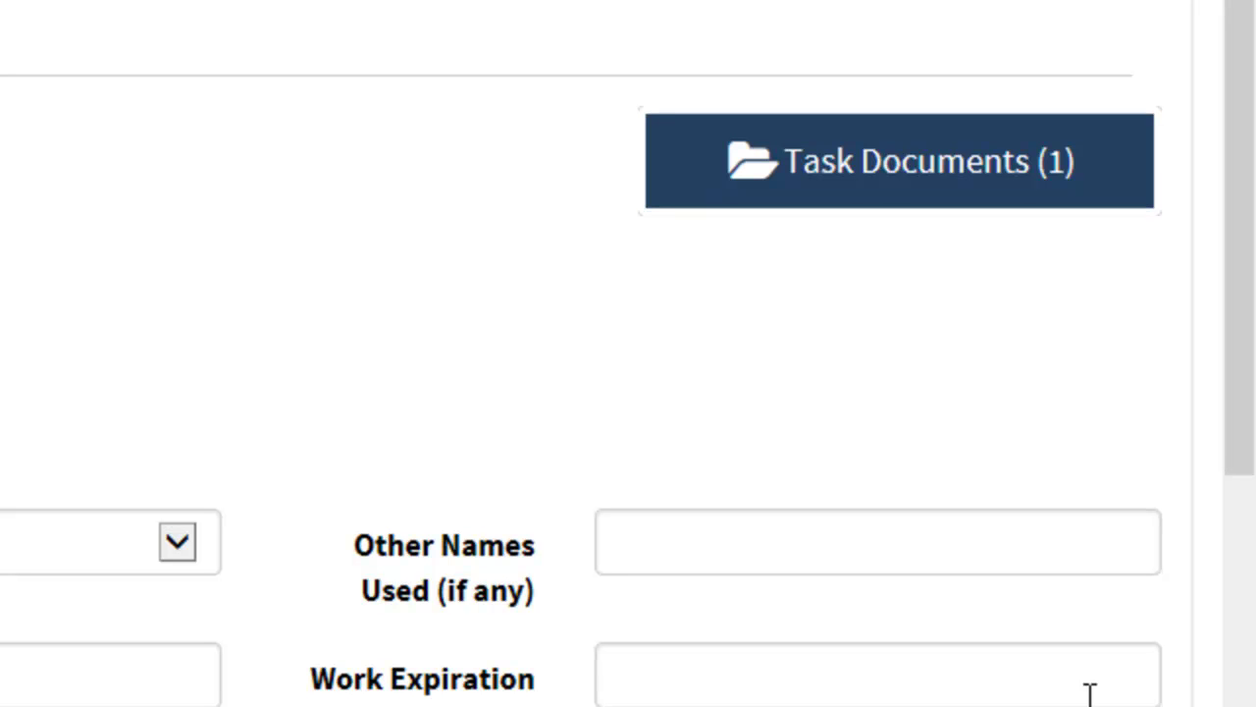
Set Resident Status to U.S. Citizen and submit to generate the Form I-9.
left_click_drag(1243, 247, 1247, 464)
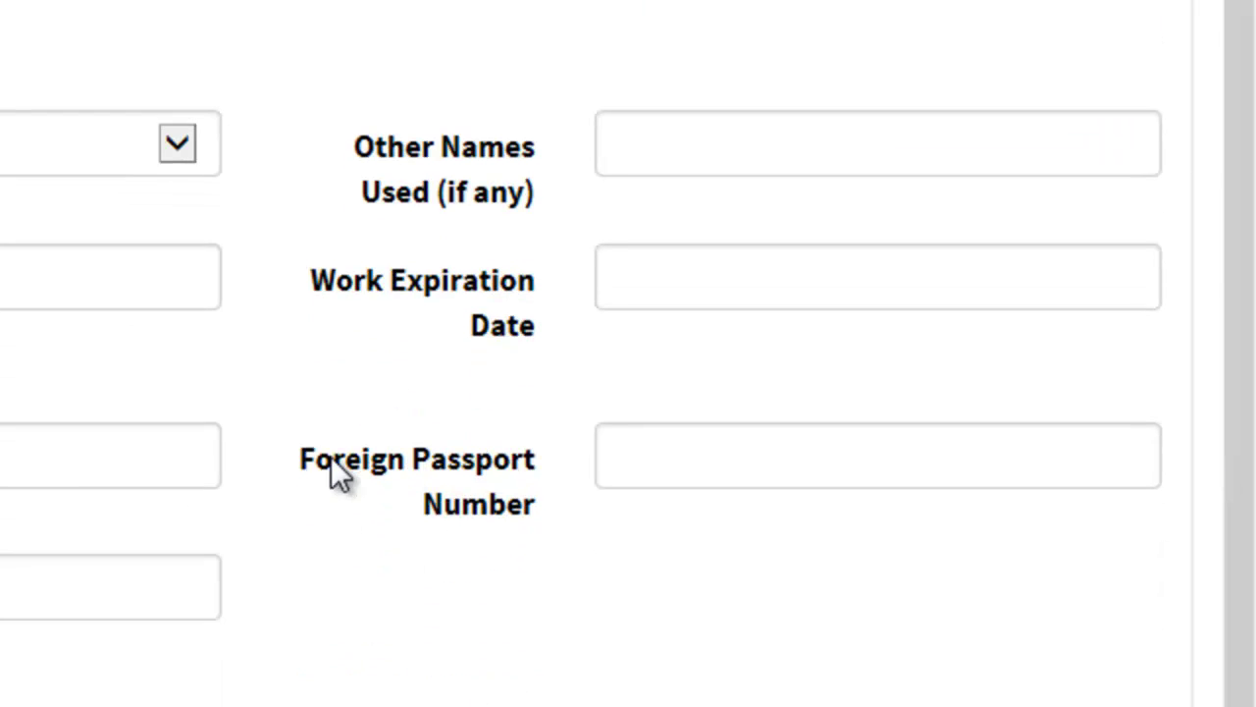
left_click(173, 143)
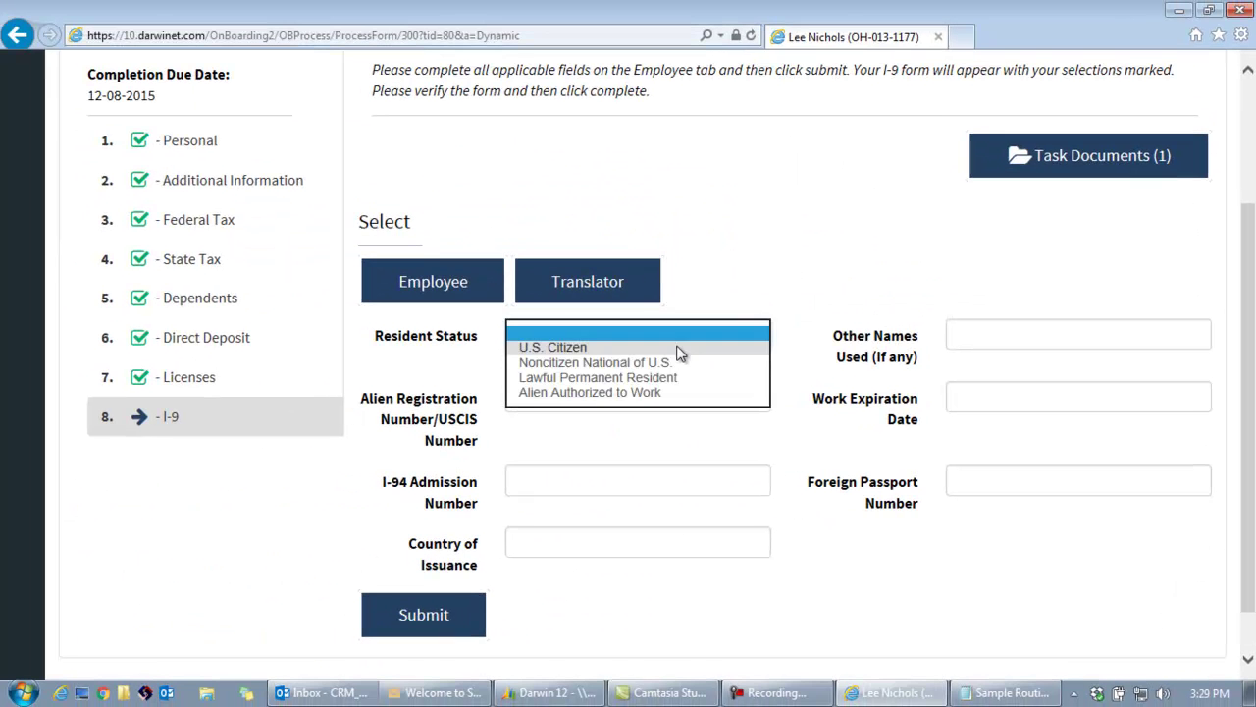
left_click(706, 352)
left_click(452, 622)
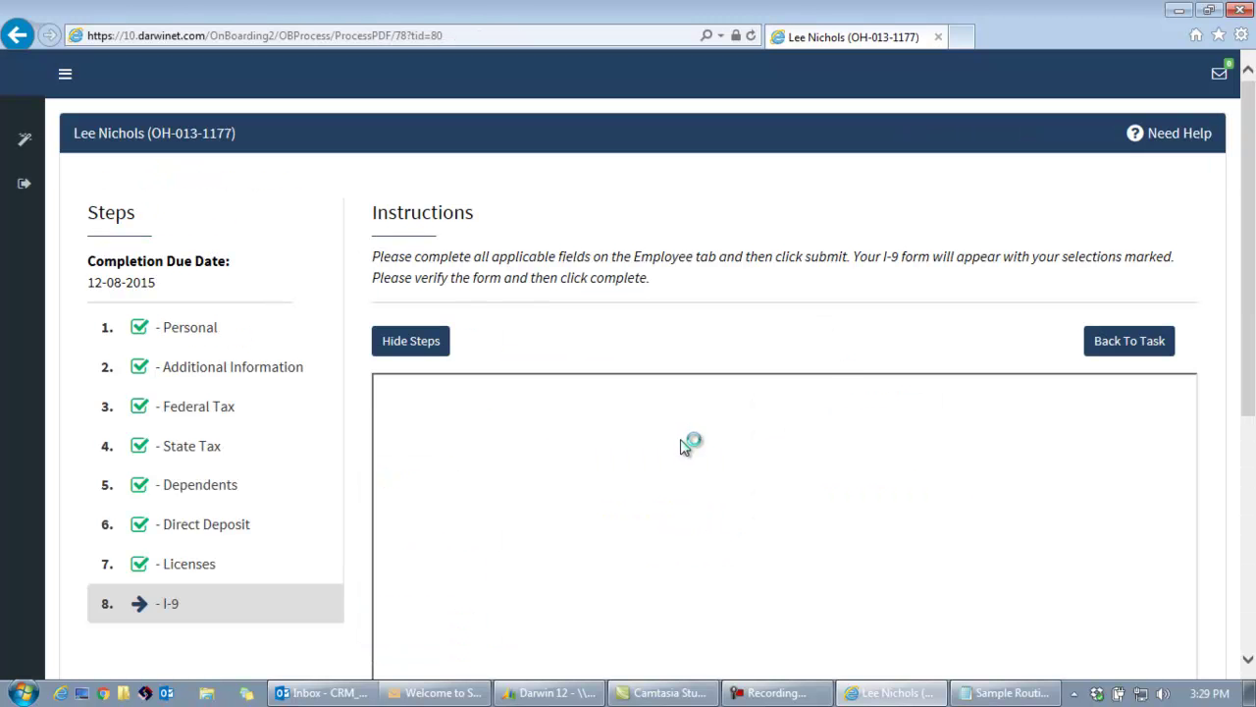
Go to page 7's employee section of the I-9 and start signing it.
scroll(613, 344, "down", 2)
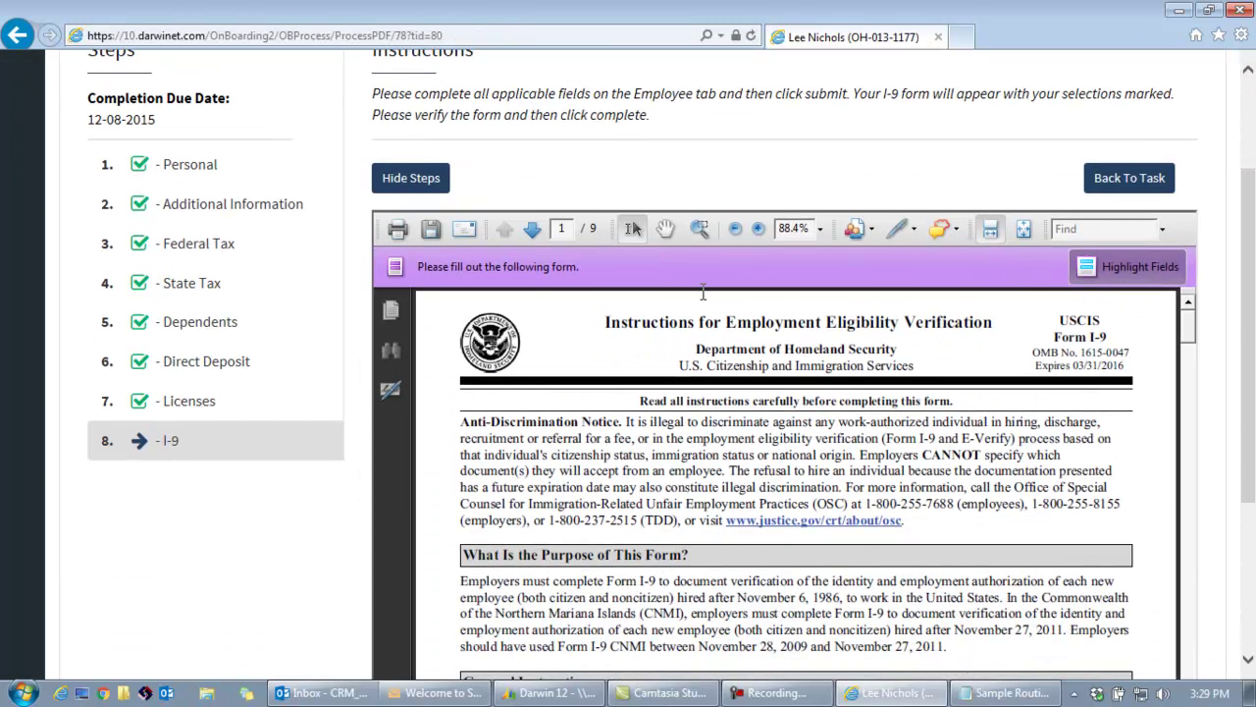
left_click(532, 229)
left_click(532, 228)
left_click(532, 228)
left_click(532, 229)
left_click(532, 229)
left_click(532, 229)
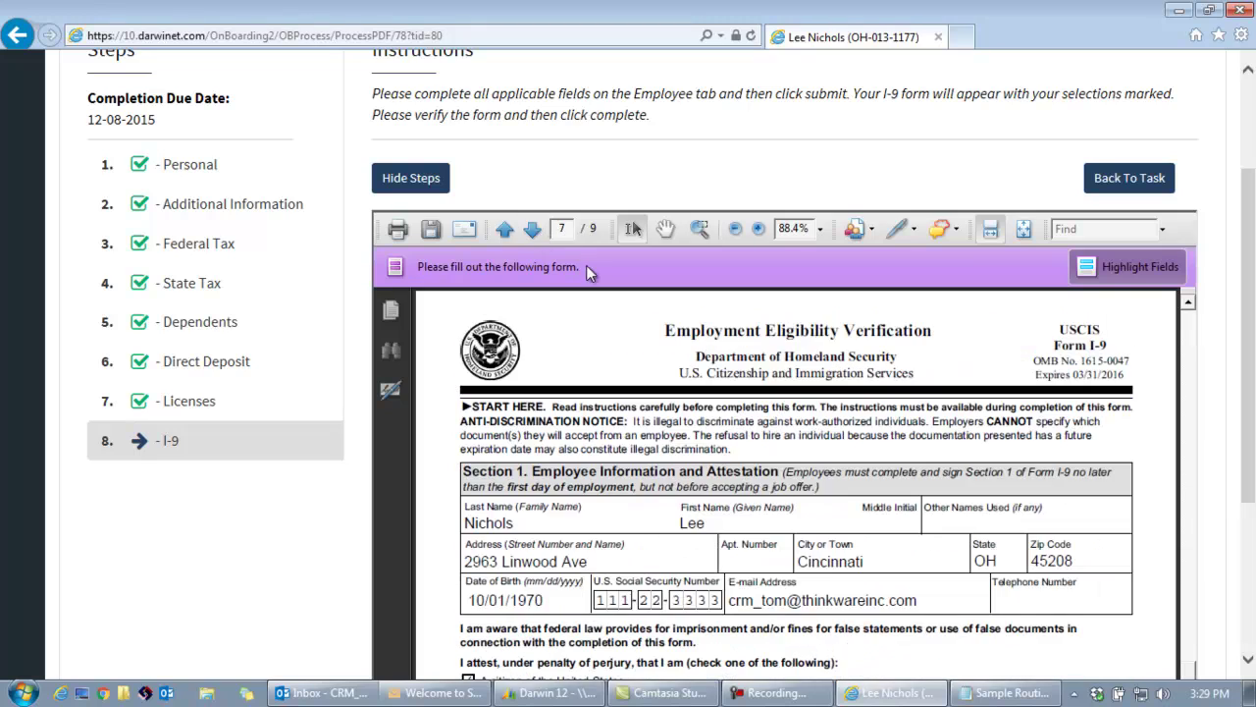
left_click_drag(1245, 338, 1230, 472)
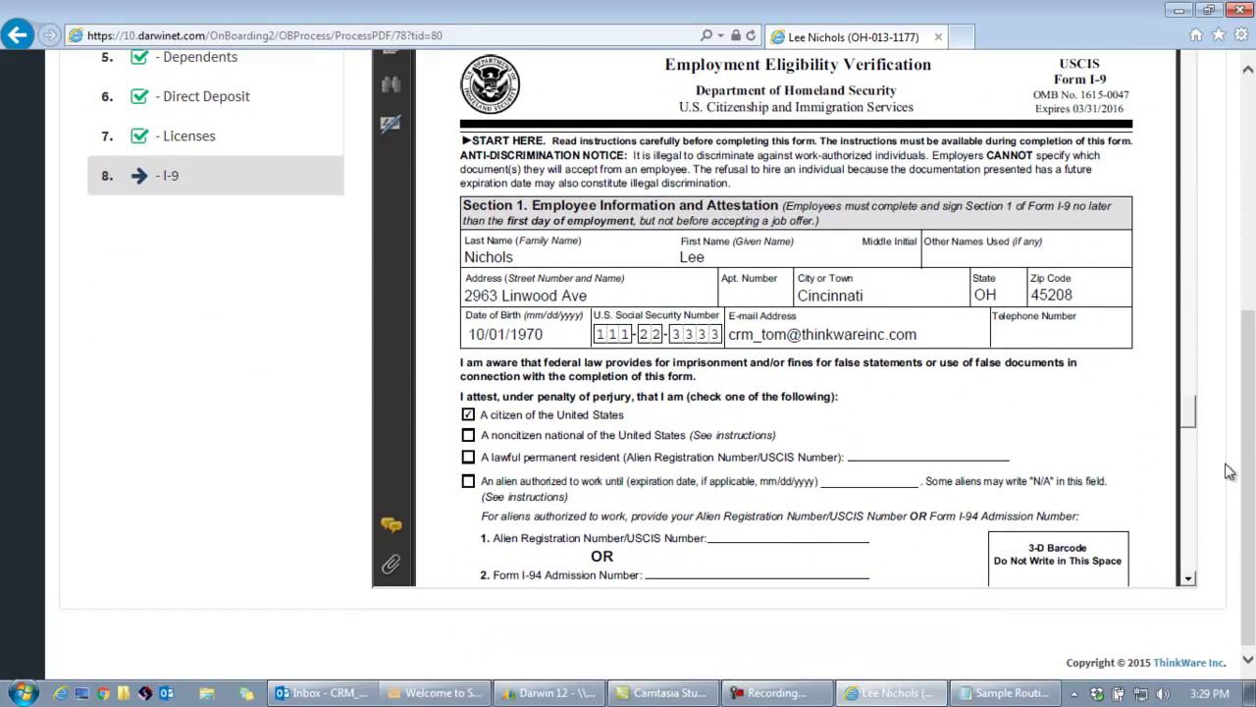
left_click_drag(1188, 412, 1188, 444)
left_click(1126, 487)
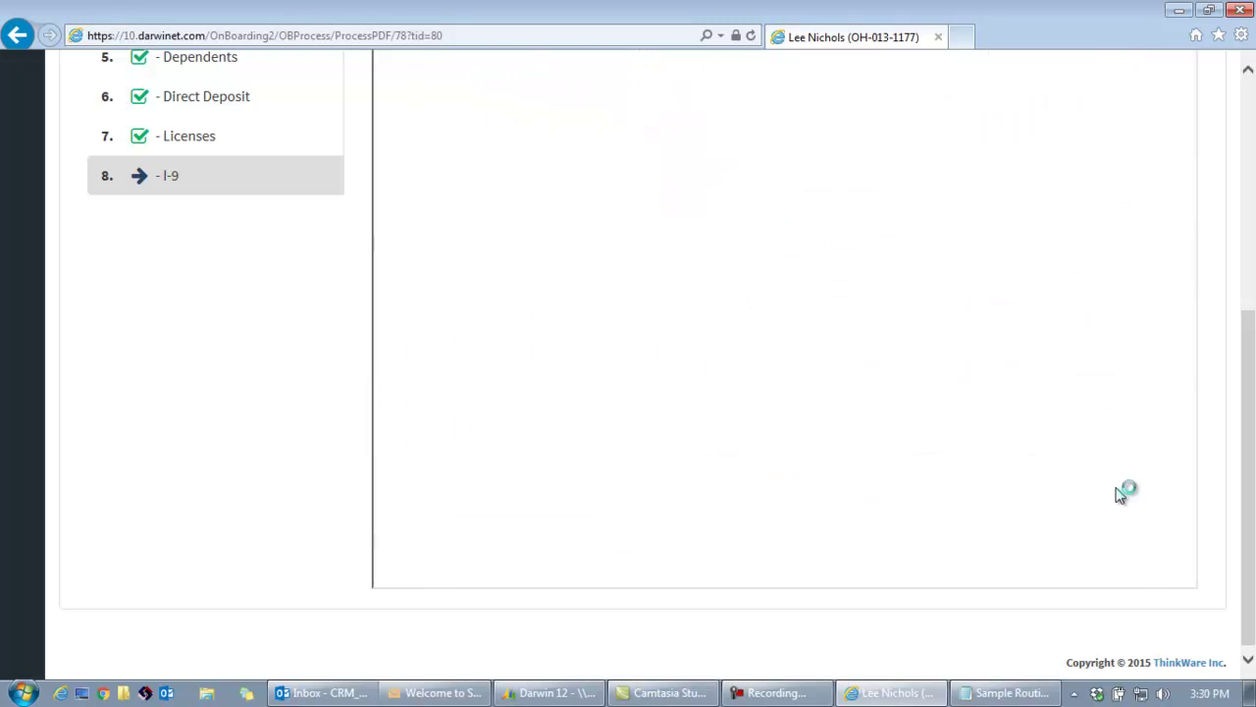
Verify the I-9 signature with the employee's user ID, password and SSN, then return to the document list.
left_click(559, 85)
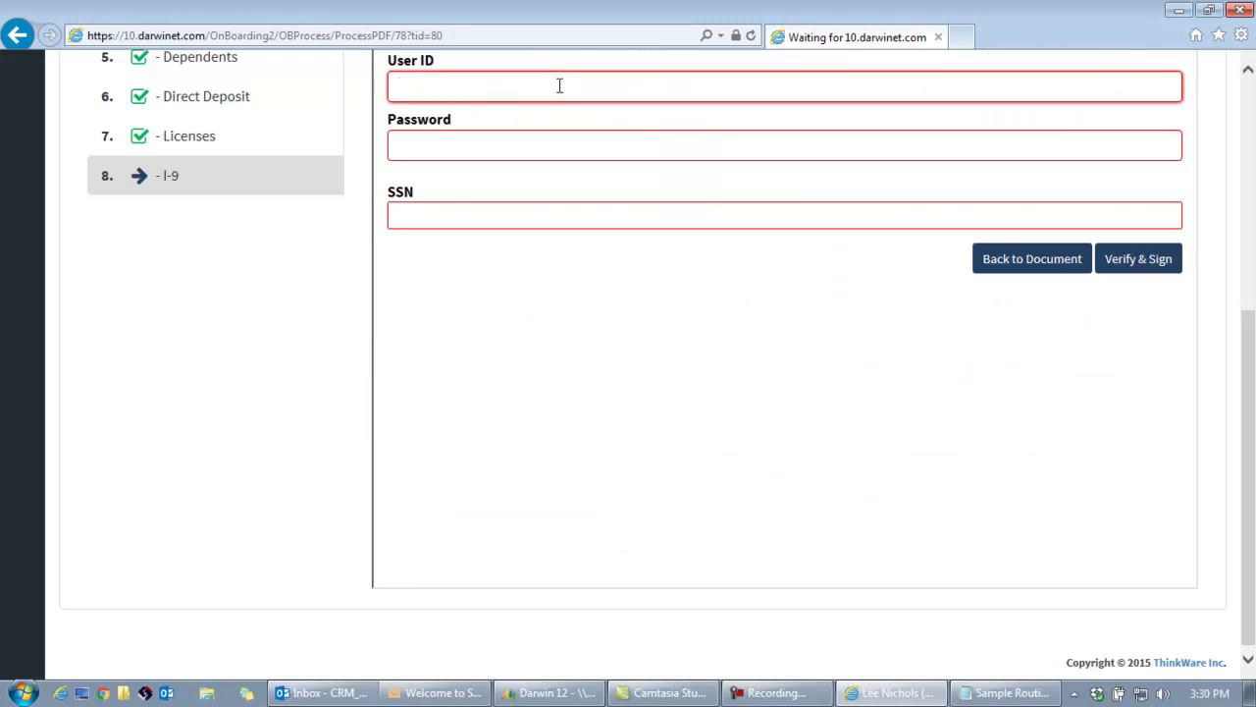
type("lee")
left_click(551, 114)
left_click(481, 142)
type("••••")
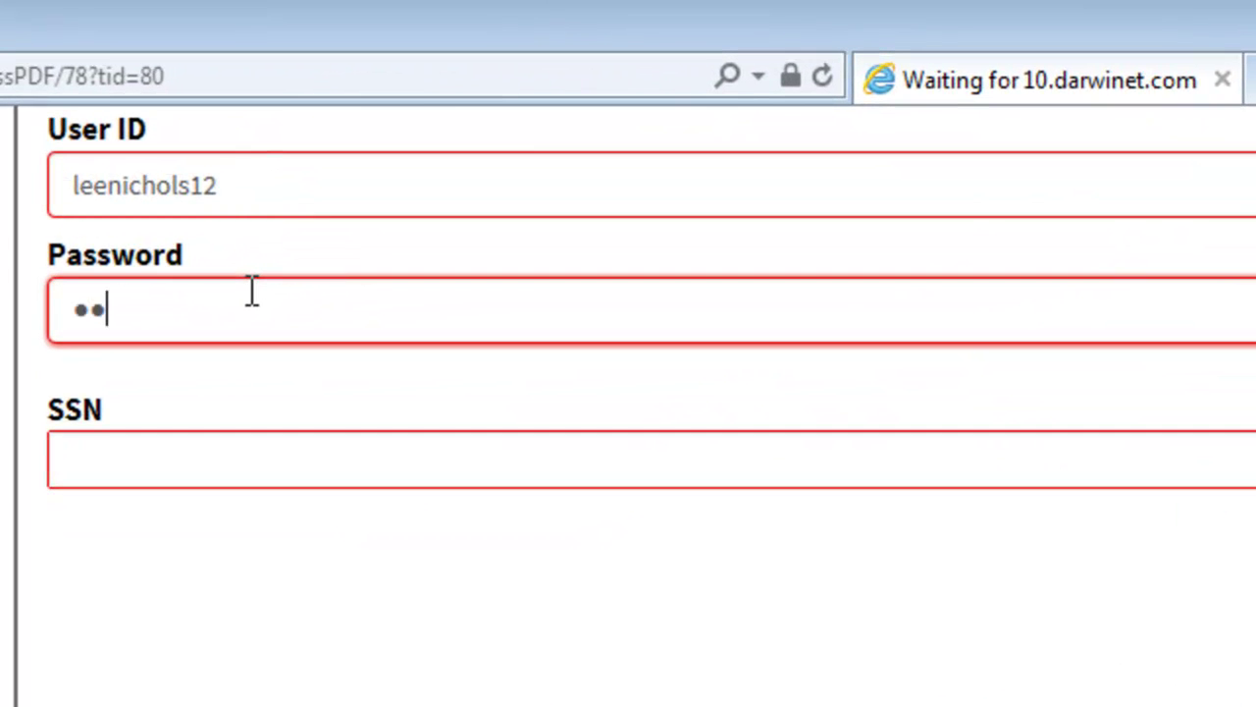
type("••••")
left_click(255, 465)
type("111-2")
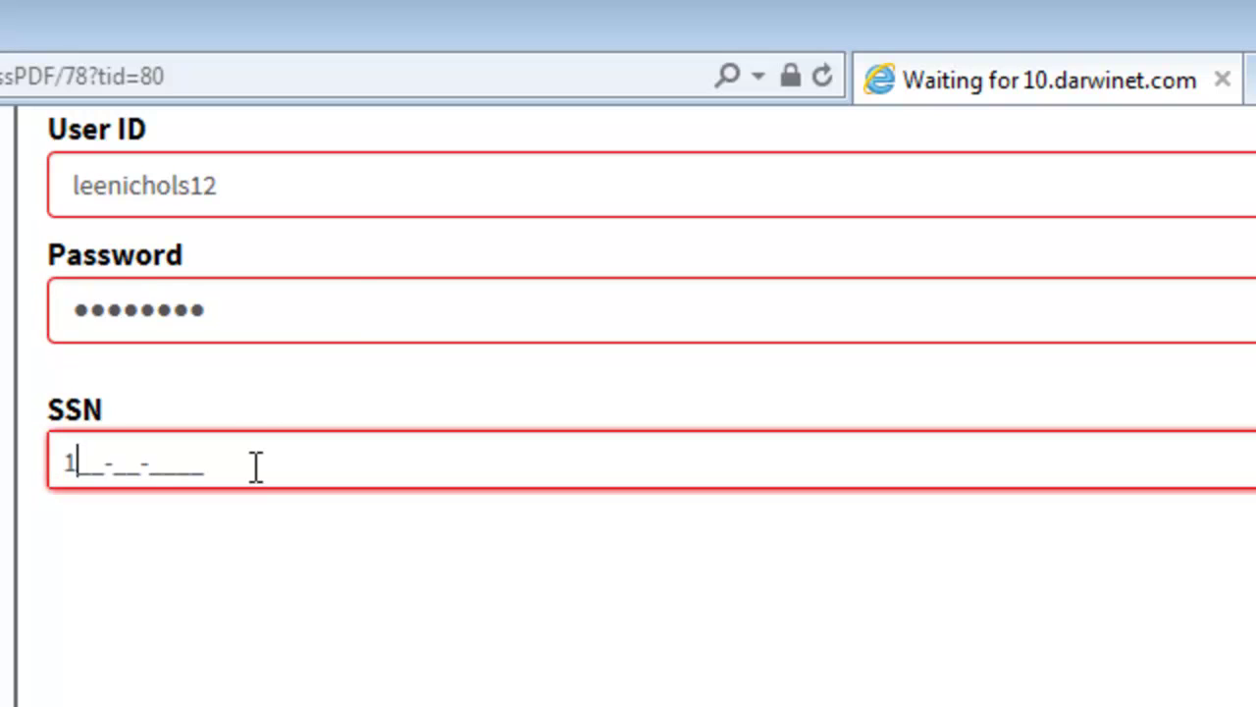
type("2-3333")
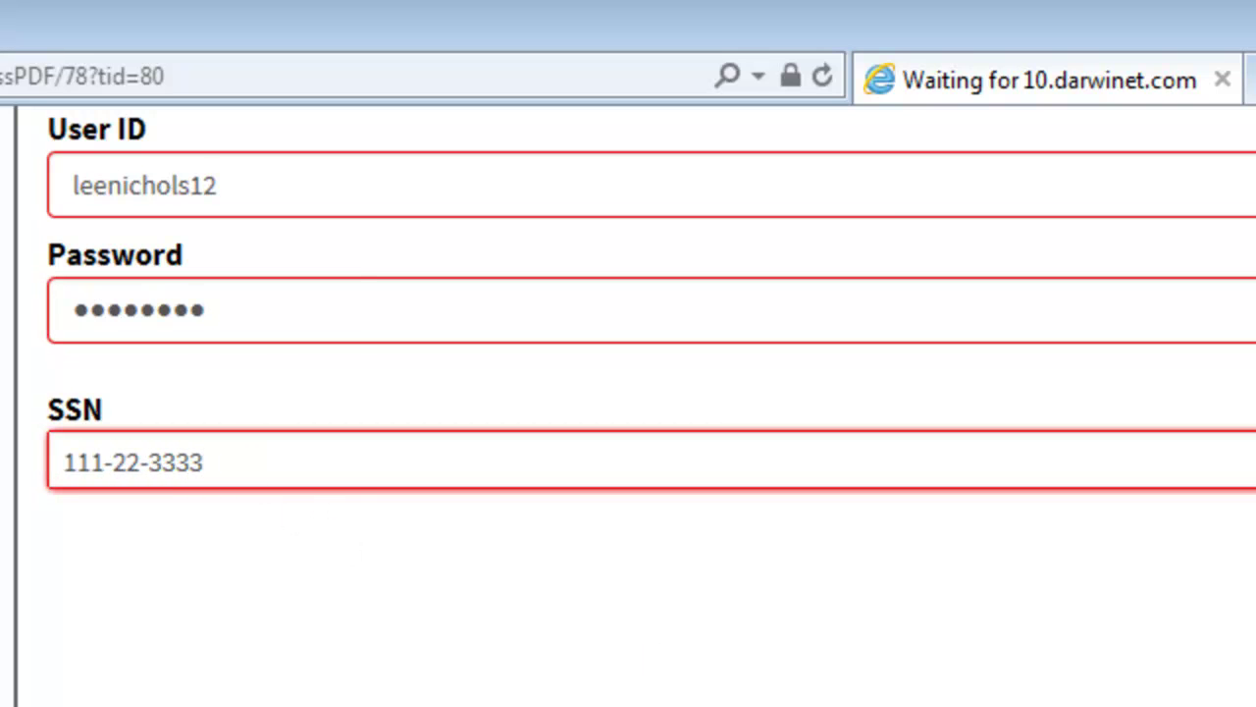
key("Tab")
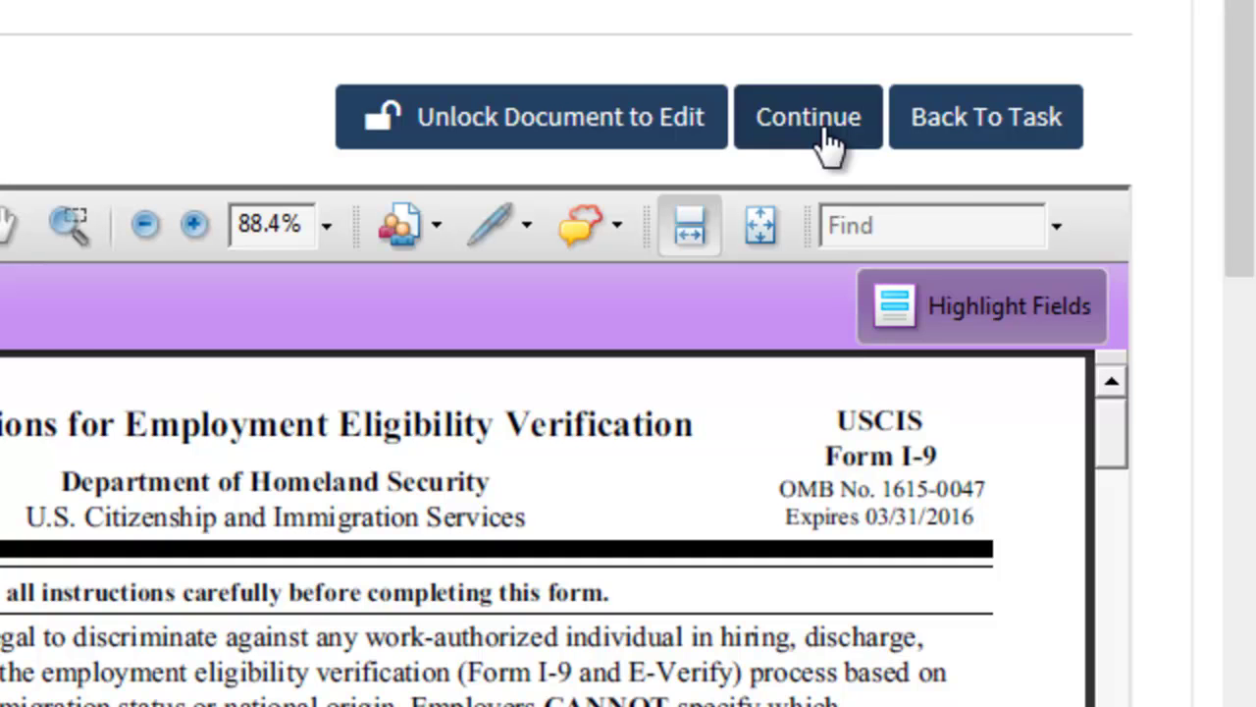
left_click(808, 118)
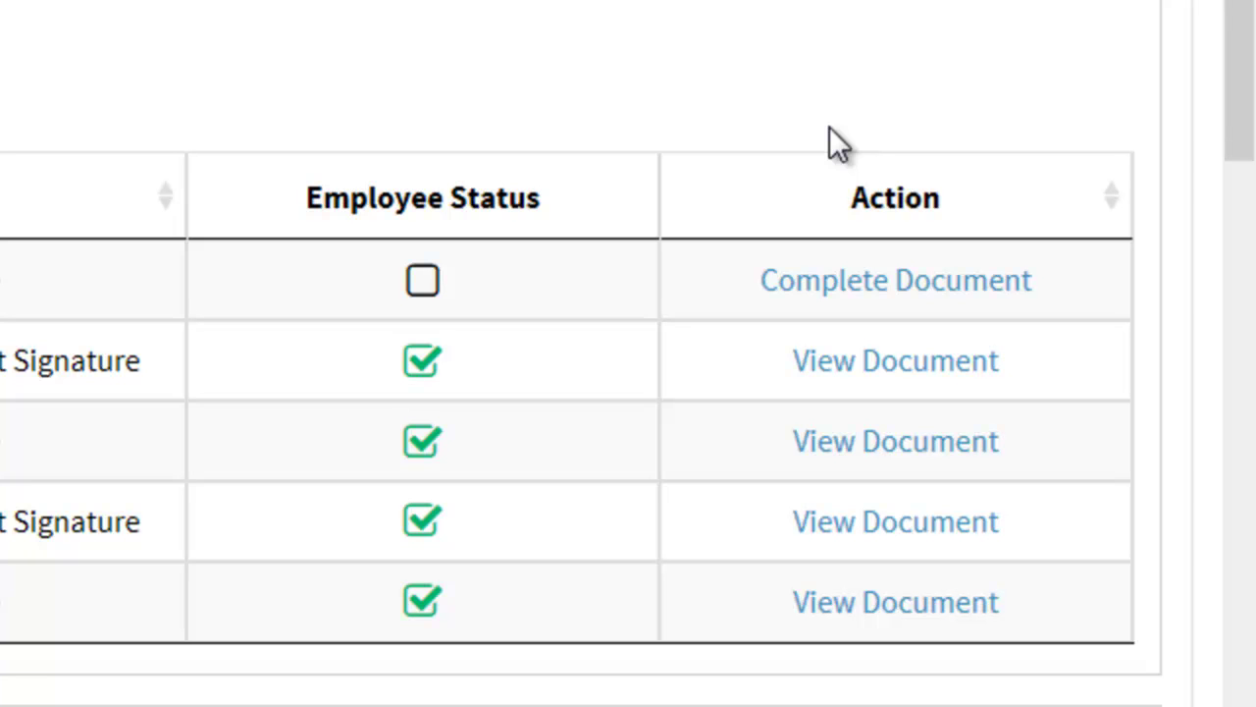
Review the Finalize page's documents and tasks, then open the Employee Handbook to complete it.
left_click_drag(99, 417, 229, 420)
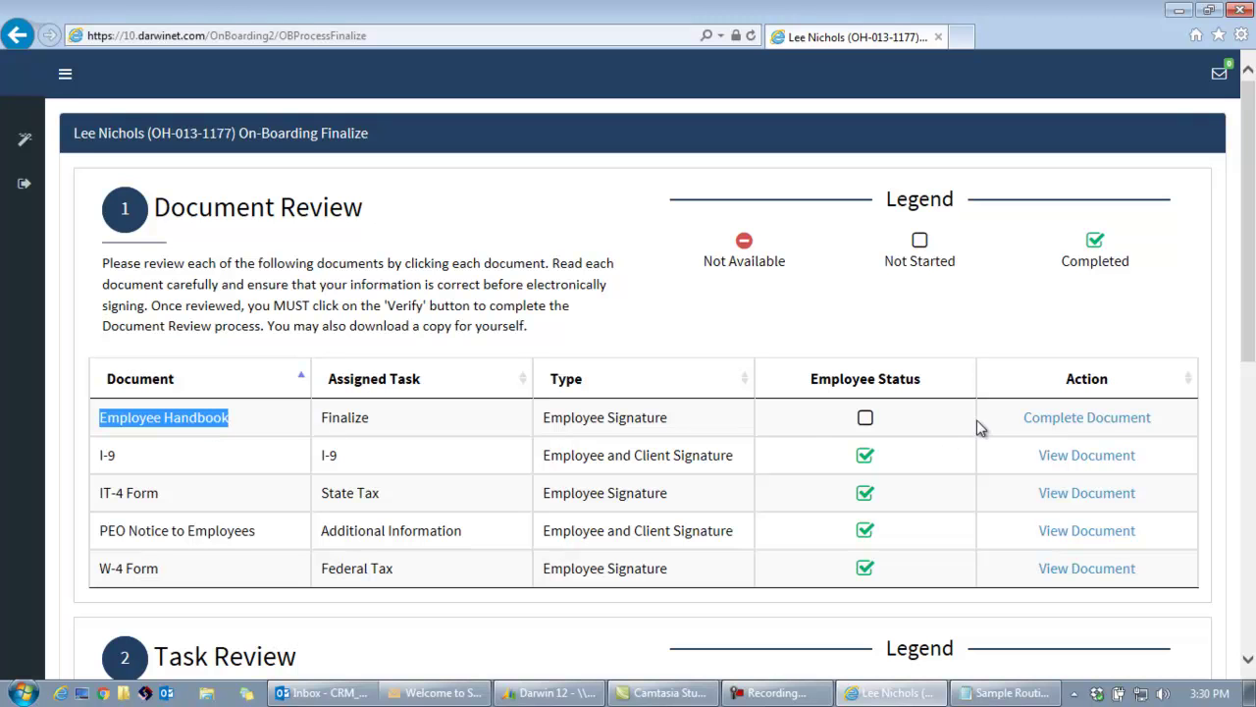
left_click_drag(1253, 308, 1253, 591)
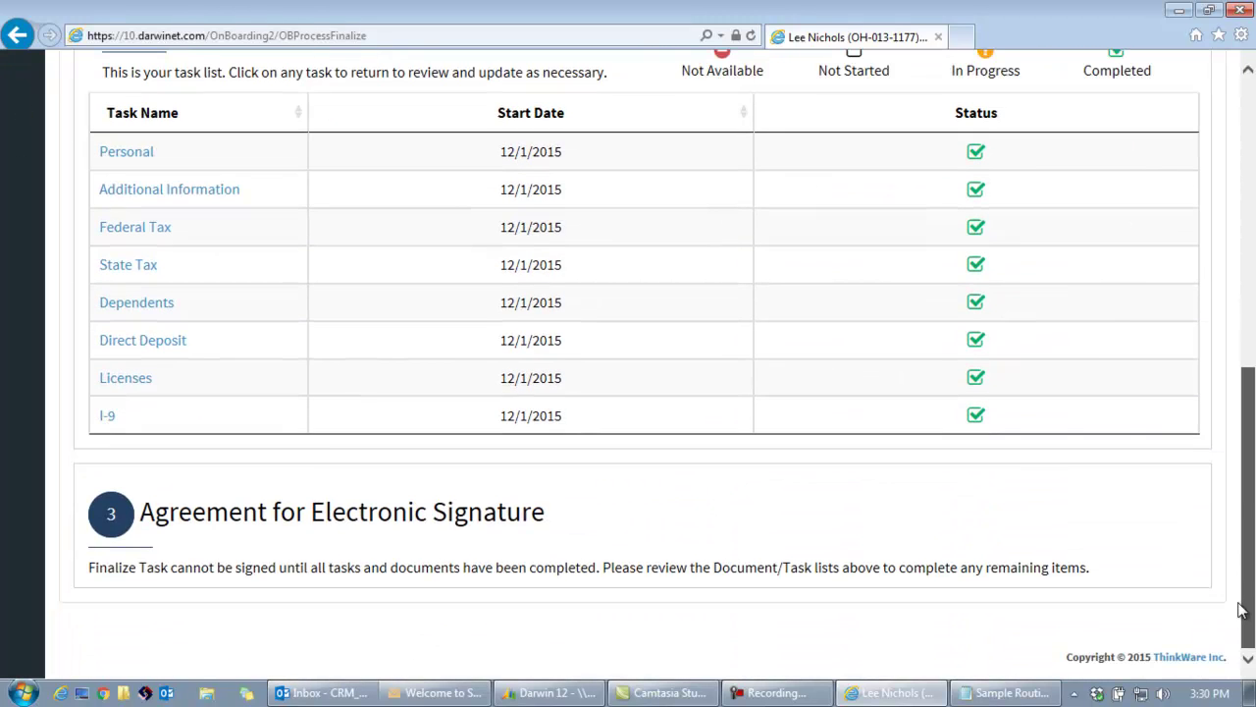
left_click_drag(1251, 531, 1251, 243)
scroll(1252, 308, "down", 3)
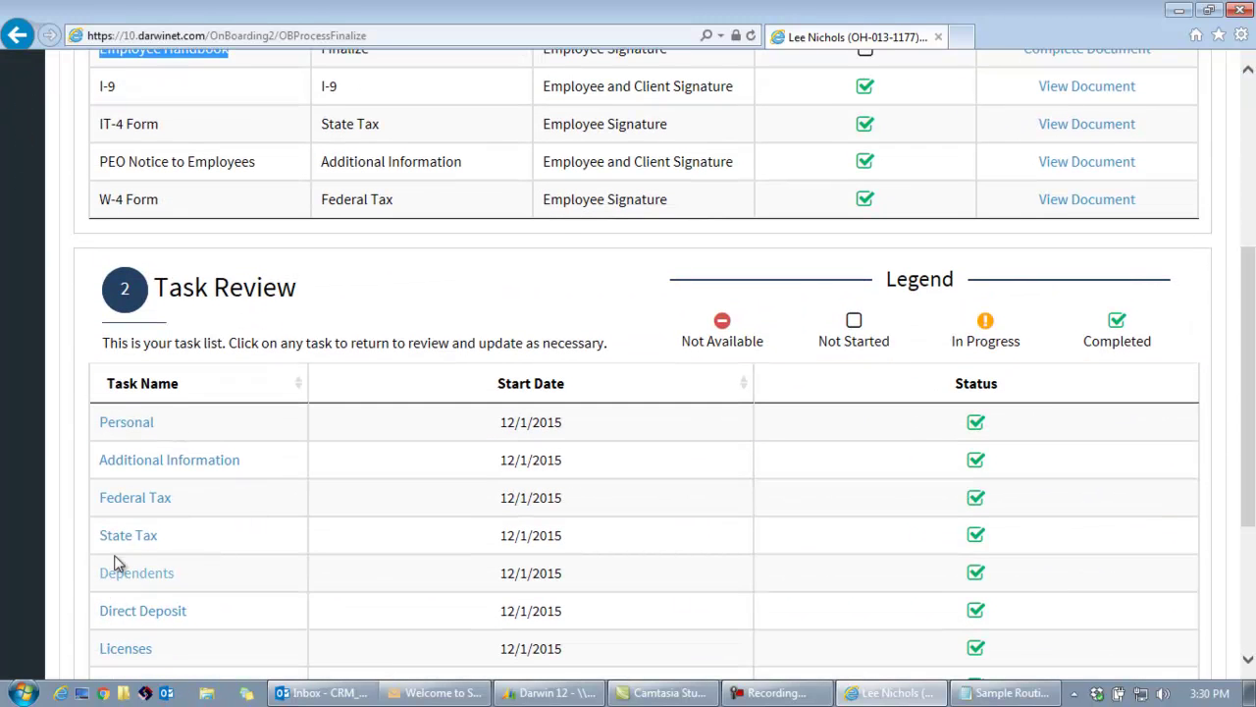
left_click_drag(1252, 457, 1255, 345)
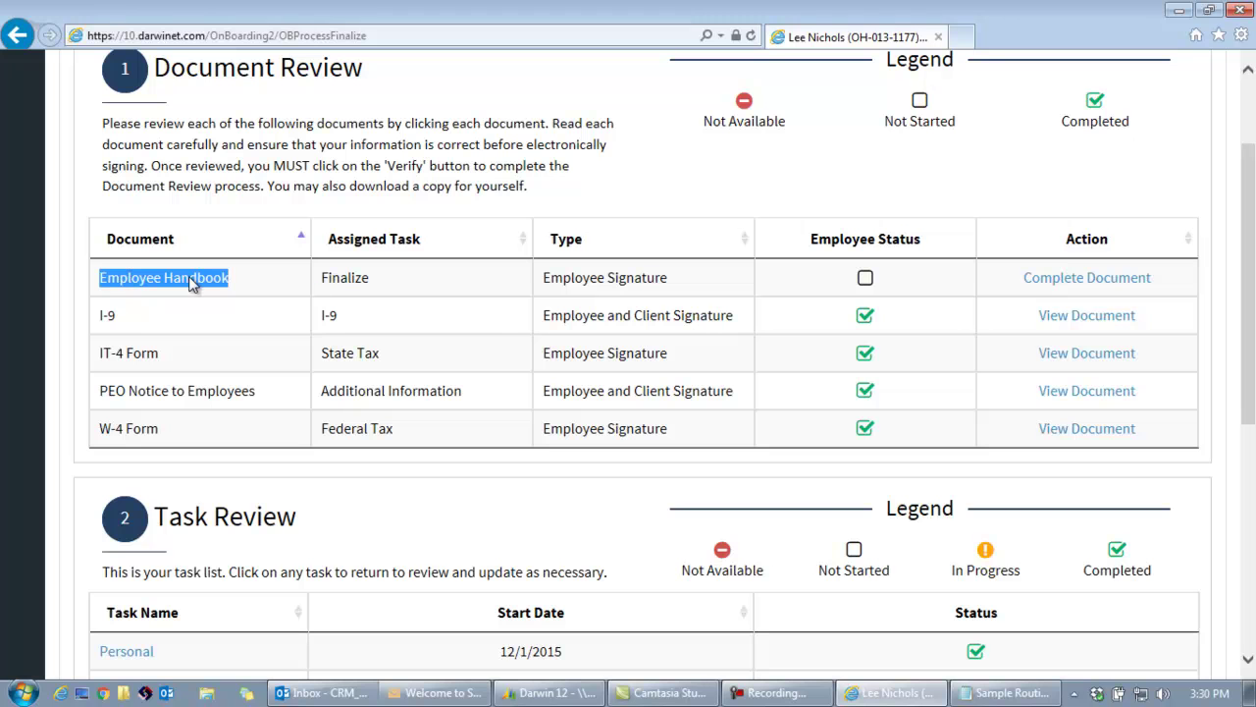
left_click(1058, 279)
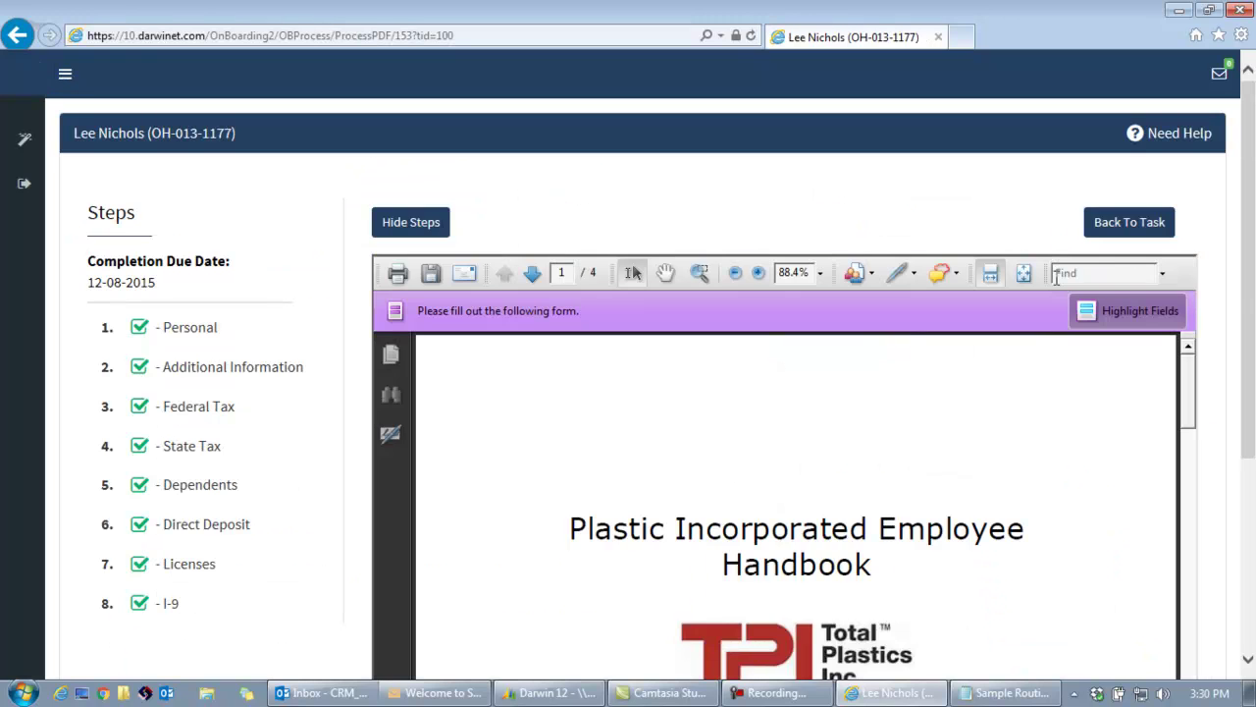
Scroll the handbook to the Employee Acknowledgement and start signing it.
scroll(1245, 291, "down", 2)
left_click_drag(1193, 206, 1202, 261)
scroll(1249, 265, "down", 1)
left_click_drag(1195, 210, 1188, 549)
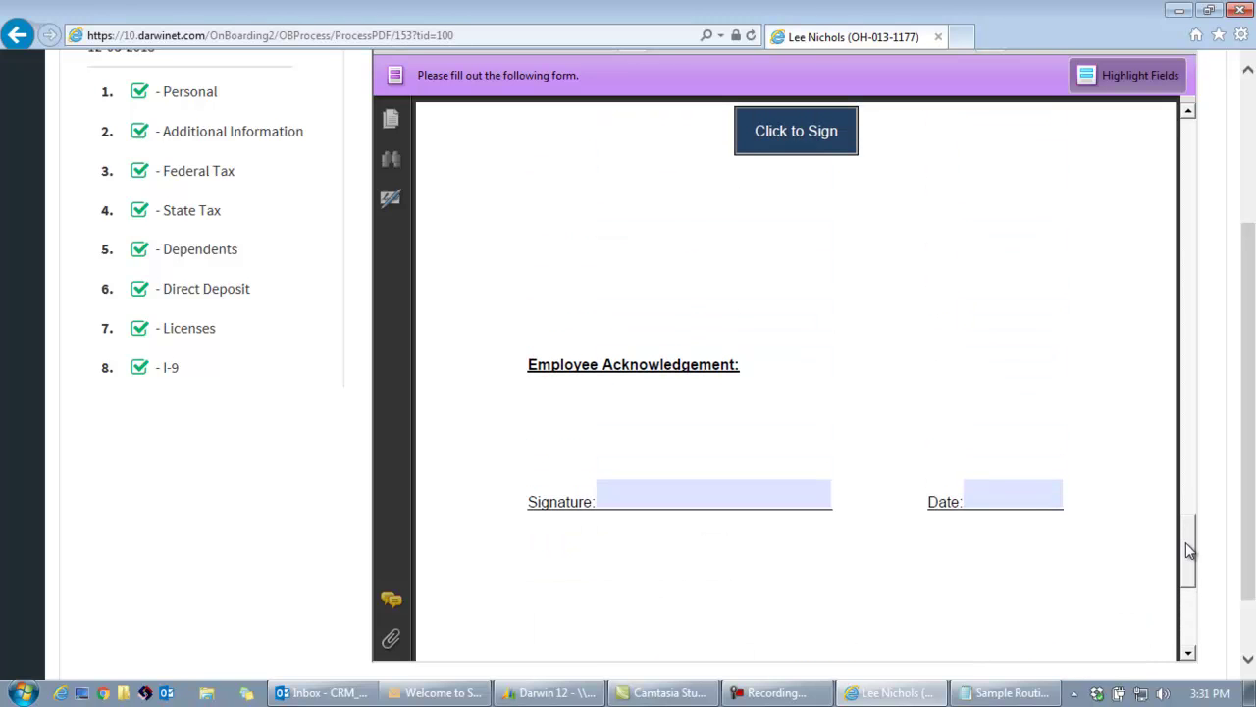
left_click(806, 137)
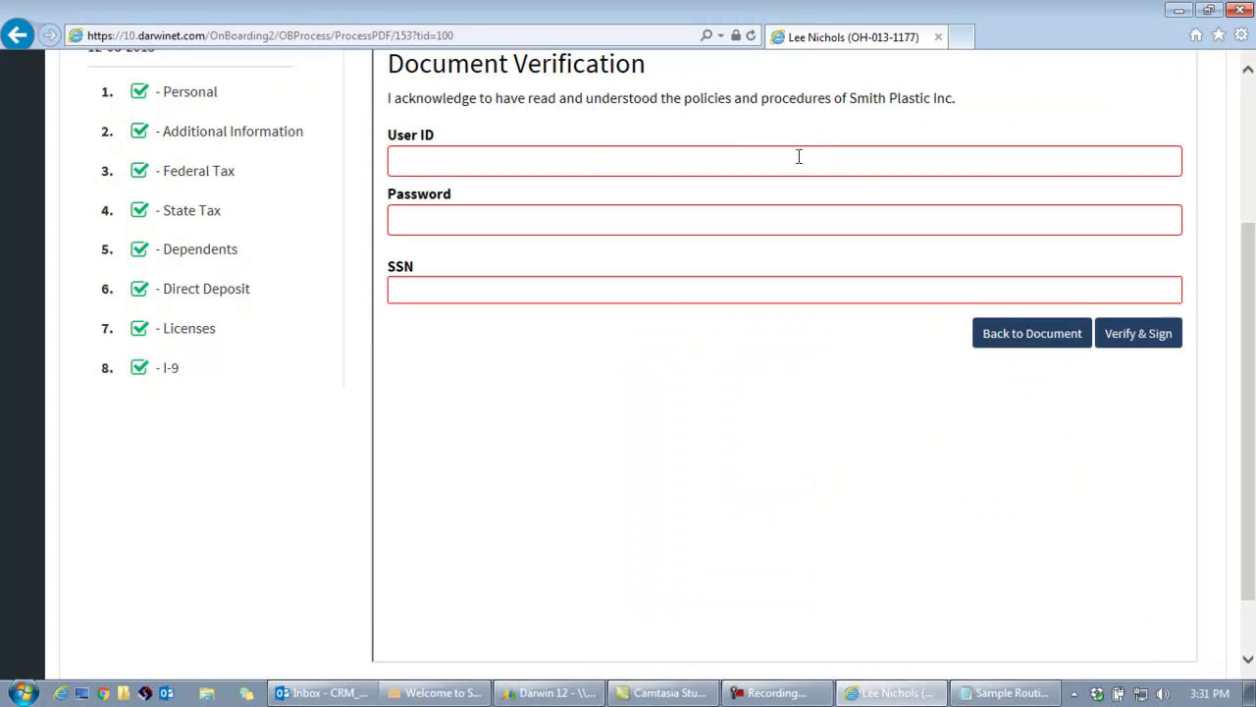
Fill in the employee's User ID, password and SSN to verify the handbook signature.
left_click(685, 155)
type("041000124")
left_click_drag(600, 171, 370, 168)
type("lee")
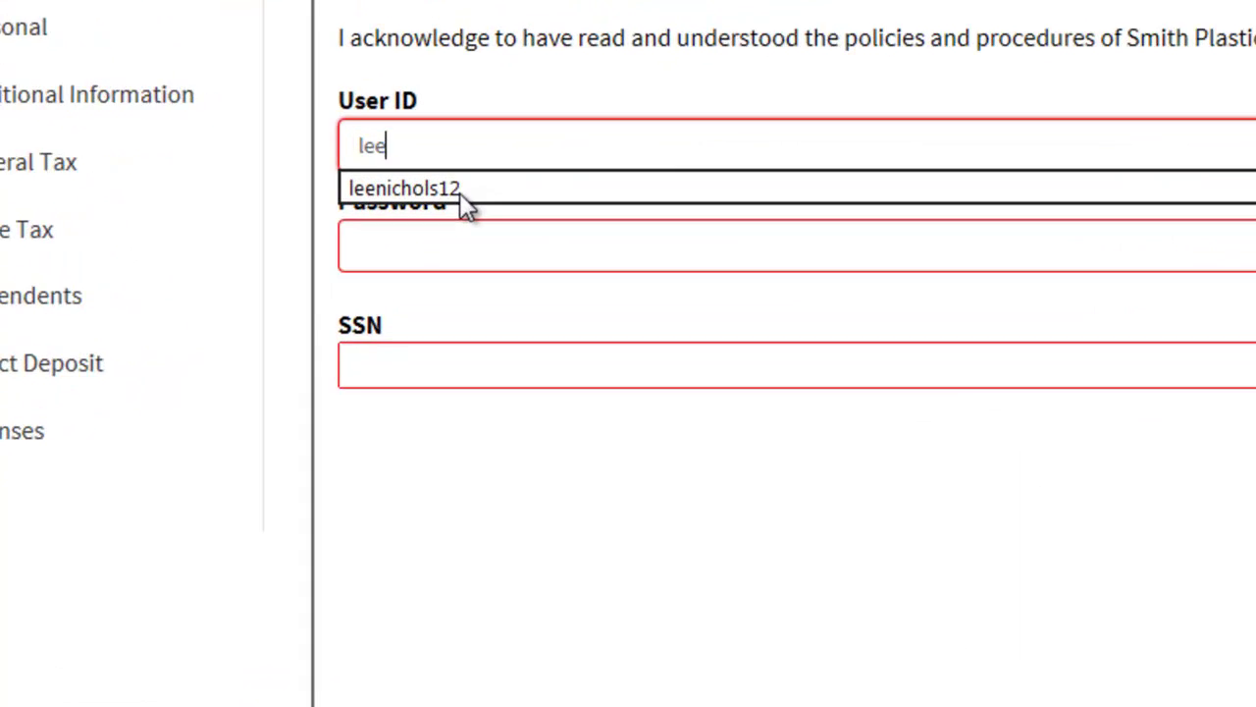
left_click(461, 193)
left_click(464, 244)
type("********")
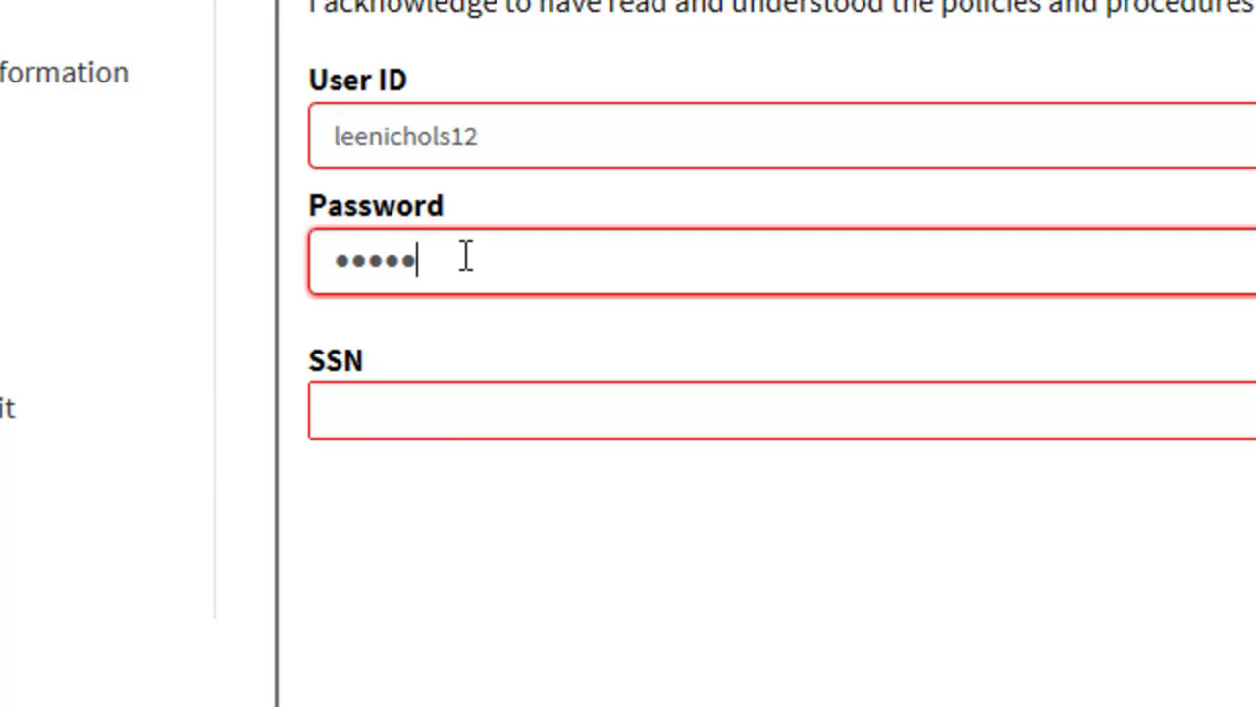
left_click(421, 424)
type("111223333")
key("Tab")
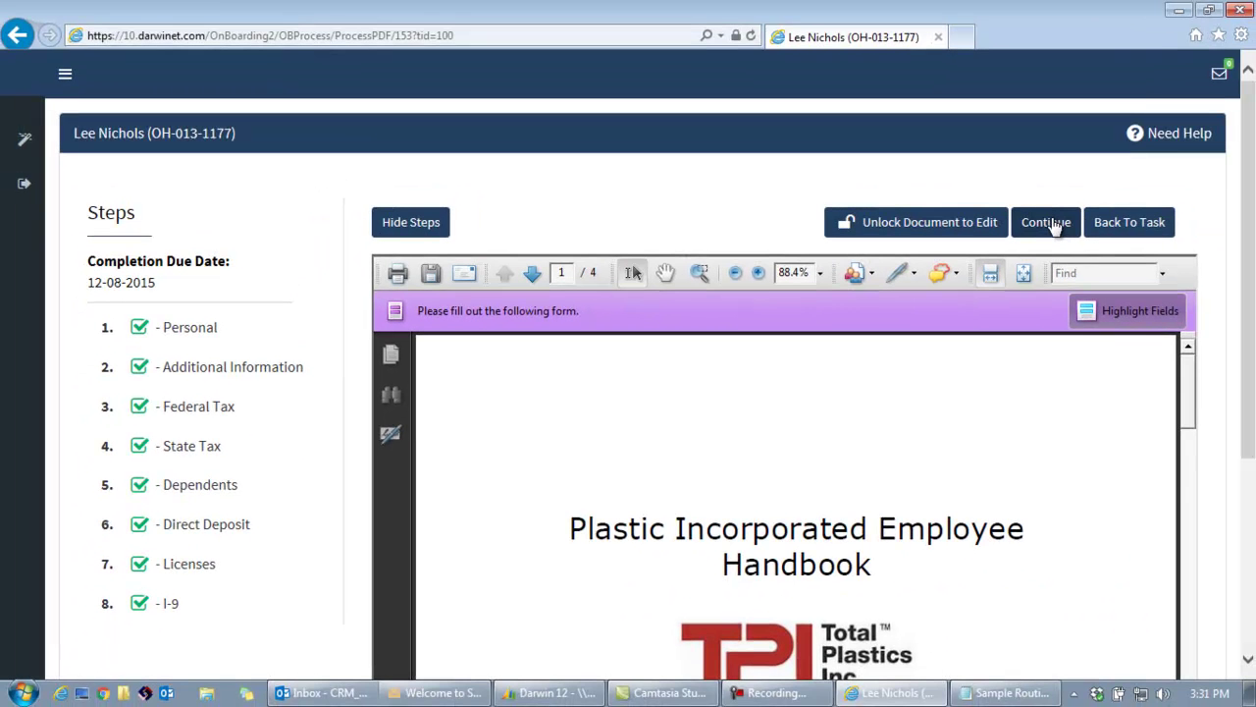
Continue to the finalize page and accept the Agreement for Electronic Signature.
left_click(1055, 225)
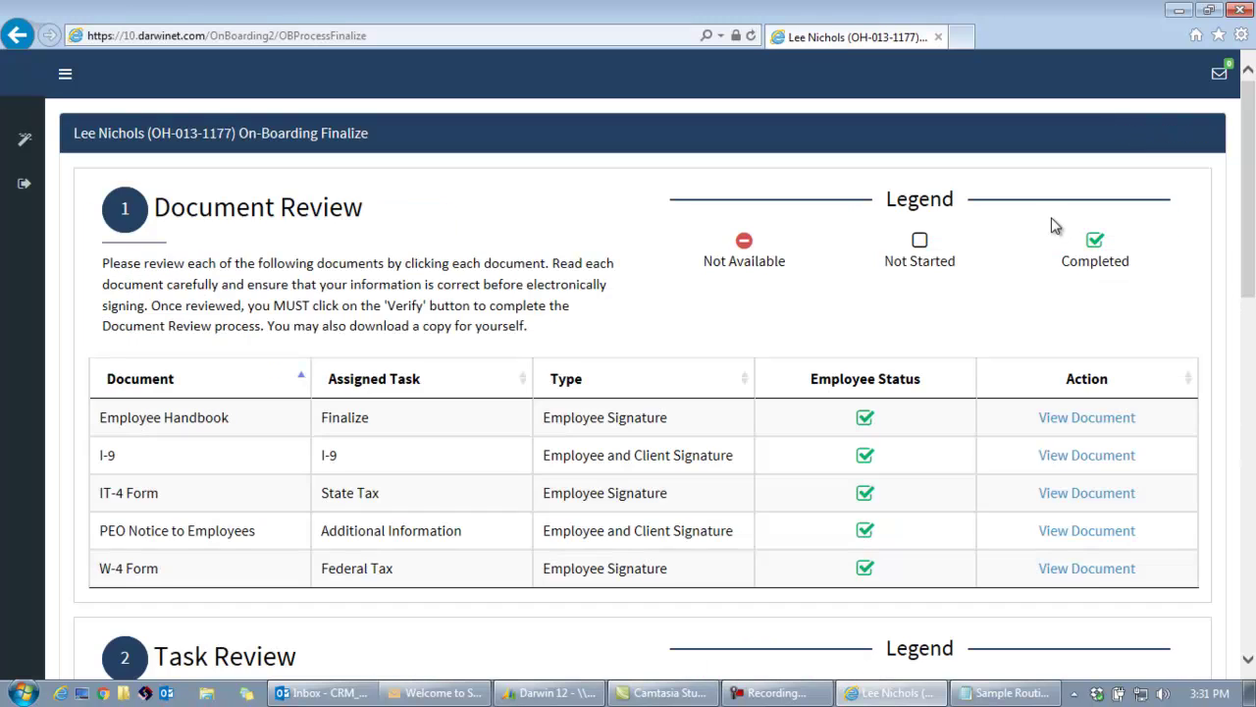
scroll(1243, 231, "down", 3)
left_click_drag(1254, 255, 1230, 370)
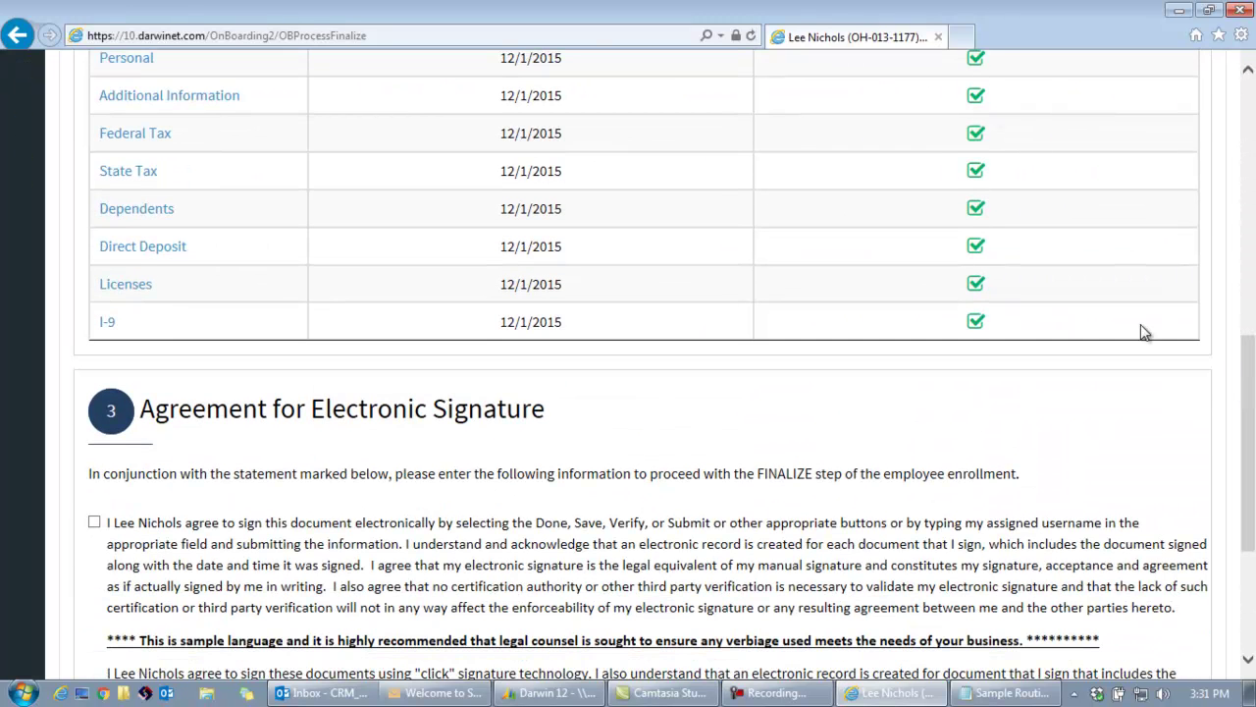
scroll(1253, 369, "down", 1)
left_click(95, 301)
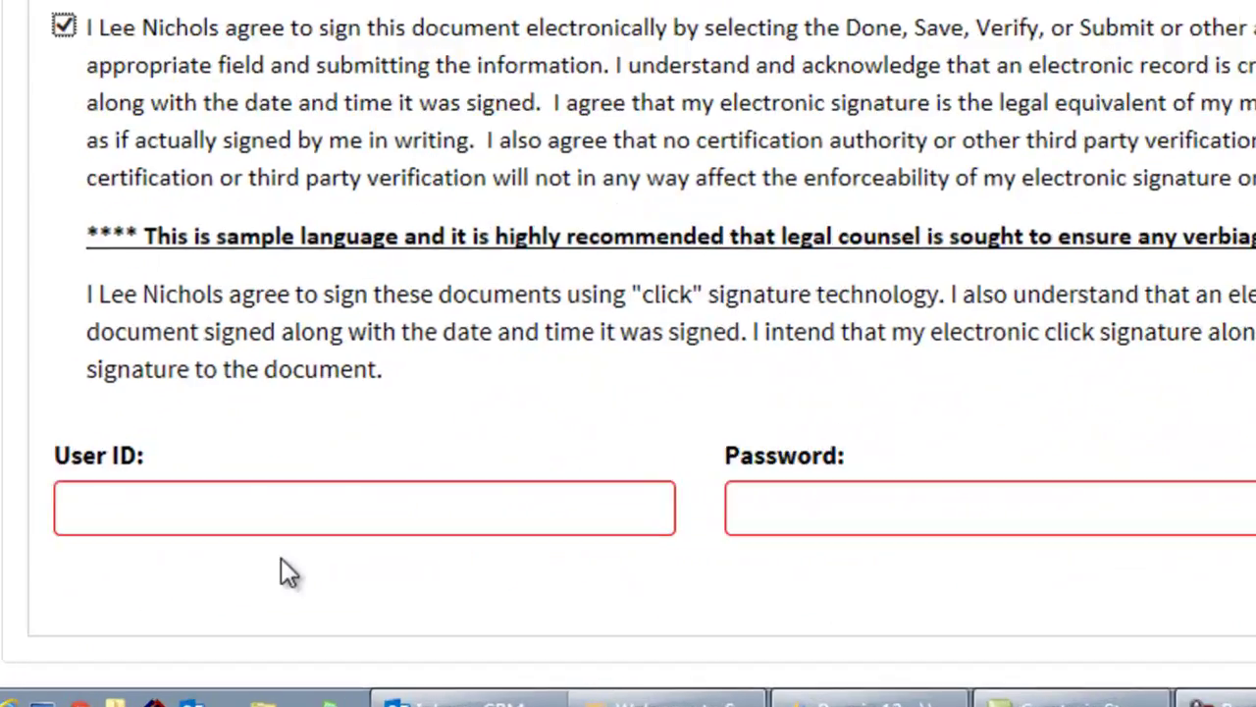
Enter the employee's User ID, password and SSN, then Sign & Finalize and dismiss the confirmation.
left_click(200, 577)
type("lee")
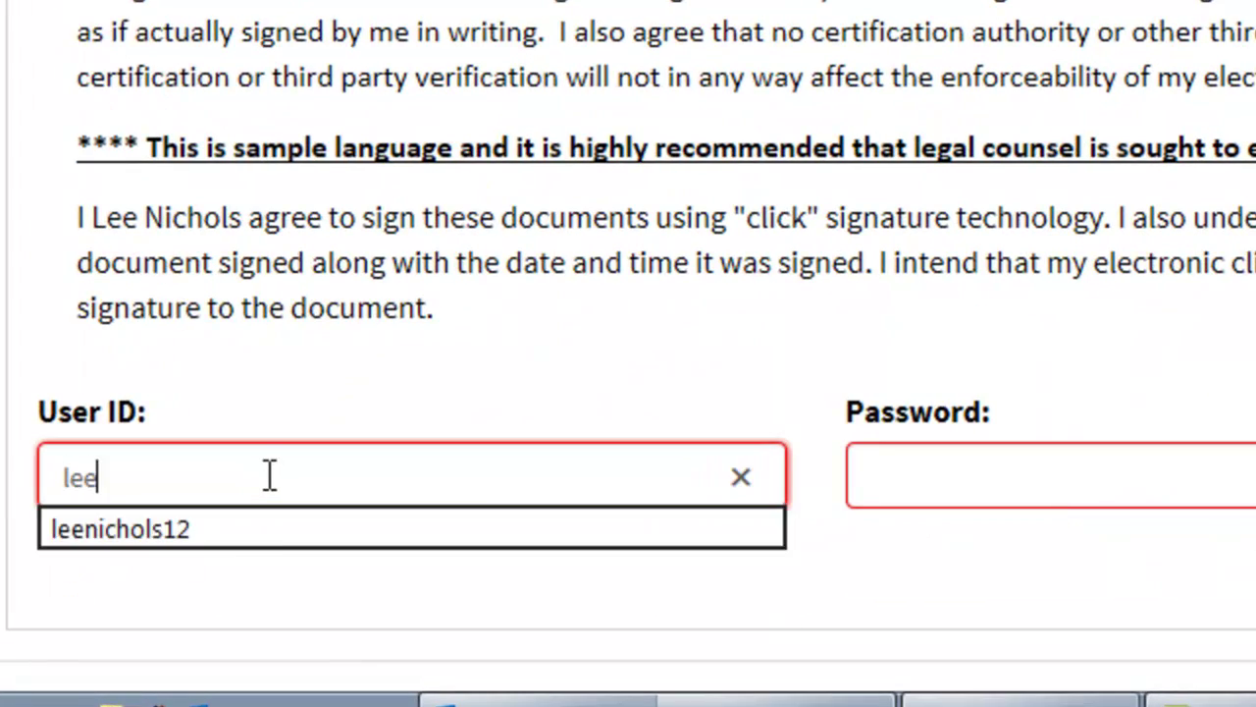
left_click(266, 531)
left_click(893, 486)
type("********")
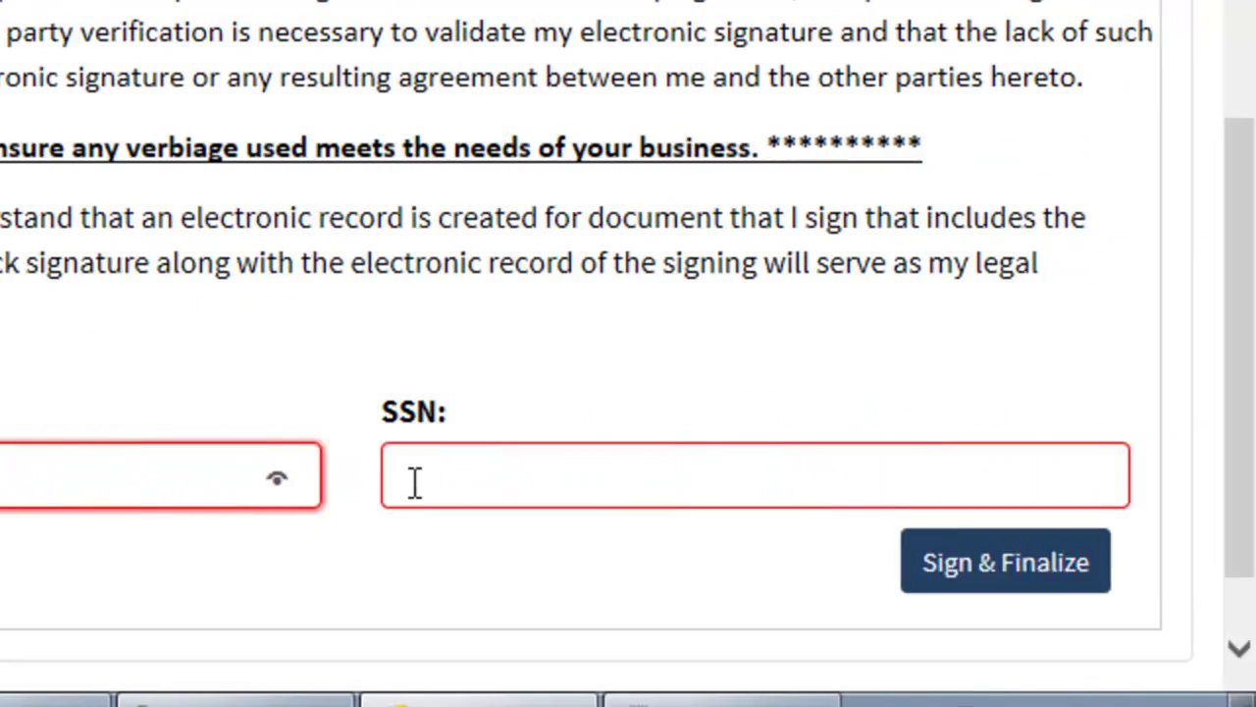
left_click(966, 482)
type("111223333")
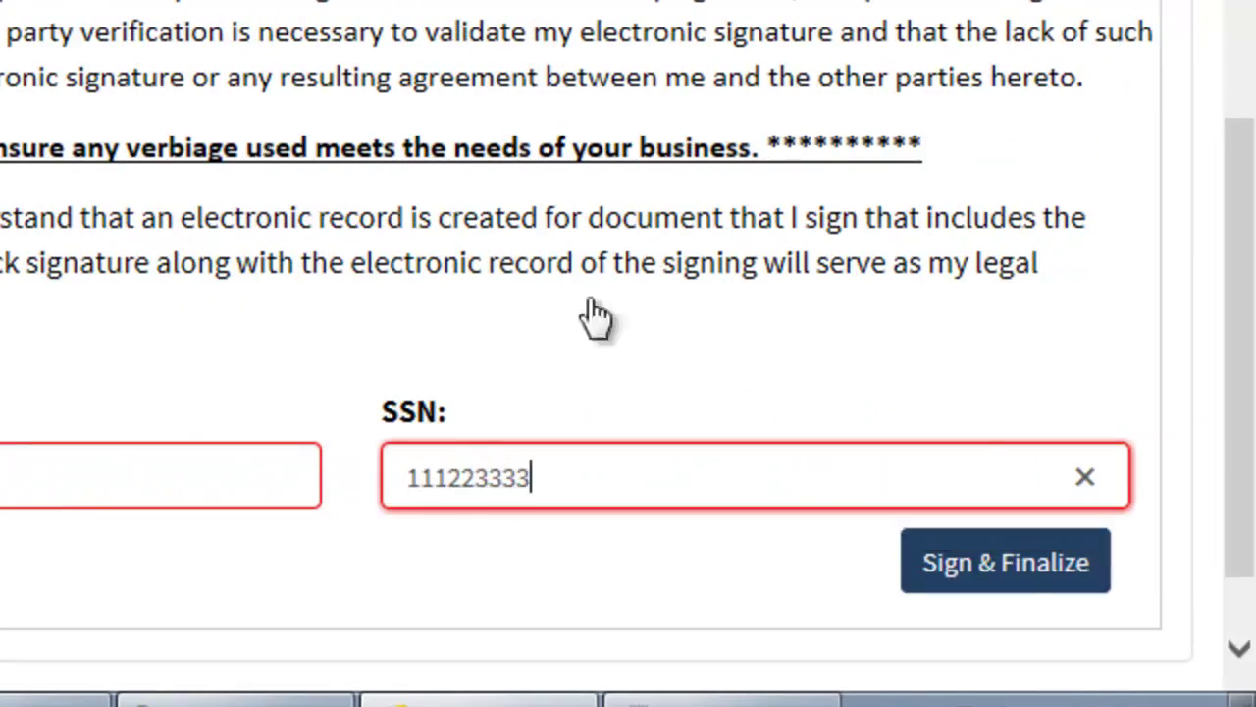
left_click(1021, 579)
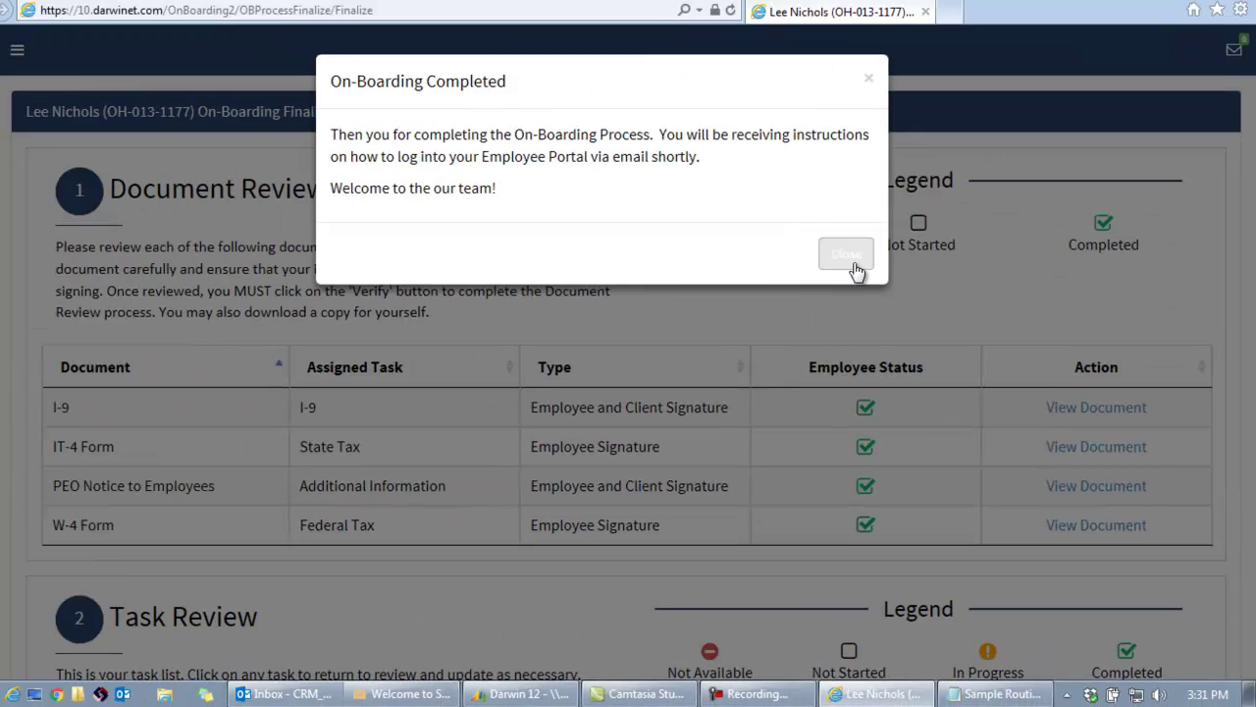
left_click(835, 257)
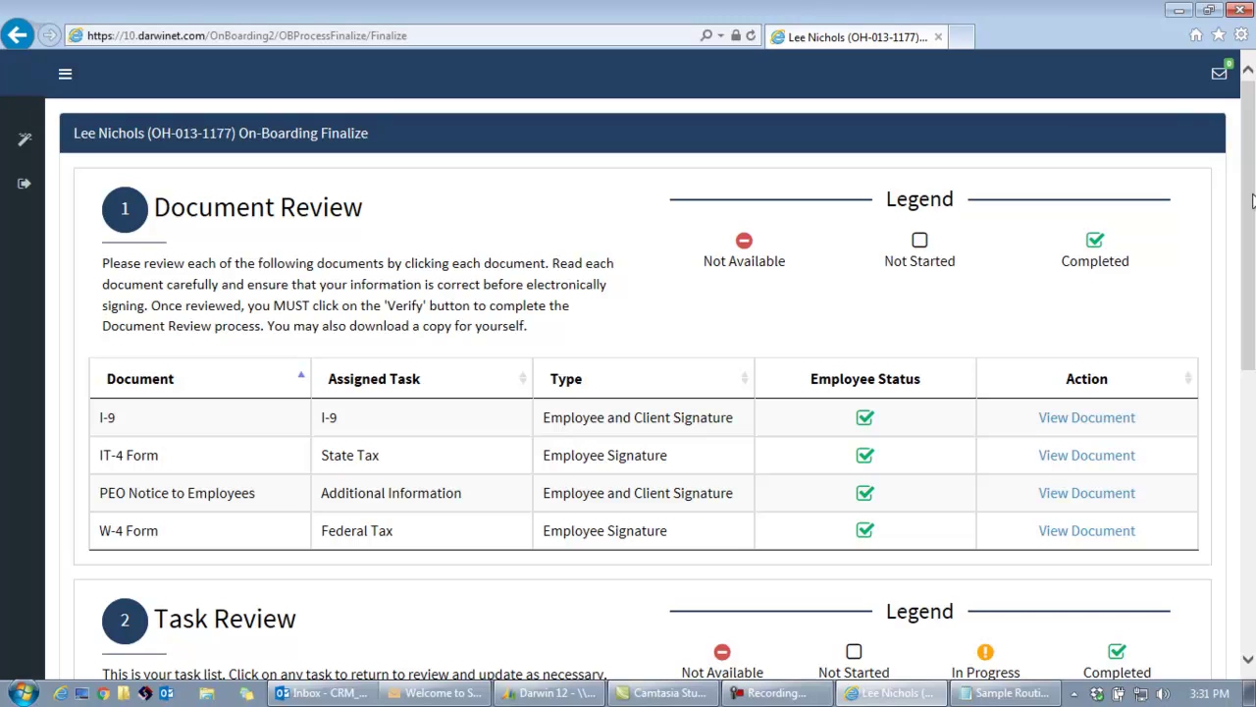
Log out of onboarding and close the browser and the Sample Routing Notepad window.
scroll(1225, 216, "down", 1)
left_click(22, 138)
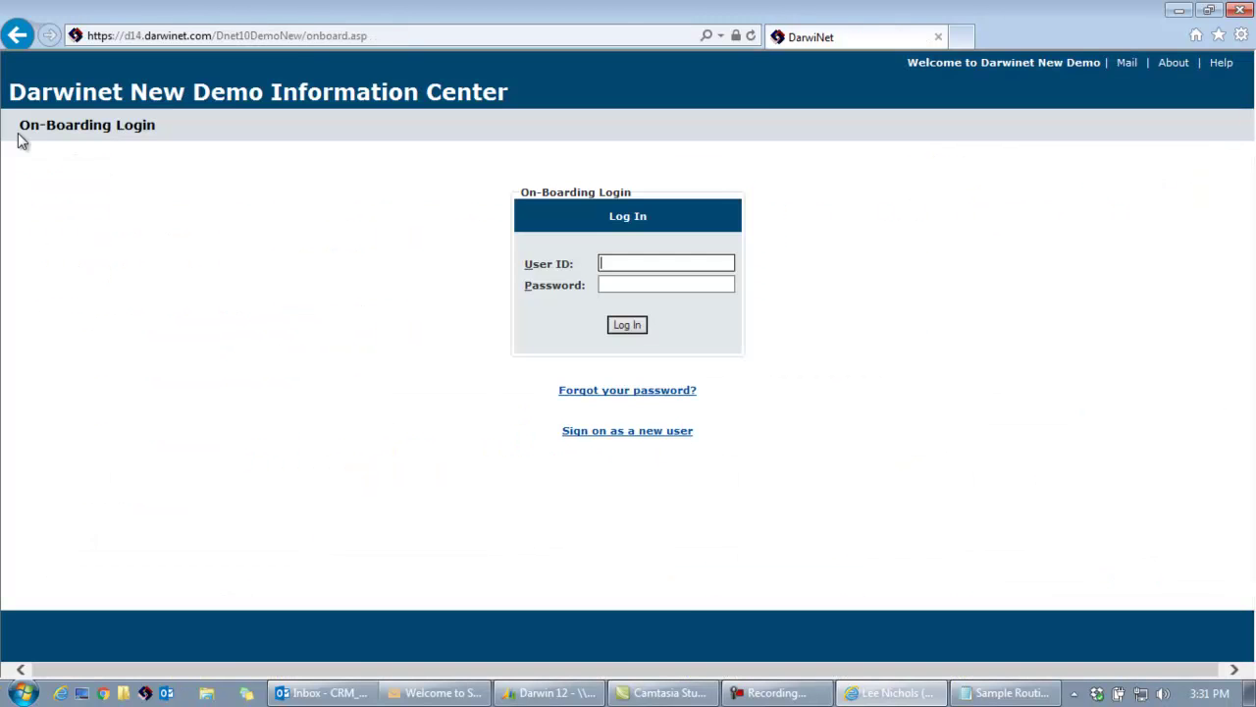
left_click(1240, 10)
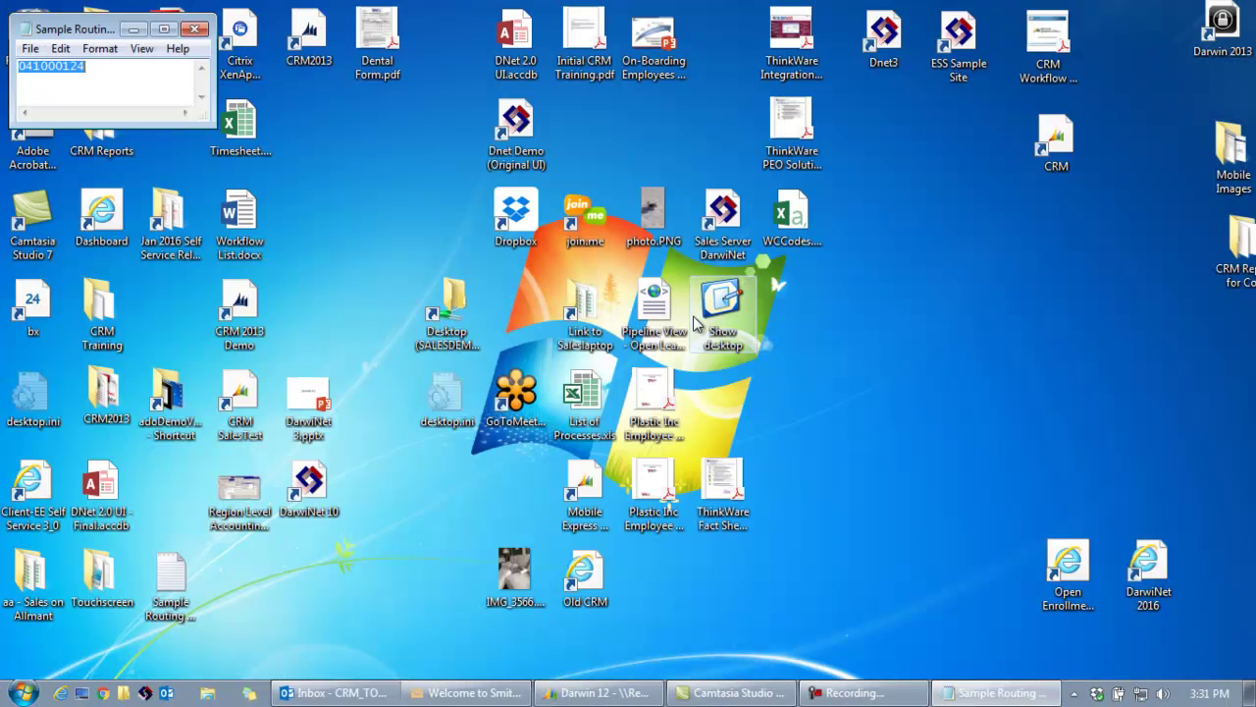
left_click(195, 31)
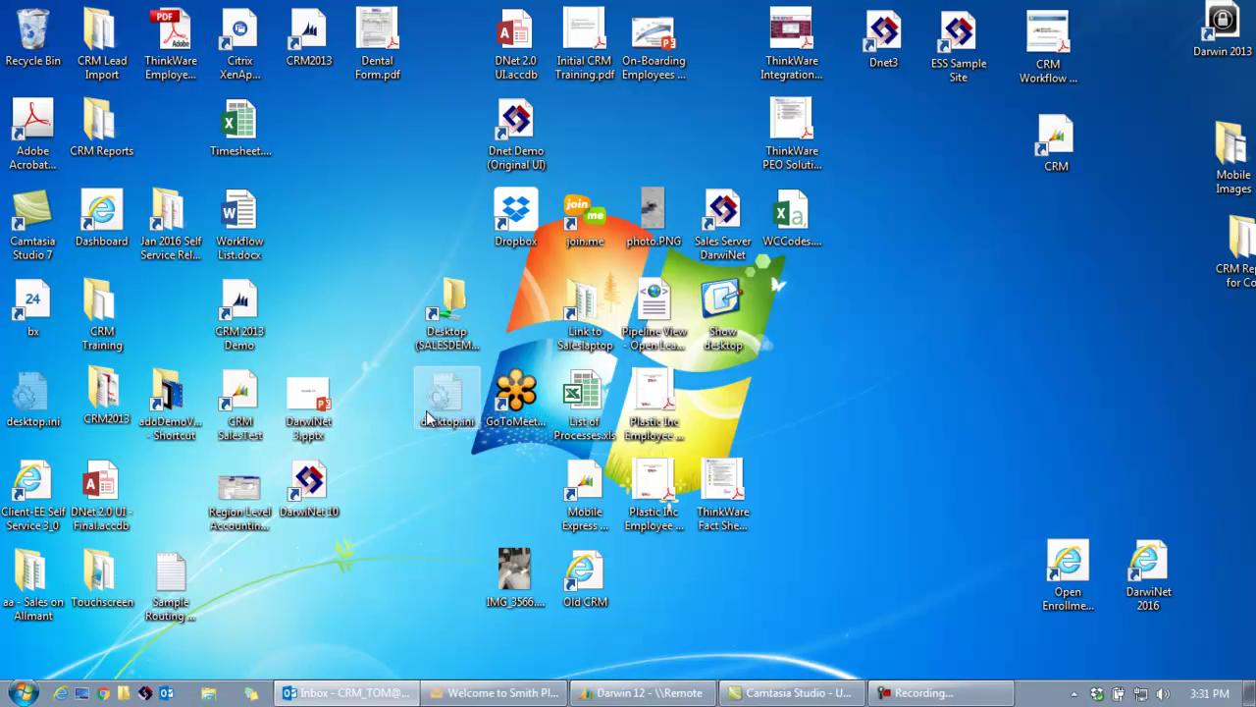
Log in to the portal at Client Level in Internet Explorer and open On-Boarding requests.
left_click(103, 693)
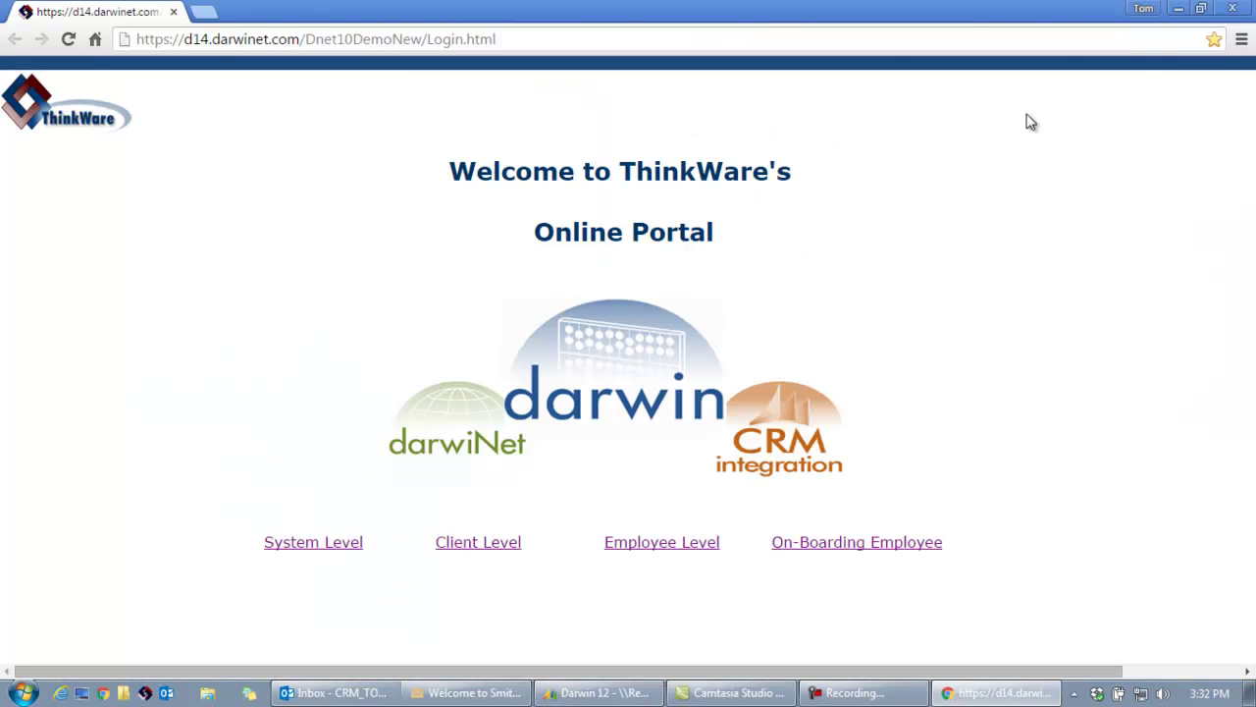
left_click(1233, 12)
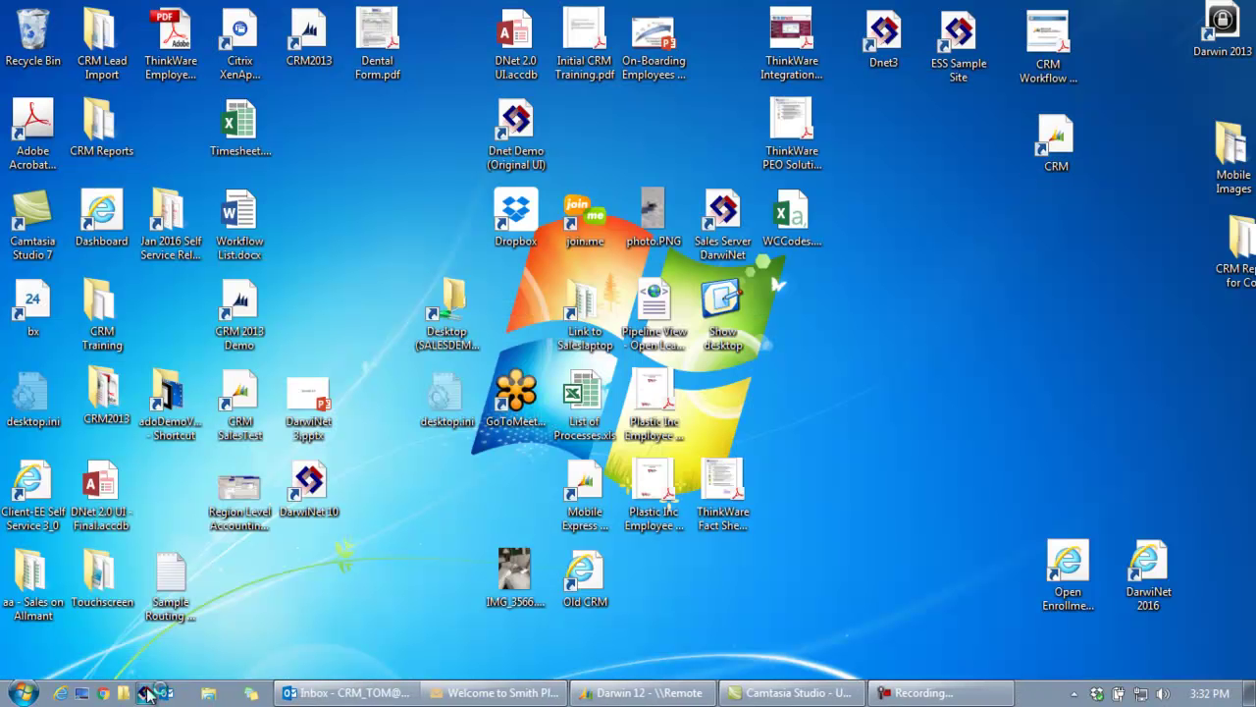
left_click(145, 693)
left_click(507, 530)
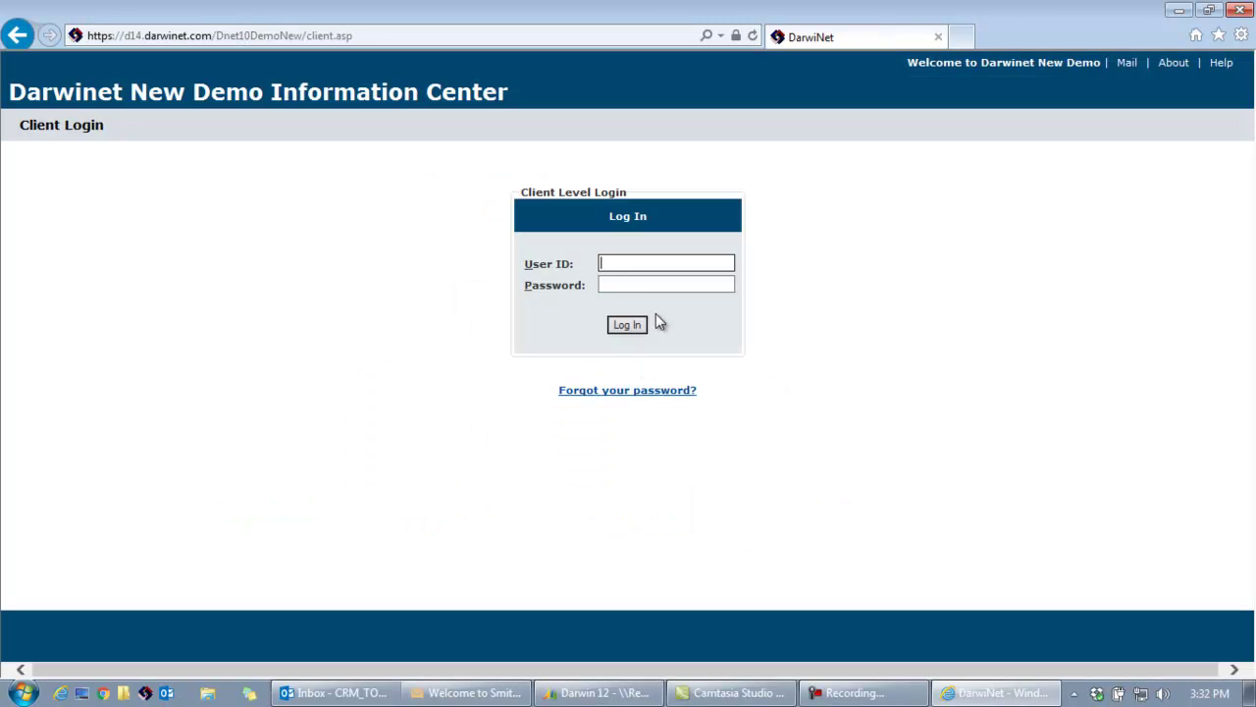
left_click(622, 265)
left_click(636, 440)
left_click(628, 326)
left_click(108, 61)
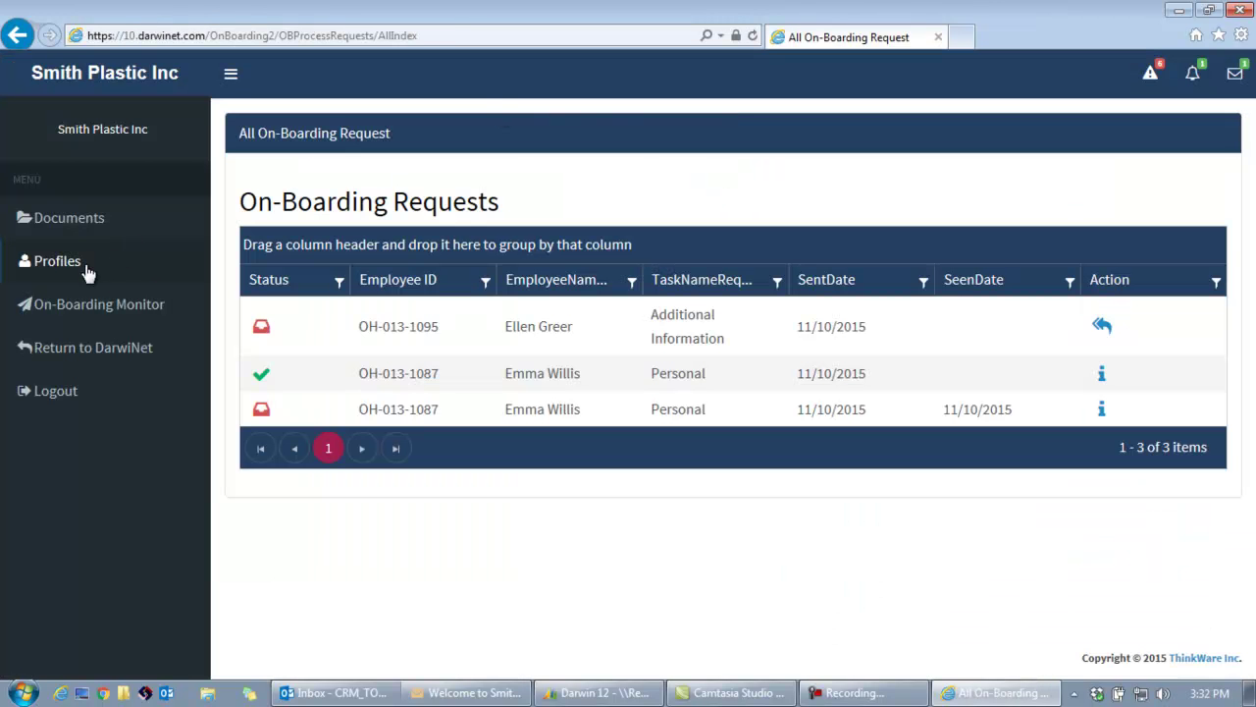
Open the On-Boarding Monitor and review the new hire's Finalize task marked Completed.
left_click(78, 312)
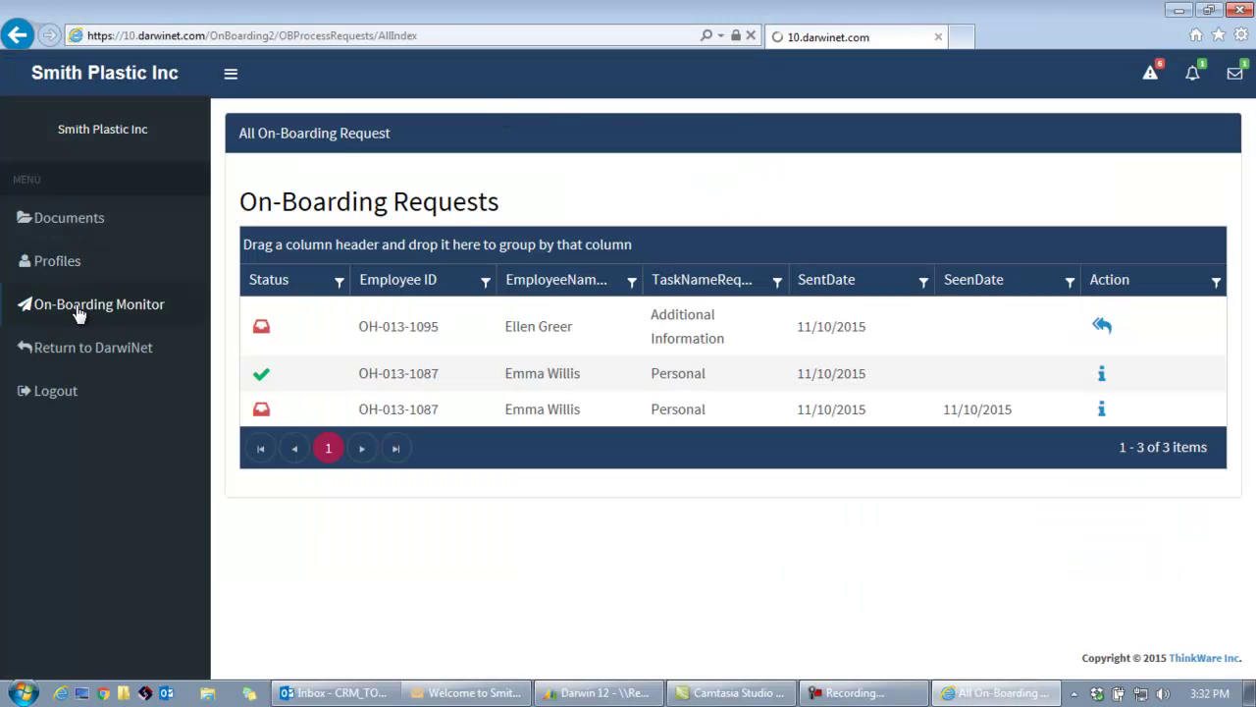
left_click_drag(1249, 221, 1254, 308)
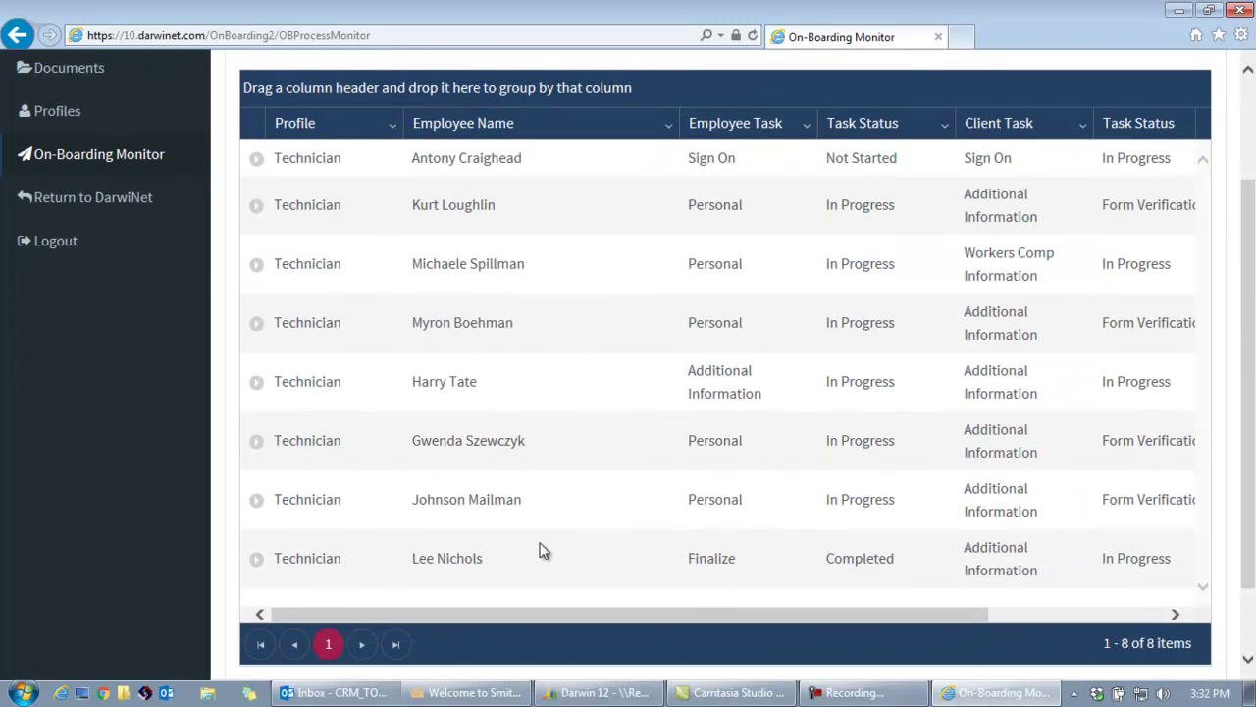
left_click_drag(695, 559, 740, 559)
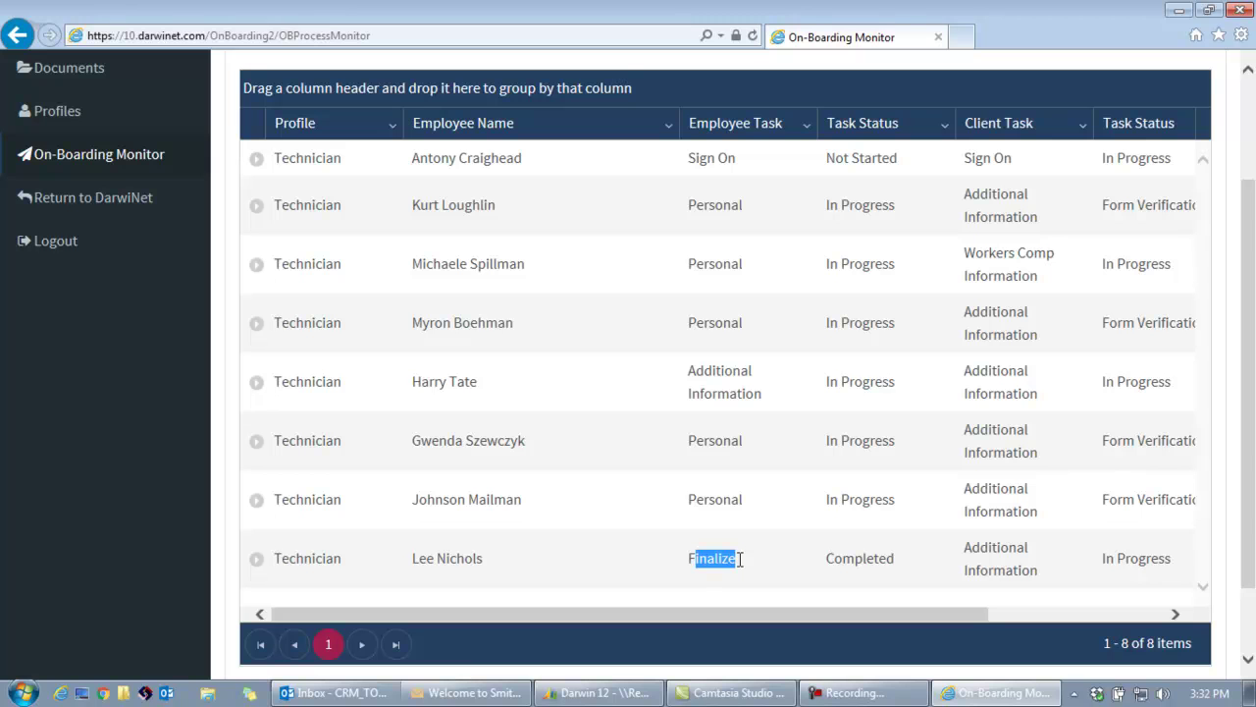
left_click_drag(837, 561, 922, 562)
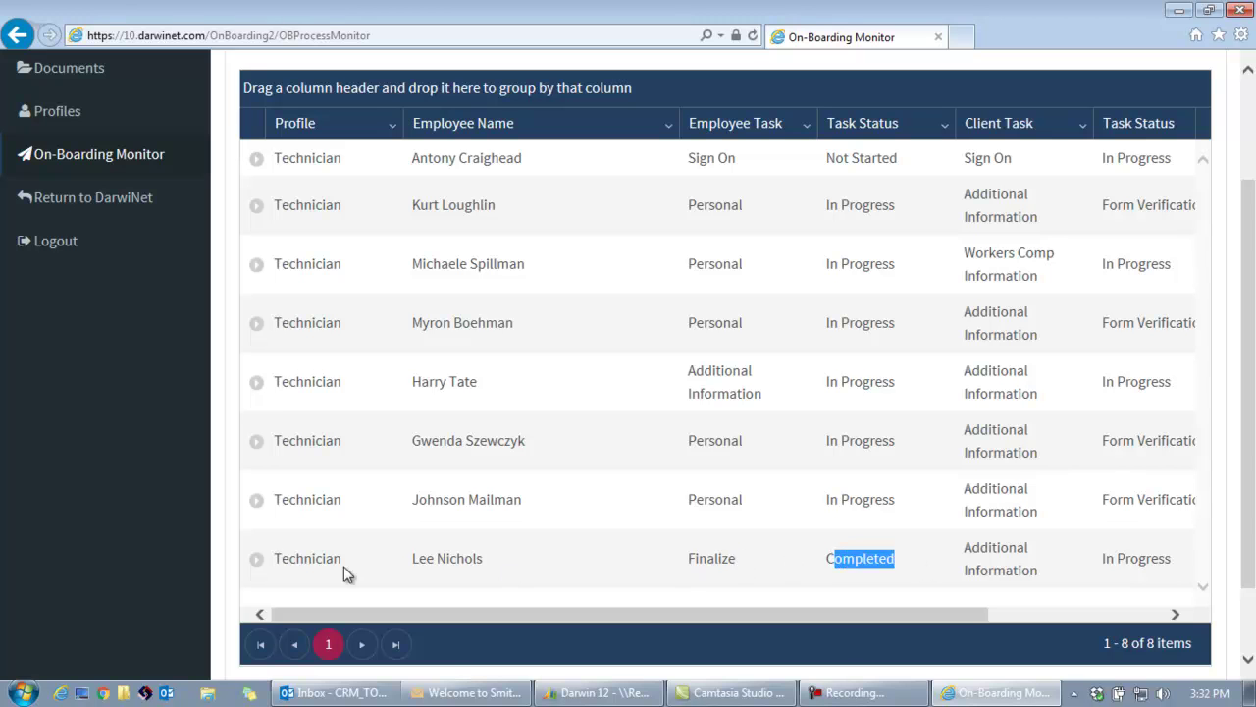
scroll(1213, 261, "down", 1)
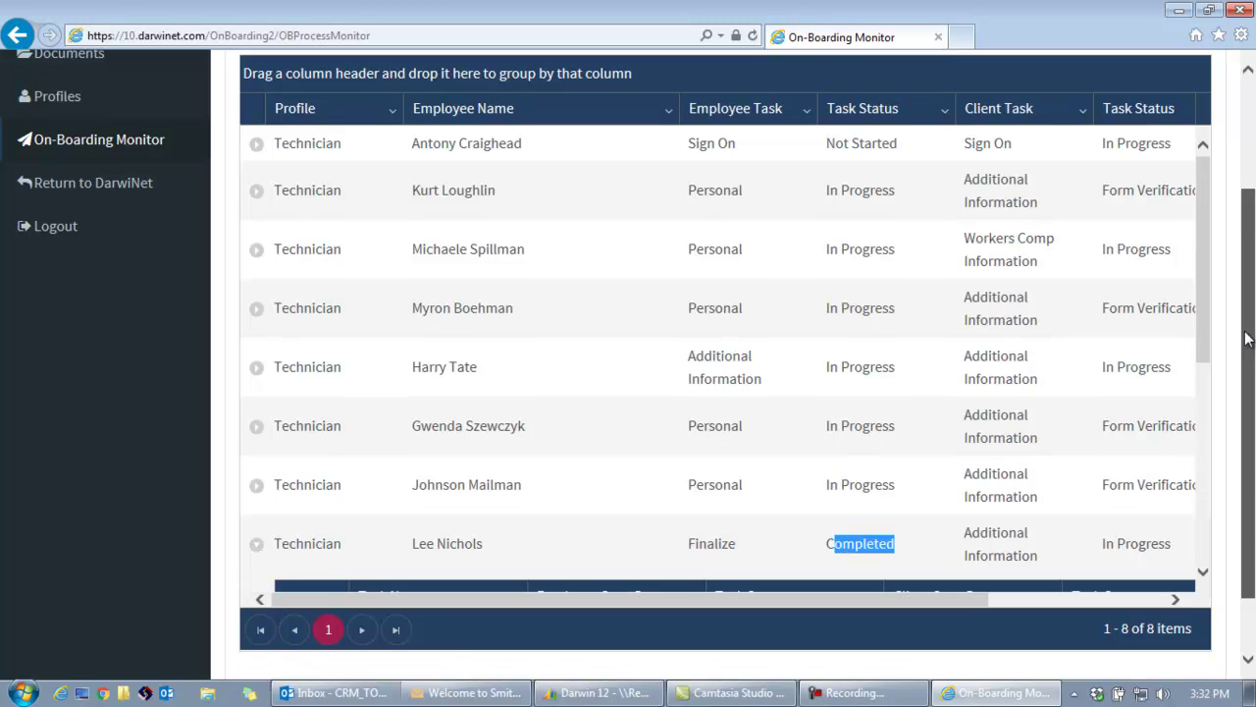
scroll(1213, 261, "down", 5)
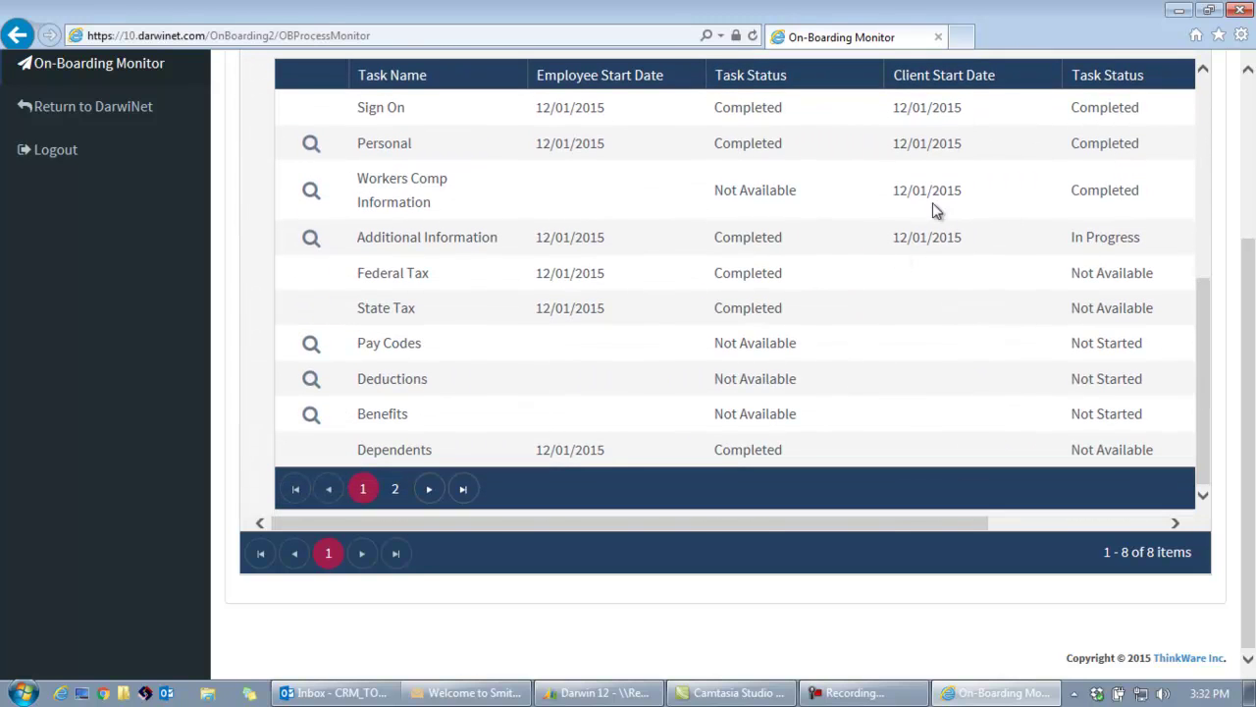
Open the Additional Information task form and submit it.
left_click(309, 240)
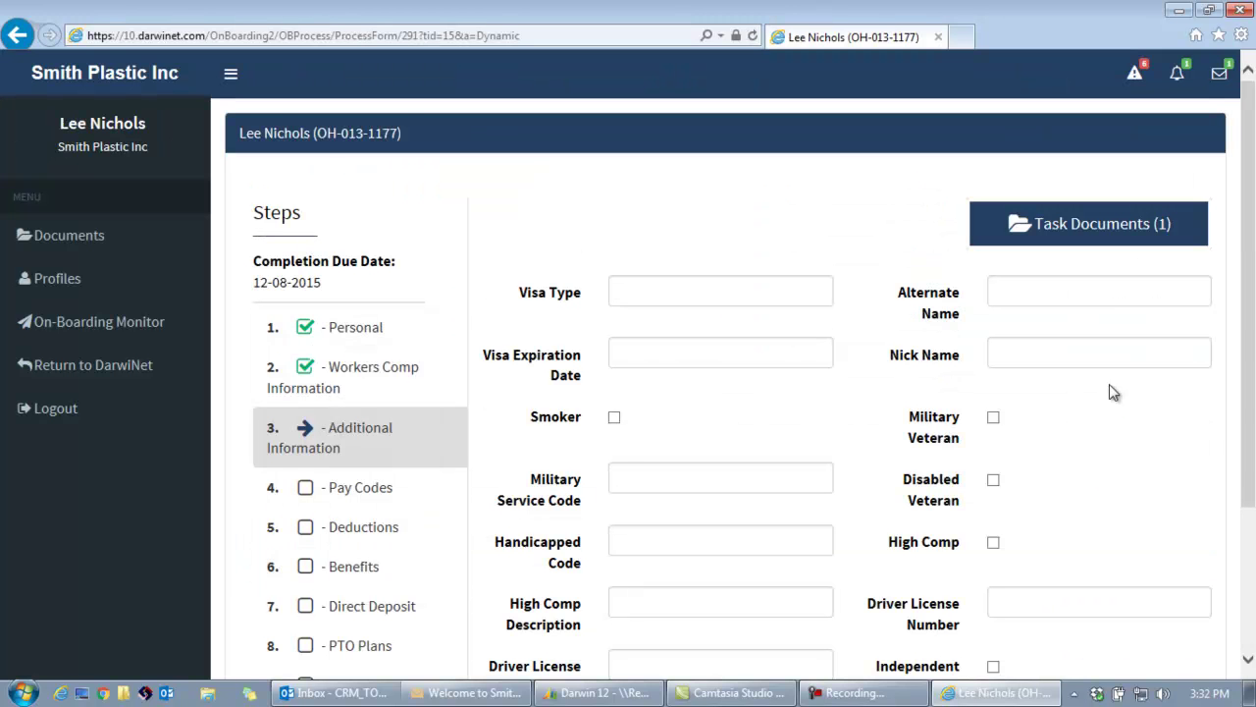
scroll(1255, 283, "down", 3)
left_click(1200, 567)
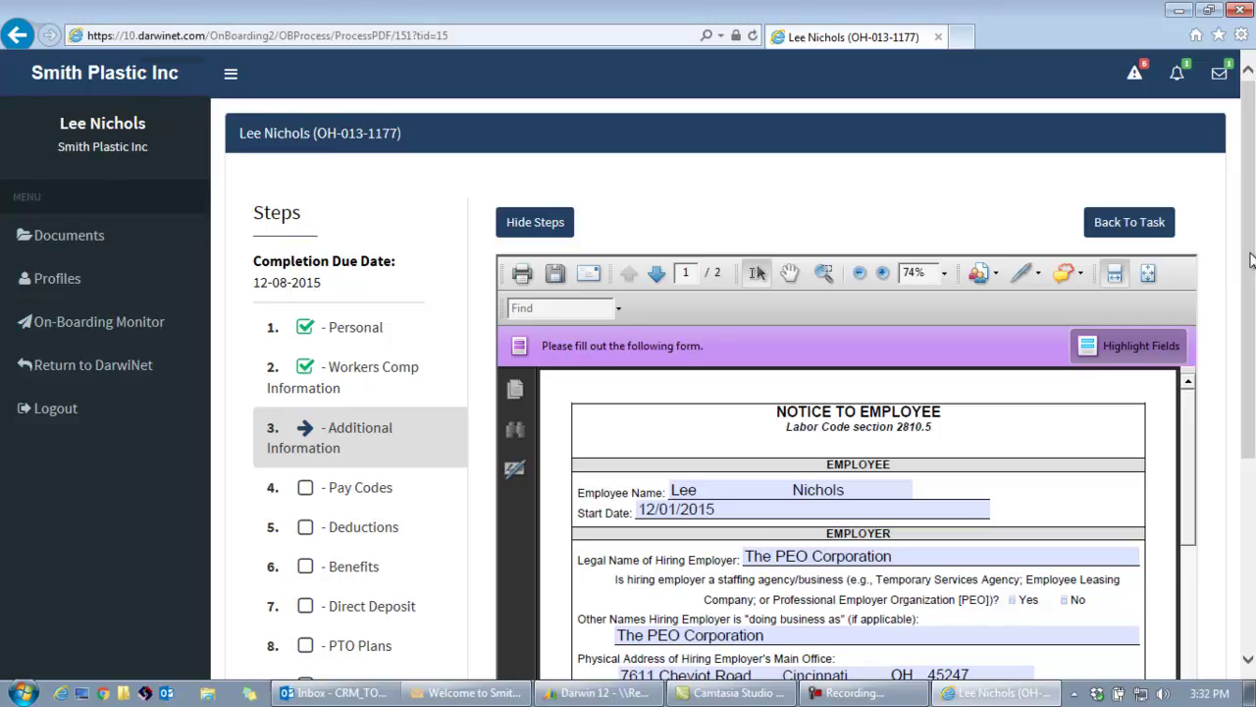
Sign the Notice to Employee as the client using the saved user ID and password.
scroll(1249, 263, "down", 3)
left_click_drag(1188, 208, 1185, 580)
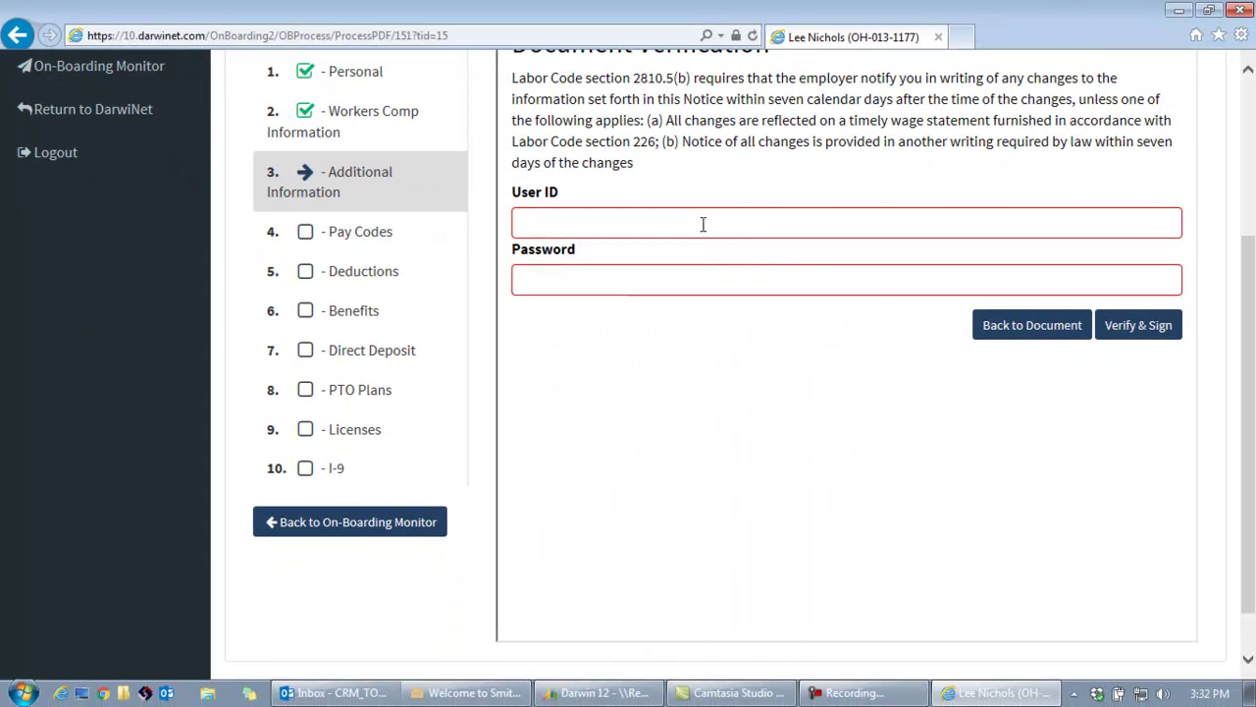
left_click(702, 223)
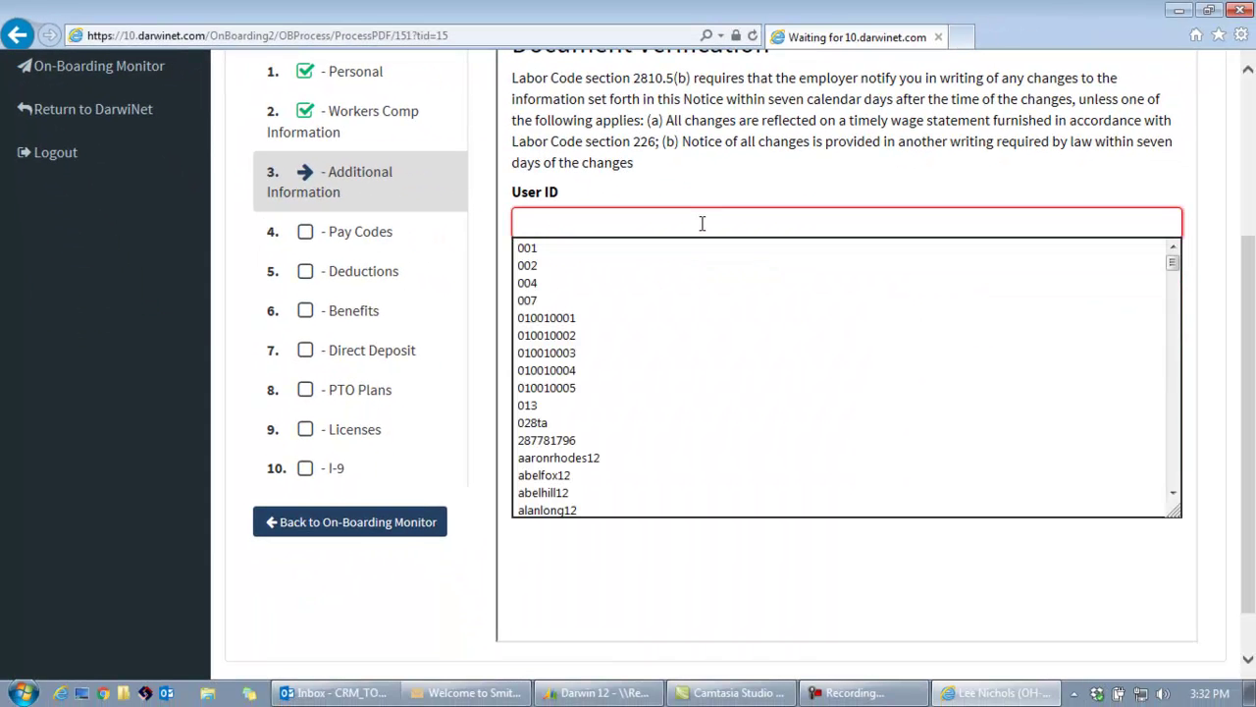
left_click(651, 405)
left_click(630, 282)
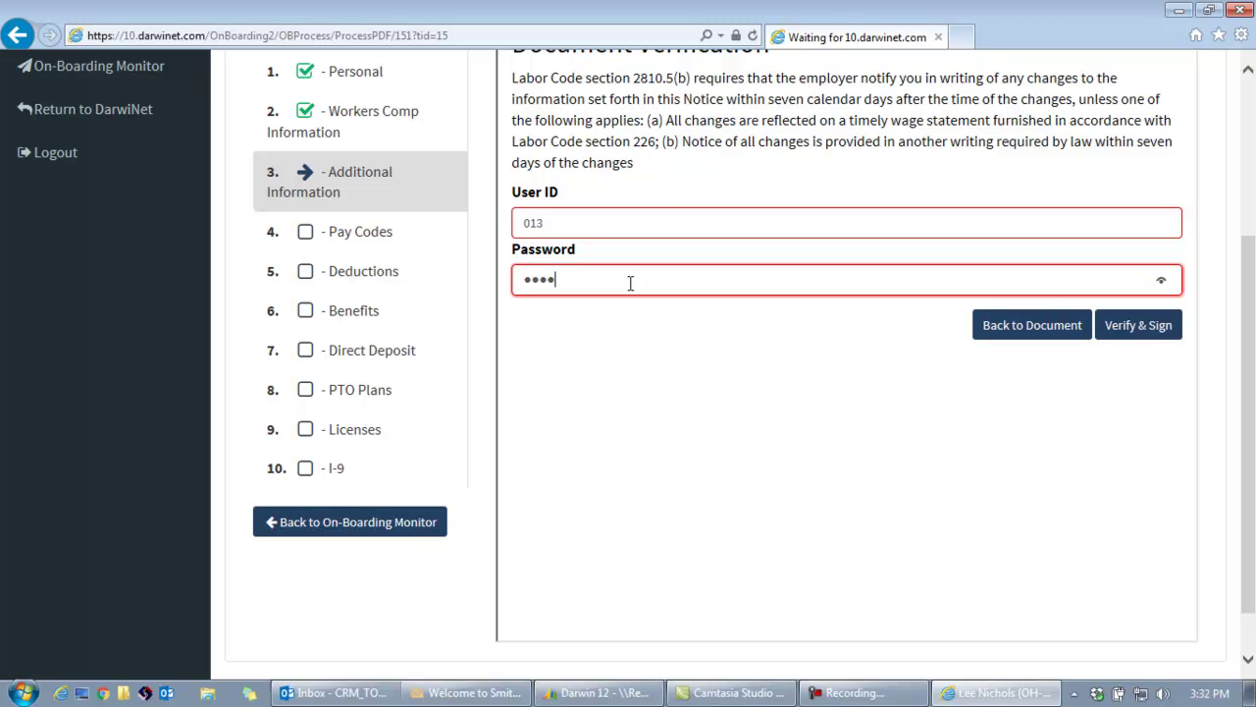
left_click(1138, 328)
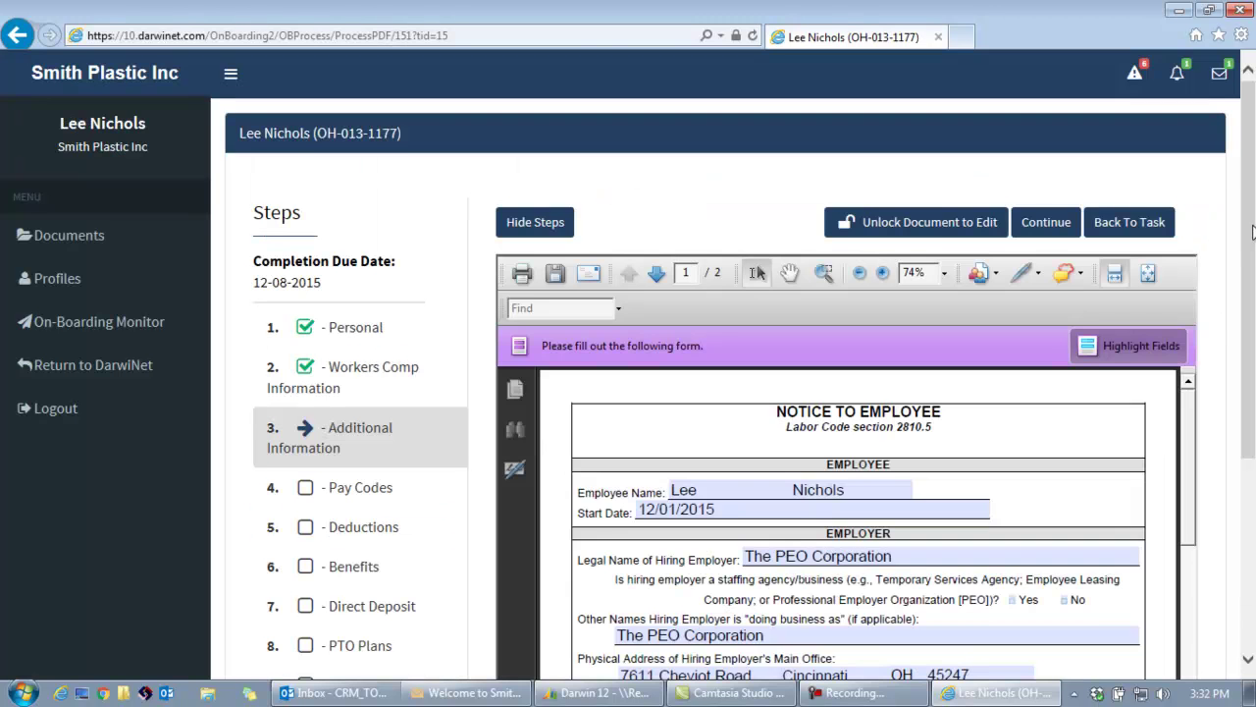
Review the signed PDF for the employer representative's signature dated 12/1/2015.
scroll(1252, 231, "down", 2)
scroll(1185, 579, "down", 10)
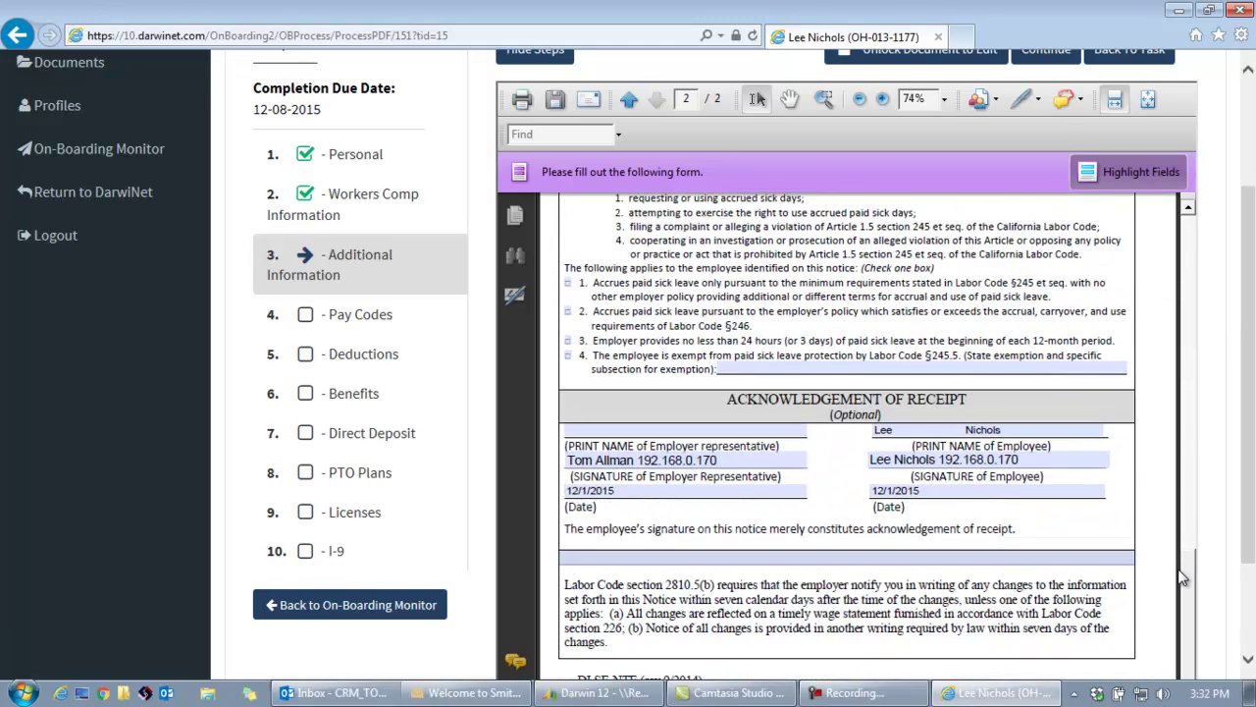
scroll(1185, 579, "up", 10)
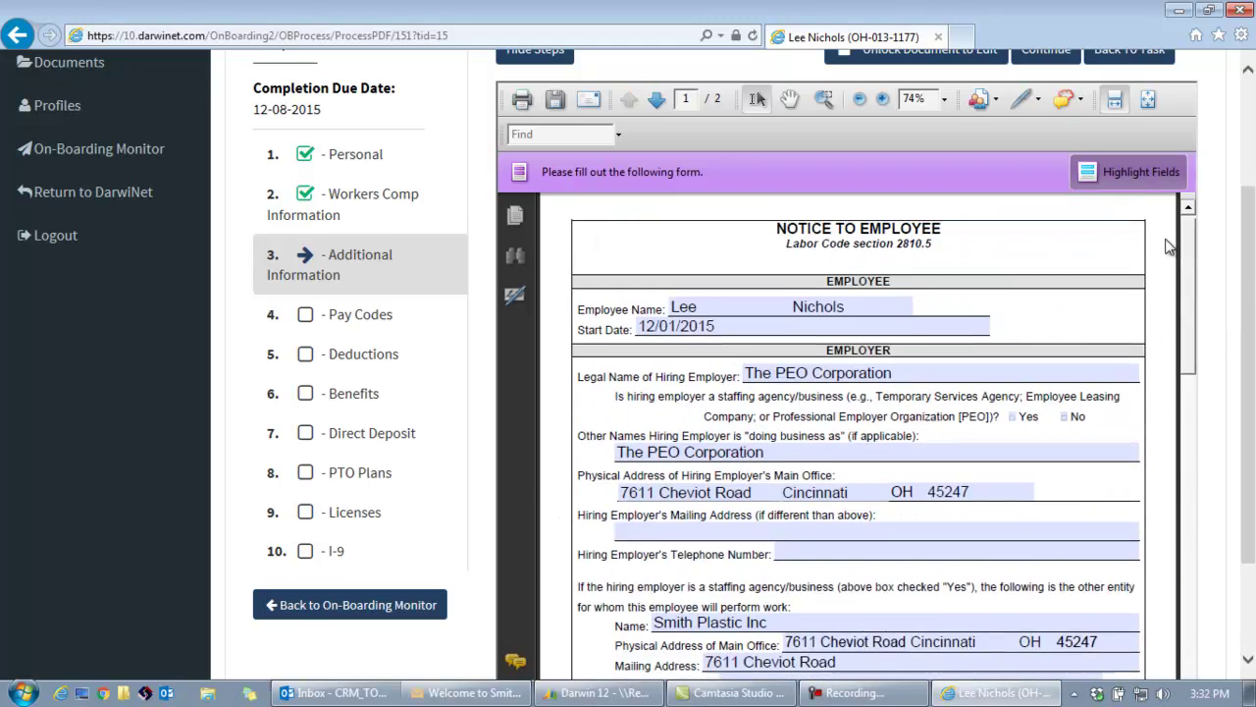
scroll(1251, 235, "up", 1)
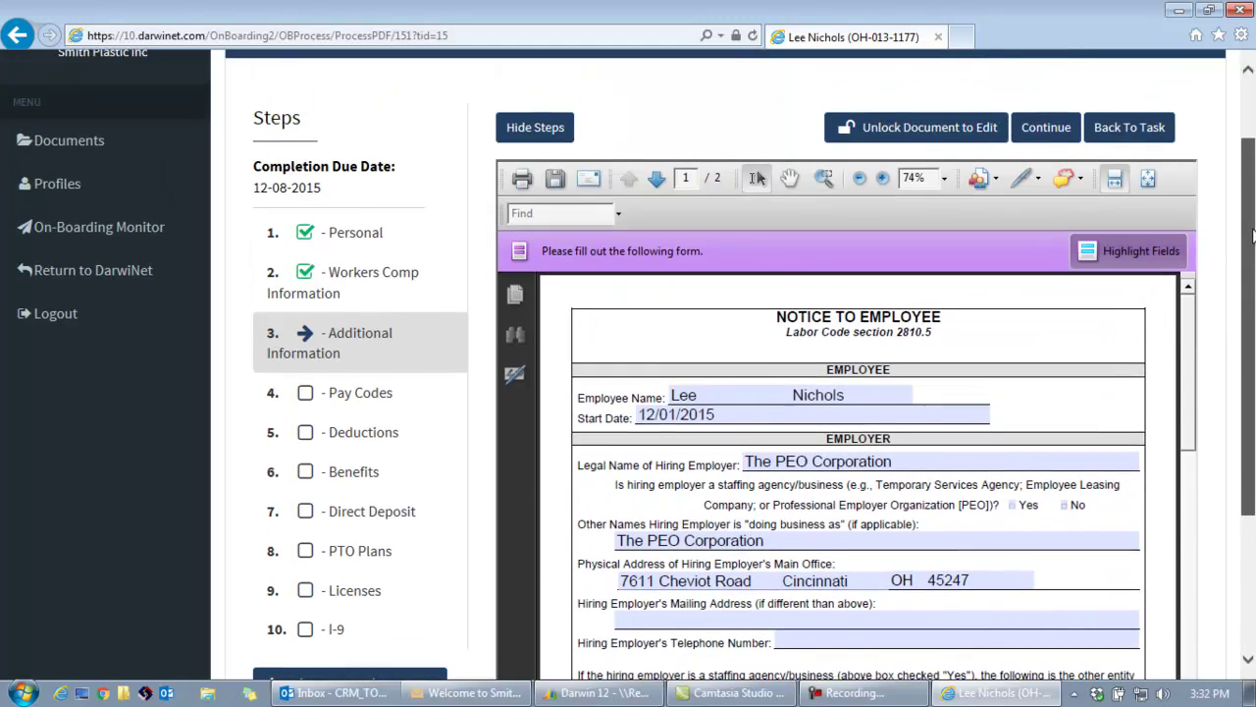
On the Pay Codes step, set the HRREG regular pay rate to $20.00.
left_click(1041, 130)
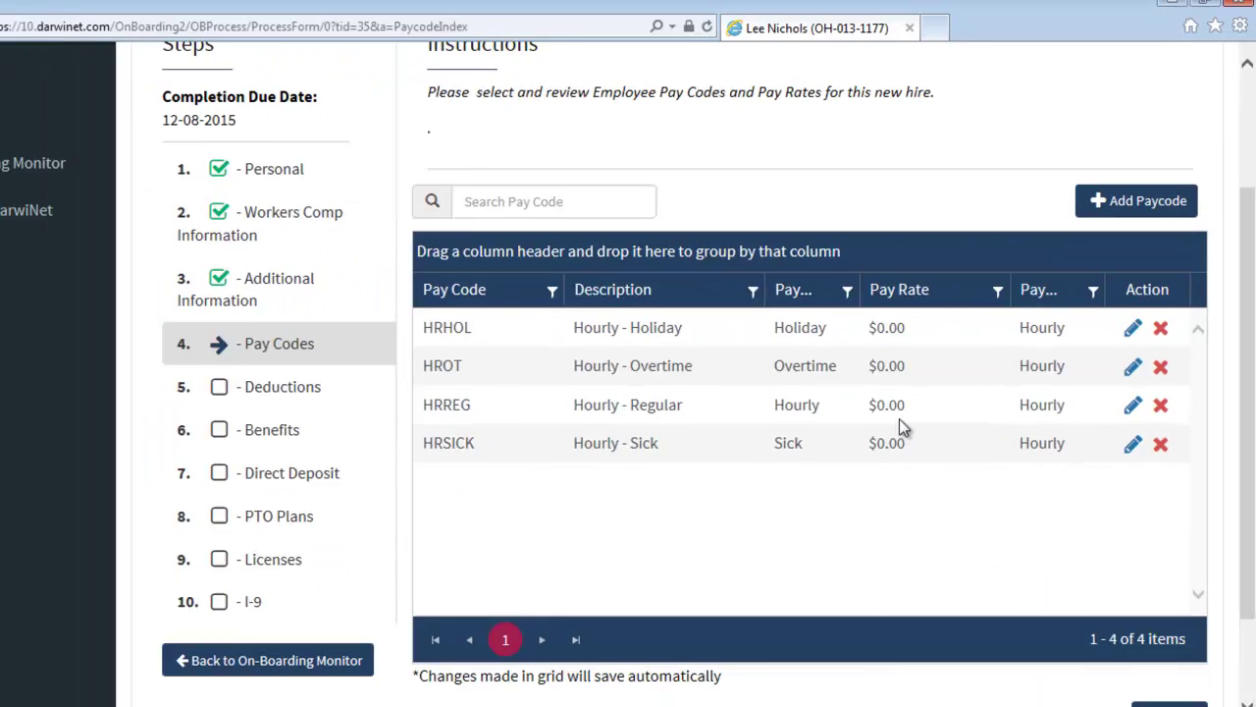
left_click(572, 663)
type("20")
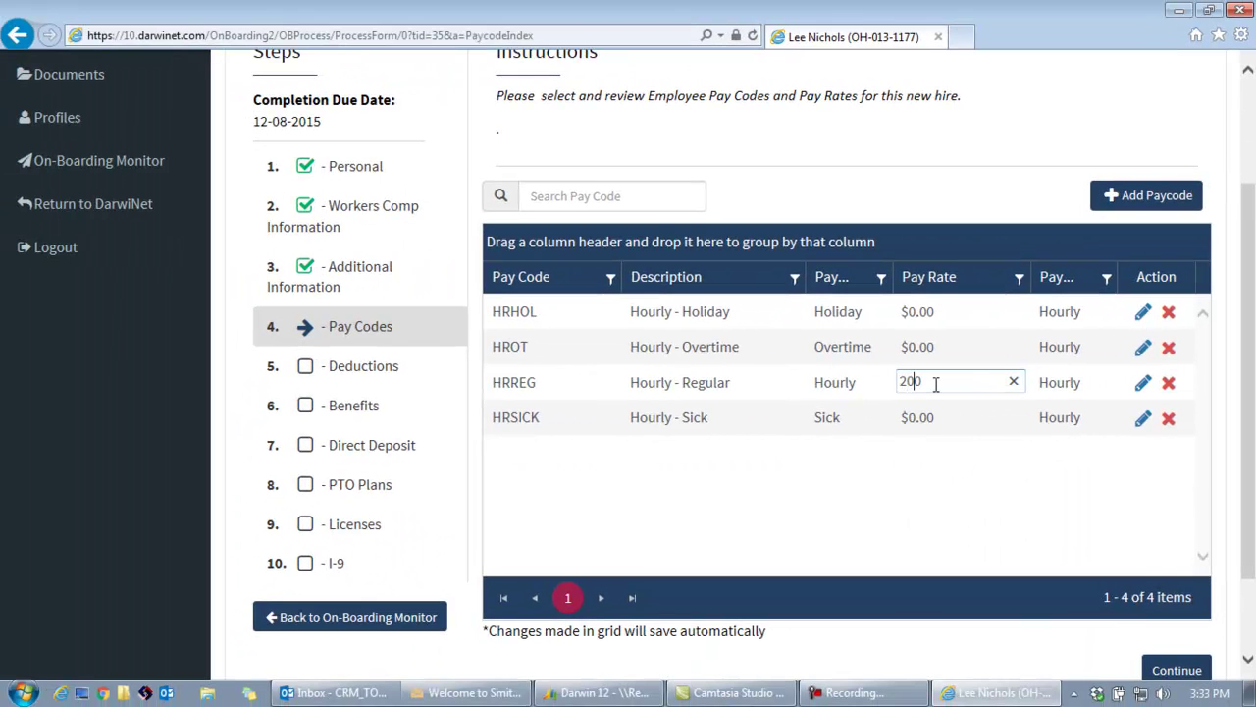
key("Tab")
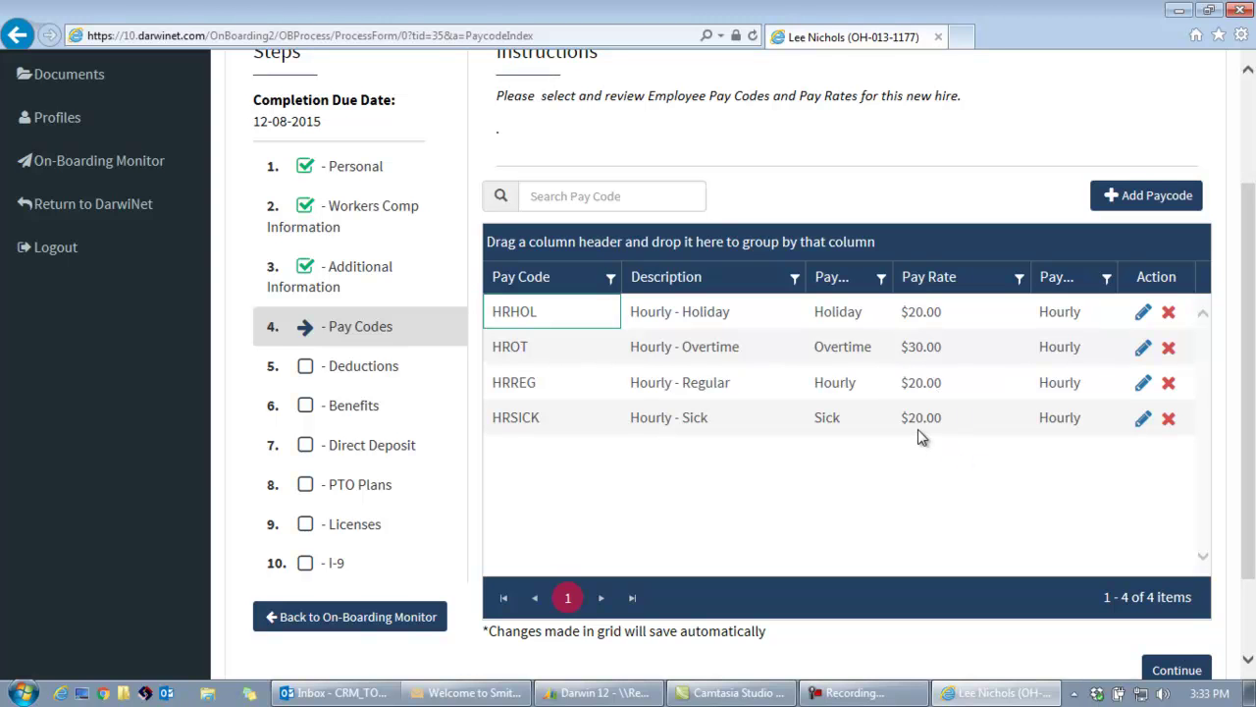
Cancel adding another pay code and continue to Deductions.
left_click(1136, 195)
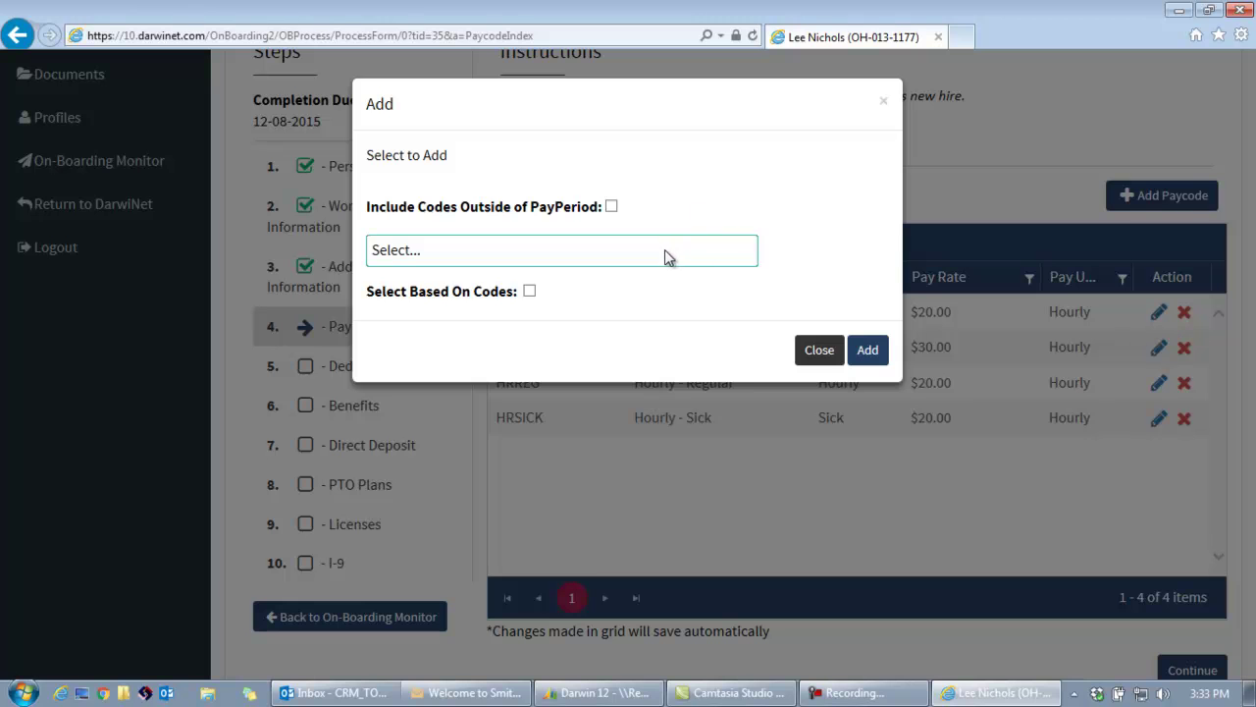
left_click(664, 250)
left_click(785, 206)
left_click(815, 350)
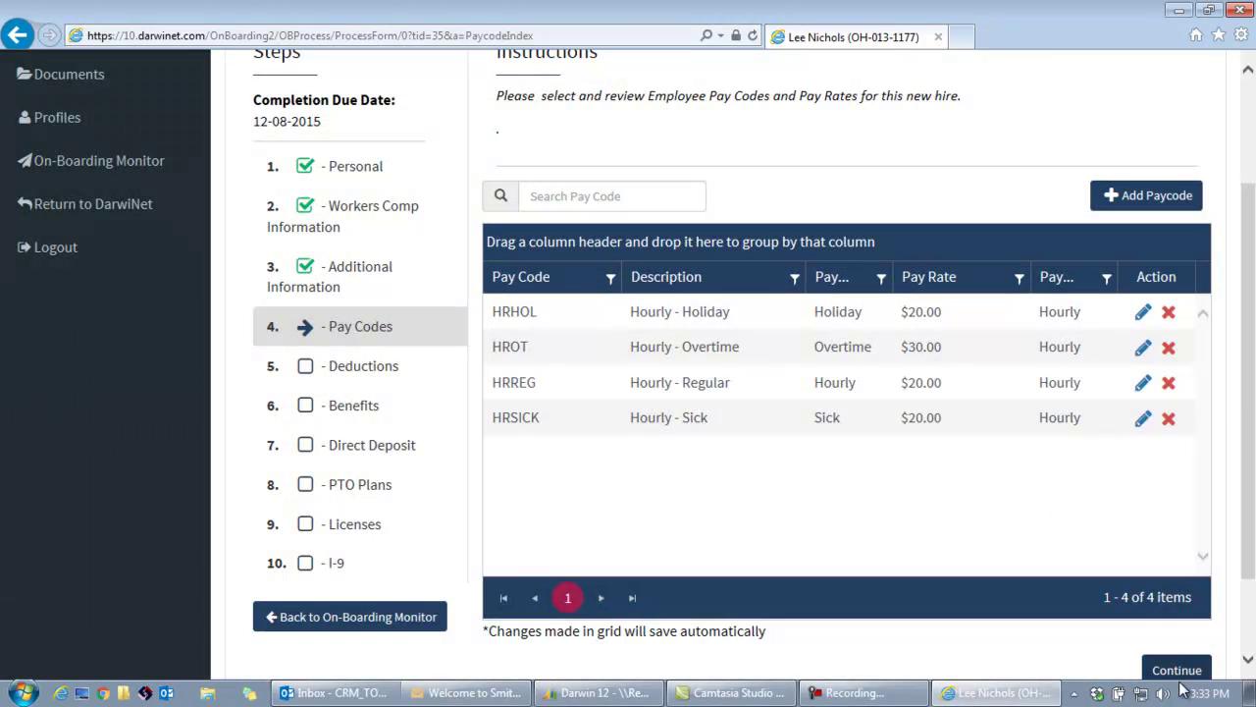
left_click(1175, 671)
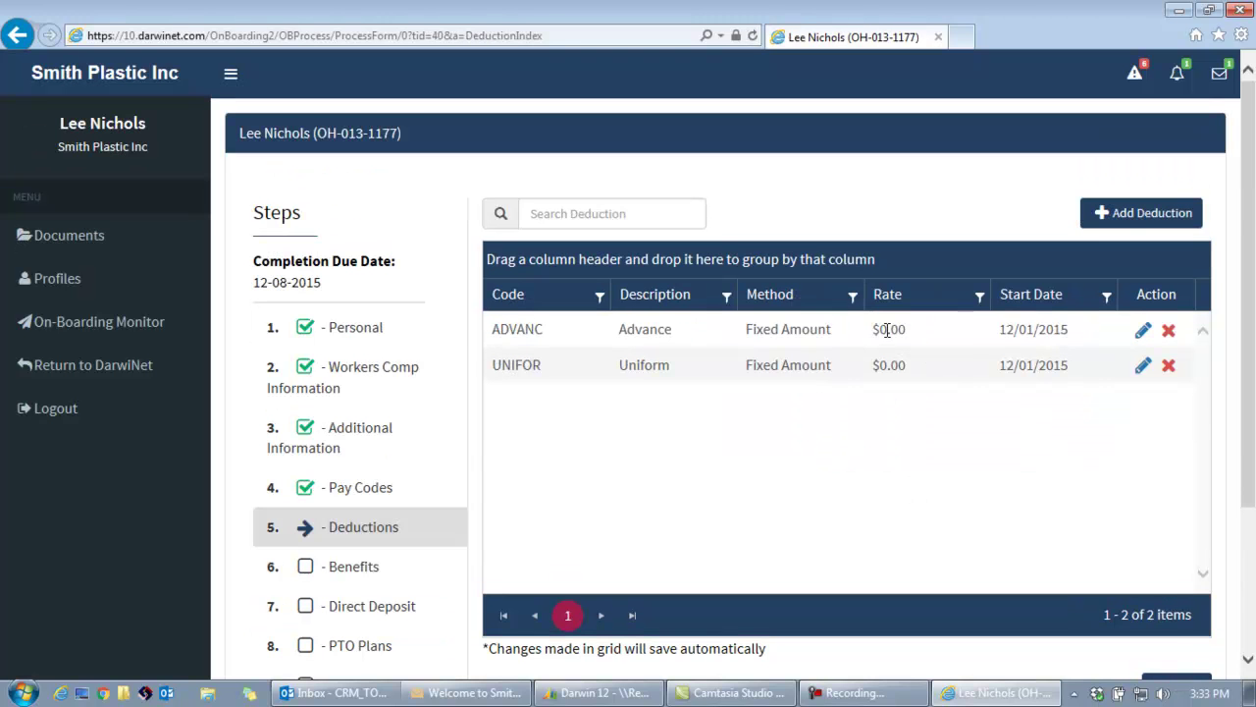
Set the ADVANC and UNIFOR deduction rates to $50.00 each.
left_click(887, 330)
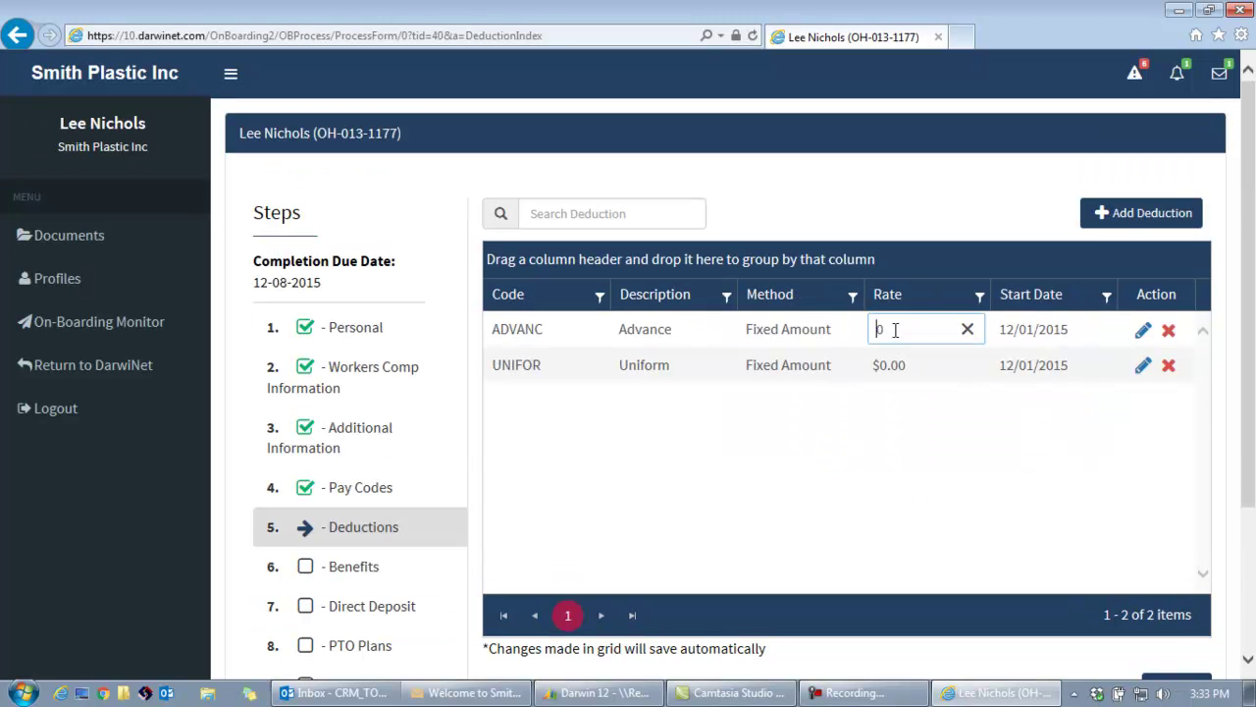
type("50")
key("Return")
left_click(908, 364)
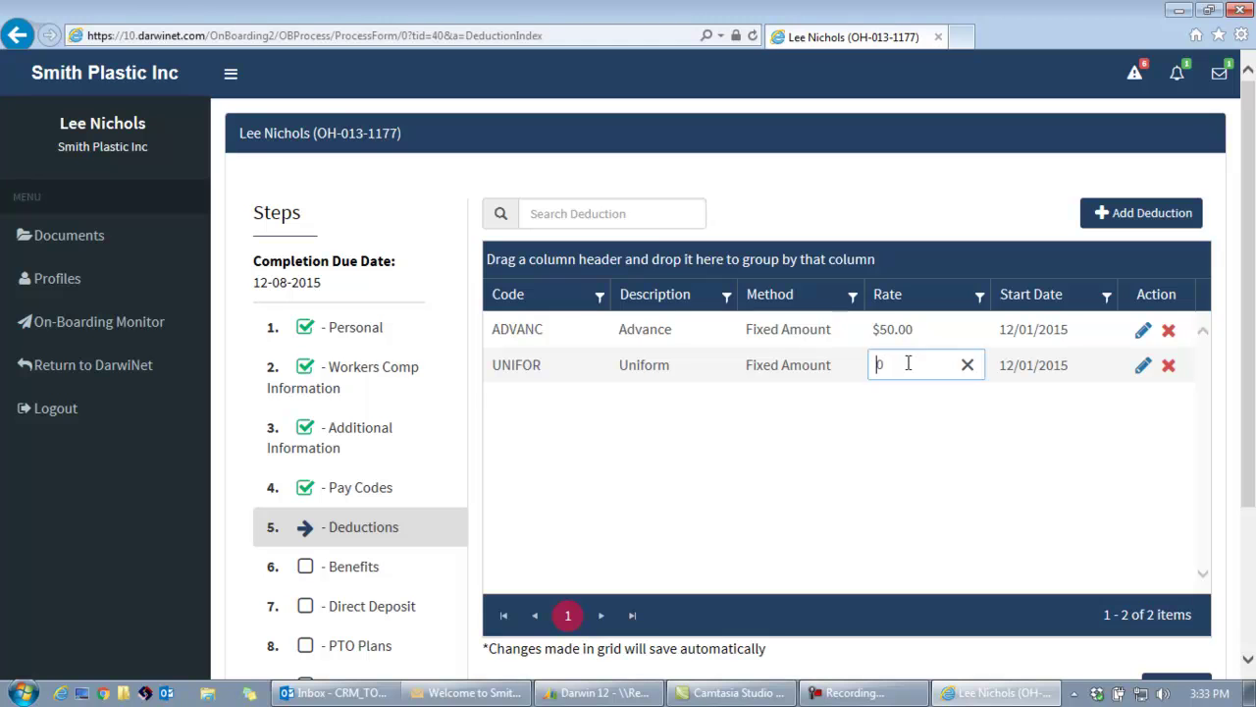
type("50")
left_click(947, 430)
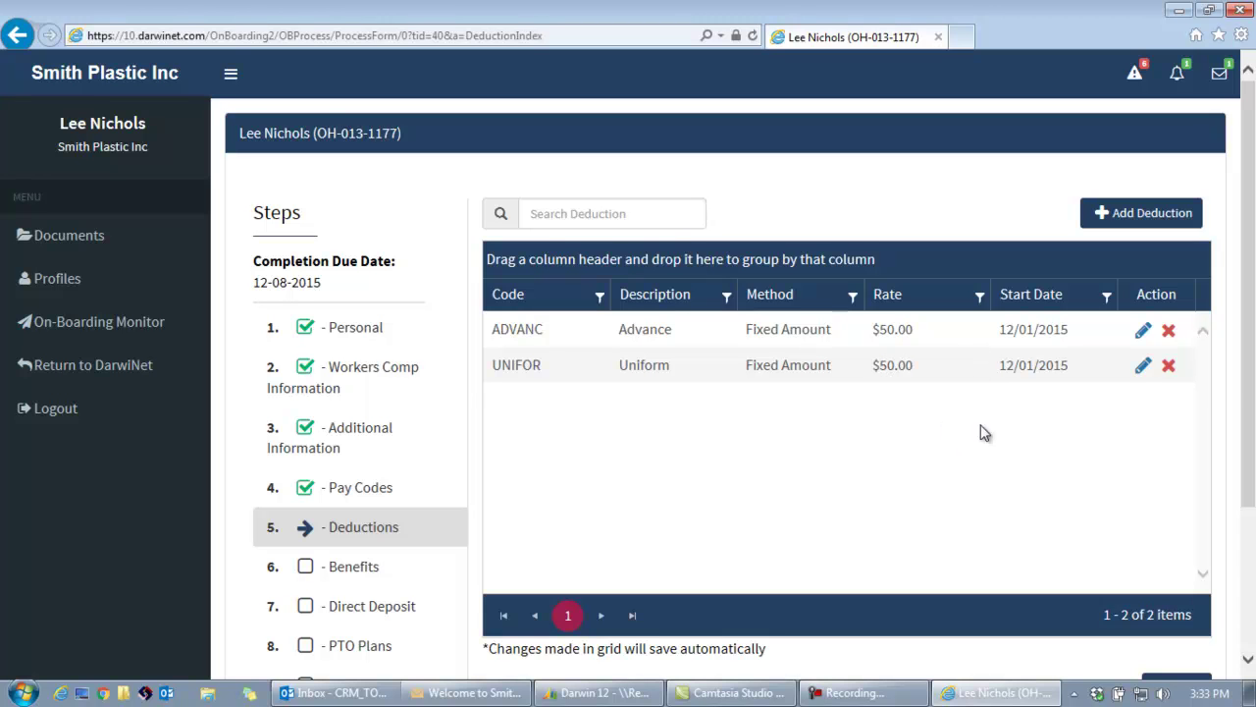
Resubmit the checking direct deposit unchanged at Remainder, 0.00%, $0.00.
scroll(1254, 373, "down", 1)
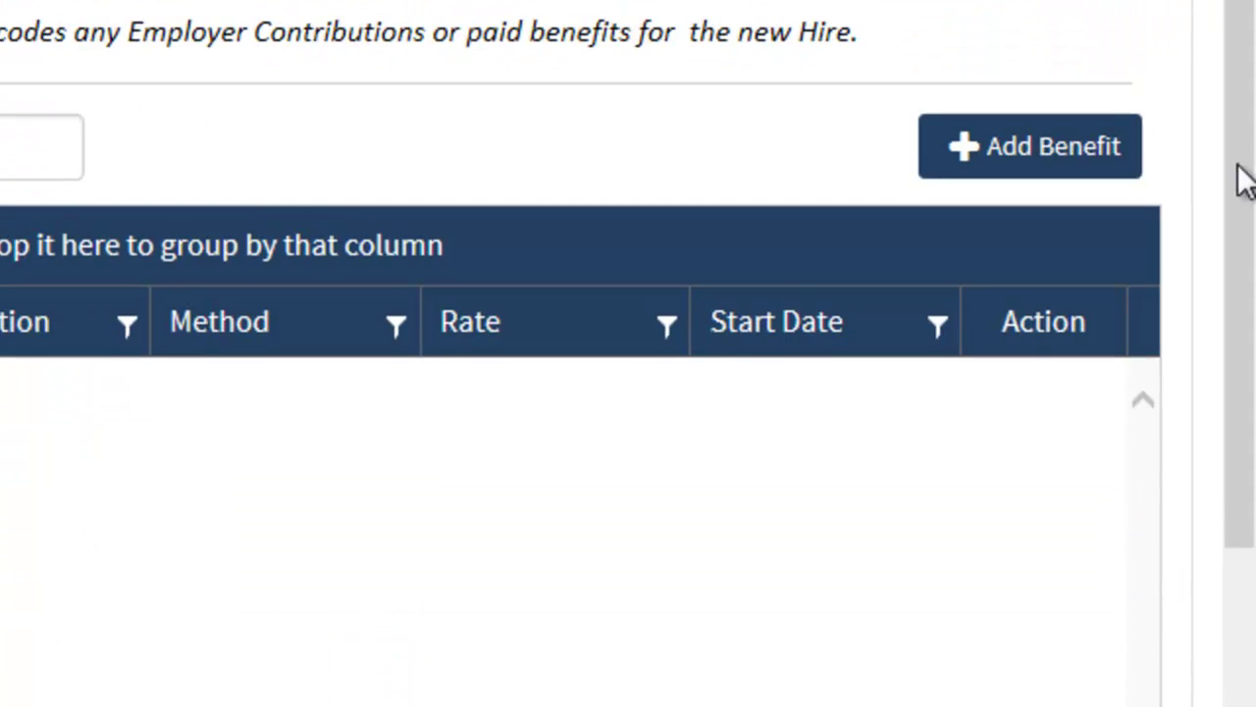
scroll(1238, 285, "down", 2)
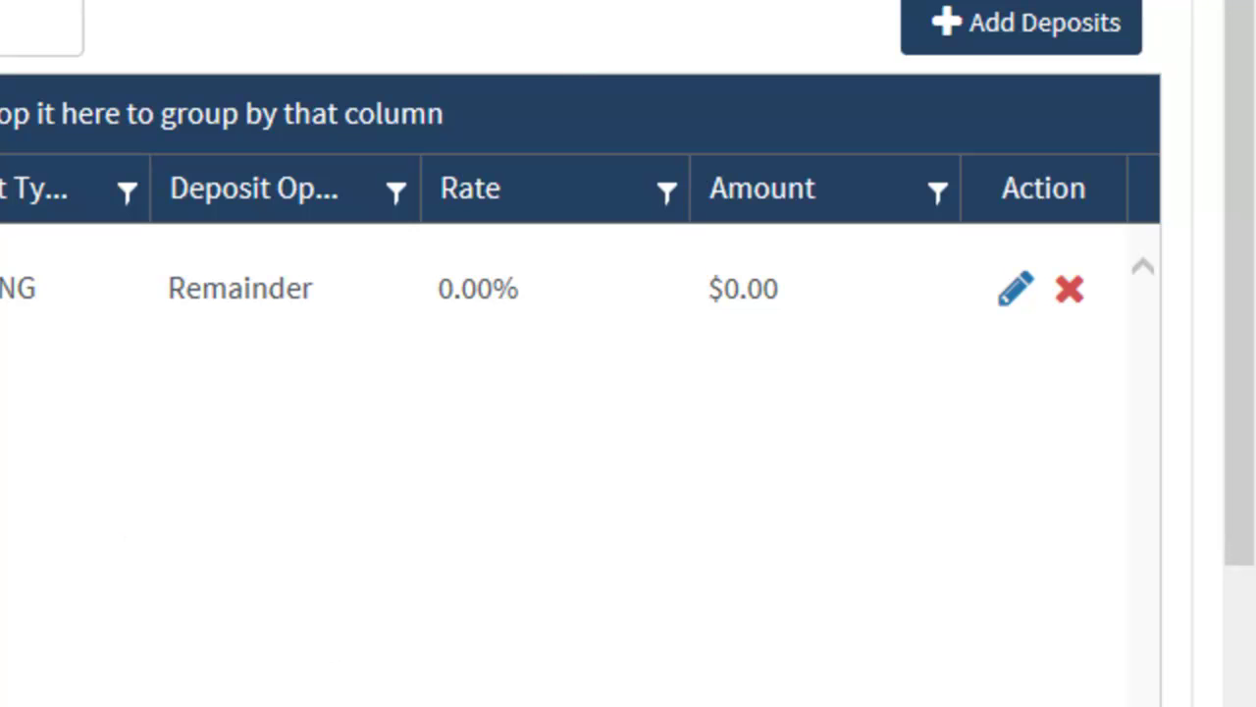
scroll(1254, 302, "down", 3)
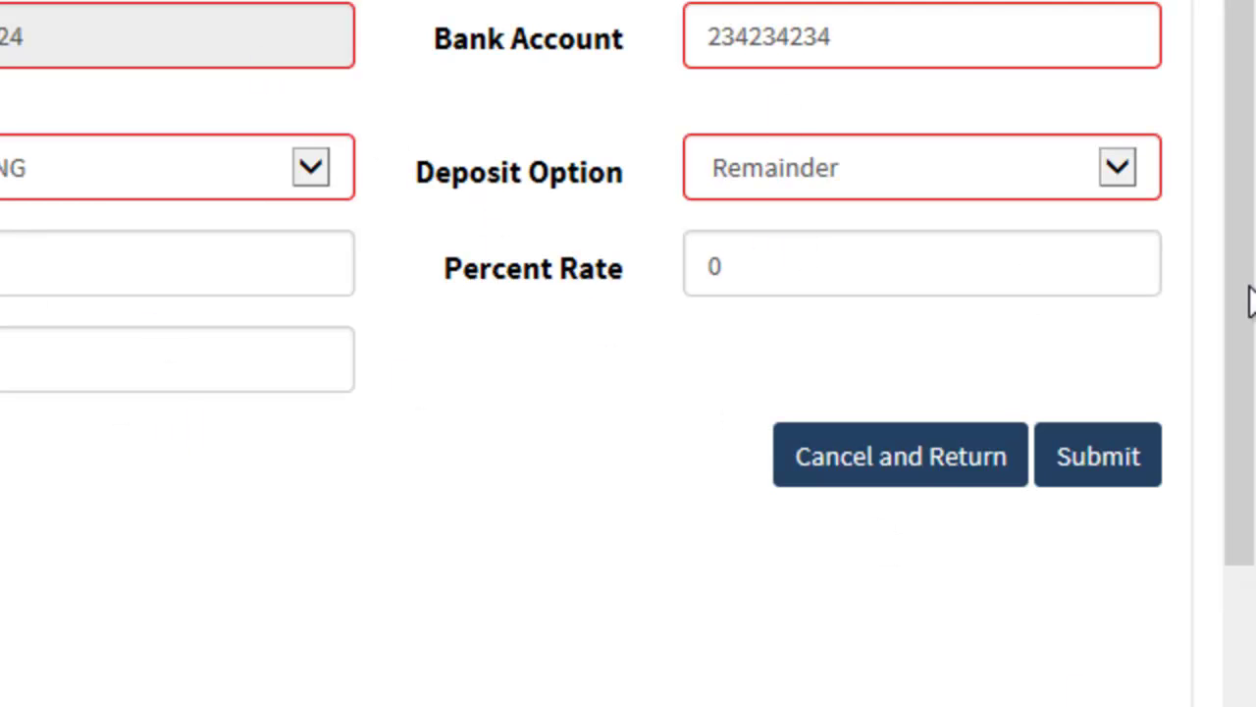
left_click(1122, 475)
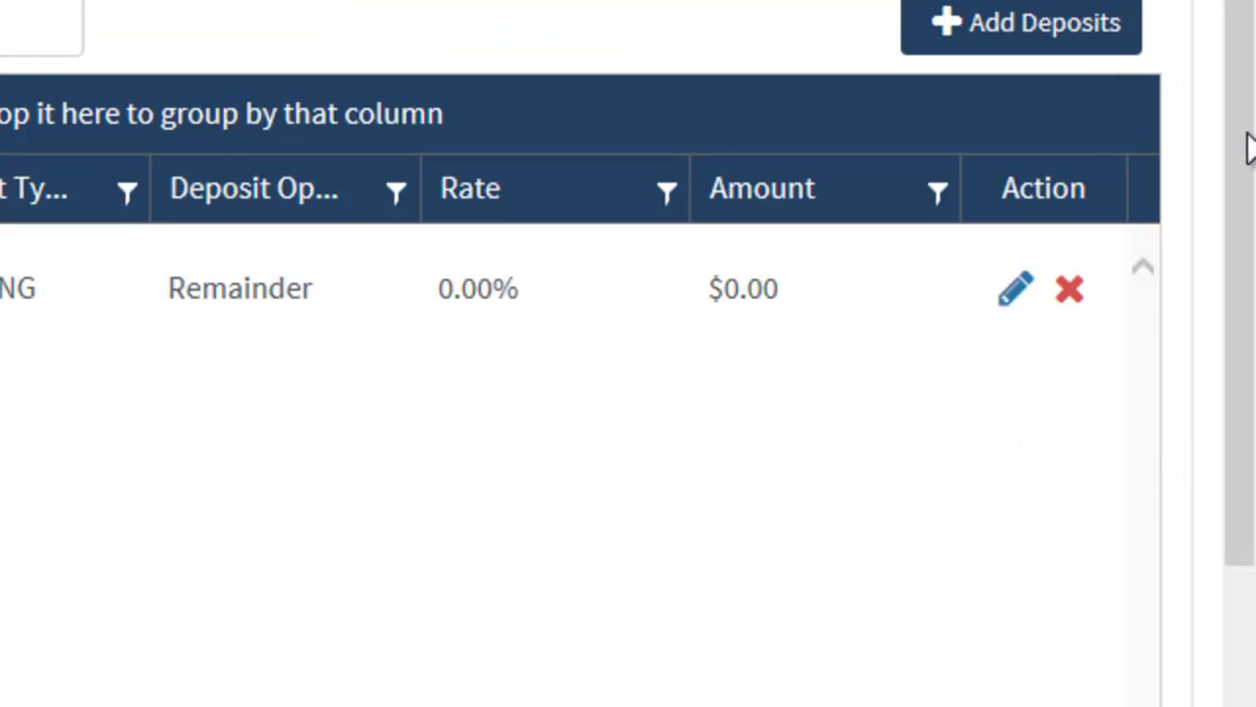
scroll(1165, 553, "down", 5)
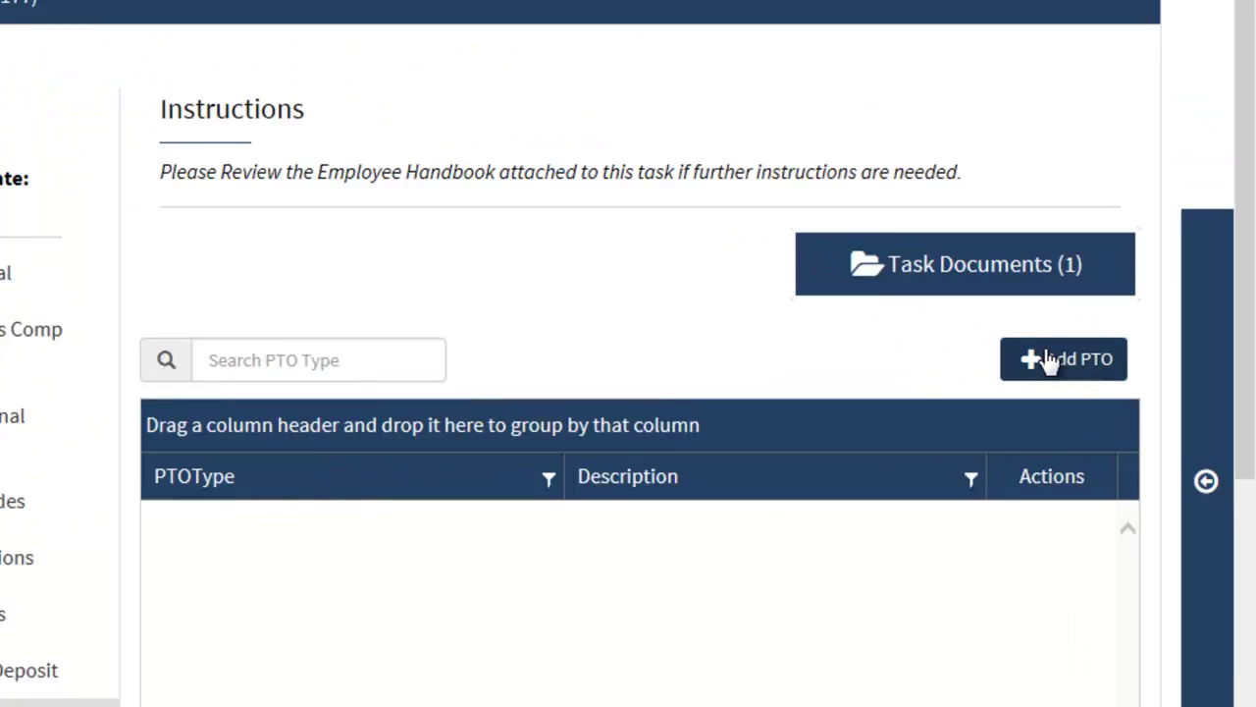
Add a Vacation PTO plan and move on to Licenses.
left_click(969, 311)
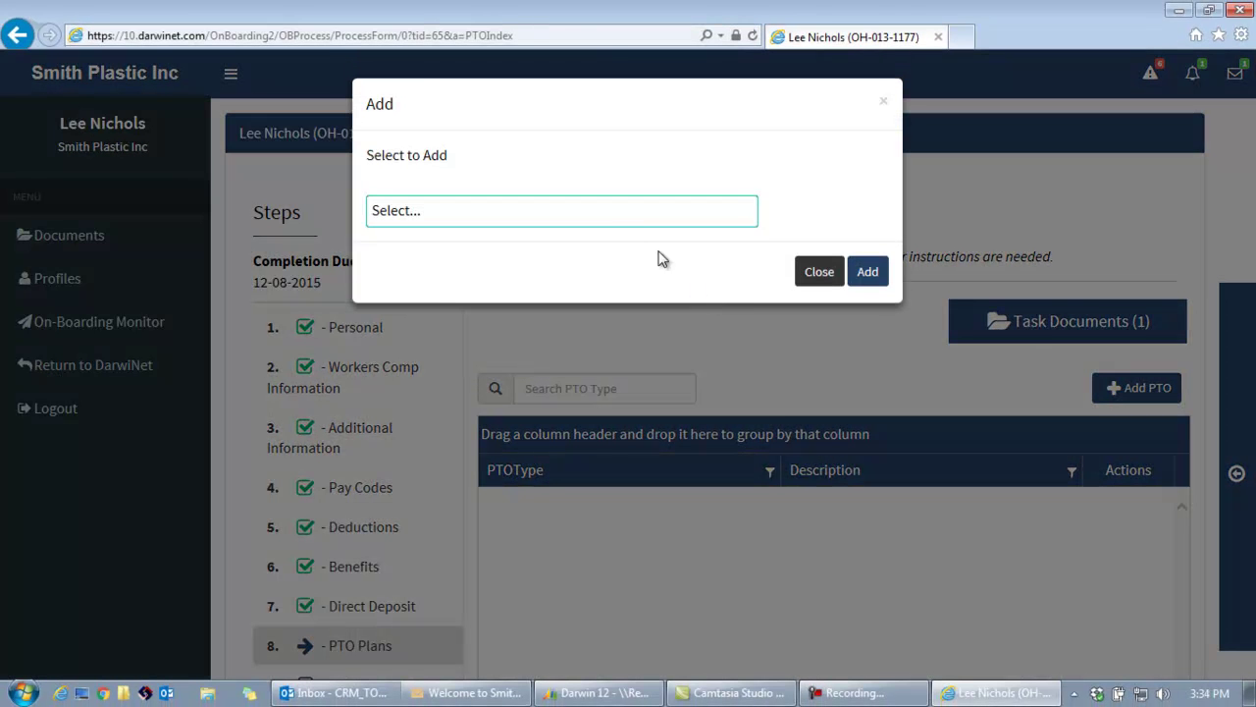
left_click(622, 210)
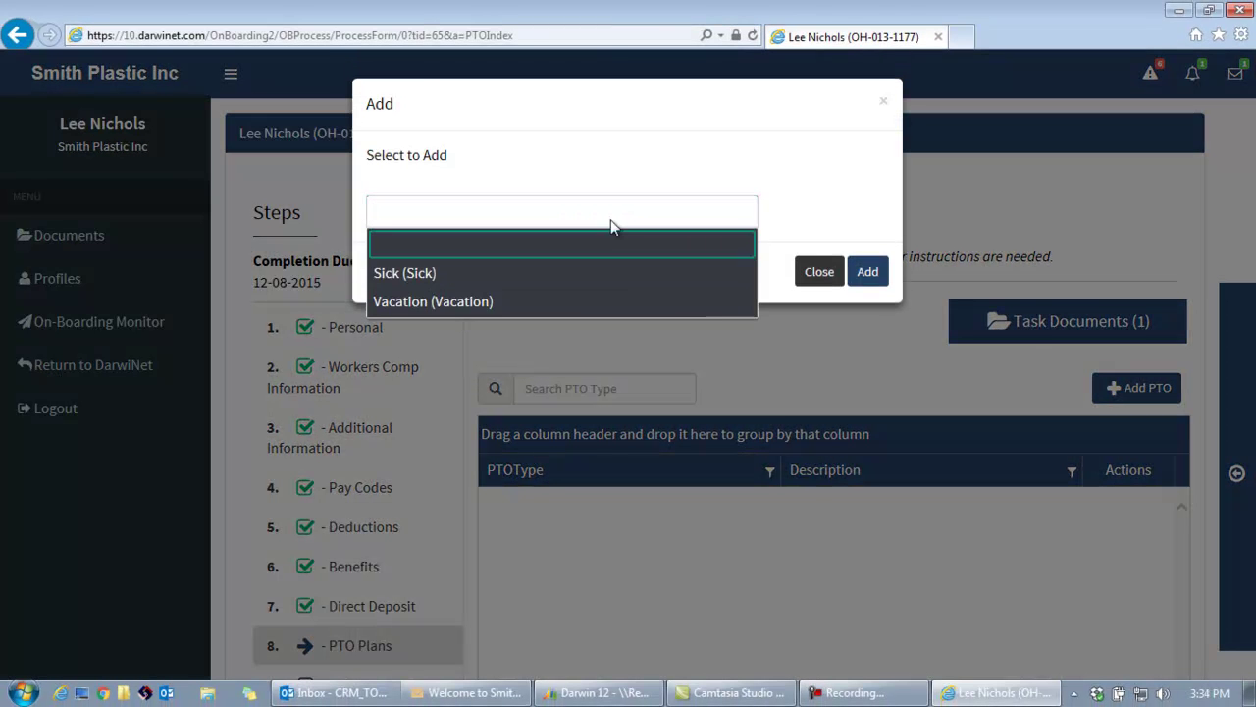
left_click(561, 302)
left_click(868, 272)
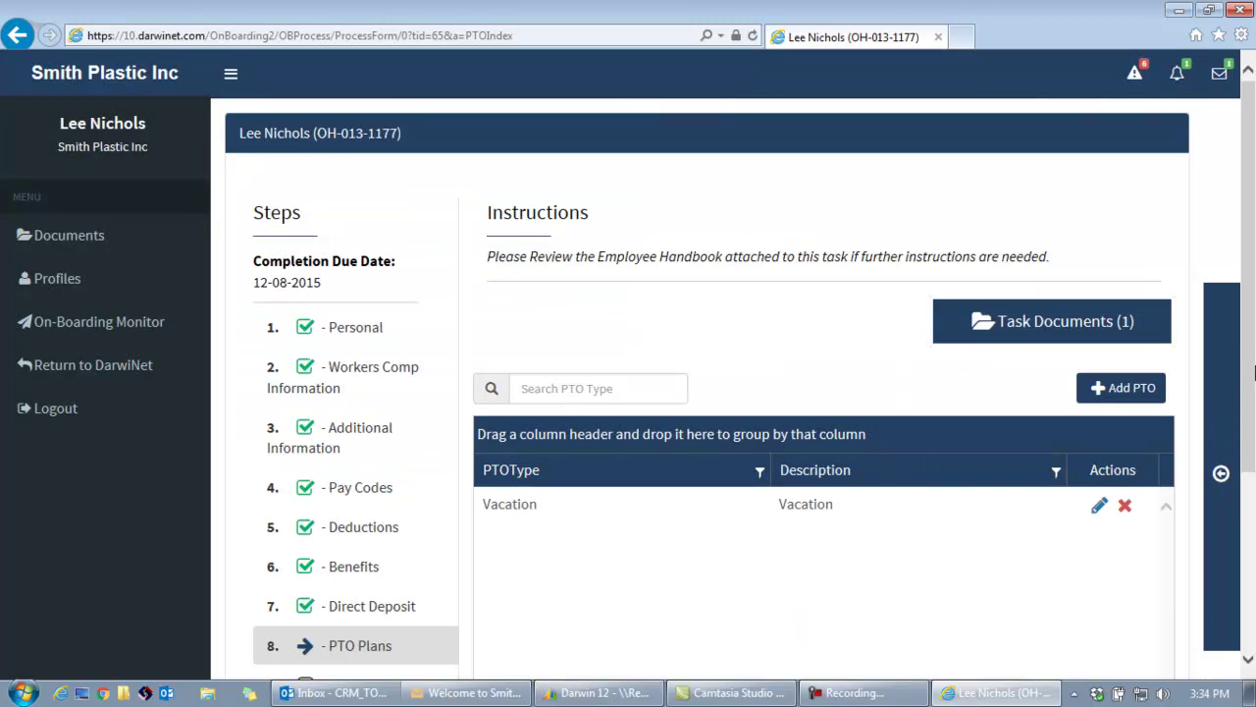
scroll(1254, 371, "down", 3)
left_click(1139, 665)
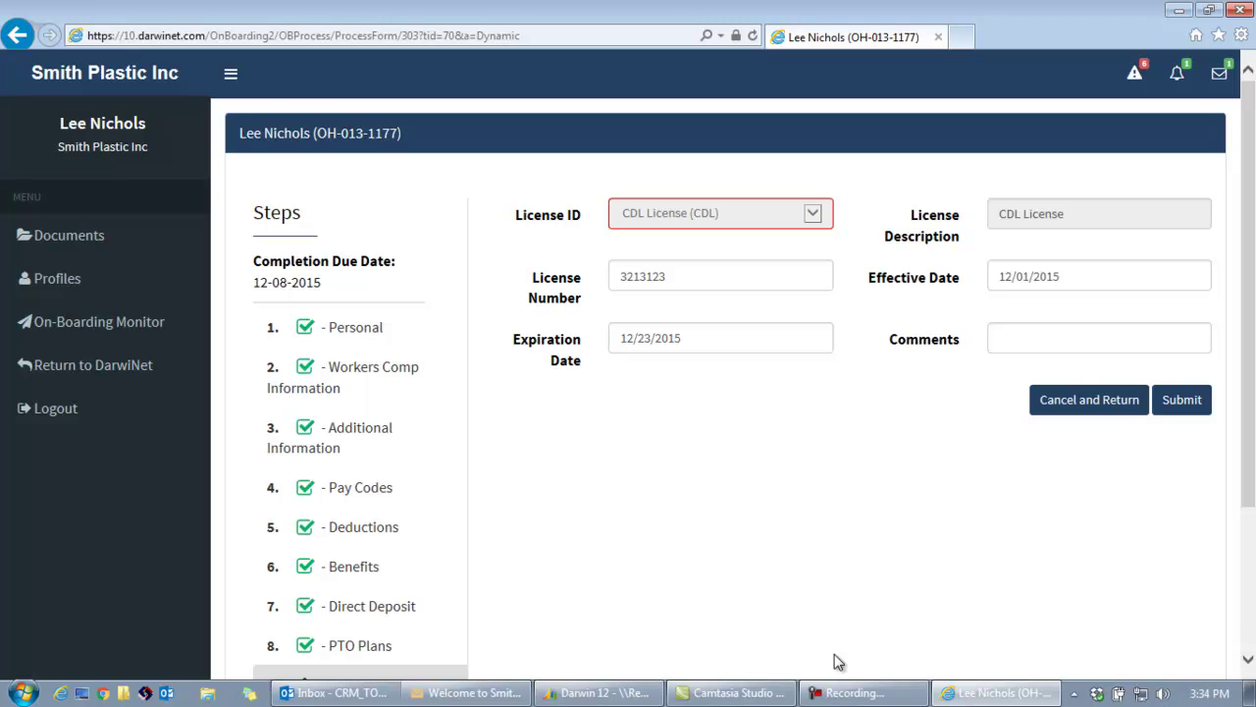
Save the CDL license, effective 12/01/2015 and expiring 12/23/2015, and continue to I-9.
scroll(1238, 410, "down", 1)
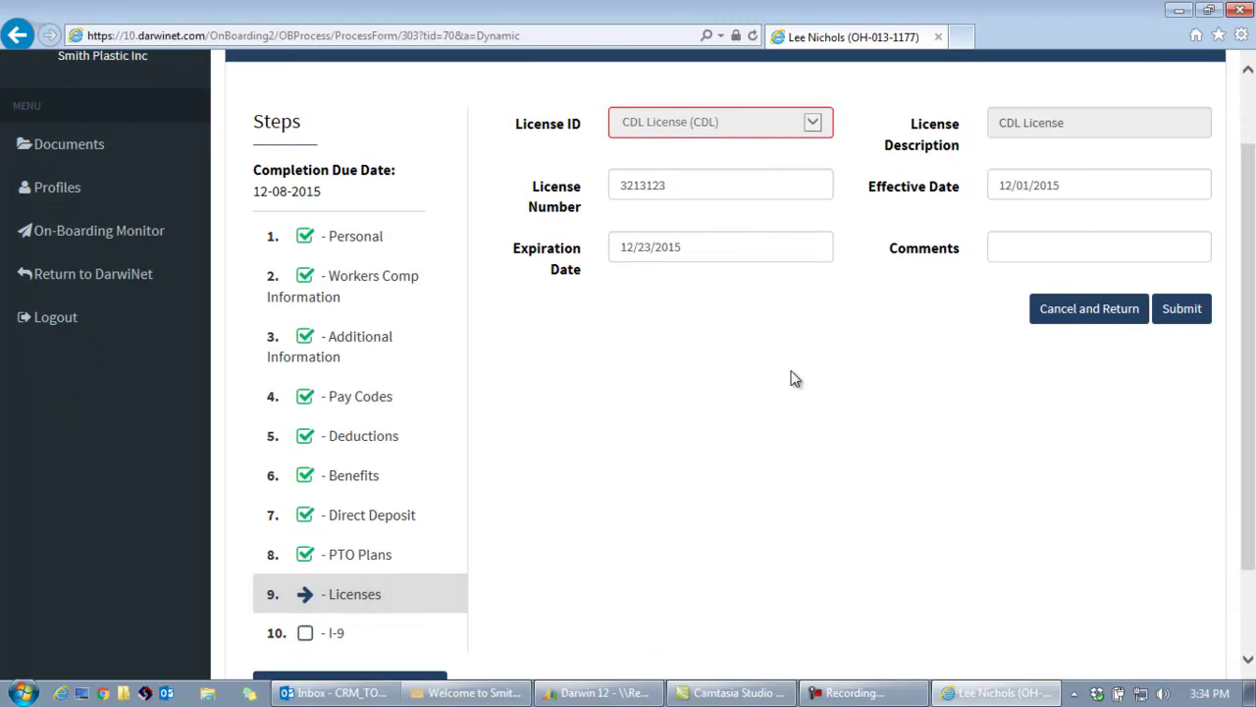
left_click(1186, 310)
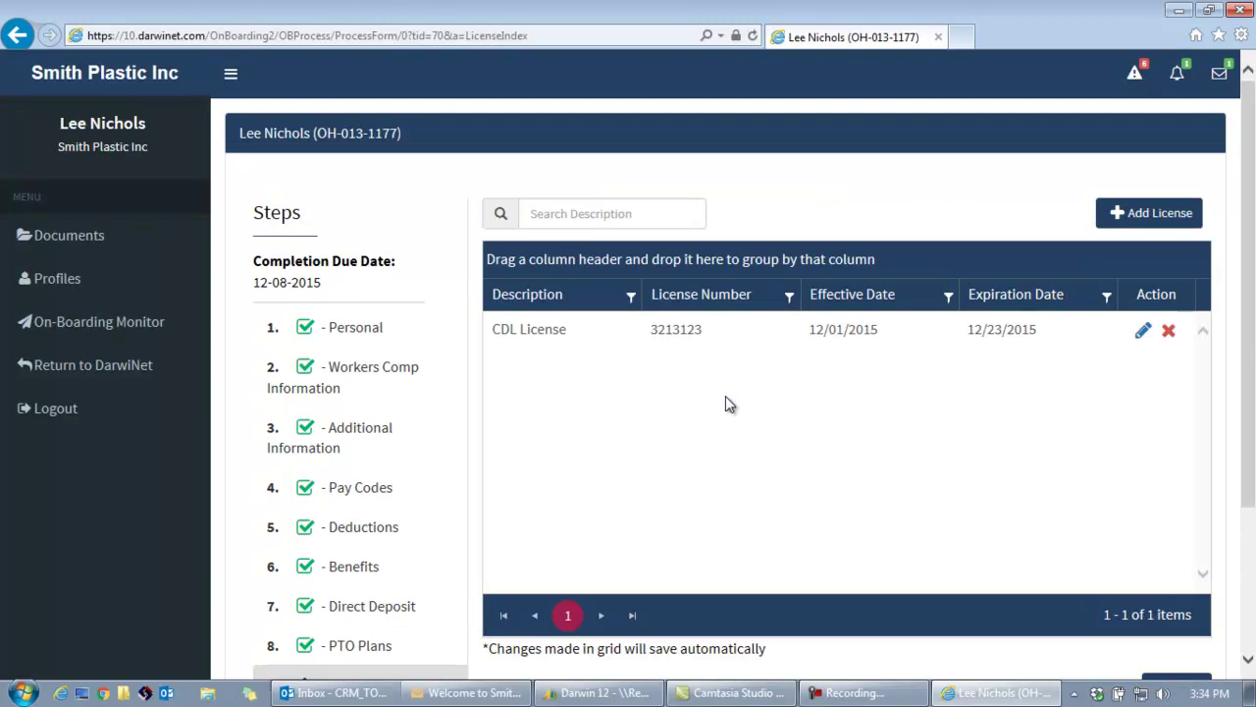
scroll(1251, 396, "down", 1)
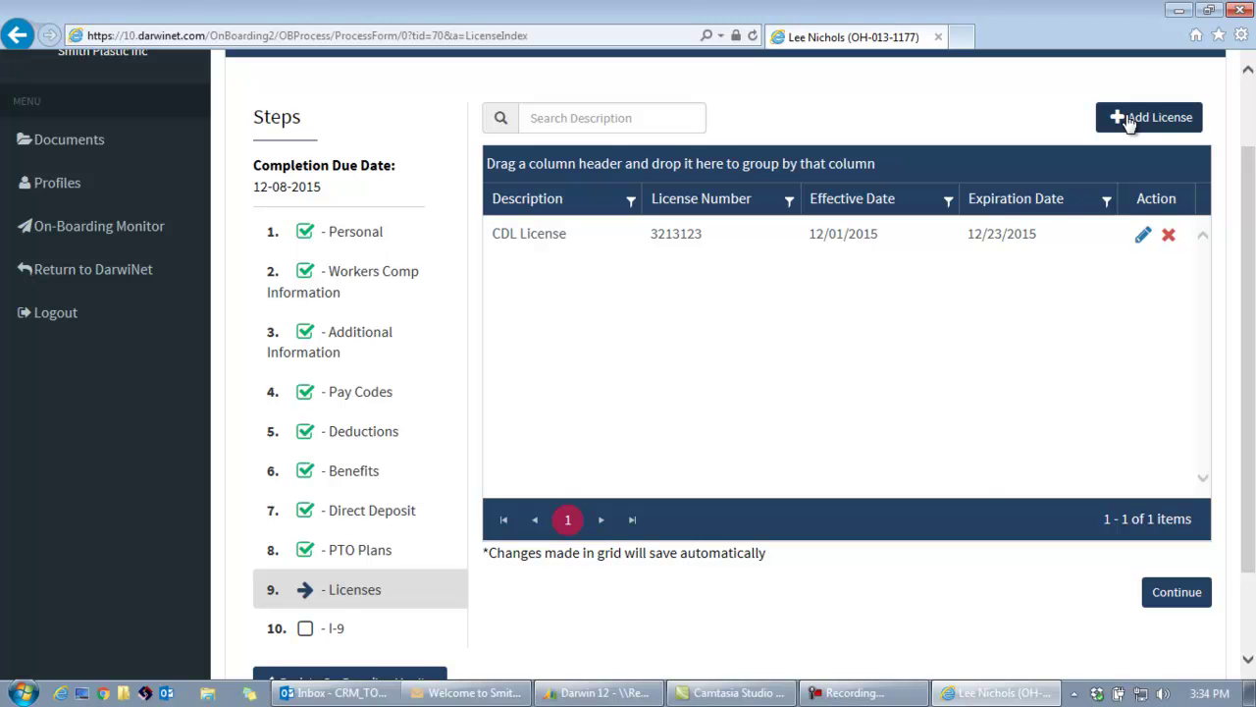
left_click(1176, 602)
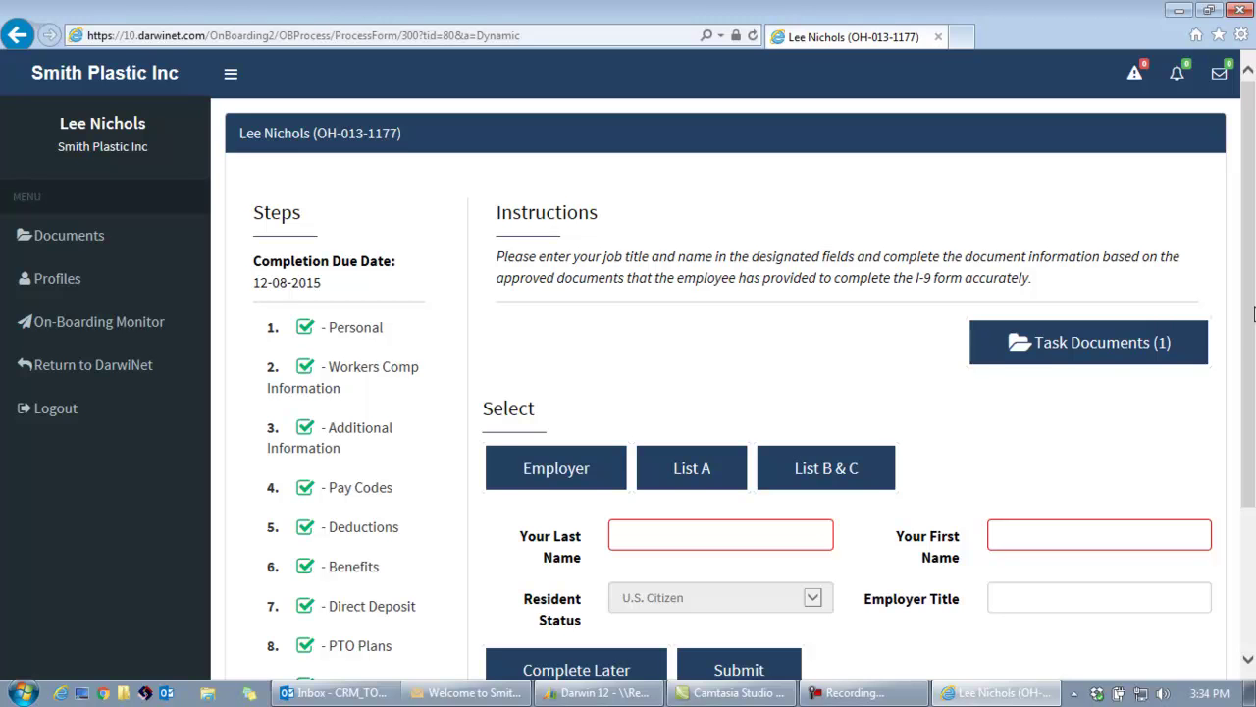
Defer the I-9 with Complete Later to reach the On-Boarding Finalize review page.
scroll(1128, 549, "down", 3)
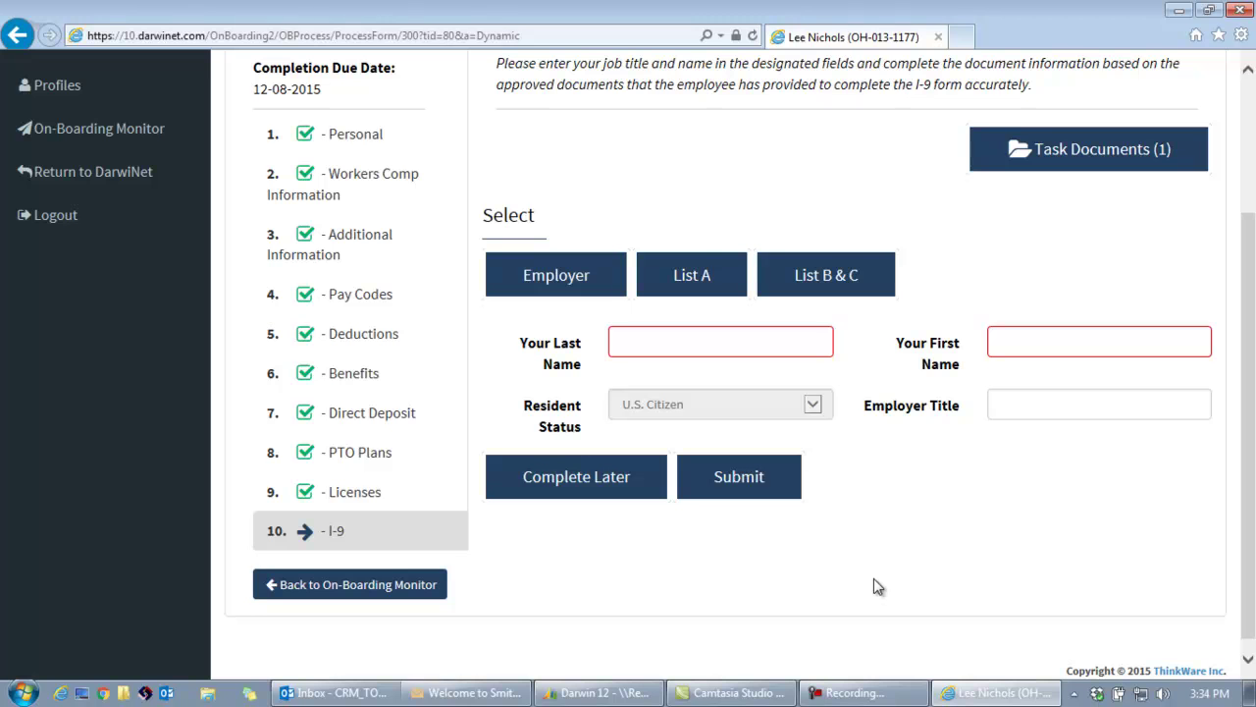
left_click(592, 490)
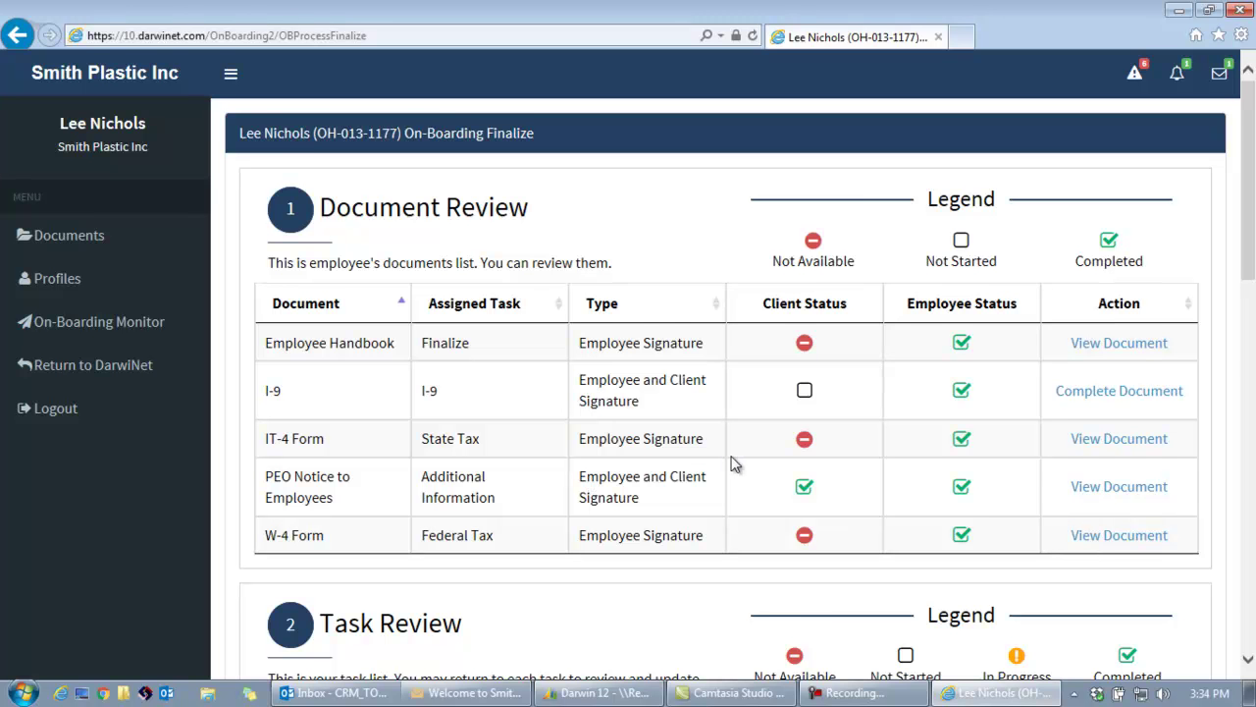
Accept the electronic signature agreement and enter the client's user ID and password.
scroll(735, 472, "down", 9)
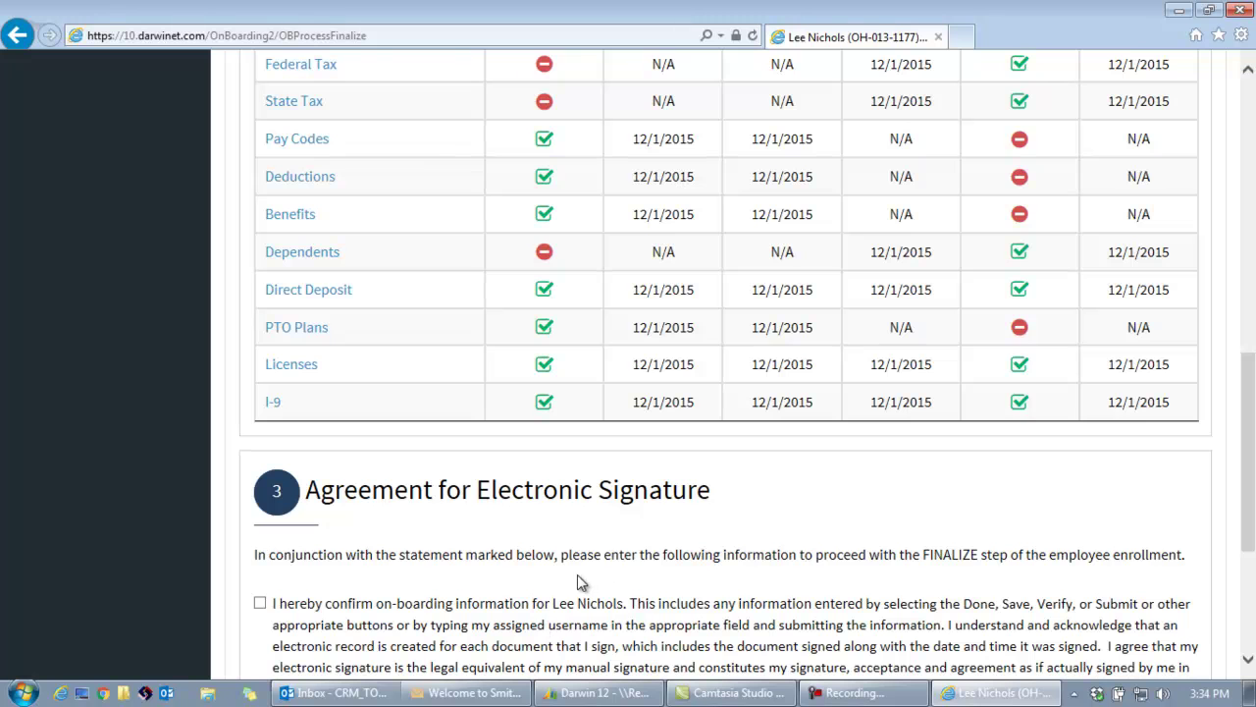
scroll(579, 582, "down", 2)
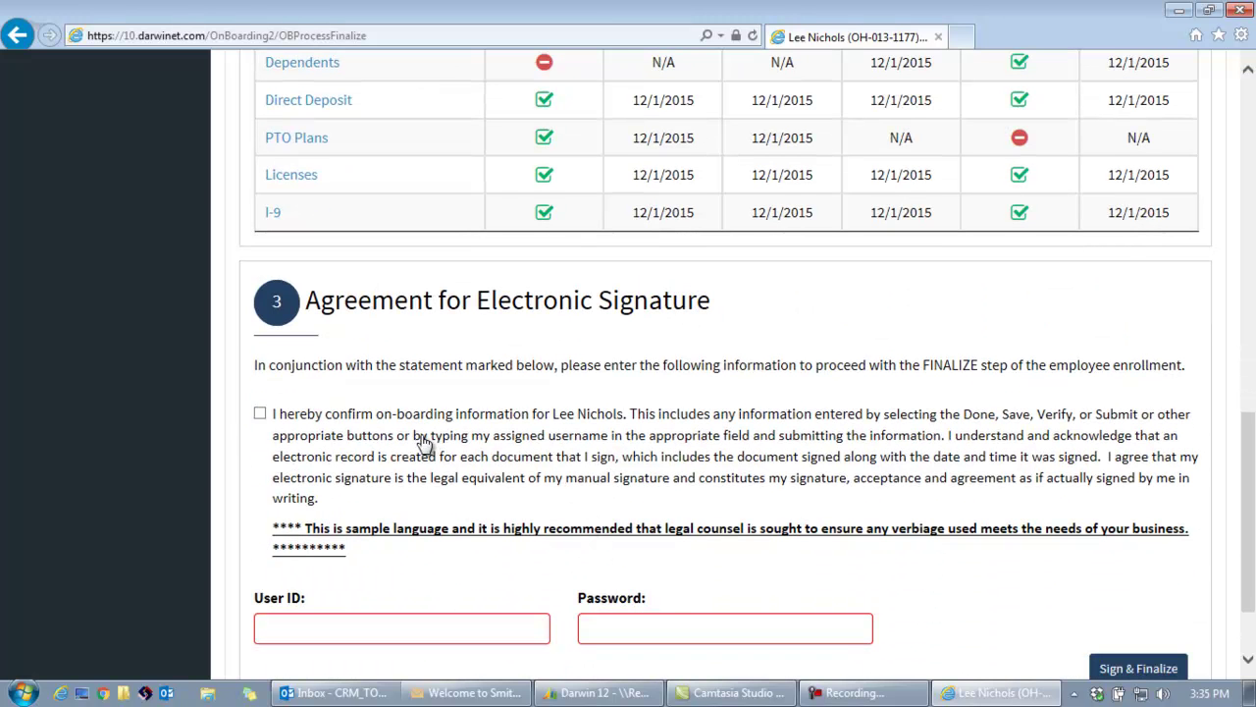
left_click(261, 414)
left_click(335, 626)
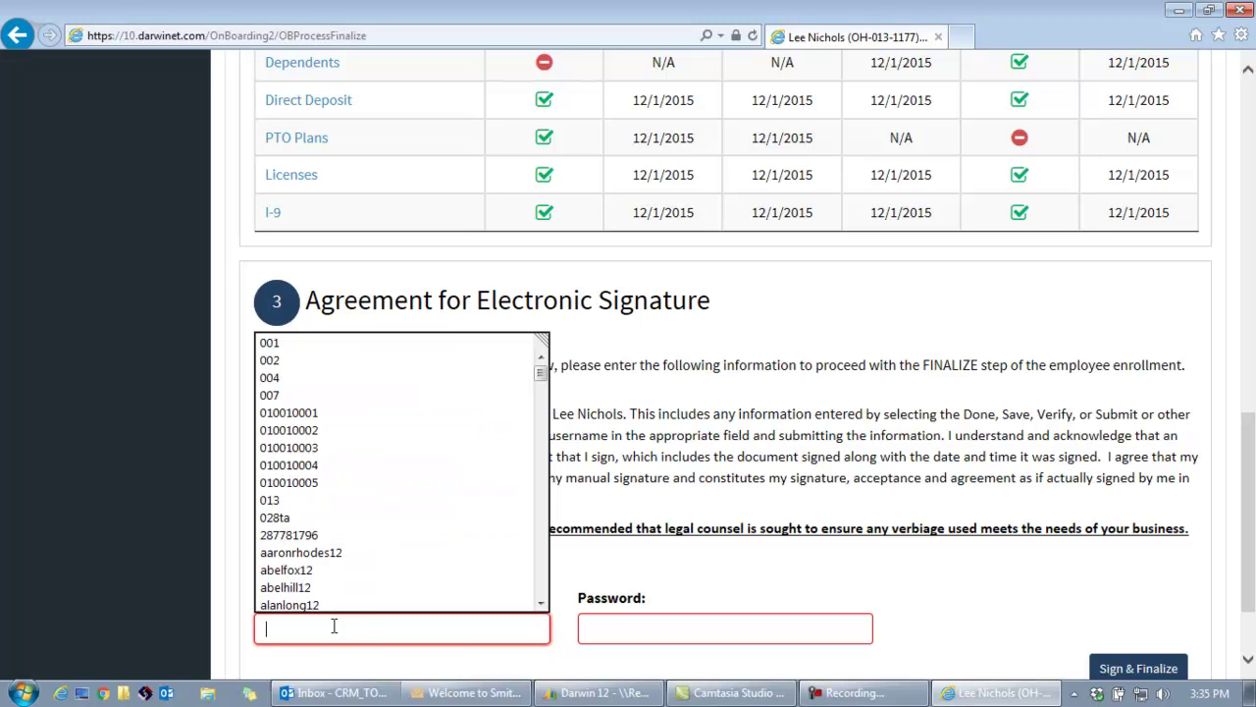
type("le")
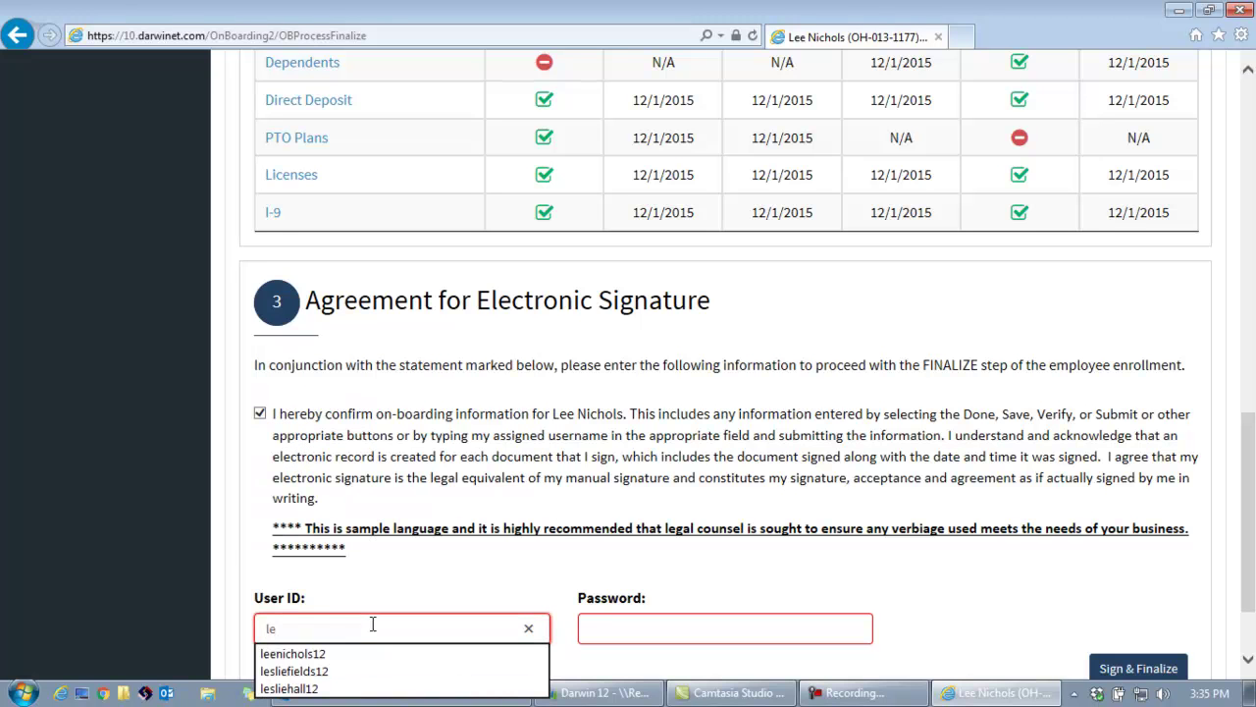
left_click(373, 653)
left_click(581, 630)
type("••")
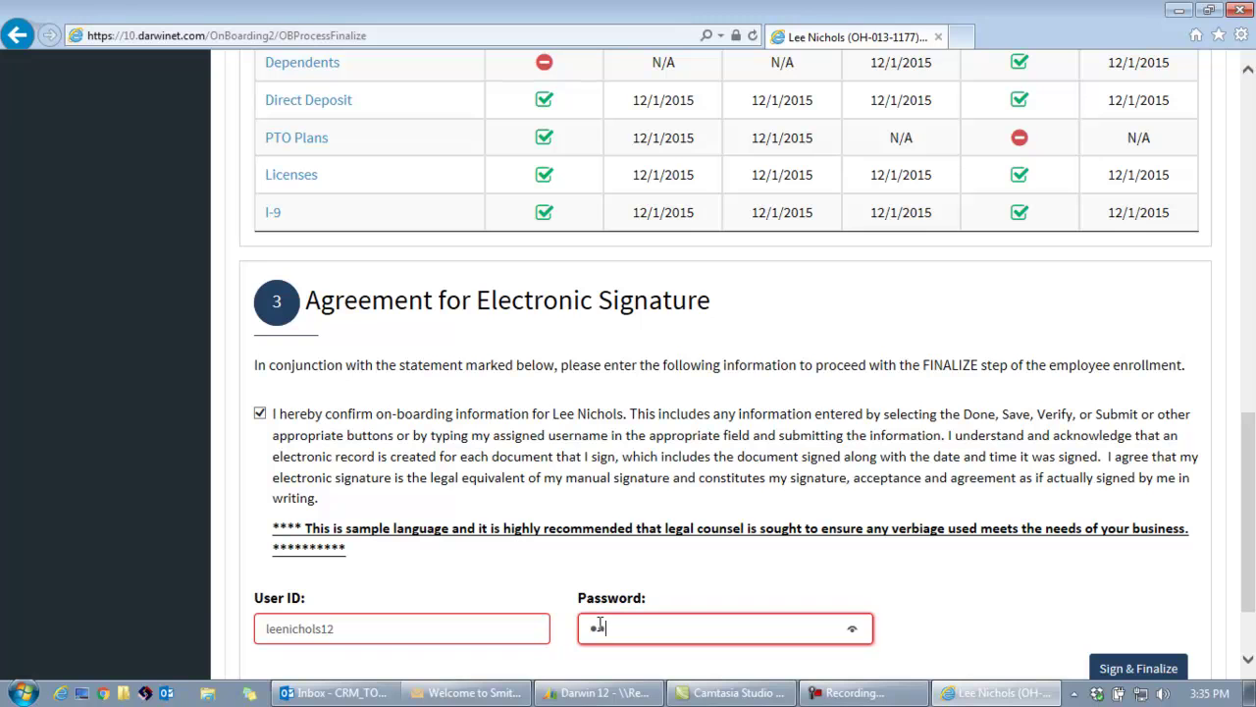
type("••")
Switch to a different saved user ID, then Sign & Finalize the on-boarding.
double_click(378, 631)
type("0")
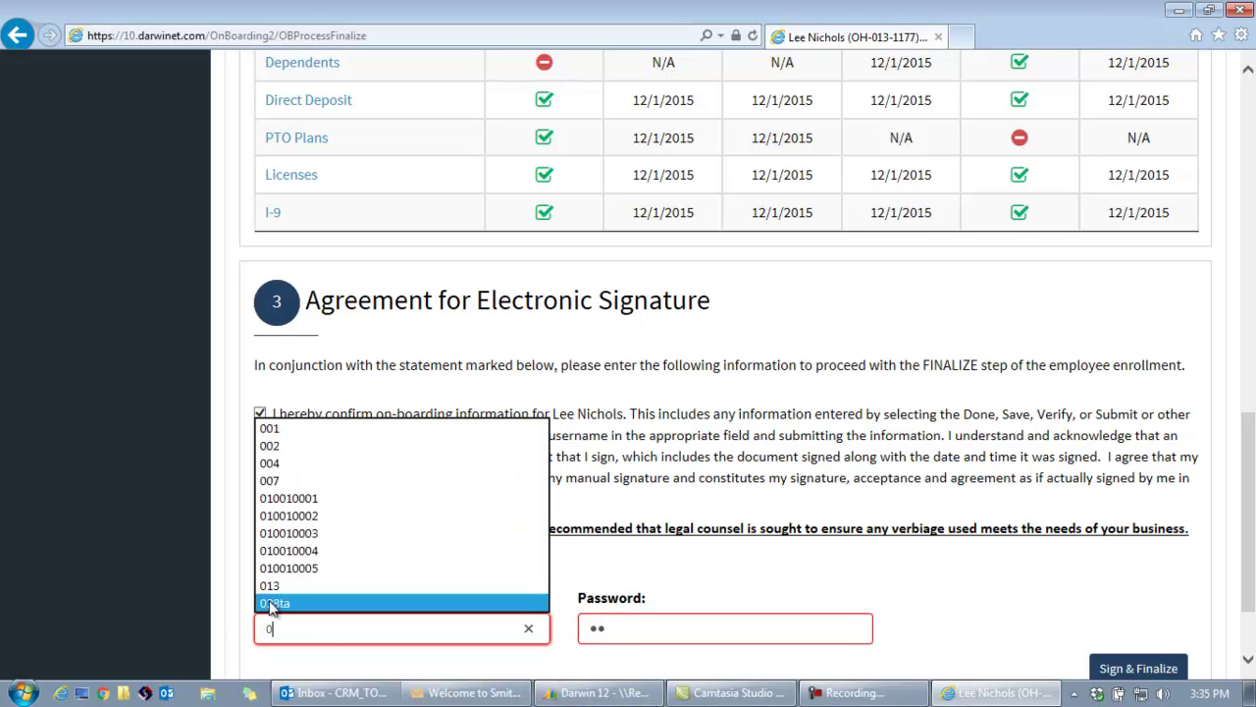
left_click(327, 592)
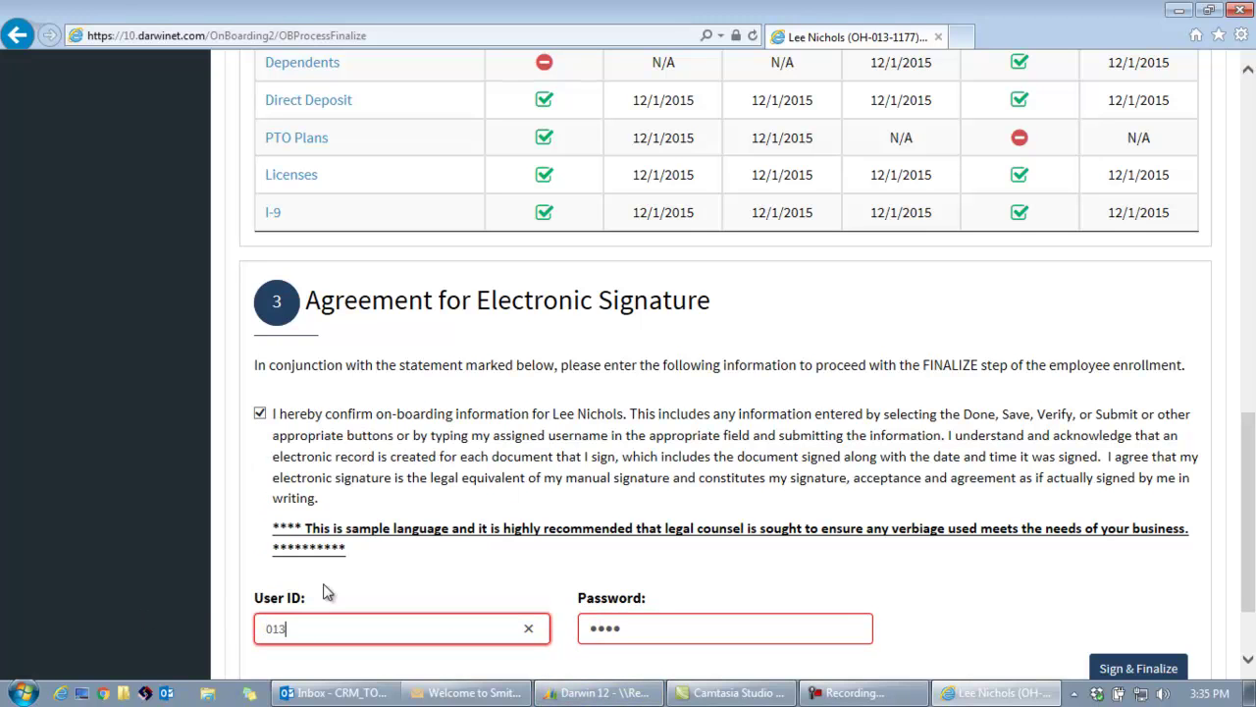
left_click(1131, 673)
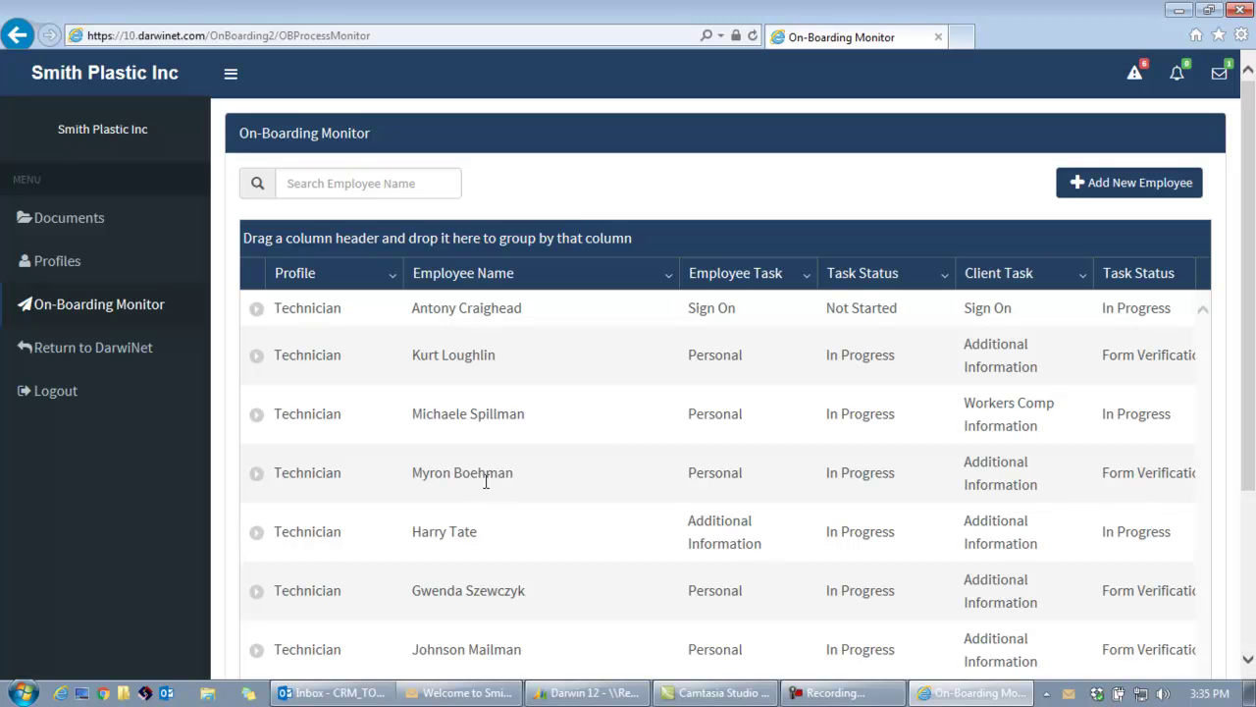
Back in DarwiNet, open Documents > Onboarding EE Documents and preview one employee's I-9 PDF.
left_click(123, 351)
mouse_move(891, 151)
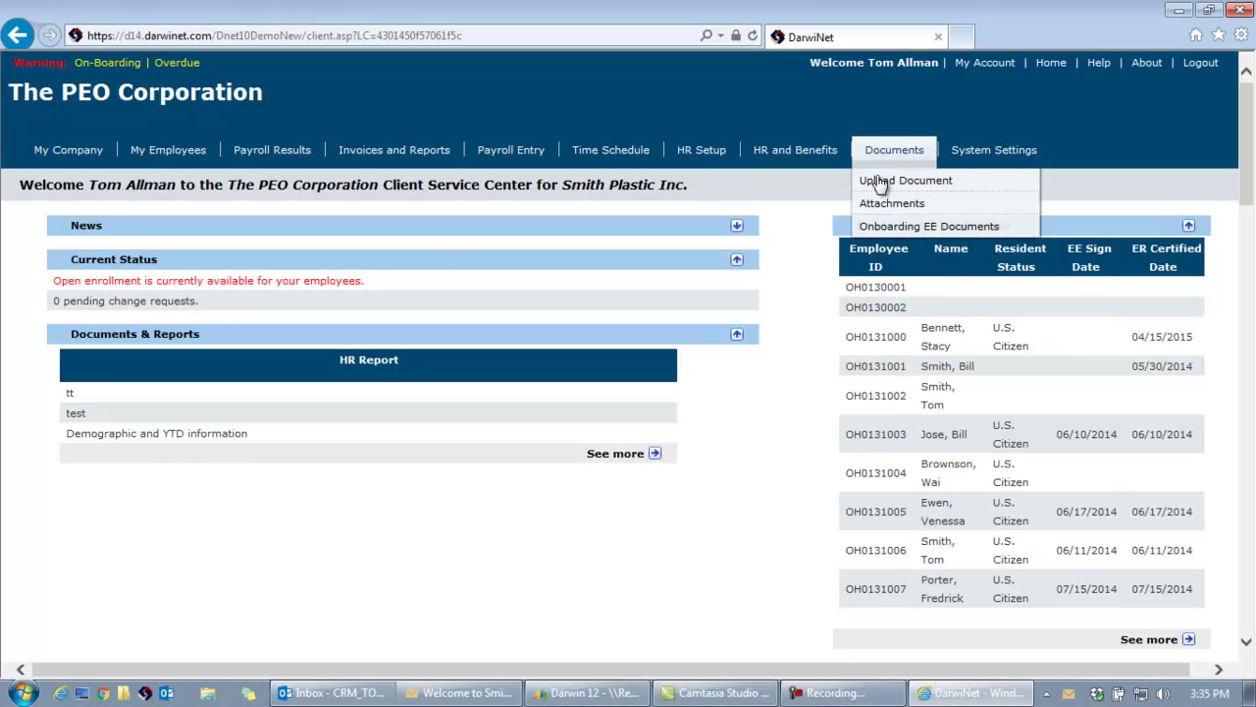
left_click(895, 231)
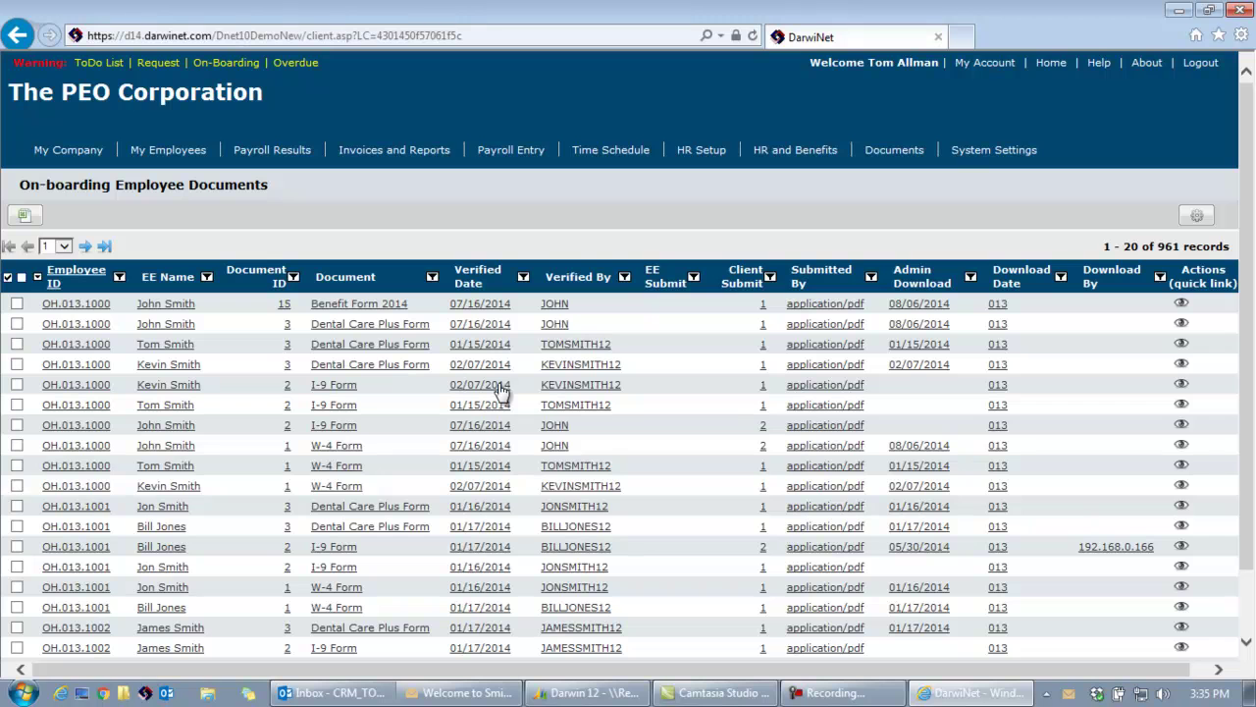
left_click(1182, 385)
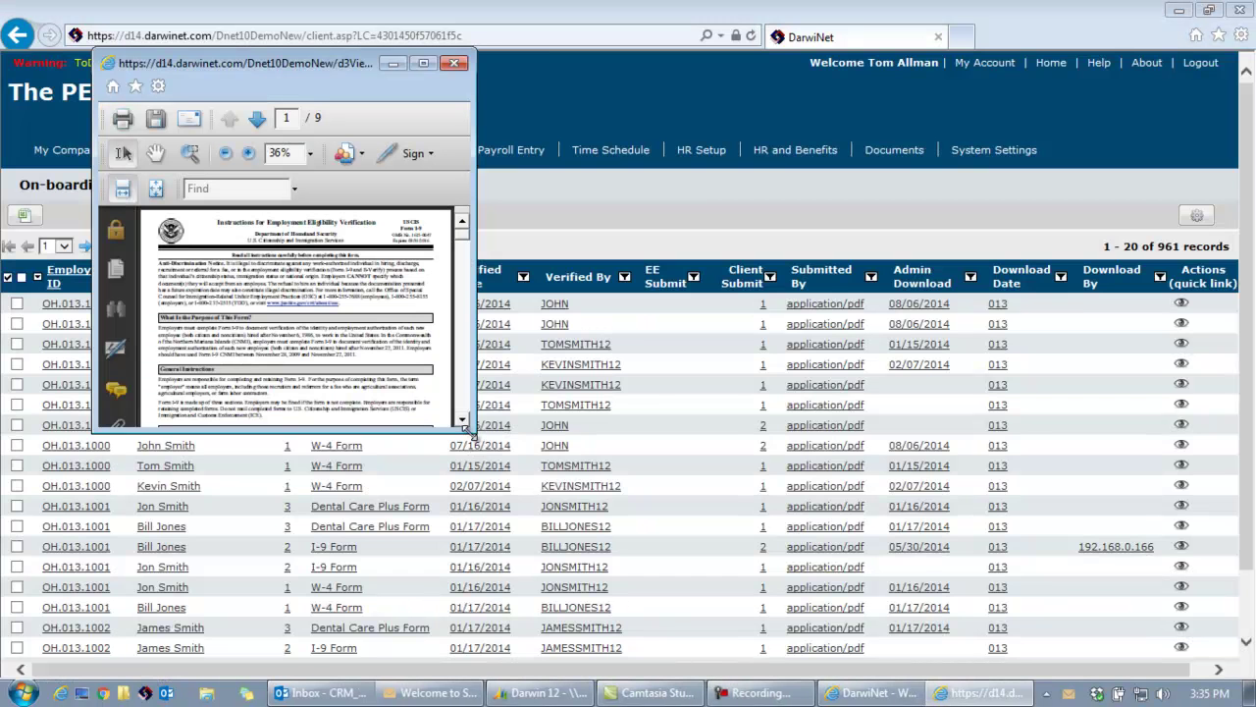
left_click_drag(475, 432, 789, 581)
left_click_drag(782, 208, 774, 339)
left_click(769, 63)
Filter the Document column to entries starting with I-9.
left_click(314, 406)
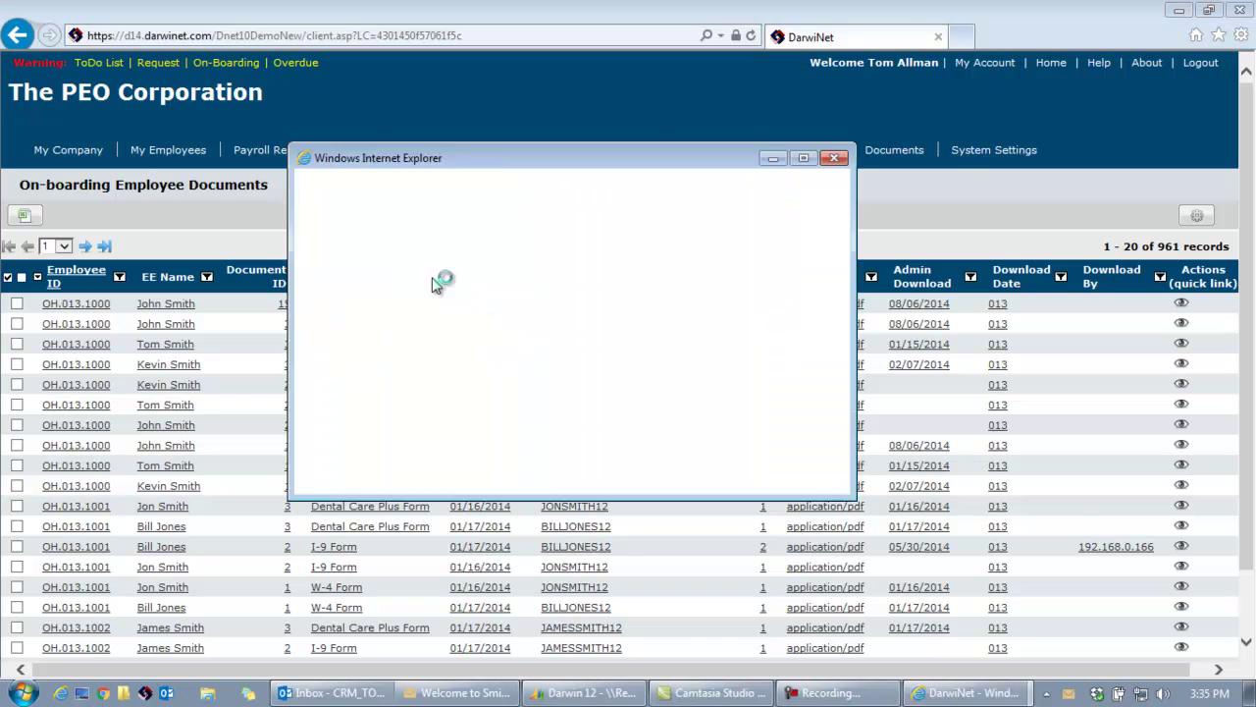
type("I-9")
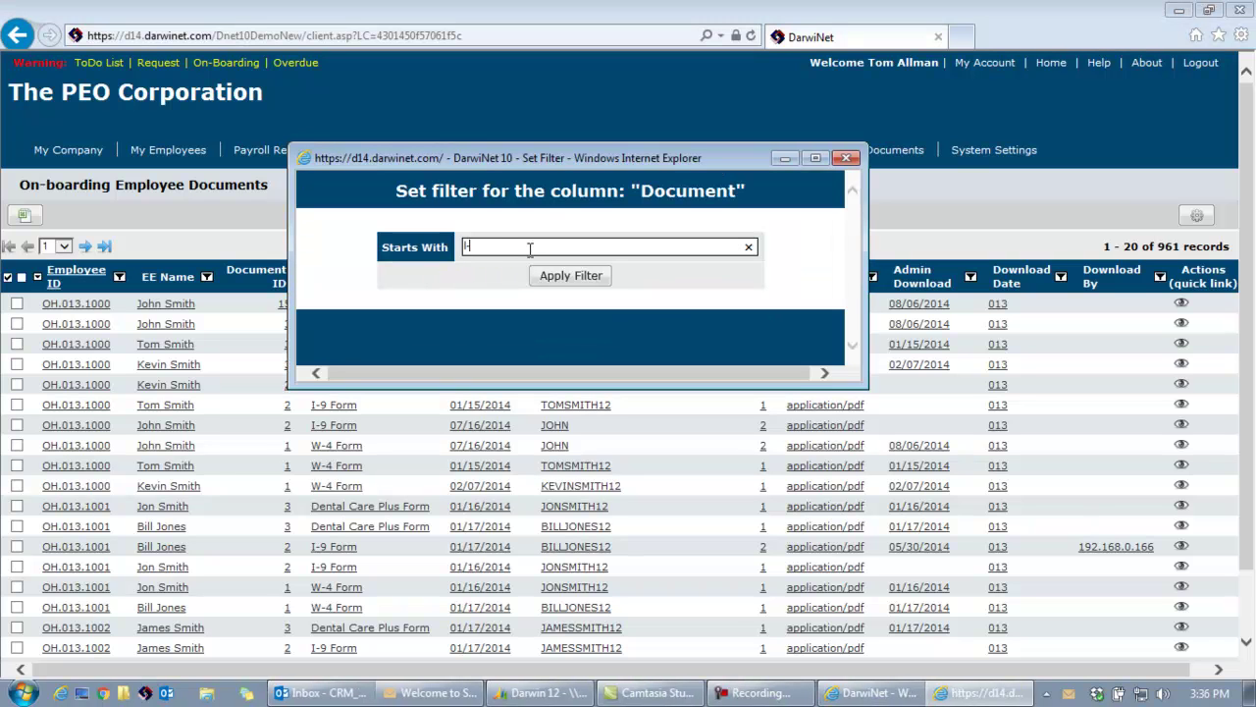
left_click(572, 275)
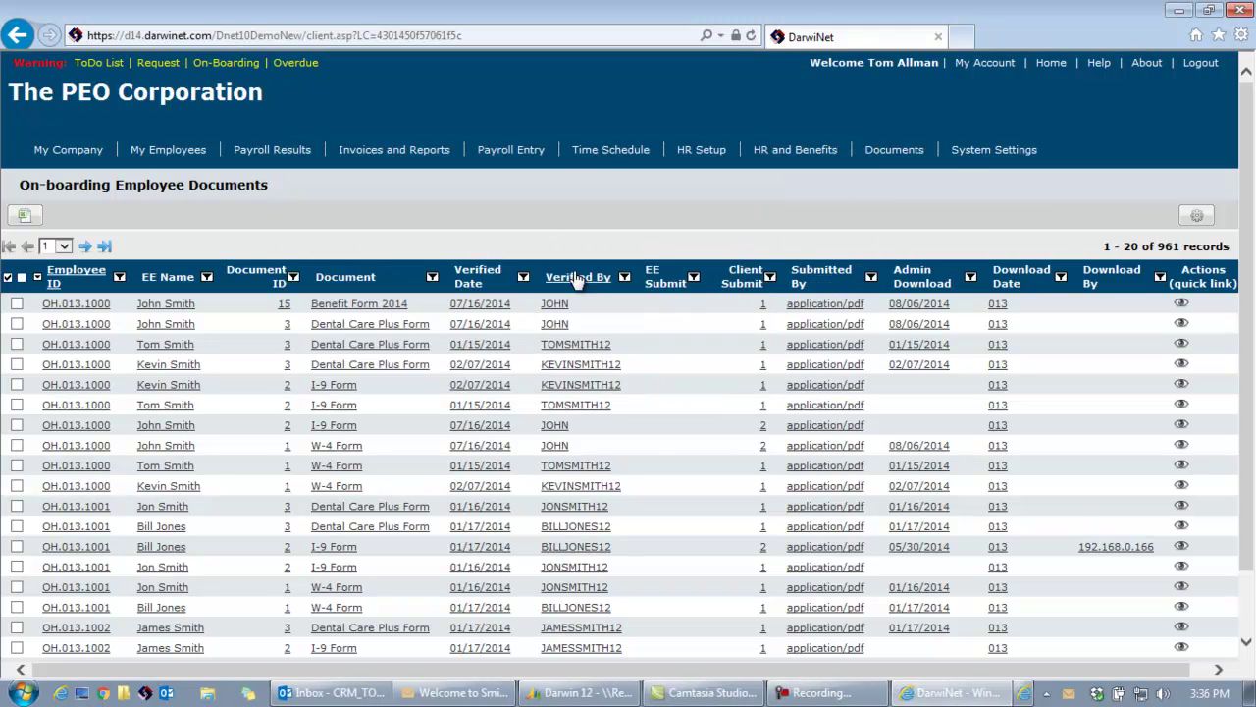